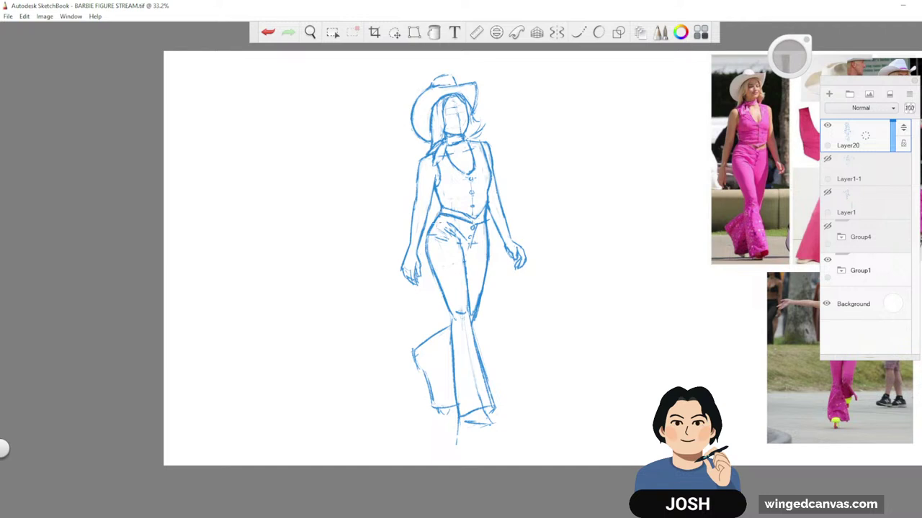
- Refine the contour of the hip and outer thigh below the waistband on the figure sketch
{"action": "left_click_drag", "start_coordinate": [435, 221], "coordinate": [432, 271]}
{"action": "key", "text": "space"}
{"action": "left_click_drag", "start_coordinate": [572, 206], "coordinate": [568, 198]}
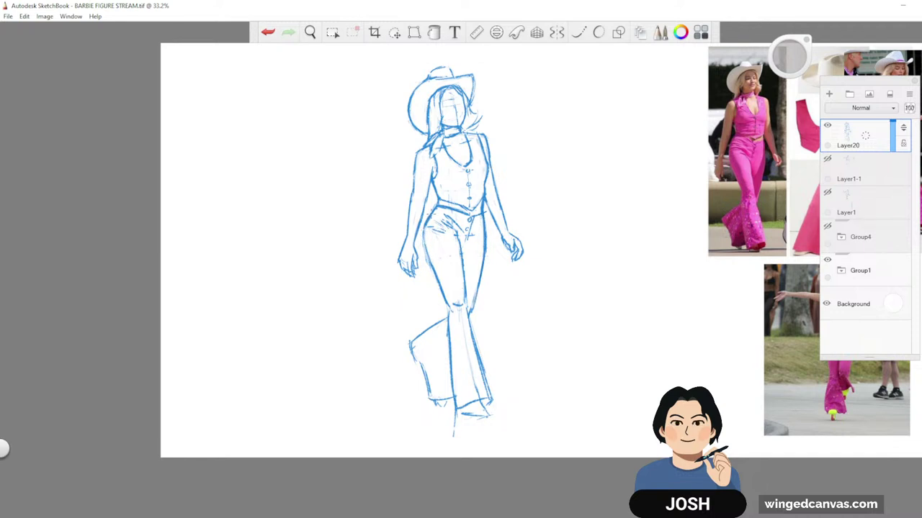
{"action": "left_click_drag", "start_coordinate": [424, 230], "coordinate": [433, 275]}
{"action": "key", "text": "space"}
{"action": "left_click_drag", "start_coordinate": [551, 306], "coordinate": [554, 286]}
{"action": "key", "text": "space"}
{"action": "left_click_drag", "start_coordinate": [501, 159], "coordinate": [569, 206]}
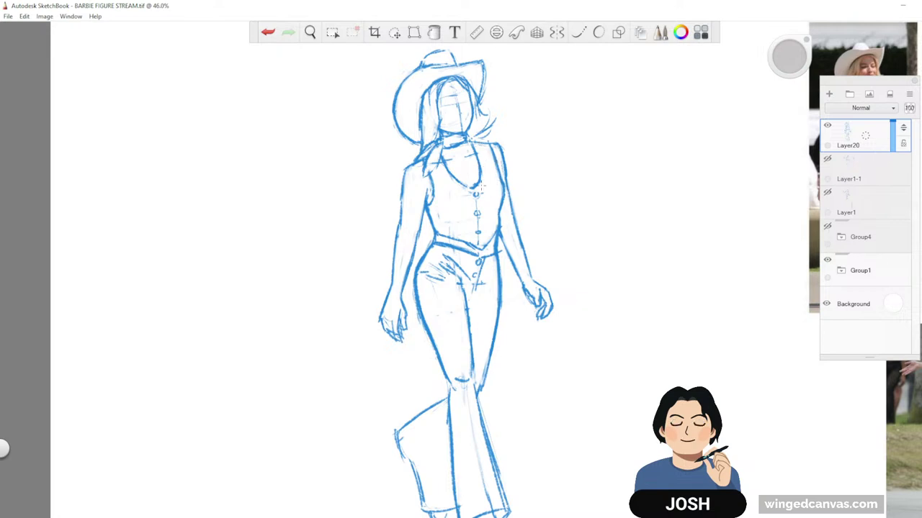
- Erase the column of vest buttons and the centre line below the top button
{"action": "left_click_drag", "start_coordinate": [790, 60], "coordinate": [790, 60]}
{"action": "left_click_drag", "start_coordinate": [445, 170], "coordinate": [454, 182]}
{"action": "left_click_drag", "start_coordinate": [790, 57], "coordinate": [791, 57]}
{"action": "left_click_drag", "start_coordinate": [475, 199], "coordinate": [480, 250]}
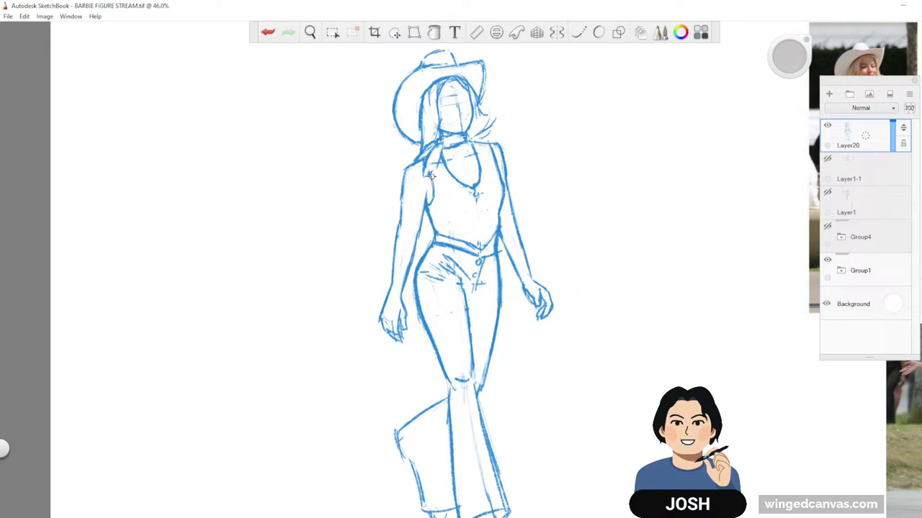
- Sketch the pointed lapels of the vest on both sides of the neckline, meeting at the top button
{"action": "left_click_drag", "start_coordinate": [591, 309], "coordinate": [502, 334]}
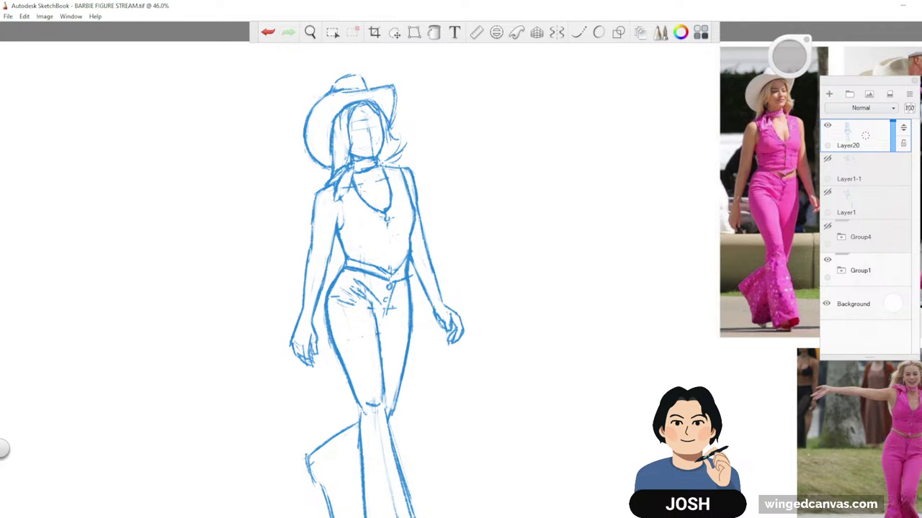
{"action": "left_click_drag", "start_coordinate": [347, 199], "coordinate": [384, 216]}
{"action": "left_click_drag", "start_coordinate": [403, 184], "coordinate": [387, 216]}
{"action": "left_click_drag", "start_coordinate": [401, 181], "coordinate": [387, 163]}
{"action": "left_click_drag", "start_coordinate": [530, 235], "coordinate": [560, 215]}
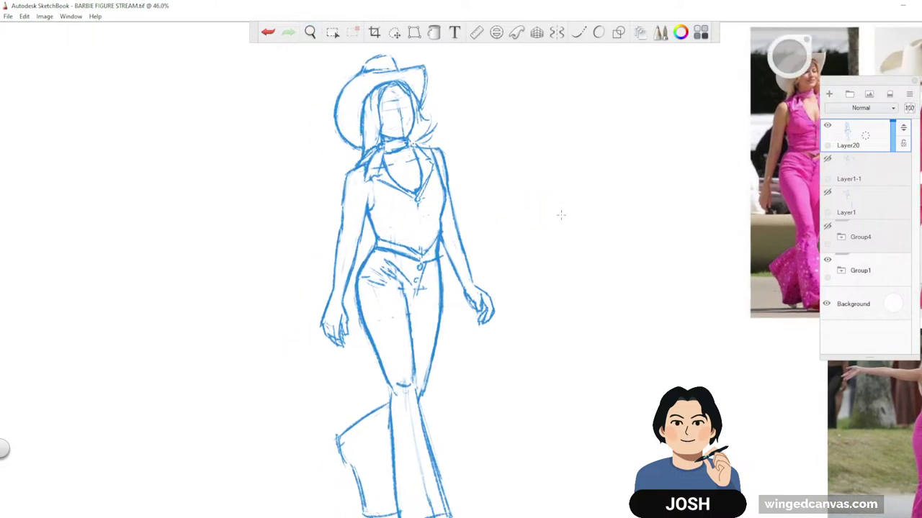
- Draw the horizontal seams, the front closure with its buttons, and the side and hem folds on the vest
{"action": "left_click_drag", "start_coordinate": [463, 270], "coordinate": [437, 276]}
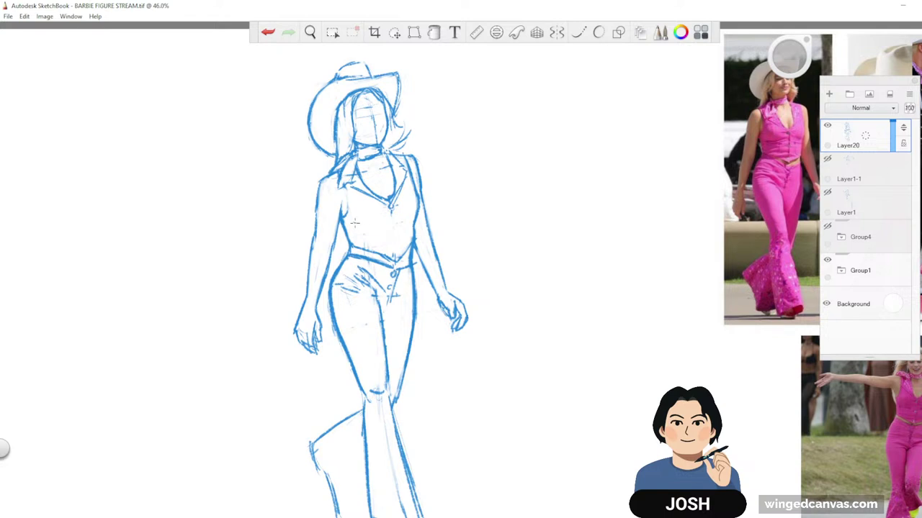
{"action": "left_click_drag", "start_coordinate": [398, 218], "coordinate": [418, 216]}
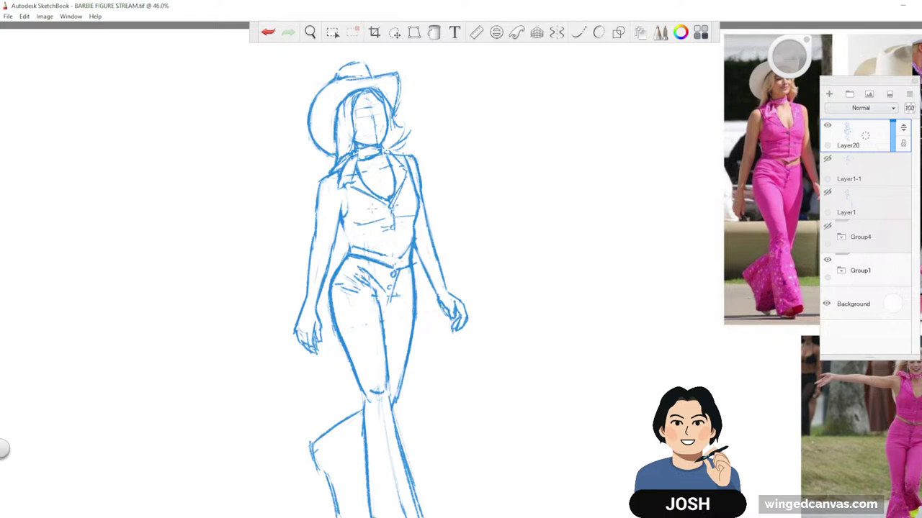
{"action": "left_click_drag", "start_coordinate": [341, 221], "coordinate": [346, 237]}
{"action": "left_click_drag", "start_coordinate": [351, 248], "coordinate": [404, 260]}
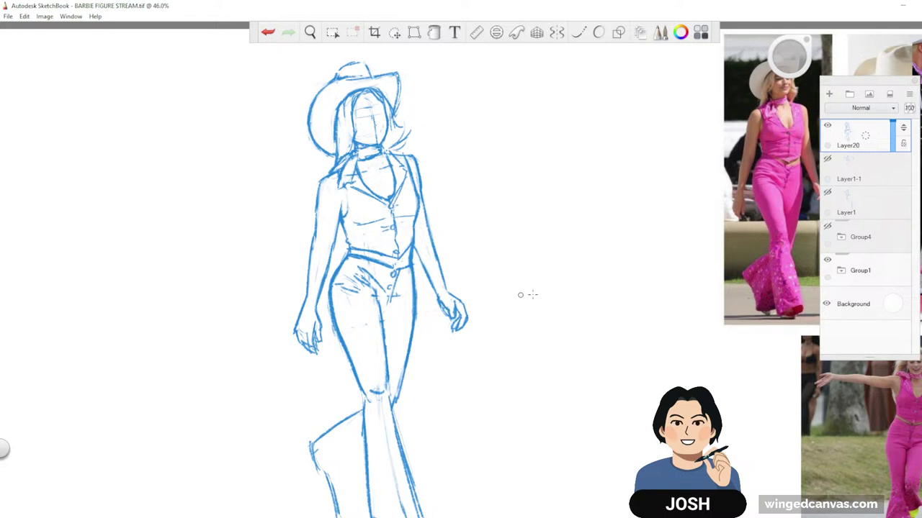
- Refine the contours of the upper arm, elbow and forearm on the same side as the scarf knot
{"action": "key", "text": "space"}
{"action": "mouse_move", "coordinate": [569, 324]}
{"action": "left_mouse_down"}
{"action": "mouse_move", "coordinate": [572, 335]}
{"action": "mouse_move", "coordinate": [564, 332]}
{"action": "left_mouse_up"}
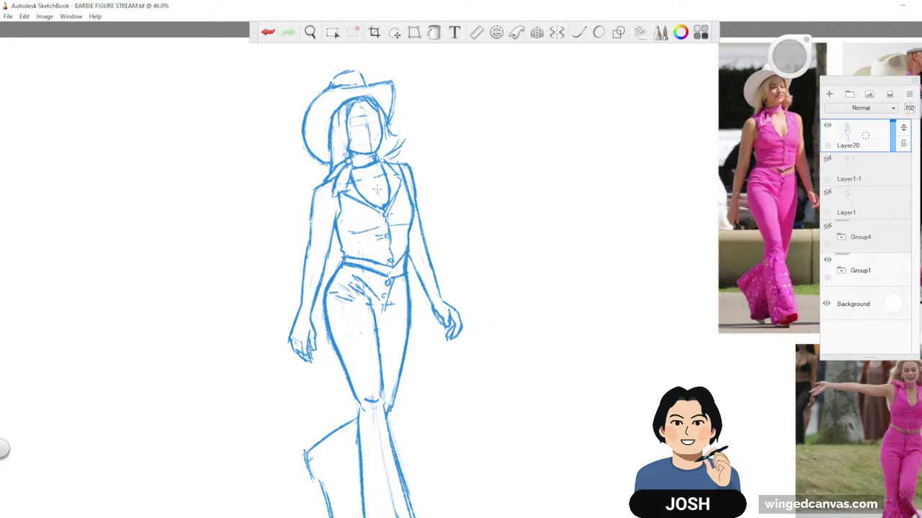
{"action": "left_click_drag", "start_coordinate": [517, 272], "coordinate": [521, 295]}
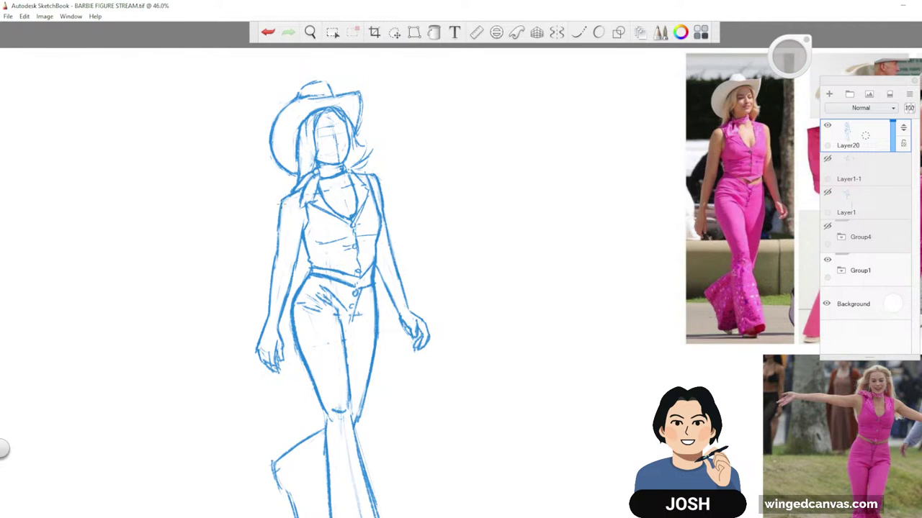
{"action": "left_click_drag", "start_coordinate": [281, 200], "coordinate": [277, 239]}
{"action": "mouse_move", "coordinate": [277, 254]}
{"action": "left_mouse_down"}
{"action": "mouse_move", "coordinate": [273, 292]}
{"action": "mouse_move", "coordinate": [281, 310]}
{"action": "left_mouse_up"}
{"action": "left_click_drag", "start_coordinate": [518, 285], "coordinate": [506, 270]}
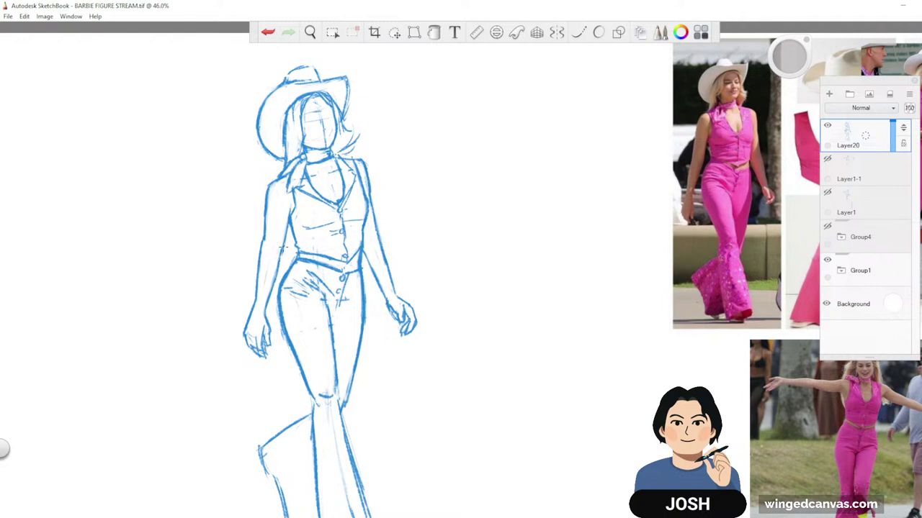
{"action": "left_click_drag", "start_coordinate": [465, 246], "coordinate": [457, 240]}
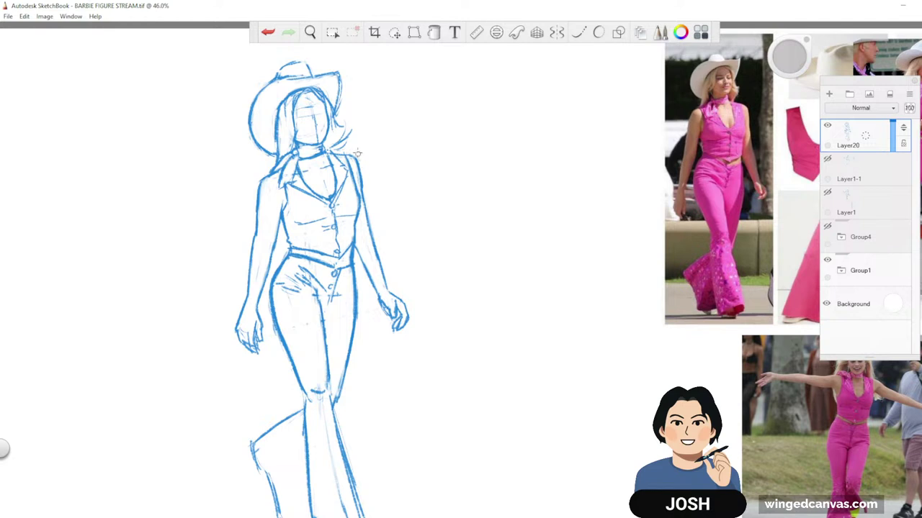
{"action": "left_click_drag", "start_coordinate": [479, 250], "coordinate": [513, 217]}
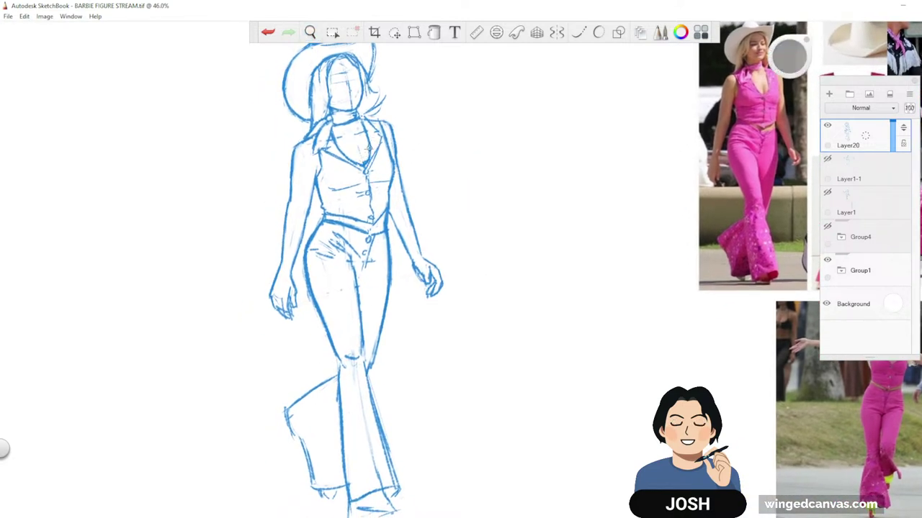
- Rework the front knee with small fabric folds and add a crease line running down the thigh to it
{"action": "key", "text": "space"}
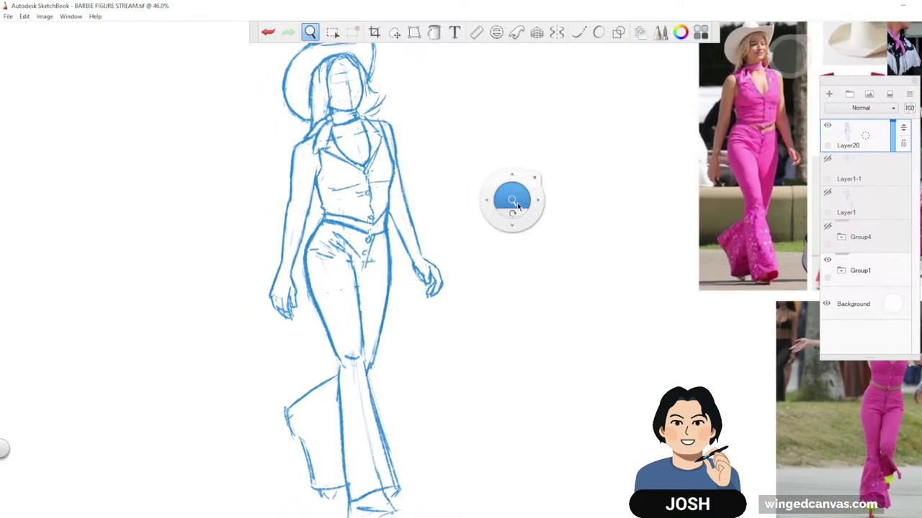
{"action": "key", "text": "space"}
{"action": "left_click_drag", "start_coordinate": [504, 216], "coordinate": [490, 253]}
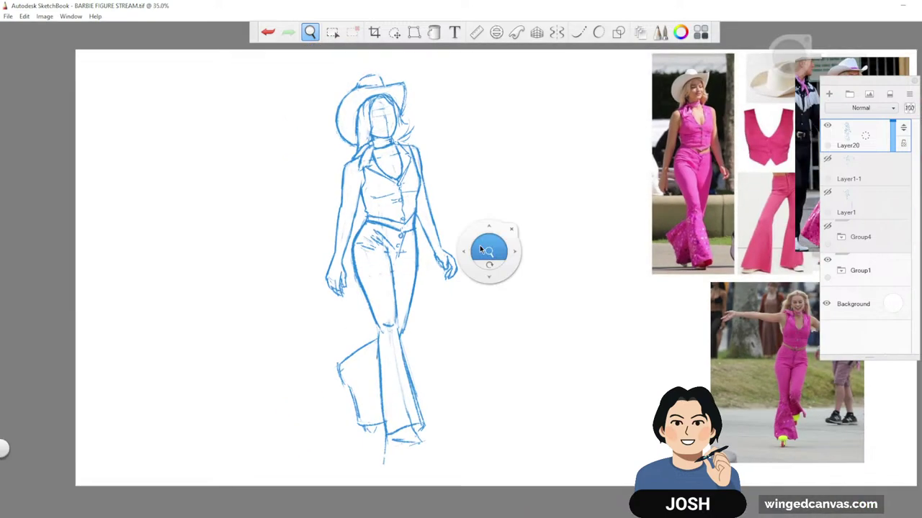
{"action": "left_click_drag", "start_coordinate": [566, 292], "coordinate": [609, 304]}
{"action": "left_click_drag", "start_coordinate": [614, 306], "coordinate": [632, 313]}
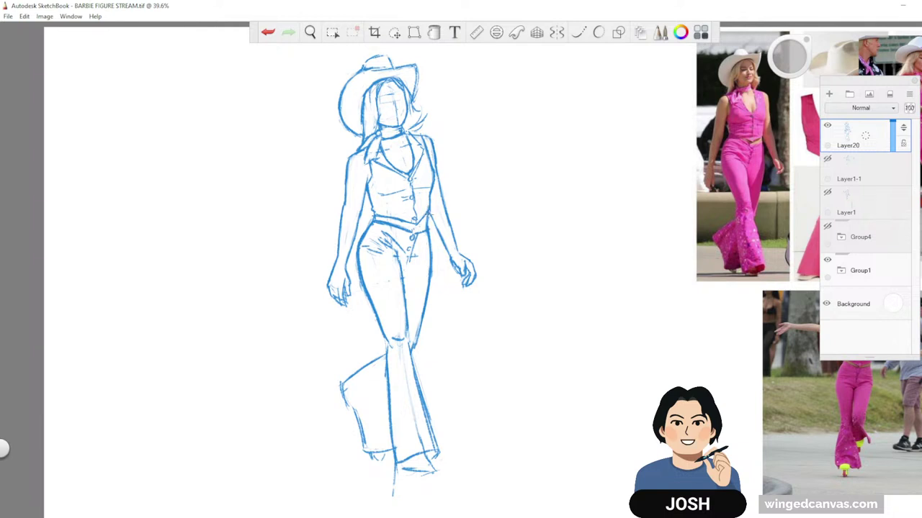
{"action": "key", "text": "space"}
{"action": "left_click_drag", "start_coordinate": [620, 385], "coordinate": [599, 390]}
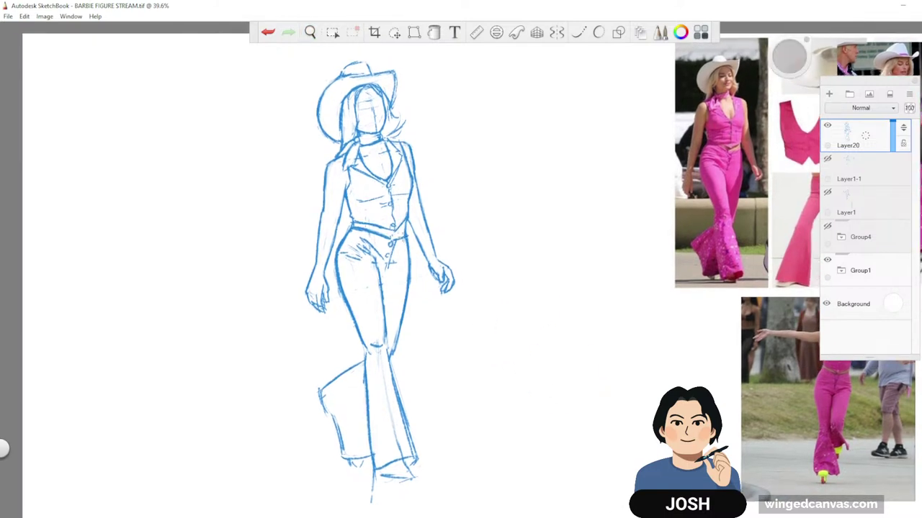
{"action": "key", "text": "space"}
{"action": "left_click_drag", "start_coordinate": [540, 270], "coordinate": [532, 248]}
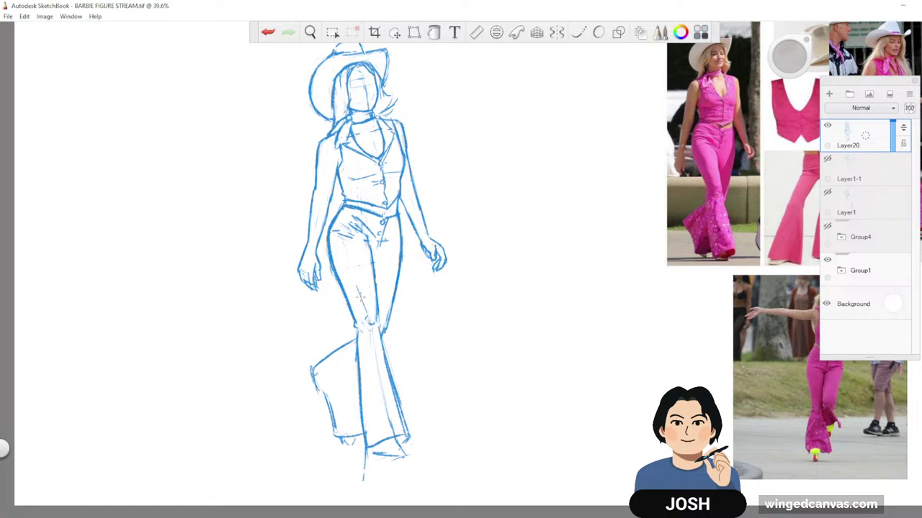
{"action": "key", "text": "space"}
{"action": "left_click_drag", "start_coordinate": [443, 297], "coordinate": [523, 325]}
{"action": "key", "text": "space"}
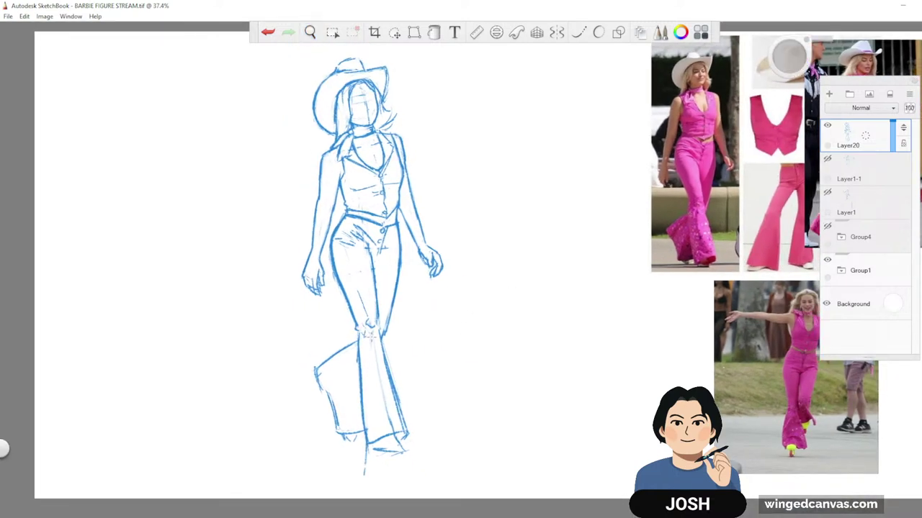
- Sketch long fold lines from the knee down the front flared leg and a diagonal crease across the rear flare
{"action": "left_click_drag", "start_coordinate": [369, 331], "coordinate": [388, 421]}
{"action": "mouse_move", "coordinate": [376, 360]}
{"action": "left_mouse_down"}
{"action": "mouse_move", "coordinate": [383, 400]}
{"action": "mouse_move", "coordinate": [375, 345]}
{"action": "left_mouse_up"}
{"action": "left_click_drag", "start_coordinate": [368, 344], "coordinate": [386, 432]}
{"action": "key", "text": "space"}
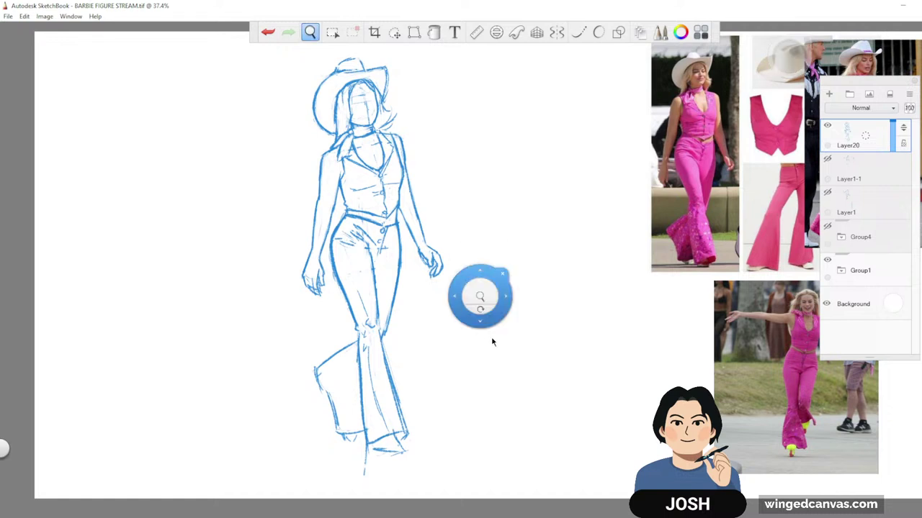
{"action": "left_click_drag", "start_coordinate": [493, 342], "coordinate": [494, 339]}
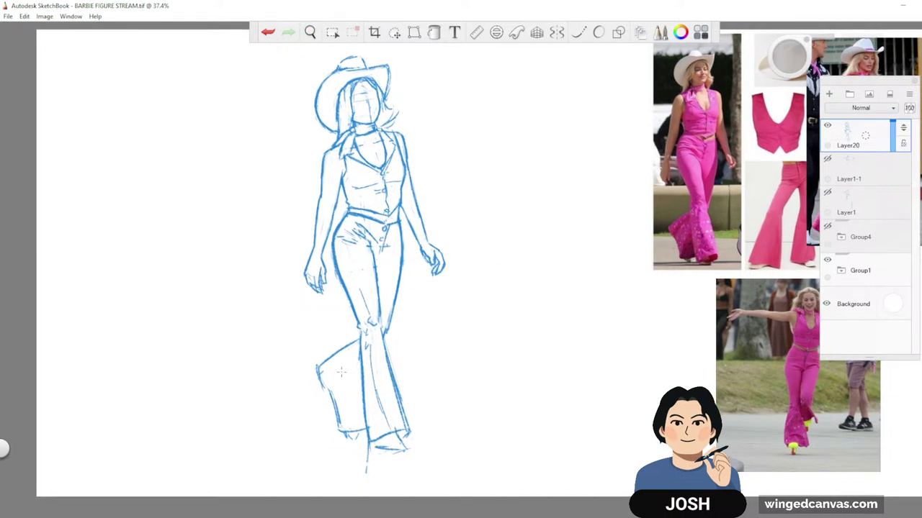
{"action": "left_click_drag", "start_coordinate": [356, 352], "coordinate": [331, 379]}
- Draw both shoes beneath the trouser hems, shape the front sole, and erase the vertical guide line below the feet
{"action": "key", "text": "space"}
{"action": "left_click_drag", "start_coordinate": [495, 337], "coordinate": [488, 313]}
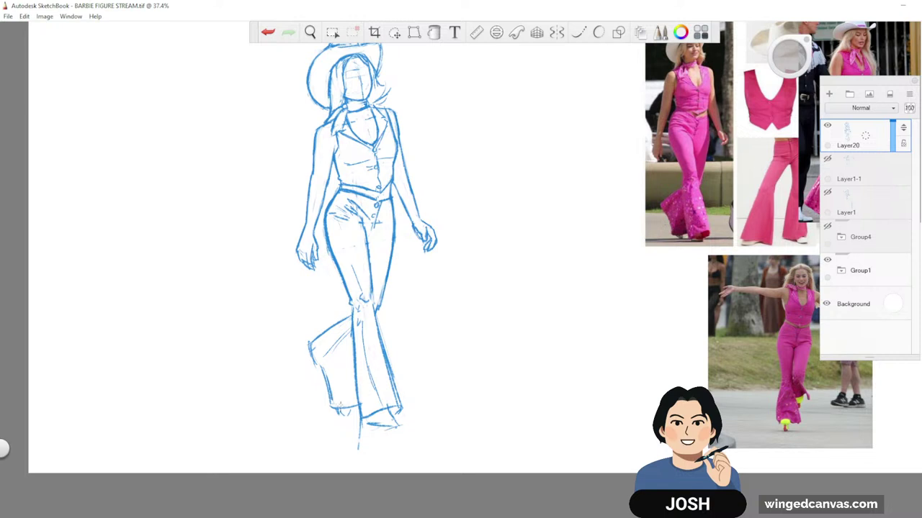
{"action": "mouse_move", "coordinate": [341, 414]}
{"action": "left_mouse_down"}
{"action": "mouse_move", "coordinate": [350, 407]}
{"action": "mouse_move", "coordinate": [403, 422]}
{"action": "left_mouse_up"}
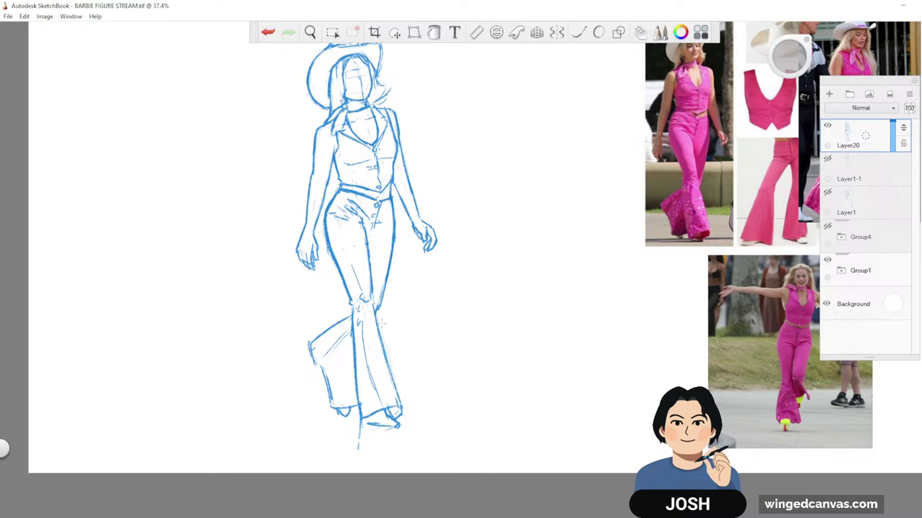
{"action": "key", "text": "space"}
{"action": "left_click_drag", "start_coordinate": [538, 321], "coordinate": [556, 388]}
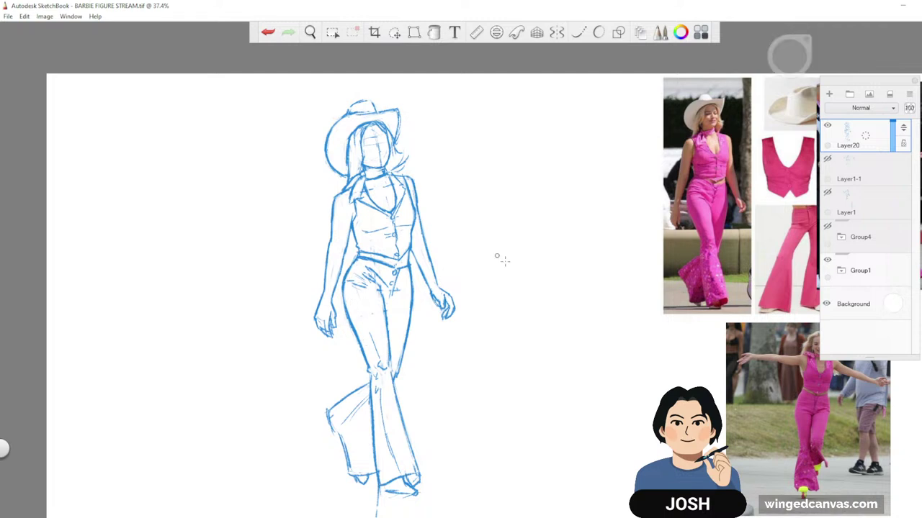
{"action": "left_click_drag", "start_coordinate": [502, 261], "coordinate": [526, 224]}
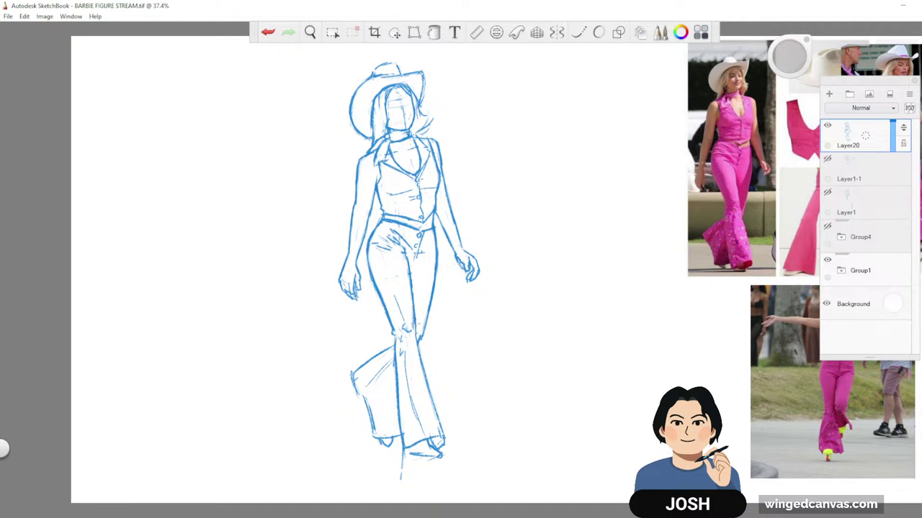
{"action": "left_click_drag", "start_coordinate": [545, 336], "coordinate": [574, 305]}
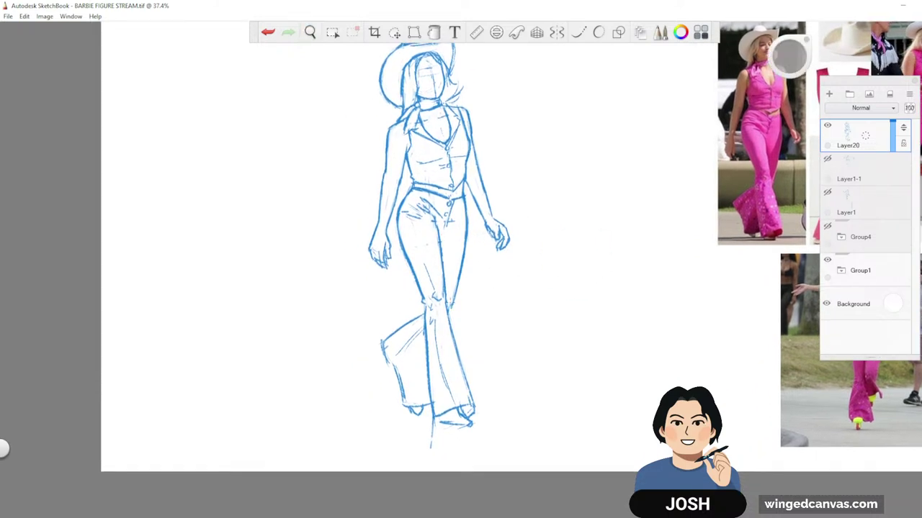
{"action": "left_click_drag", "start_coordinate": [591, 323], "coordinate": [598, 324]}
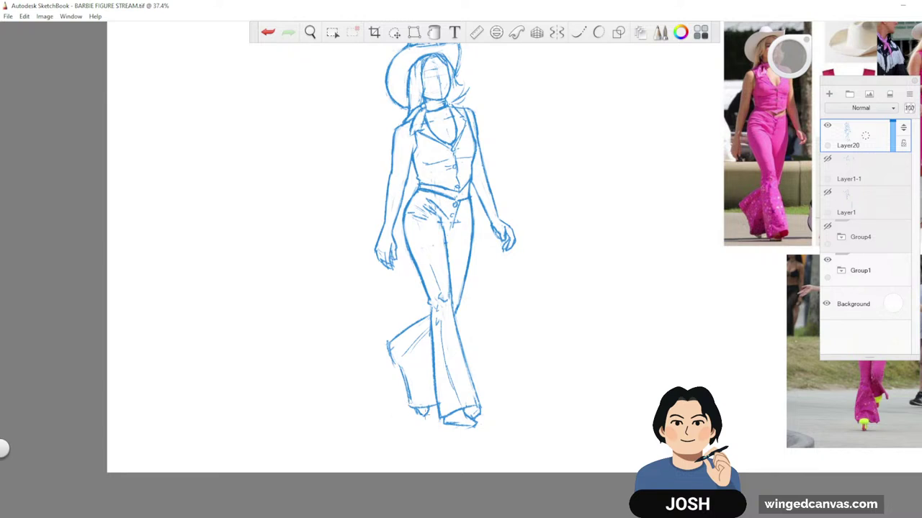
- Sketch a flat cast shadow on the ground extending sideways from beneath both shoes
{"action": "mouse_move", "coordinate": [424, 415]}
{"action": "left_mouse_down"}
{"action": "mouse_move", "coordinate": [351, 416]}
{"action": "mouse_move", "coordinate": [423, 417]}
{"action": "mouse_move", "coordinate": [363, 420]}
{"action": "left_mouse_up"}
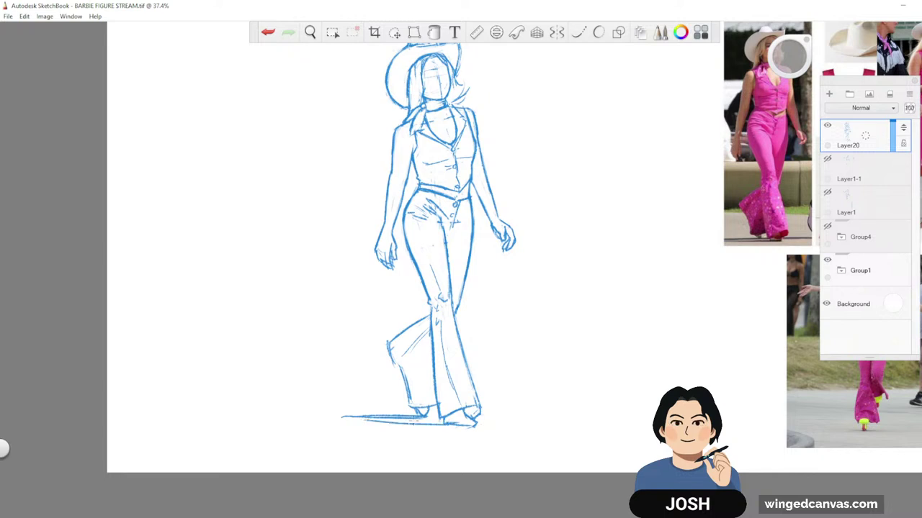
{"action": "mouse_move", "coordinate": [454, 426]}
{"action": "left_mouse_down"}
{"action": "mouse_move", "coordinate": [380, 421]}
{"action": "mouse_move", "coordinate": [474, 428]}
{"action": "left_mouse_up"}
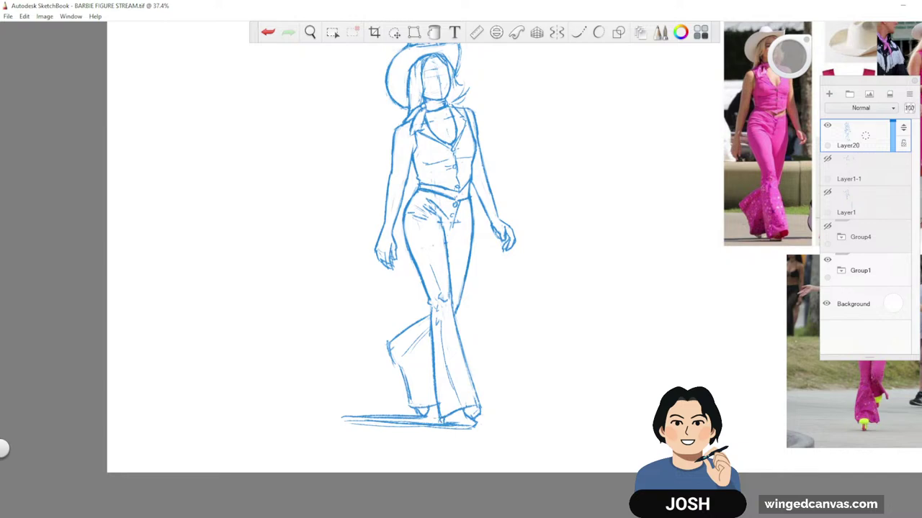
- Sharpen the upturned tip of the cowboy hat's brim and redraw the brim edge down toward the hair
{"action": "key", "text": "space"}
{"action": "left_click_drag", "start_coordinate": [603, 320], "coordinate": [584, 401]}
{"action": "key", "text": "space"}
{"action": "left_click_drag", "start_coordinate": [651, 374], "coordinate": [640, 402]}
{"action": "left_click_drag", "start_coordinate": [538, 170], "coordinate": [574, 136]}
{"action": "left_click_drag", "start_coordinate": [607, 248], "coordinate": [513, 351]}
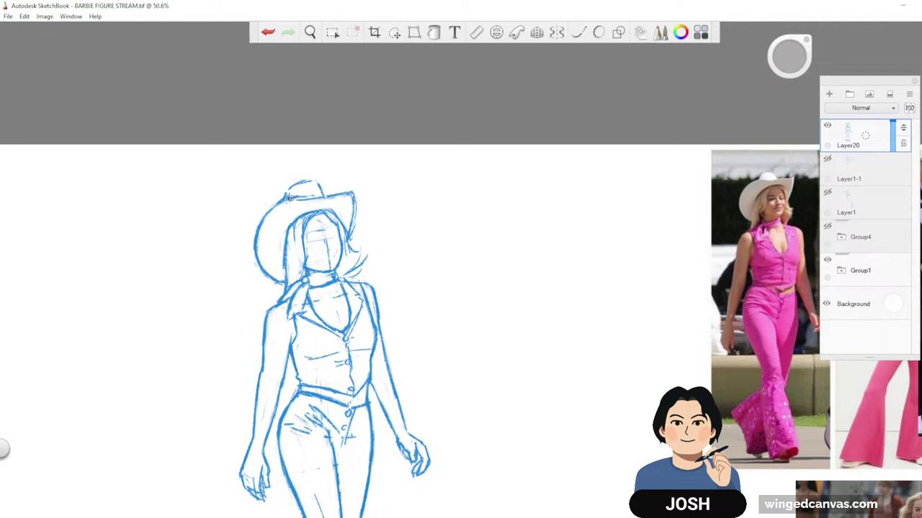
{"action": "key", "text": "space"}
{"action": "left_click_drag", "start_coordinate": [509, 238], "coordinate": [520, 206]}
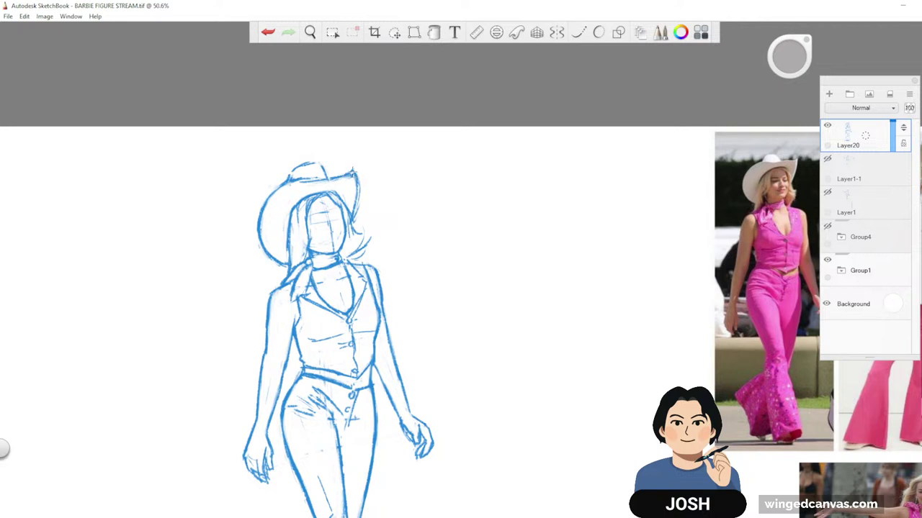
{"action": "left_click_drag", "start_coordinate": [360, 177], "coordinate": [358, 213]}
{"action": "left_click_drag", "start_coordinate": [356, 190], "coordinate": [353, 215]}
- Refine the crown of the cowboy hat where its side rises from the brim
{"action": "scroll", "coordinate": [455, 231], "scroll_direction": "down", "scroll_amount": 5}
{"action": "key", "text": "space"}
{"action": "left_click_drag", "start_coordinate": [428, 227], "coordinate": [547, 288]}
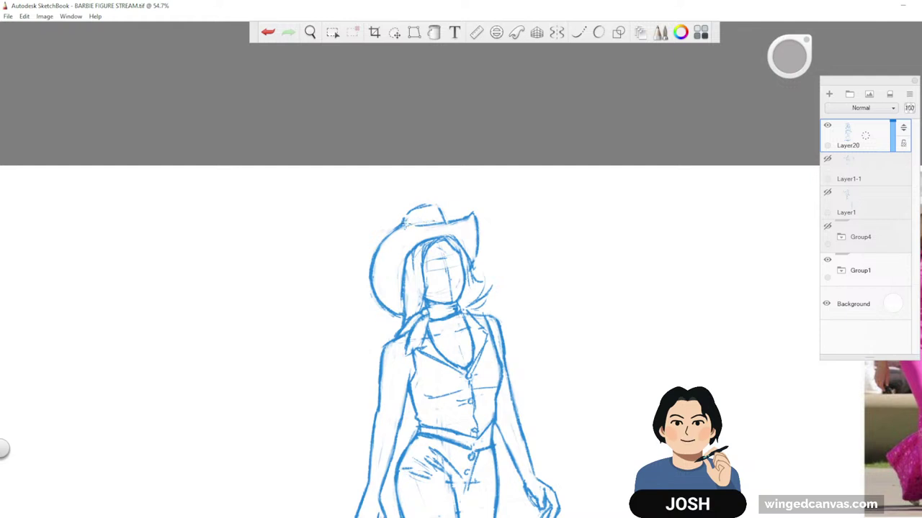
{"action": "key", "text": "space"}
{"action": "left_click_drag", "start_coordinate": [543, 280], "coordinate": [321, 292]}
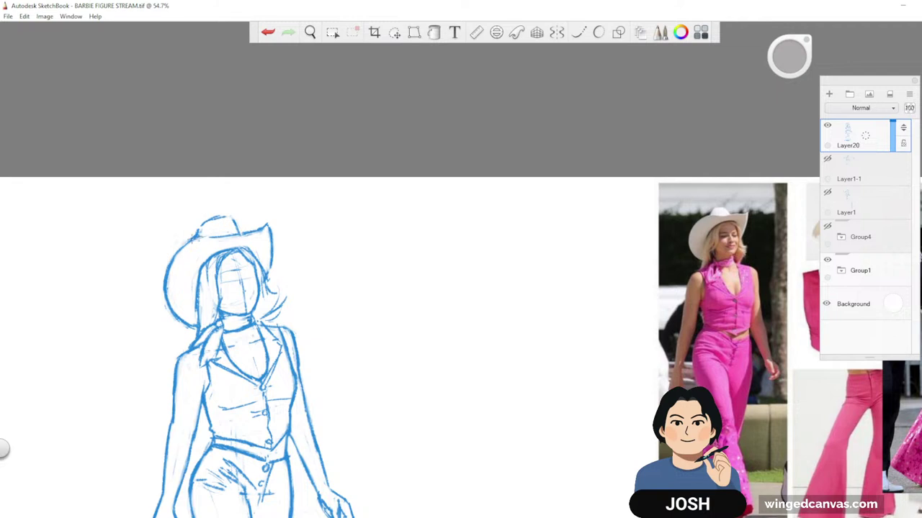
{"action": "mouse_move", "coordinate": [195, 238]}
{"action": "left_mouse_down"}
{"action": "mouse_move", "coordinate": [247, 221]}
{"action": "mouse_move", "coordinate": [215, 217]}
{"action": "left_mouse_up"}
- Sketch the eyes, nose and mouth on the face and add a curl to the hair beside the cheek
{"action": "left_click_drag", "start_coordinate": [438, 323], "coordinate": [453, 310]}
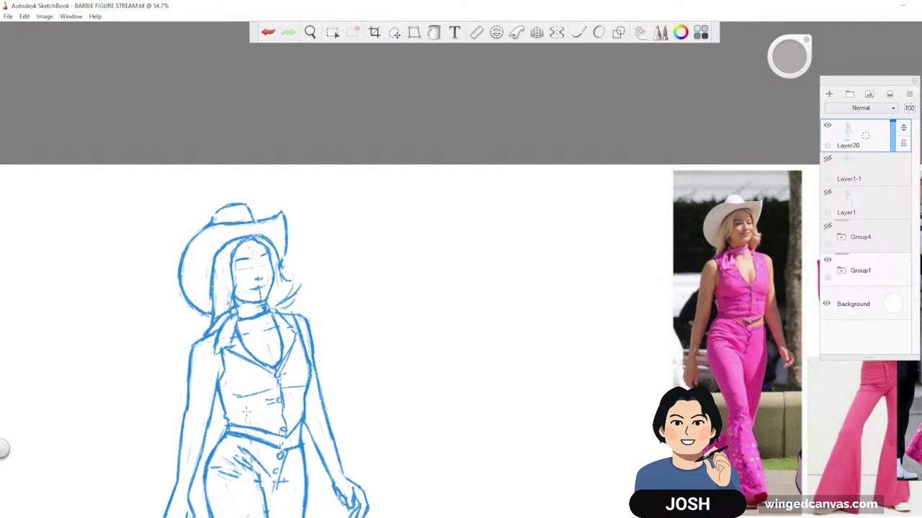
{"action": "mouse_move", "coordinate": [281, 268]}
{"action": "left_mouse_down"}
{"action": "mouse_move", "coordinate": [296, 280]}
{"action": "mouse_move", "coordinate": [291, 288]}
{"action": "mouse_move", "coordinate": [285, 281]}
{"action": "left_mouse_up"}
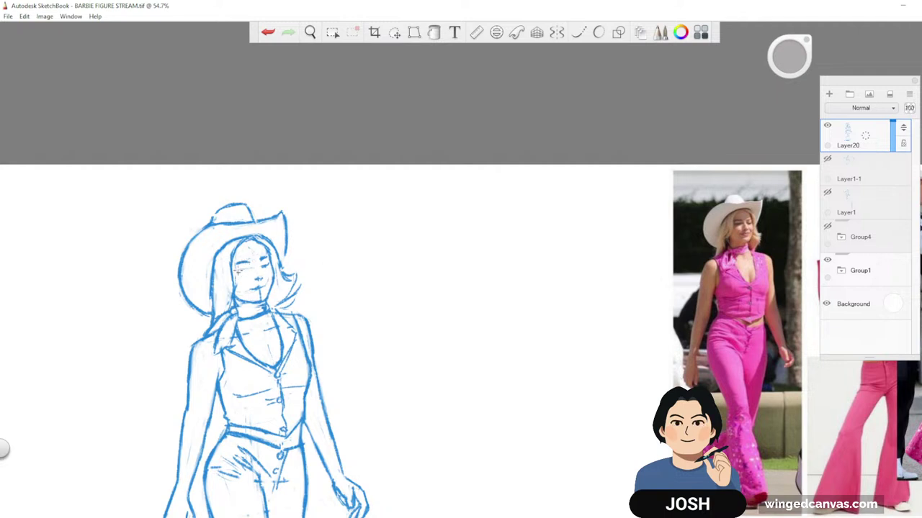
- Refine the far eye and redraw the hair strands framing the cheek beneath the hat
{"action": "left_click_drag", "start_coordinate": [237, 270], "coordinate": [249, 269]}
{"action": "mouse_move", "coordinate": [246, 240]}
{"action": "left_mouse_down"}
{"action": "mouse_move", "coordinate": [231, 288]}
{"action": "mouse_move", "coordinate": [228, 278]}
{"action": "left_mouse_up"}
{"action": "left_click_drag", "start_coordinate": [236, 245], "coordinate": [230, 280]}
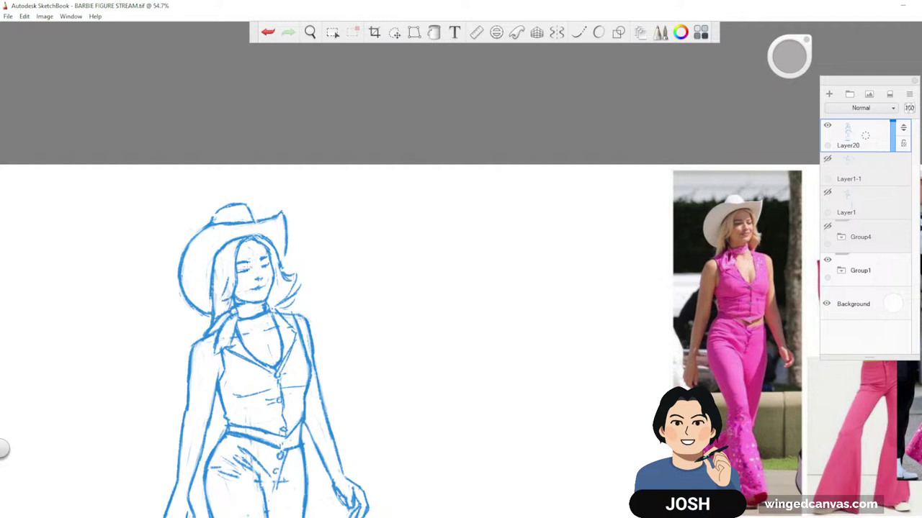
{"action": "left_click_drag", "start_coordinate": [225, 264], "coordinate": [223, 291]}
{"action": "left_click", "coordinate": [268, 282]}
- Lasso the crown of the cowboy hat and nudge it slightly away from the brim's upturned tip
{"action": "key", "text": "space"}
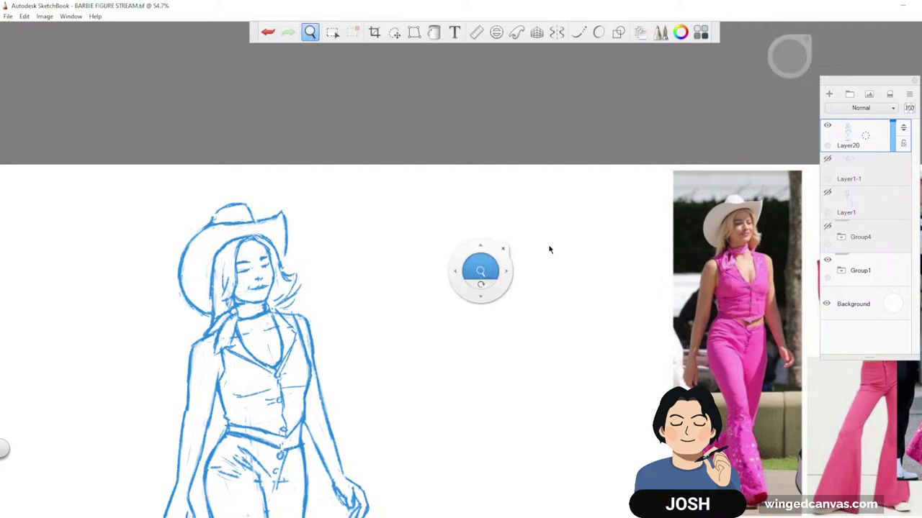
{"action": "left_click_drag", "start_coordinate": [512, 269], "coordinate": [495, 306]}
{"action": "left_click_drag", "start_coordinate": [564, 437], "coordinate": [569, 356]}
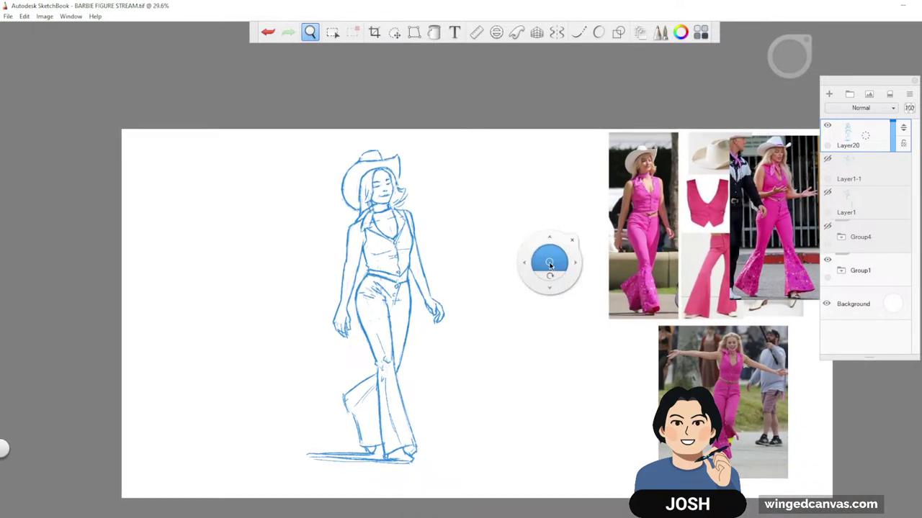
{"action": "left_click_drag", "start_coordinate": [366, 207], "coordinate": [404, 188]}
{"action": "mouse_move", "coordinate": [485, 222]}
{"action": "left_mouse_down"}
{"action": "mouse_move", "coordinate": [427, 274]}
{"action": "mouse_move", "coordinate": [507, 300]}
{"action": "left_mouse_up"}
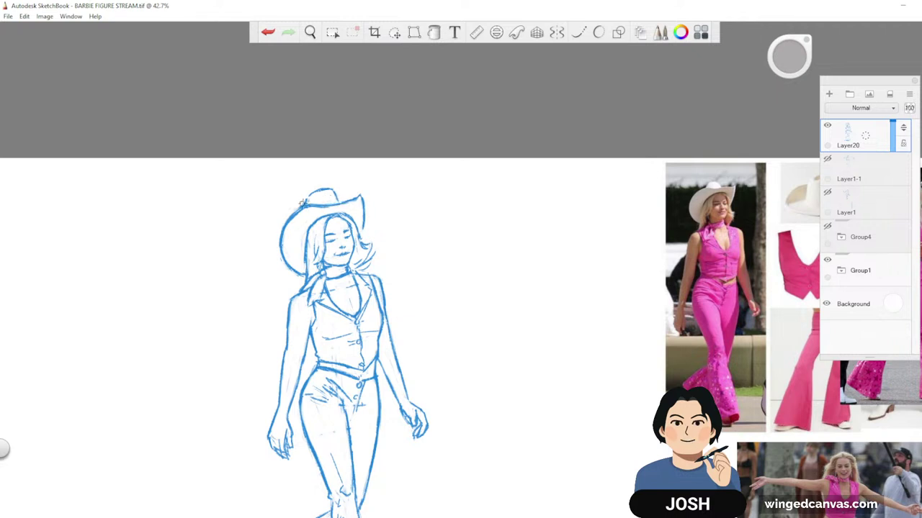
{"action": "left_click", "coordinate": [395, 32]}
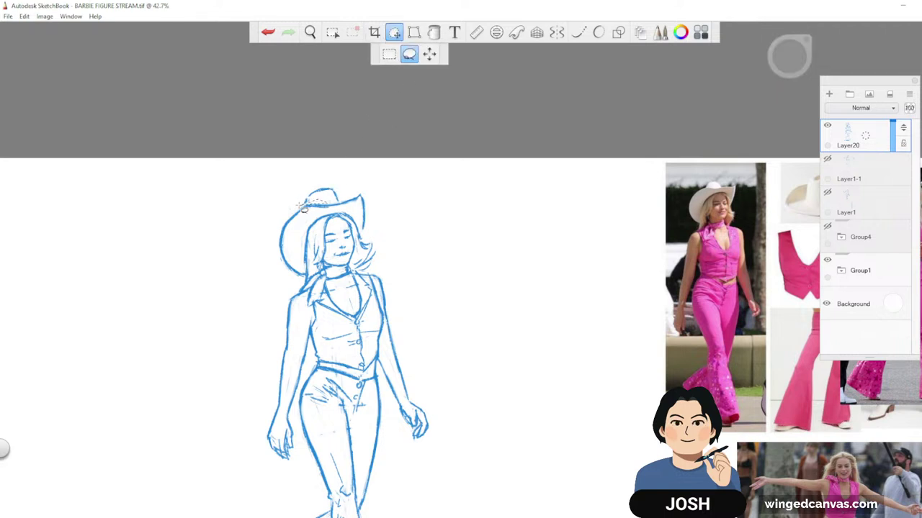
{"action": "left_click_drag", "start_coordinate": [303, 206], "coordinate": [297, 203]}
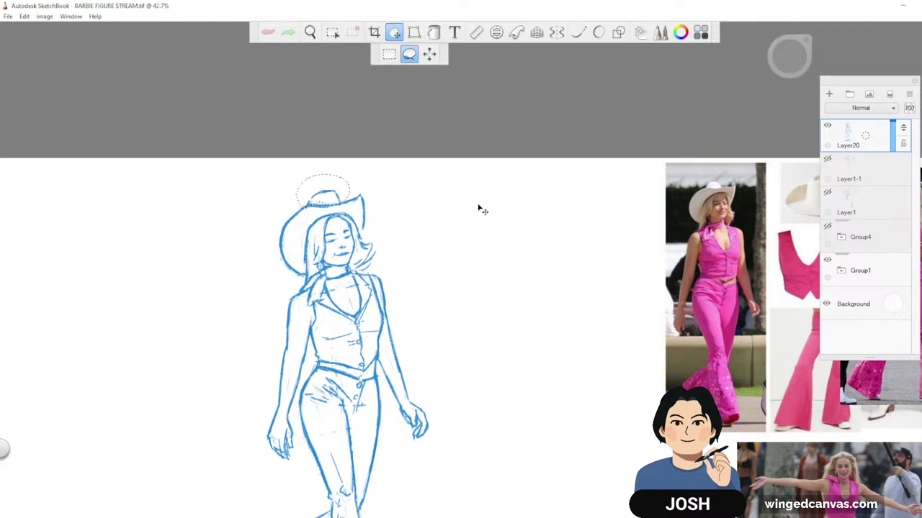
{"action": "left_click_drag", "start_coordinate": [478, 206], "coordinate": [479, 204]}
{"action": "left_click", "coordinate": [472, 182]}
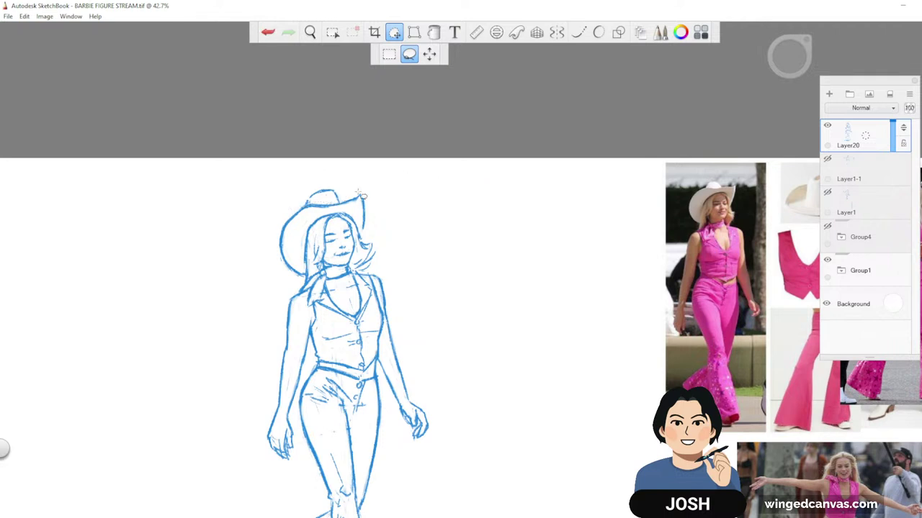
{"action": "key", "text": "Escape"}
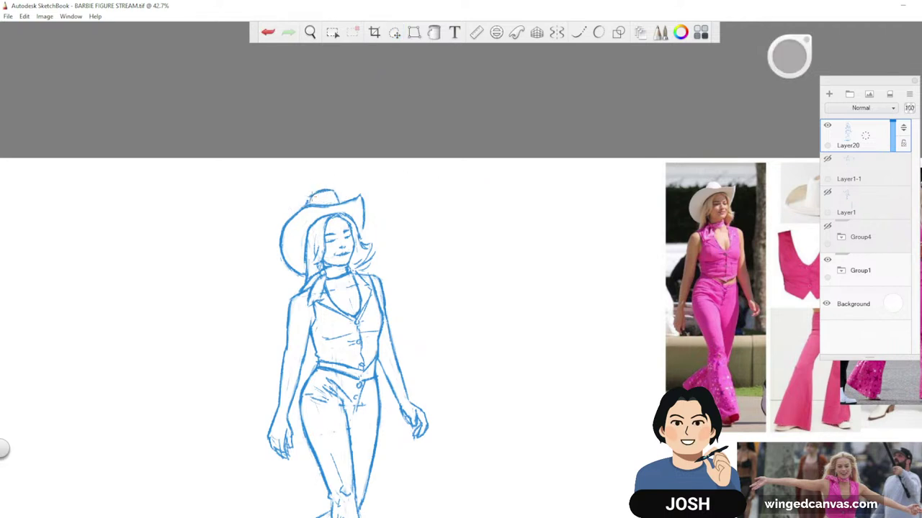
- Touch up the hat brim's edge beside the face and check the whole figure against the reference photos
{"action": "key", "text": "space"}
{"action": "left_click_drag", "start_coordinate": [481, 293], "coordinate": [483, 268]}
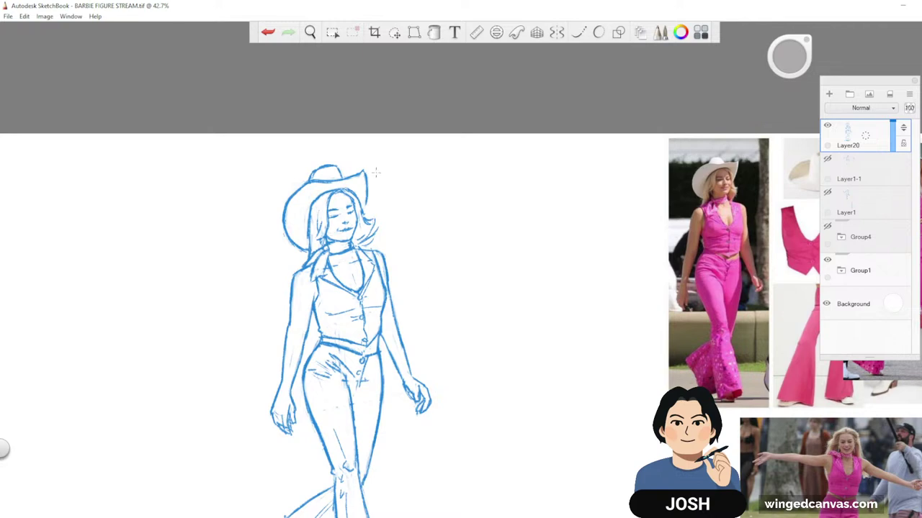
{"action": "left_click_drag", "start_coordinate": [366, 196], "coordinate": [365, 212]}
{"action": "key", "text": "space"}
{"action": "left_click_drag", "start_coordinate": [559, 353], "coordinate": [568, 268]}
{"action": "left_click_drag", "start_coordinate": [587, 364], "coordinate": [588, 334]}
{"action": "left_click_drag", "start_coordinate": [574, 294], "coordinate": [564, 302]}
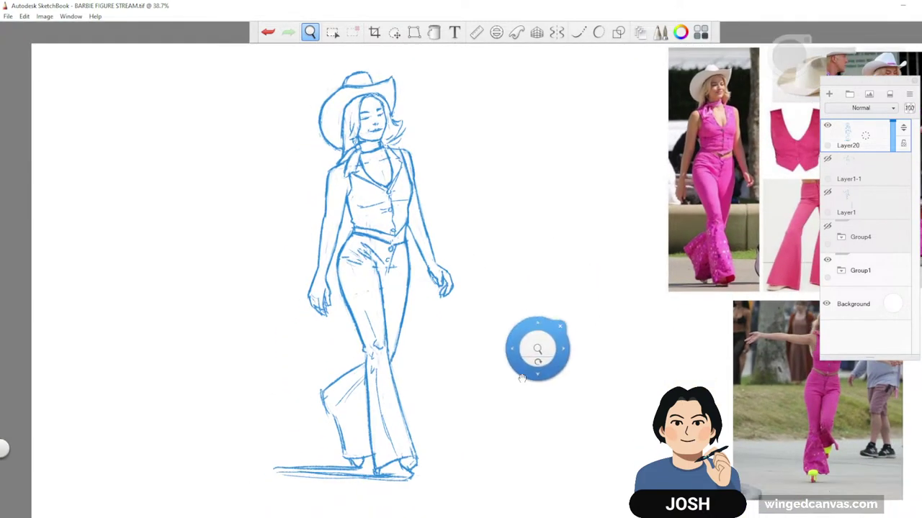
{"action": "left_click_drag", "start_coordinate": [520, 376], "coordinate": [522, 356]}
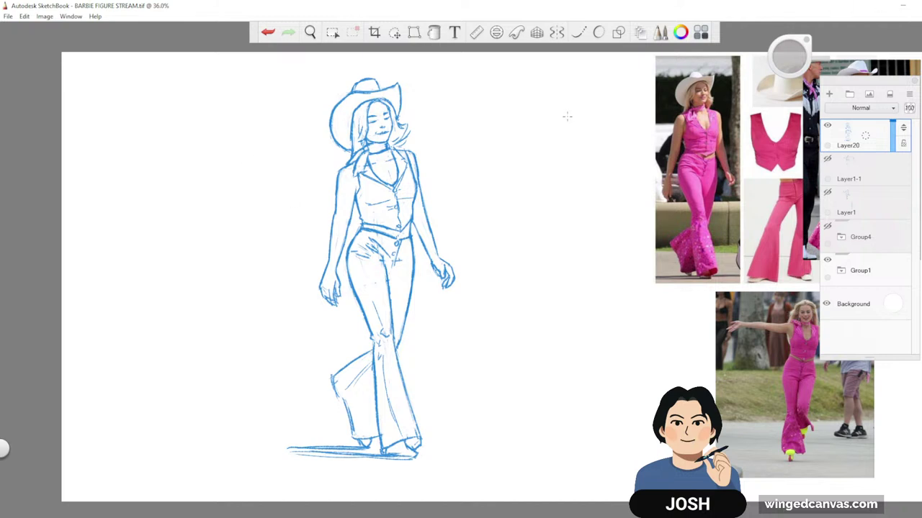
- Scale down the reference photos in Group3 within Group1, keeping them at the canvas's outer side
{"action": "scroll", "coordinate": [572, 214], "scroll_direction": "down", "scroll_amount": 1}
{"action": "left_click_drag", "start_coordinate": [654, 327], "coordinate": [513, 338]}
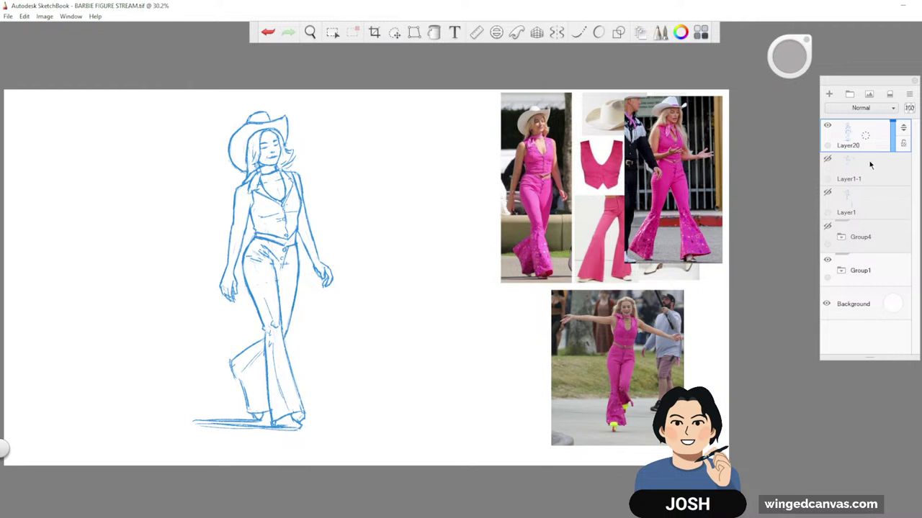
{"action": "left_click", "coordinate": [841, 270]}
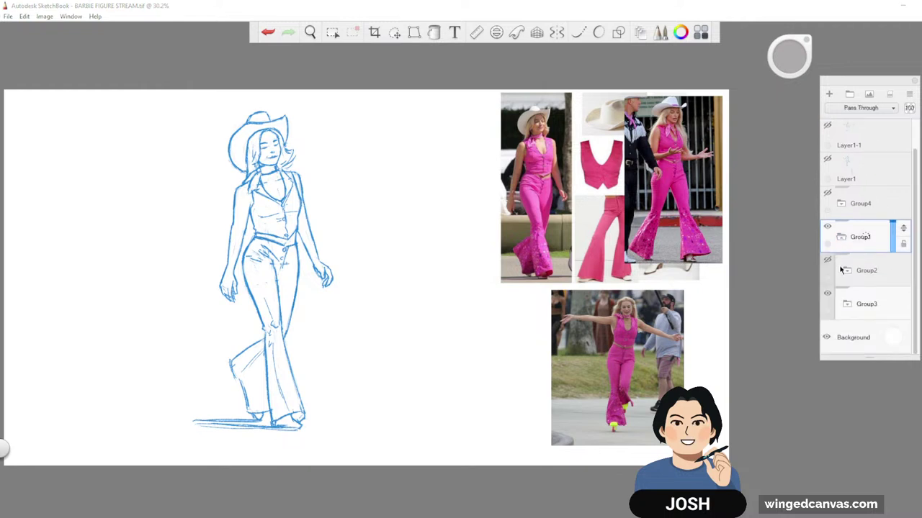
{"action": "left_click", "coordinate": [867, 303]}
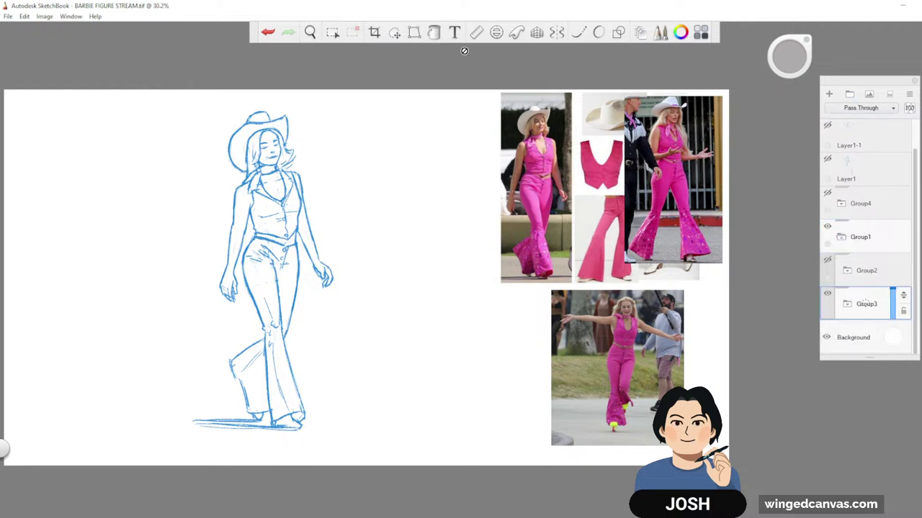
{"action": "left_click", "coordinate": [395, 33]}
{"action": "left_click", "coordinate": [429, 55]}
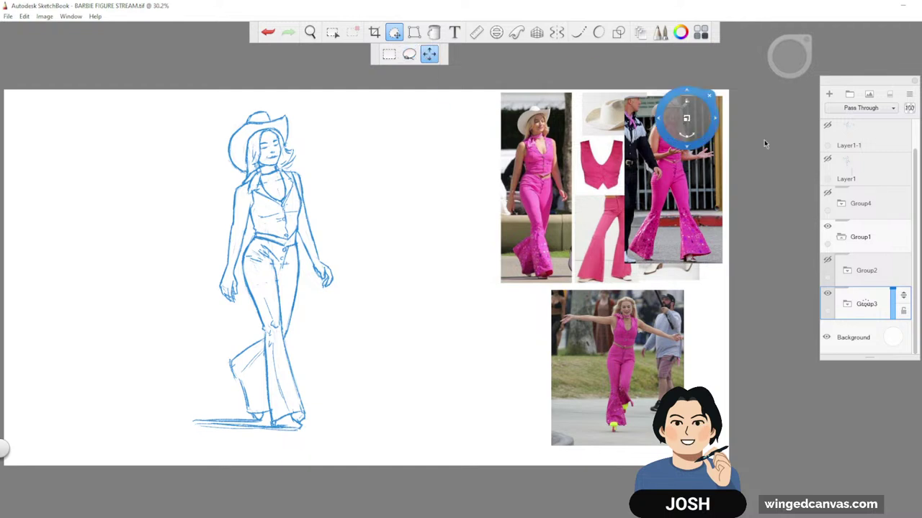
{"action": "left_click_drag", "start_coordinate": [738, 137], "coordinate": [801, 144]}
{"action": "left_click", "coordinate": [791, 119]}
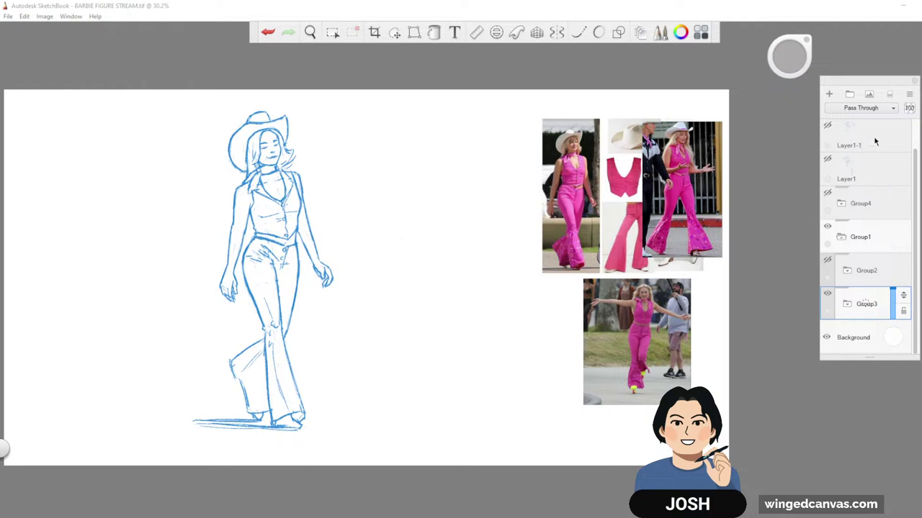
- Move the figure sketch on Layer20 across the canvas so it stands beside the reference photos
{"action": "scroll", "coordinate": [859, 175], "scroll_direction": "up", "scroll_amount": 1}
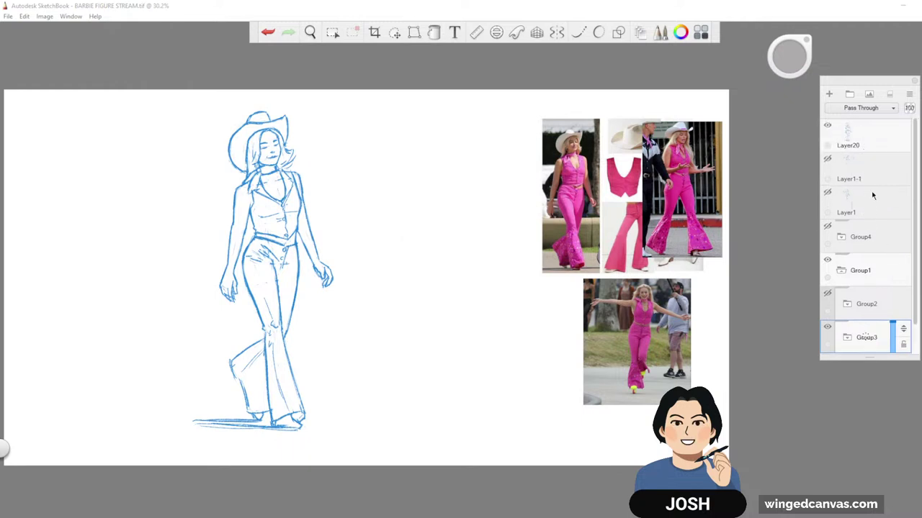
{"action": "left_click", "coordinate": [867, 151]}
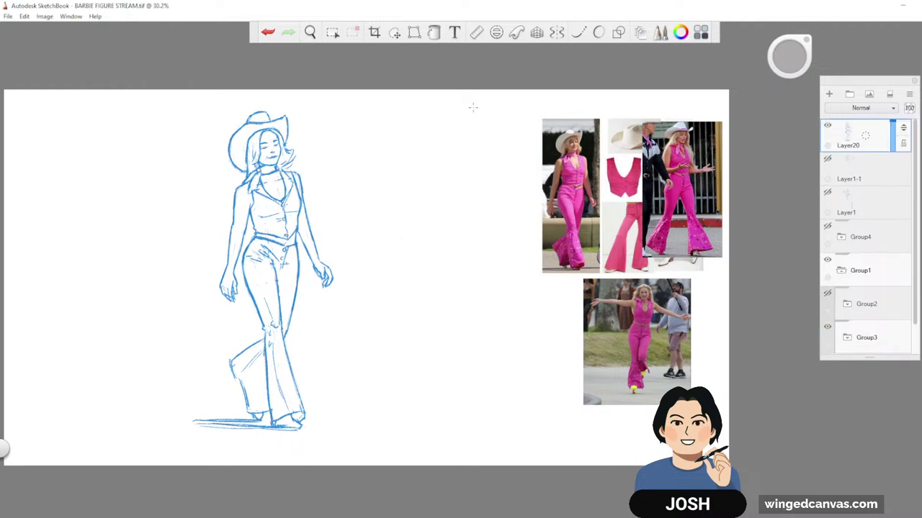
{"action": "left_click", "coordinate": [396, 34]}
{"action": "left_click_drag", "start_coordinate": [520, 253], "coordinate": [720, 260]}
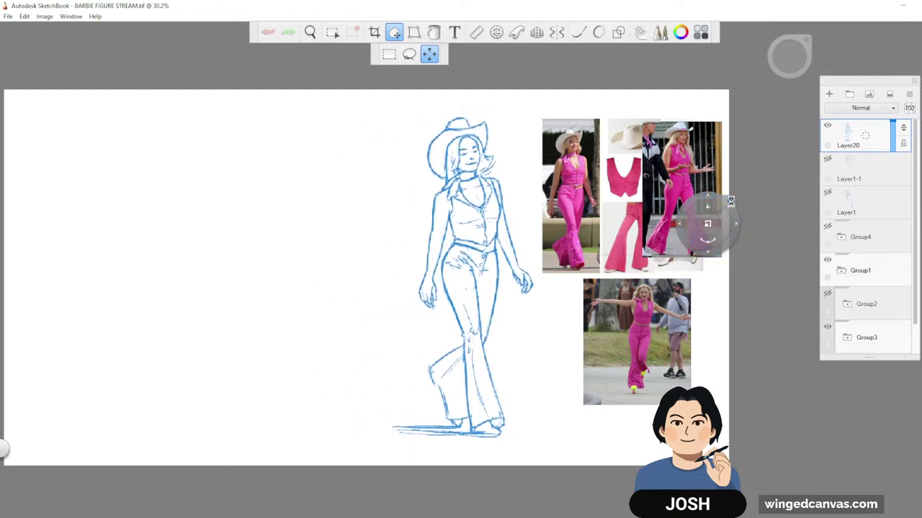
{"action": "key", "text": "Escape"}
{"action": "key", "text": "space"}
{"action": "left_click_drag", "start_coordinate": [488, 268], "coordinate": [573, 262]}
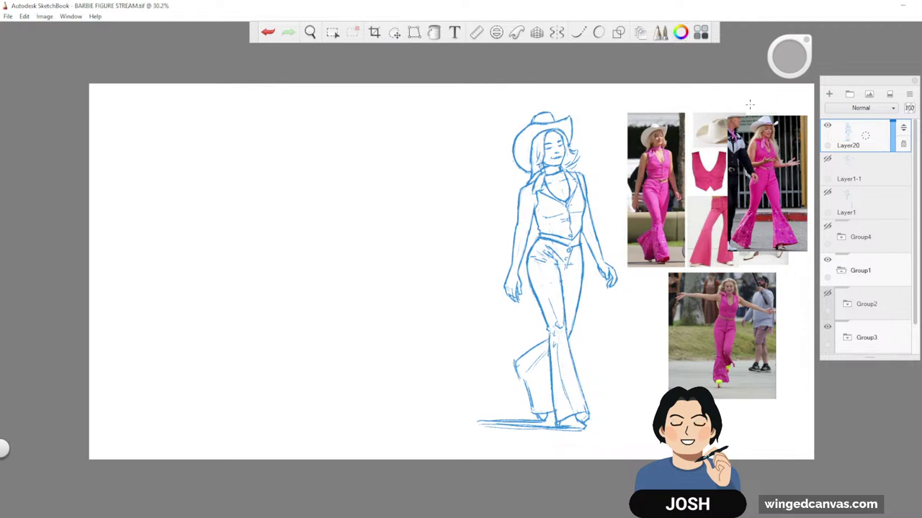
- Sample the pink of the trousers in the walking reference photo as the brush colour
{"action": "left_click", "coordinate": [681, 33]}
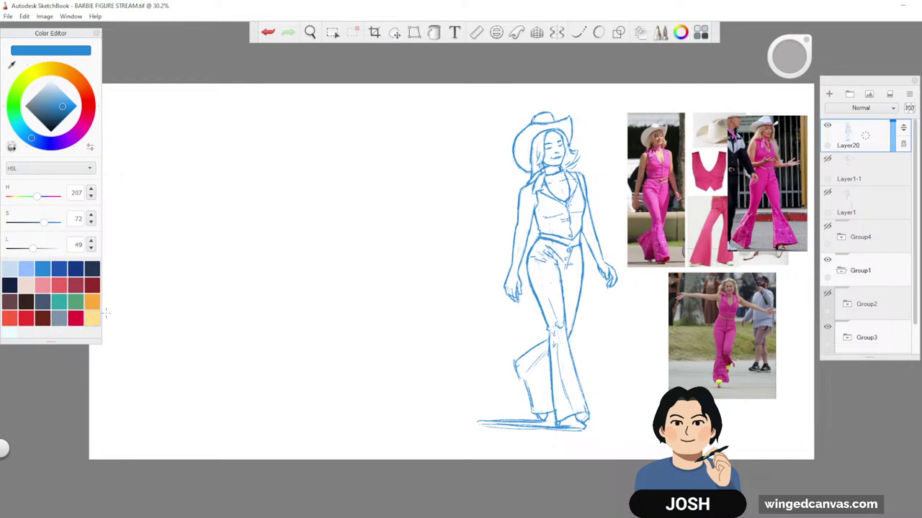
{"action": "key", "text": "space"}
{"action": "left_click_drag", "start_coordinate": [720, 192], "coordinate": [504, 260]}
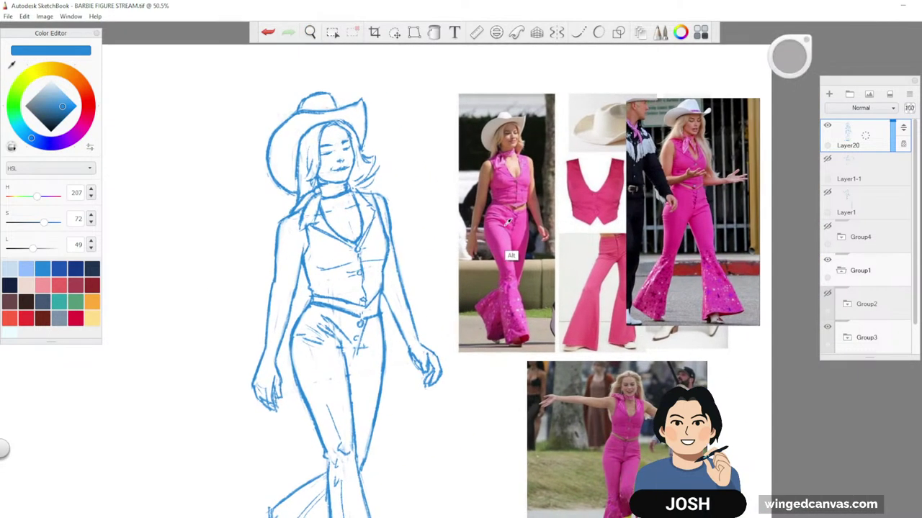
{"action": "left_click", "coordinate": [504, 226], "text": "alt"}
{"action": "left_click_drag", "start_coordinate": [503, 225], "coordinate": [508, 221]}
- Enlarge the brush and recolour the brim tip, hair curl, vest side and adjacent arm lines on Layer20 pink
{"action": "key", "text": "space"}
{"action": "mouse_move", "coordinate": [418, 252]}
{"action": "left_mouse_down"}
{"action": "mouse_move", "coordinate": [537, 189]}
{"action": "mouse_move", "coordinate": [459, 285]}
{"action": "left_mouse_up"}
{"action": "mouse_move", "coordinate": [526, 246]}
{"action": "left_mouse_down"}
{"action": "mouse_move", "coordinate": [576, 288]}
{"action": "mouse_move", "coordinate": [540, 301]}
{"action": "left_mouse_up"}
{"action": "key", "text": "space"}
{"action": "left_click_drag", "start_coordinate": [785, 62], "coordinate": [784, 60]}
{"action": "left_click_drag", "start_coordinate": [486, 169], "coordinate": [481, 276]}
{"action": "left_click_drag", "start_coordinate": [483, 105], "coordinate": [491, 131]}
{"action": "left_click_drag", "start_coordinate": [496, 226], "coordinate": [498, 311]}
{"action": "mouse_move", "coordinate": [507, 214]}
{"action": "left_mouse_down"}
{"action": "mouse_move", "coordinate": [496, 310]}
{"action": "mouse_move", "coordinate": [529, 311]}
{"action": "left_mouse_up"}
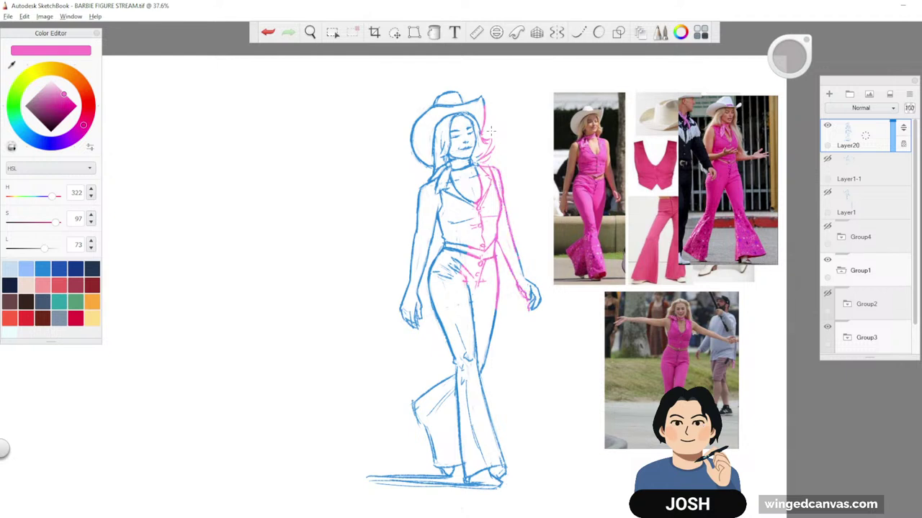
- Recolour the hat, face, scarf, remaining vest lines, waistband, other arm and outer thigh pink
{"action": "left_click_drag", "start_coordinate": [519, 259], "coordinate": [538, 310]}
{"action": "left_click_drag", "start_coordinate": [478, 112], "coordinate": [460, 176]}
{"action": "mouse_move", "coordinate": [445, 114]}
{"action": "left_mouse_down"}
{"action": "mouse_move", "coordinate": [455, 140]}
{"action": "mouse_move", "coordinate": [428, 204]}
{"action": "left_mouse_up"}
{"action": "key", "text": "ctrl+z"}
{"action": "left_click_drag", "start_coordinate": [415, 127], "coordinate": [420, 163]}
{"action": "left_click_drag", "start_coordinate": [437, 206], "coordinate": [461, 274]}
{"action": "left_click_drag", "start_coordinate": [414, 239], "coordinate": [408, 288]}
{"action": "left_click_drag", "start_coordinate": [474, 326], "coordinate": [476, 357]}
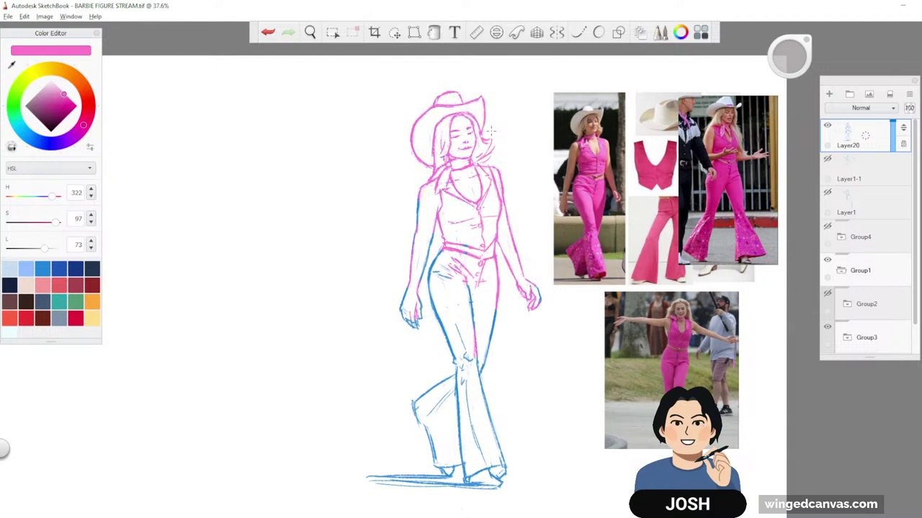
{"action": "left_click_drag", "start_coordinate": [406, 301], "coordinate": [416, 329]}
{"action": "left_click_drag", "start_coordinate": [423, 235], "coordinate": [429, 294]}
{"action": "left_click_drag", "start_coordinate": [431, 252], "coordinate": [446, 345]}
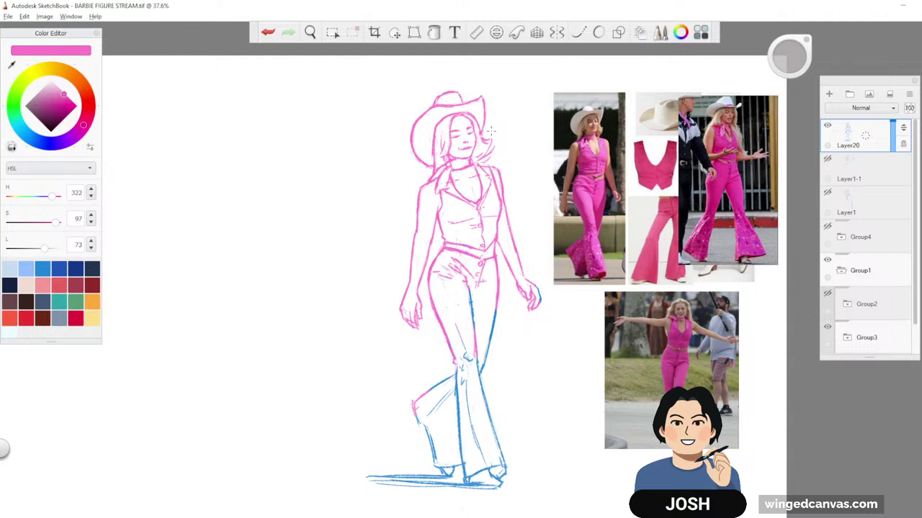
- Recolour the inner thighs, knees, flared trouser legs, shoes and ground shadow pink
{"action": "left_click_drag", "start_coordinate": [472, 291], "coordinate": [471, 324]}
{"action": "left_click_drag", "start_coordinate": [464, 353], "coordinate": [472, 361]}
{"action": "left_click_drag", "start_coordinate": [475, 334], "coordinate": [490, 384]}
{"action": "left_click_drag", "start_coordinate": [495, 311], "coordinate": [489, 341]}
{"action": "left_click_drag", "start_coordinate": [481, 381], "coordinate": [490, 418]}
{"action": "left_click_drag", "start_coordinate": [487, 470], "coordinate": [471, 486]}
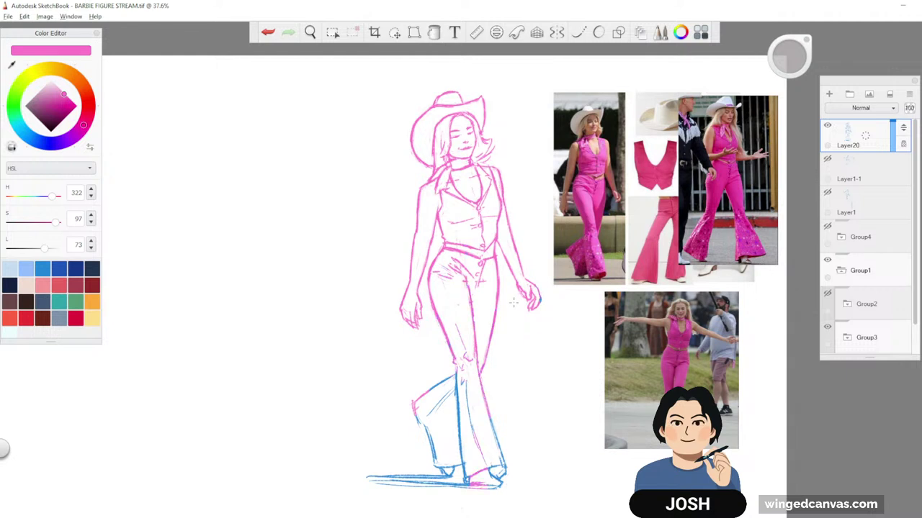
{"action": "mouse_move", "coordinate": [455, 374]}
{"action": "left_mouse_down"}
{"action": "mouse_move", "coordinate": [468, 479]}
{"action": "mouse_move", "coordinate": [438, 478]}
{"action": "left_mouse_up"}
{"action": "left_click_drag", "start_coordinate": [425, 426], "coordinate": [434, 463]}
{"action": "left_click_drag", "start_coordinate": [422, 481], "coordinate": [409, 483]}
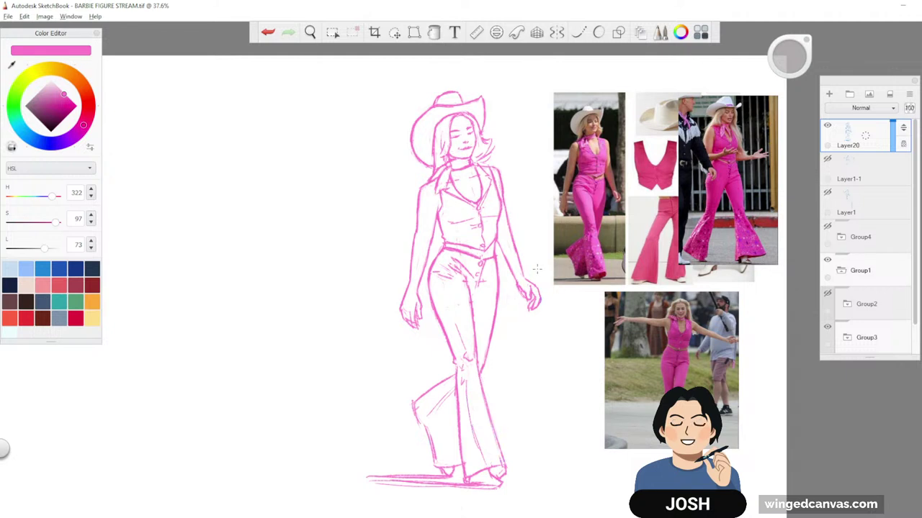
- Add a layer directly beneath Layer20 and block in yellow with hue 52 behind the hat and torso
{"action": "key", "text": "space"}
{"action": "left_click_drag", "start_coordinate": [580, 286], "coordinate": [650, 316]}
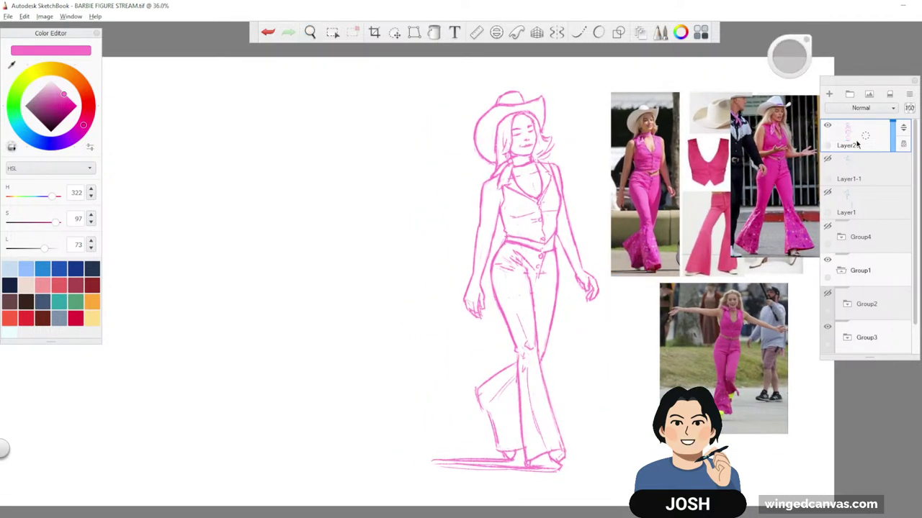
{"action": "left_click", "coordinate": [868, 168]}
{"action": "left_click", "coordinate": [828, 93]}
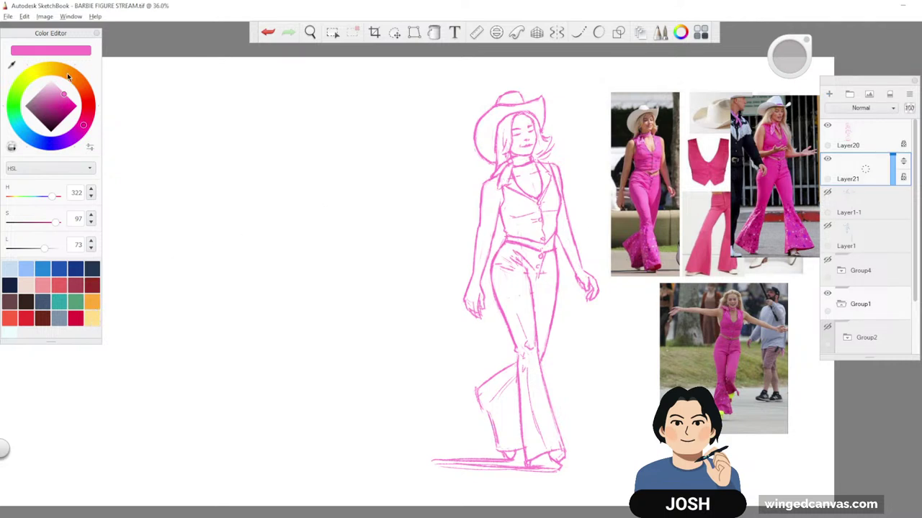
{"action": "left_click_drag", "start_coordinate": [67, 73], "coordinate": [61, 82]}
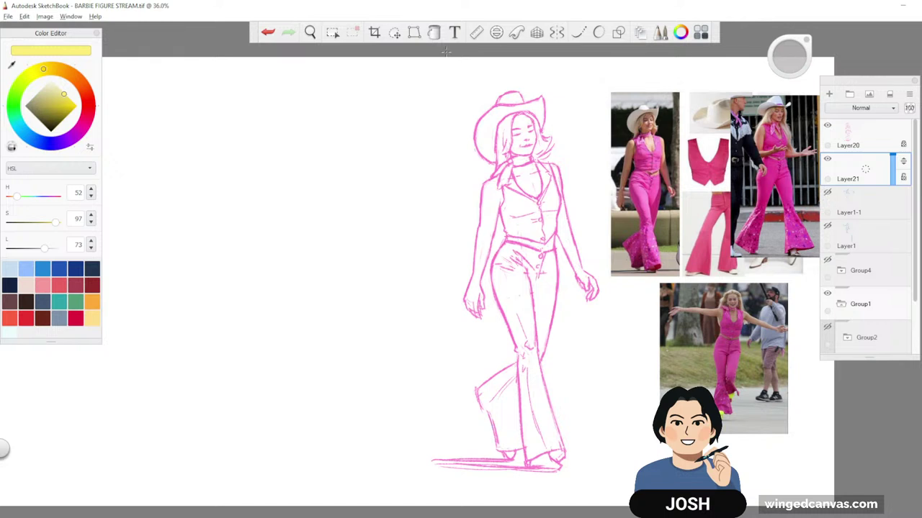
{"action": "left_click_drag", "start_coordinate": [512, 95], "coordinate": [495, 252]}
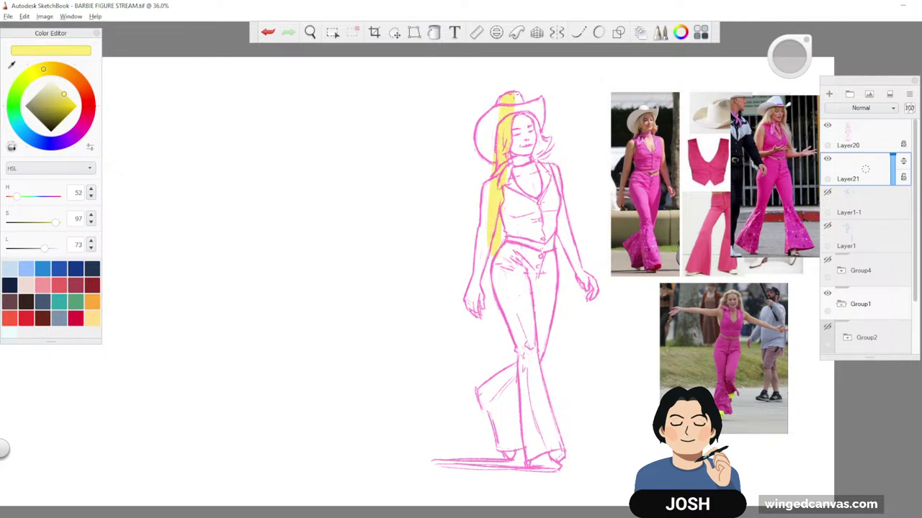
{"action": "mouse_move", "coordinate": [507, 85]}
{"action": "left_mouse_down"}
{"action": "mouse_move", "coordinate": [458, 142]}
{"action": "mouse_move", "coordinate": [451, 162]}
{"action": "mouse_move", "coordinate": [529, 81]}
{"action": "mouse_move", "coordinate": [456, 189]}
{"action": "mouse_move", "coordinate": [554, 85]}
{"action": "mouse_move", "coordinate": [448, 234]}
{"action": "mouse_move", "coordinate": [565, 115]}
{"action": "mouse_move", "coordinate": [522, 183]}
{"action": "mouse_move", "coordinate": [543, 201]}
{"action": "mouse_move", "coordinate": [514, 281]}
{"action": "mouse_move", "coordinate": [547, 288]}
{"action": "left_mouse_up"}
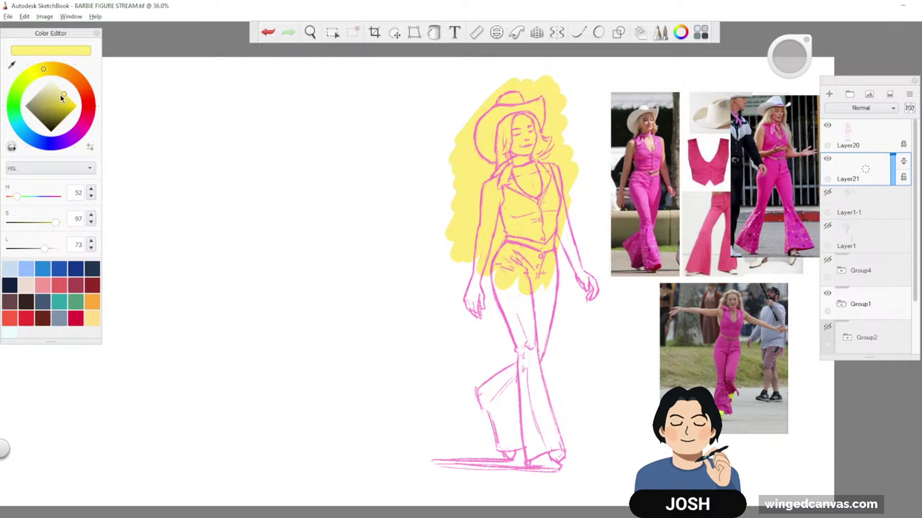
- Lighten the yellow to saturation 100, lightness 85 and paint the Layer21 backdrop around the hat, torso, arms and upper legs
{"action": "left_click_drag", "start_coordinate": [64, 94], "coordinate": [58, 87]}
{"action": "mouse_move", "coordinate": [532, 83]}
{"action": "left_mouse_down"}
{"action": "mouse_move", "coordinate": [504, 281]}
{"action": "mouse_move", "coordinate": [486, 115]}
{"action": "mouse_move", "coordinate": [432, 209]}
{"action": "mouse_move", "coordinate": [541, 76]}
{"action": "mouse_move", "coordinate": [572, 321]}
{"action": "left_mouse_up"}
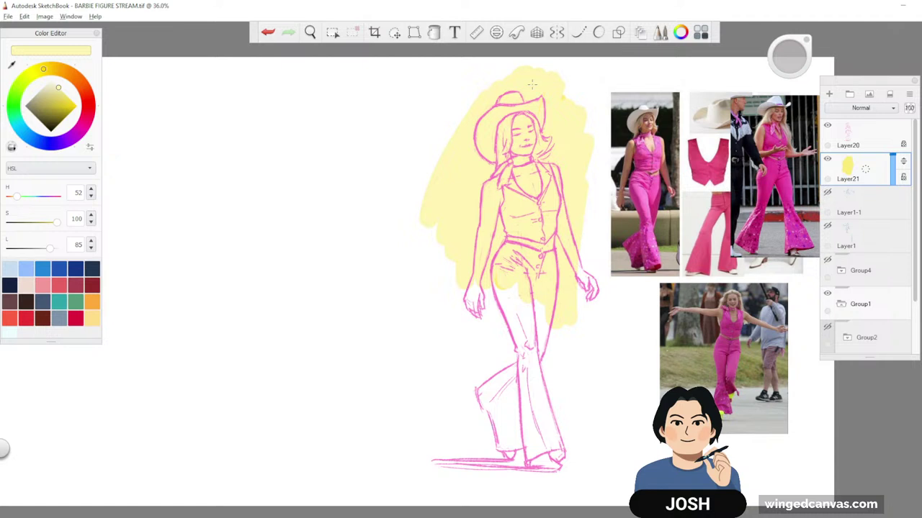
{"action": "mouse_move", "coordinate": [531, 84]}
{"action": "left_mouse_down"}
{"action": "mouse_move", "coordinate": [479, 85]}
{"action": "mouse_move", "coordinate": [457, 117]}
{"action": "left_mouse_up"}
{"action": "mouse_move", "coordinate": [584, 179]}
{"action": "left_mouse_down"}
{"action": "mouse_move", "coordinate": [592, 324]}
{"action": "mouse_move", "coordinate": [566, 330]}
{"action": "left_mouse_up"}
{"action": "left_click_drag", "start_coordinate": [454, 274], "coordinate": [436, 346]}
{"action": "left_click_drag", "start_coordinate": [436, 230], "coordinate": [412, 332]}
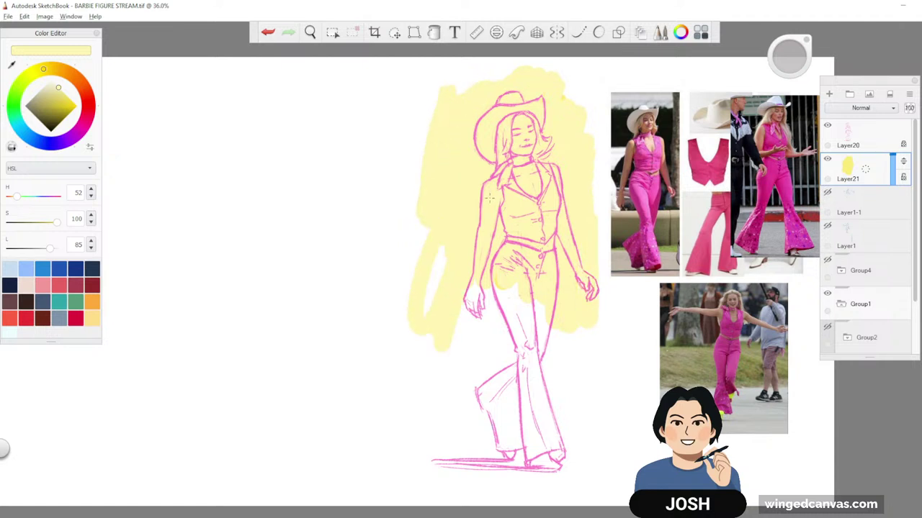
{"action": "mouse_move", "coordinate": [502, 281]}
{"action": "left_mouse_down"}
{"action": "mouse_move", "coordinate": [439, 371]}
{"action": "mouse_move", "coordinate": [450, 396]}
{"action": "left_mouse_up"}
{"action": "mouse_move", "coordinate": [522, 306]}
{"action": "left_mouse_down"}
{"action": "mouse_move", "coordinate": [450, 414]}
{"action": "mouse_move", "coordinate": [464, 435]}
{"action": "left_mouse_up"}
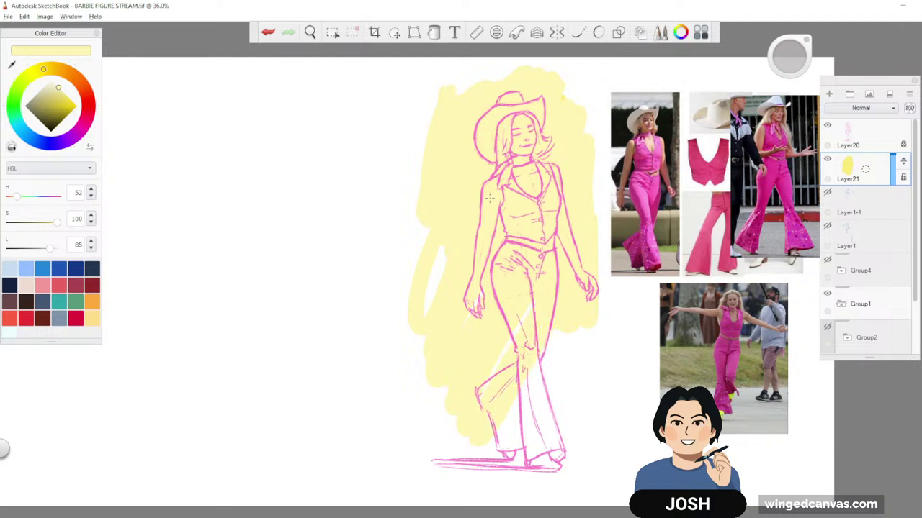
- Extend the pale yellow backdrop behind the flared trouser legs, the shoes and the ground shadow
{"action": "left_click_drag", "start_coordinate": [568, 331], "coordinate": [504, 454]}
{"action": "left_click_drag", "start_coordinate": [601, 309], "coordinate": [565, 439]}
{"action": "left_click_drag", "start_coordinate": [446, 415], "coordinate": [461, 441]}
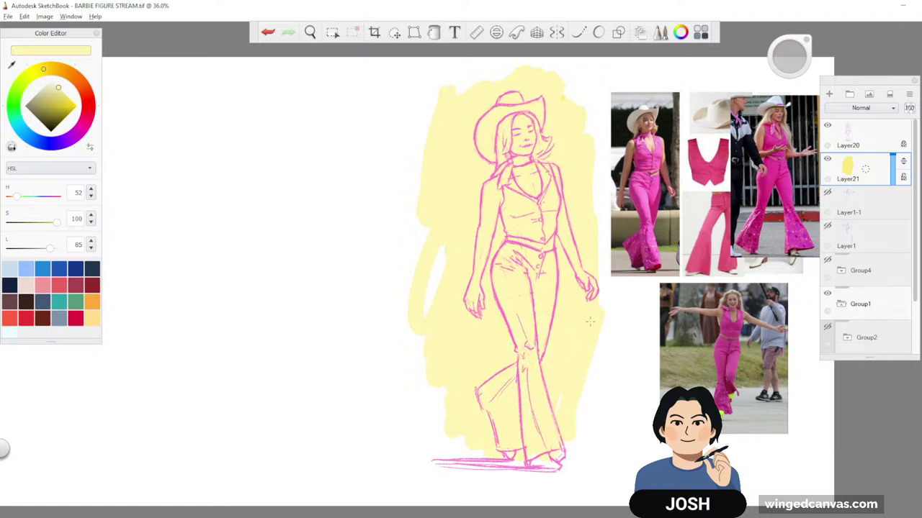
{"action": "left_click_drag", "start_coordinate": [584, 374], "coordinate": [576, 454]}
{"action": "left_click_drag", "start_coordinate": [606, 355], "coordinate": [599, 444]}
{"action": "left_click_drag", "start_coordinate": [554, 374], "coordinate": [525, 475]}
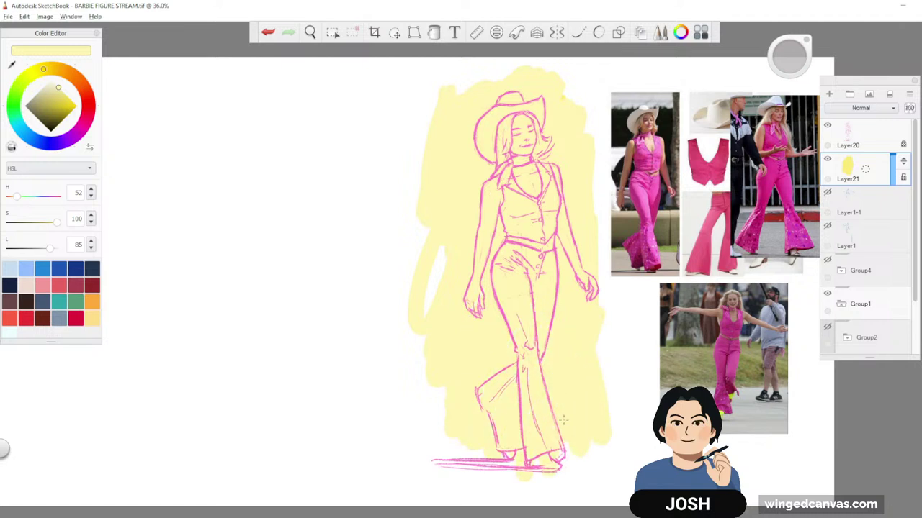
{"action": "mouse_move", "coordinate": [460, 346]}
{"action": "left_mouse_down"}
{"action": "mouse_move", "coordinate": [408, 410]}
{"action": "mouse_move", "coordinate": [422, 446]}
{"action": "left_mouse_up"}
{"action": "mouse_move", "coordinate": [479, 411]}
{"action": "left_mouse_down"}
{"action": "mouse_move", "coordinate": [432, 477]}
{"action": "mouse_move", "coordinate": [587, 467]}
{"action": "mouse_move", "coordinate": [595, 439]}
{"action": "left_mouse_up"}
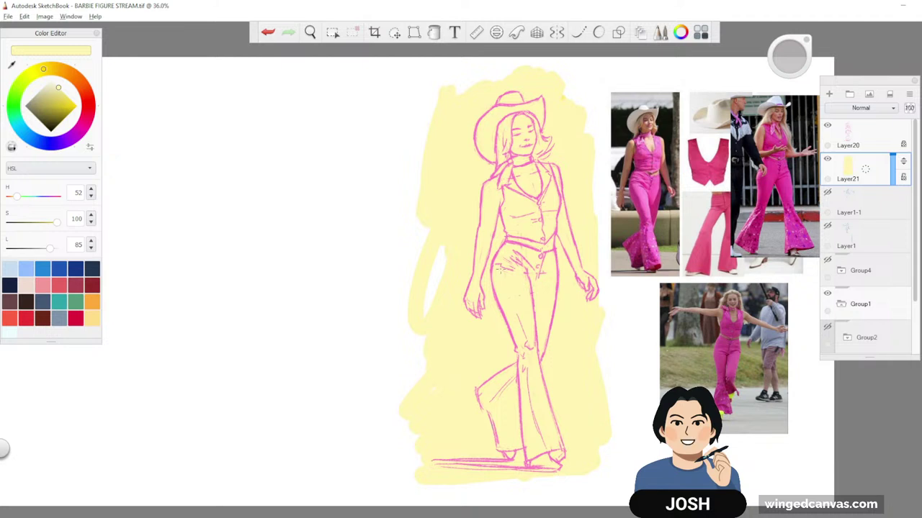
- Fill the gap beside the figure's arm and even out the backdrop's side and upper edges into a tall rectangle
{"action": "mouse_move", "coordinate": [440, 308]}
{"action": "left_mouse_down"}
{"action": "mouse_move", "coordinate": [434, 257]}
{"action": "mouse_move", "coordinate": [420, 375]}
{"action": "left_mouse_up"}
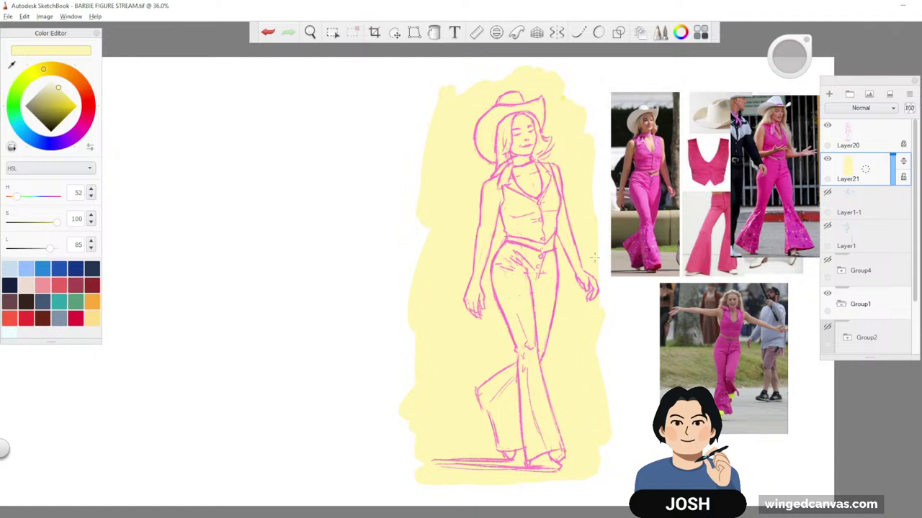
{"action": "left_click_drag", "start_coordinate": [594, 256], "coordinate": [609, 453]}
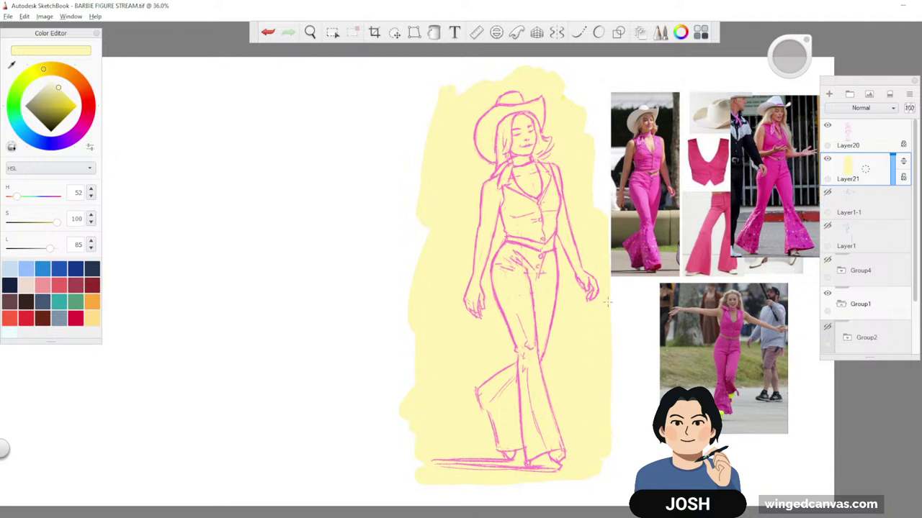
{"action": "left_click_drag", "start_coordinate": [542, 79], "coordinate": [595, 206]}
{"action": "left_click_drag", "start_coordinate": [576, 96], "coordinate": [603, 209]}
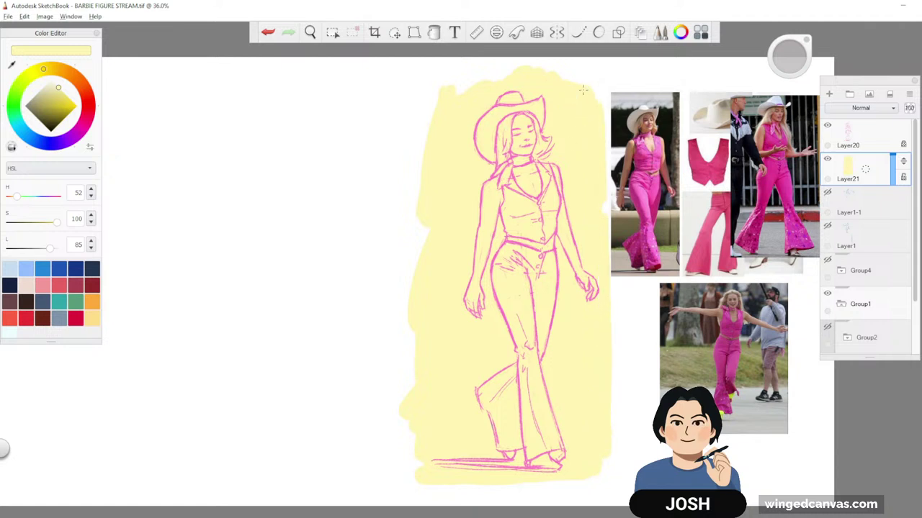
{"action": "mouse_move", "coordinate": [441, 90]}
{"action": "left_mouse_down"}
{"action": "mouse_move", "coordinate": [569, 72]}
{"action": "mouse_move", "coordinate": [587, 80]}
{"action": "left_mouse_up"}
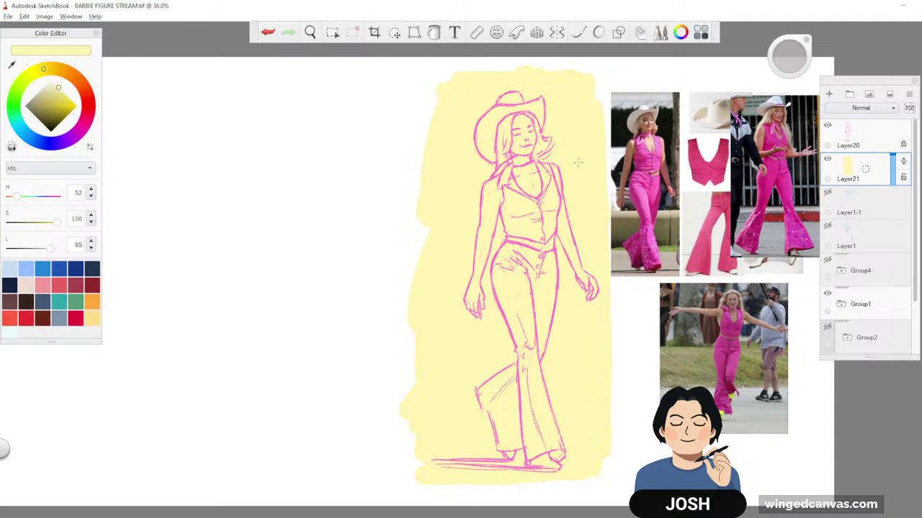
{"action": "mouse_move", "coordinate": [439, 75]}
{"action": "left_mouse_down"}
{"action": "mouse_move", "coordinate": [464, 84]}
{"action": "mouse_move", "coordinate": [423, 162]}
{"action": "mouse_move", "coordinate": [416, 260]}
{"action": "left_mouse_up"}
{"action": "left_click_drag", "start_coordinate": [410, 186], "coordinate": [409, 464]}
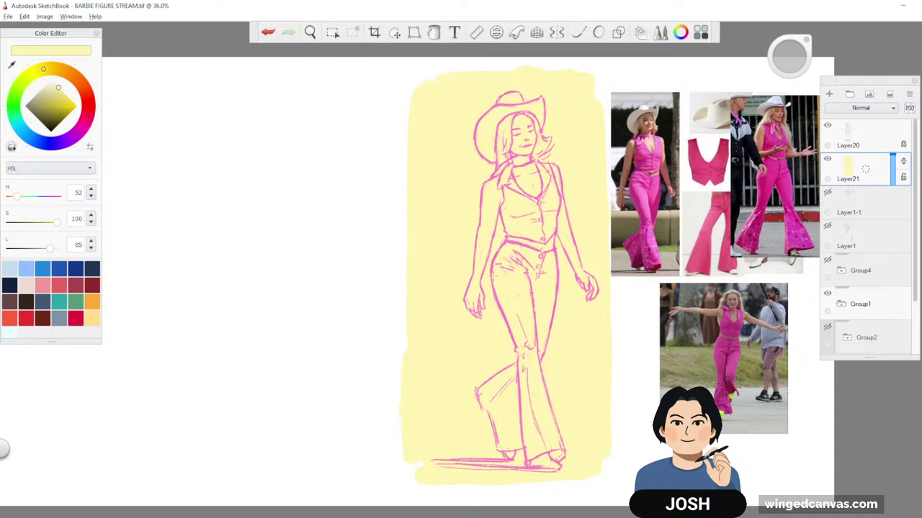
- Save the file and group Layer20 with Layer21
{"action": "key", "text": "space"}
{"action": "left_click_drag", "start_coordinate": [595, 271], "coordinate": [595, 306]}
{"action": "left_click_drag", "start_coordinate": [601, 331], "coordinate": [660, 326]}
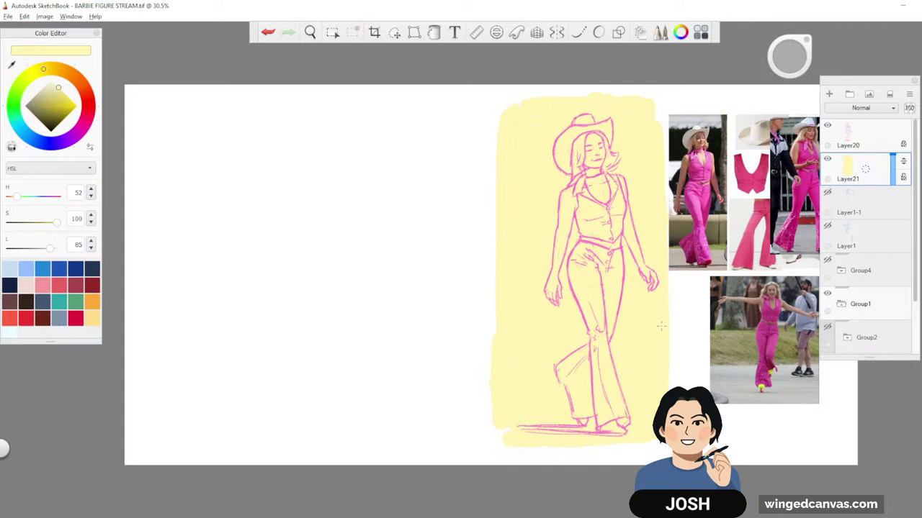
{"action": "key", "text": "ctrl+s"}
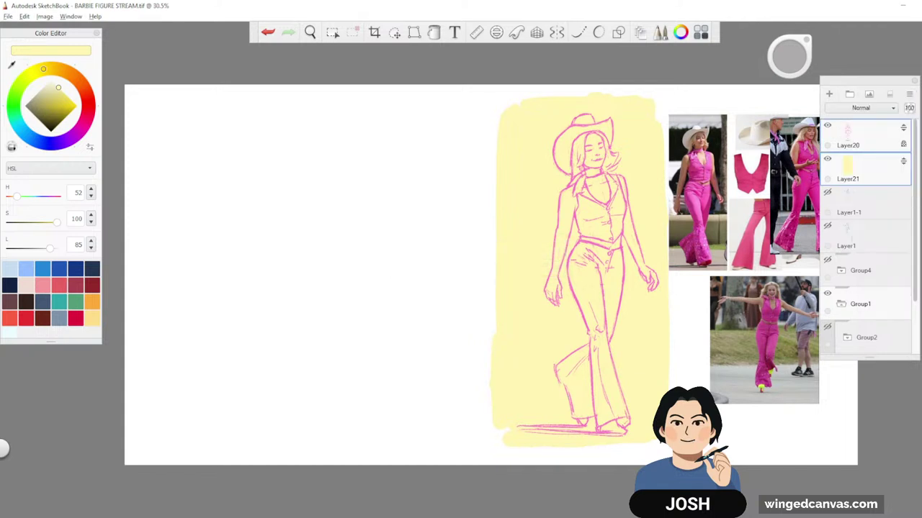
{"action": "left_click", "coordinate": [910, 94]}
{"action": "left_click", "coordinate": [845, 134]}
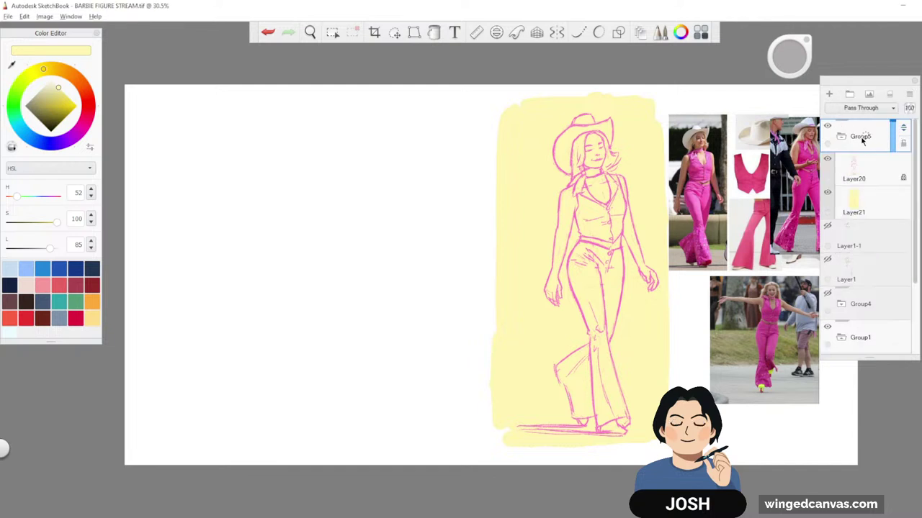
- Check the hidden annotation layers Layer1-1 and Layer1, and delete both
{"action": "left_click", "coordinate": [827, 159]}
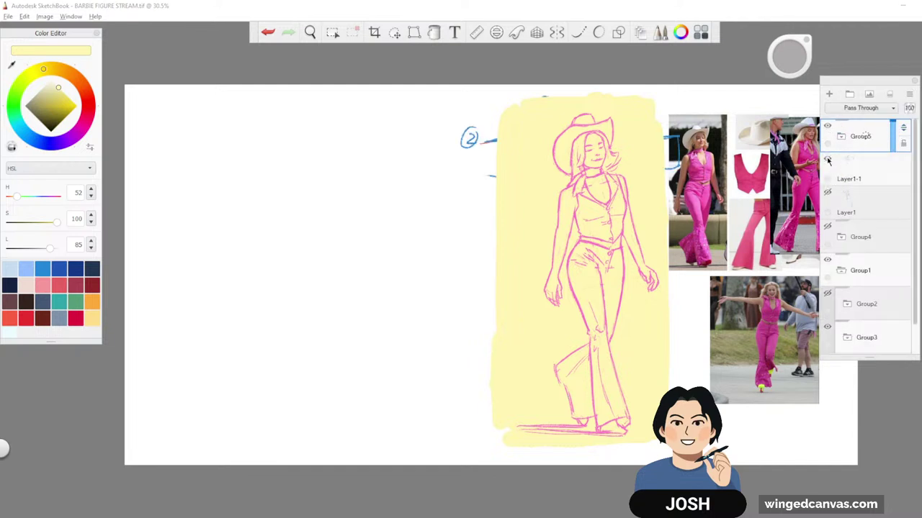
{"action": "left_click", "coordinate": [828, 159]}
{"action": "left_click", "coordinate": [827, 193]}
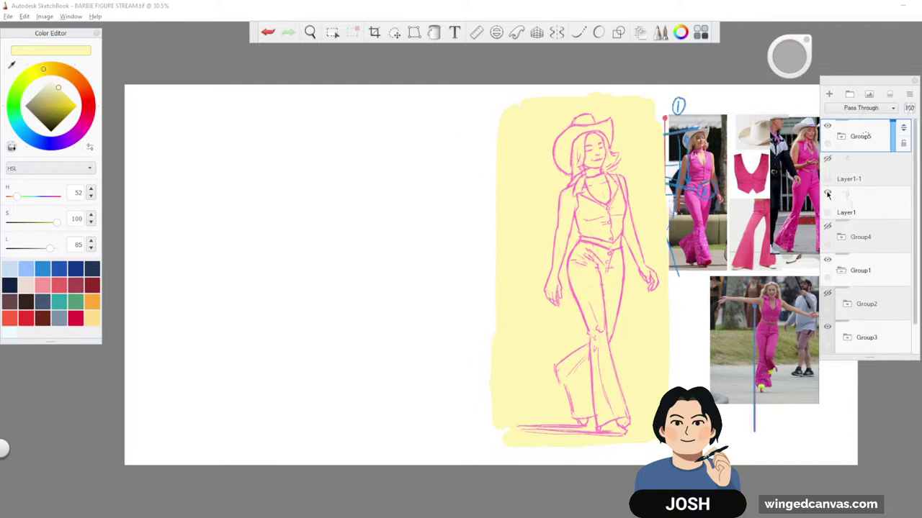
{"action": "left_click", "coordinate": [827, 193]}
{"action": "left_click", "coordinate": [858, 173]}
{"action": "left_click", "coordinate": [858, 170]}
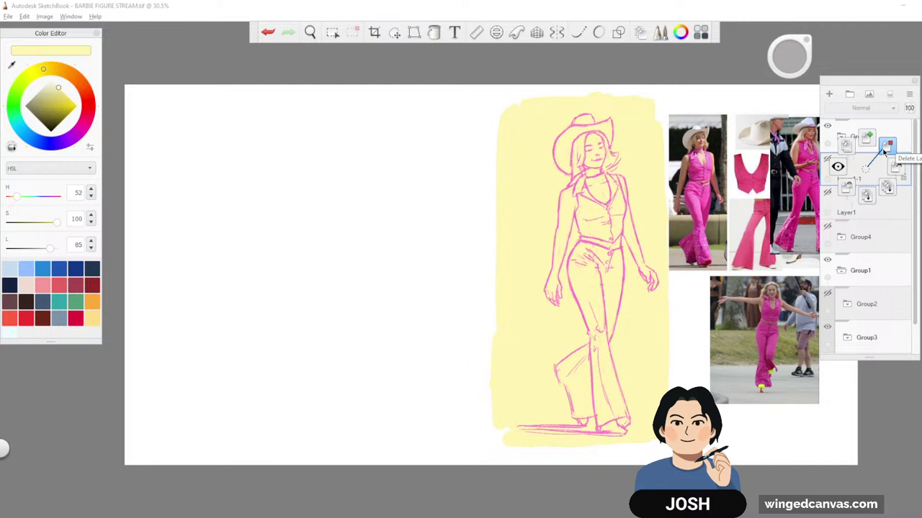
{"action": "left_click_drag", "start_coordinate": [856, 171], "coordinate": [890, 149]}
- Check the contents of the hidden Group4 and delete the group
{"action": "left_click", "coordinate": [828, 160]}
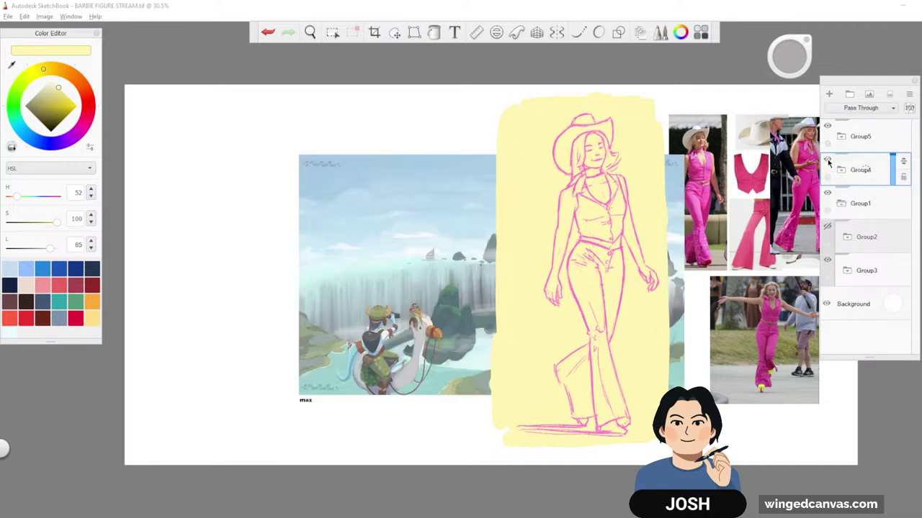
{"action": "left_click", "coordinate": [827, 161]}
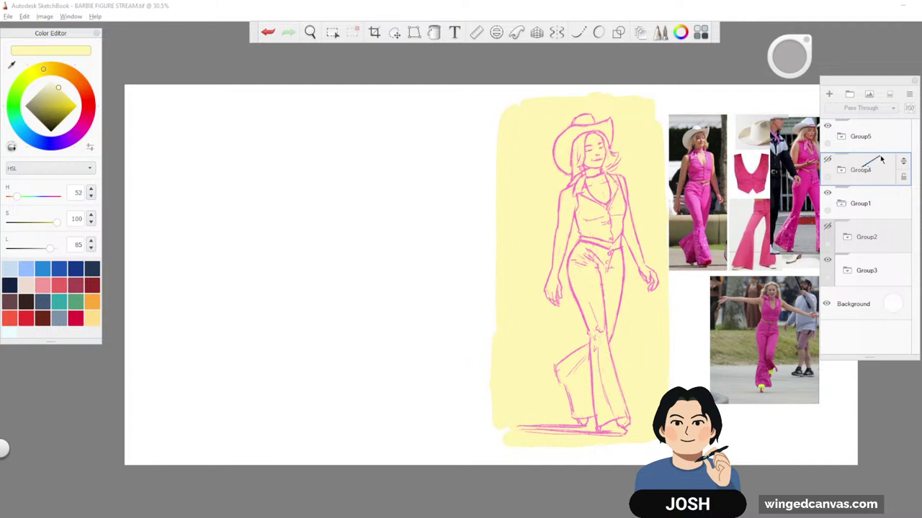
{"action": "left_click", "coordinate": [880, 159]}
{"action": "left_click", "coordinate": [884, 148]}
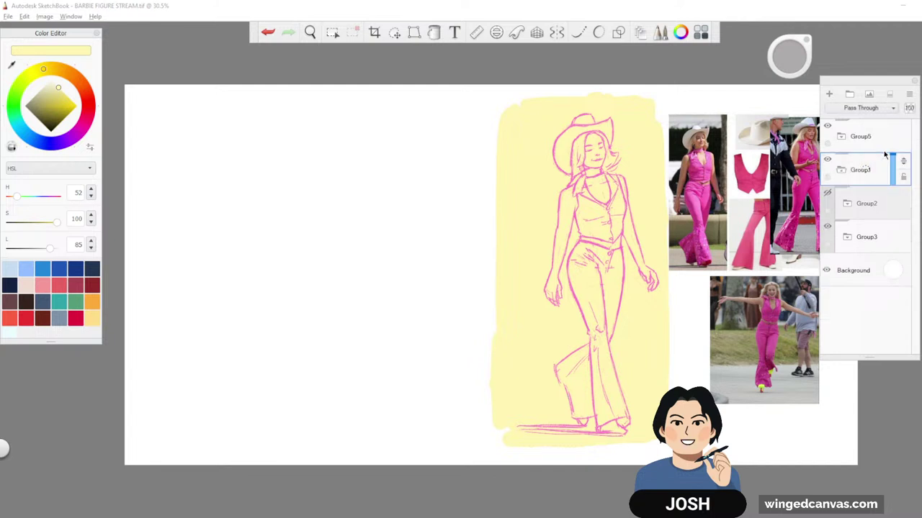
- Show Group2 with the tracksuit photo and Barbie doll references, and check its Layer5 photo
{"action": "left_click", "coordinate": [827, 160]}
{"action": "left_click", "coordinate": [827, 161]}
{"action": "left_click", "coordinate": [826, 192]}
{"action": "left_click", "coordinate": [855, 208]}
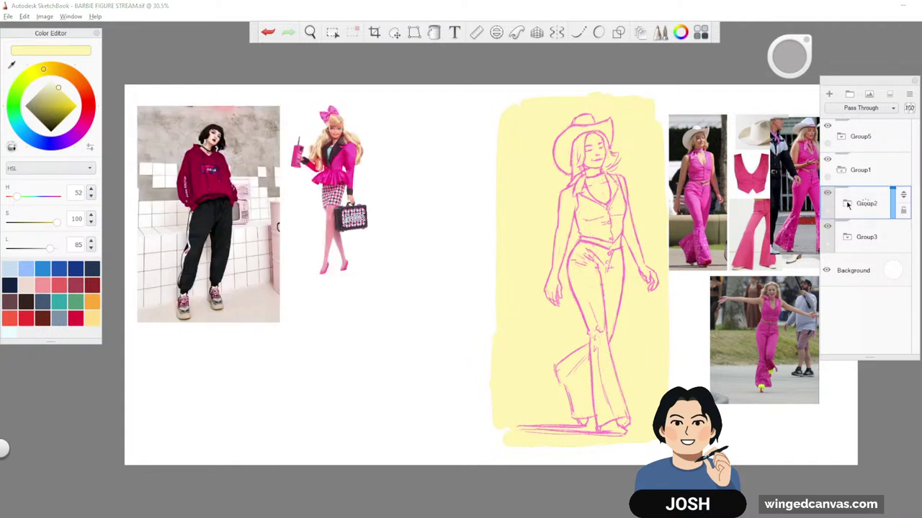
{"action": "left_click", "coordinate": [847, 205]}
{"action": "left_click", "coordinate": [873, 273]}
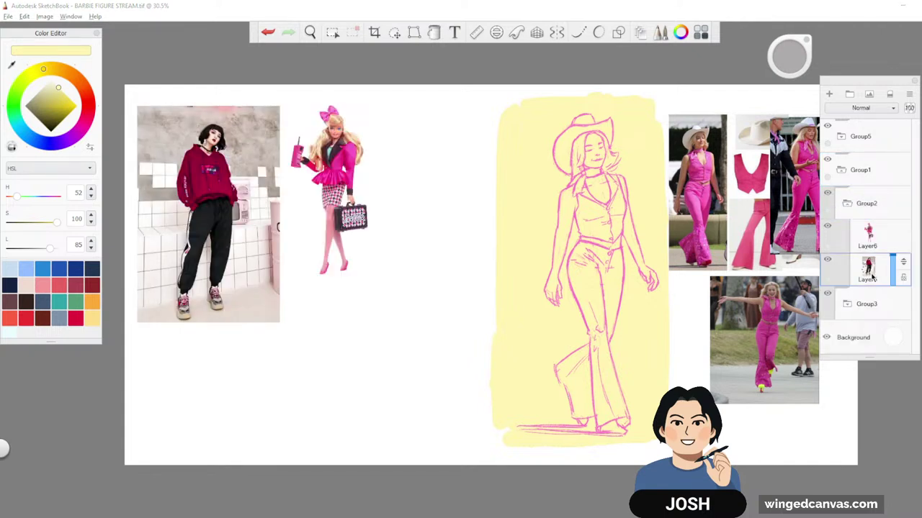
{"action": "left_click", "coordinate": [826, 262]}
{"action": "left_click", "coordinate": [827, 262]}
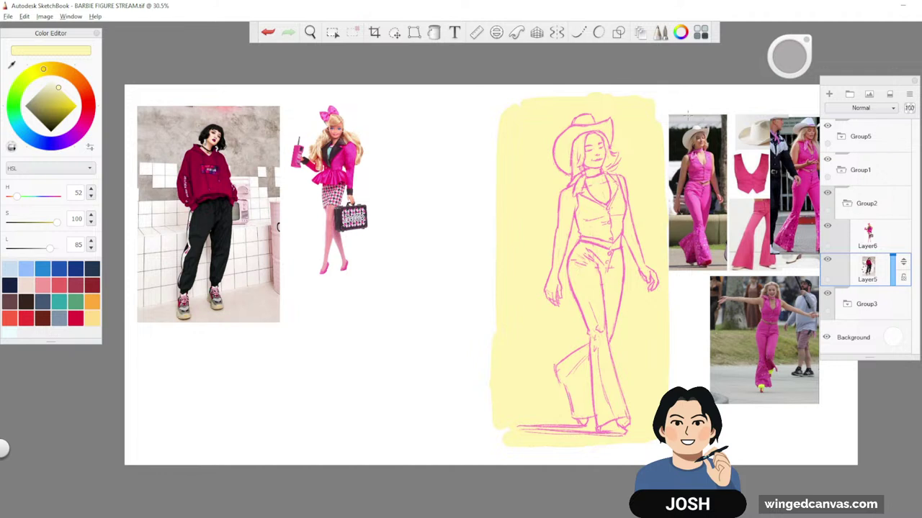
{"action": "left_click", "coordinate": [847, 204]}
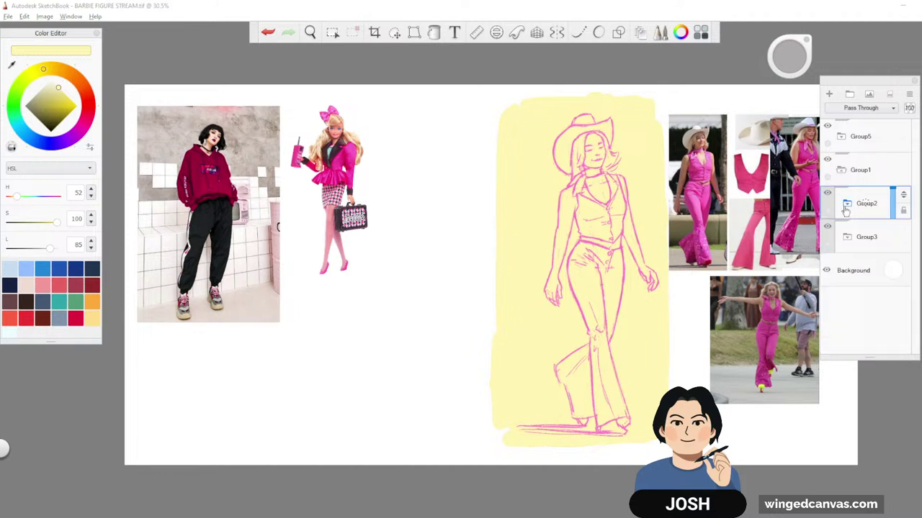
- Add a new layer above Group5
{"action": "left_click", "coordinate": [841, 138]}
{"action": "left_click", "coordinate": [841, 138]}
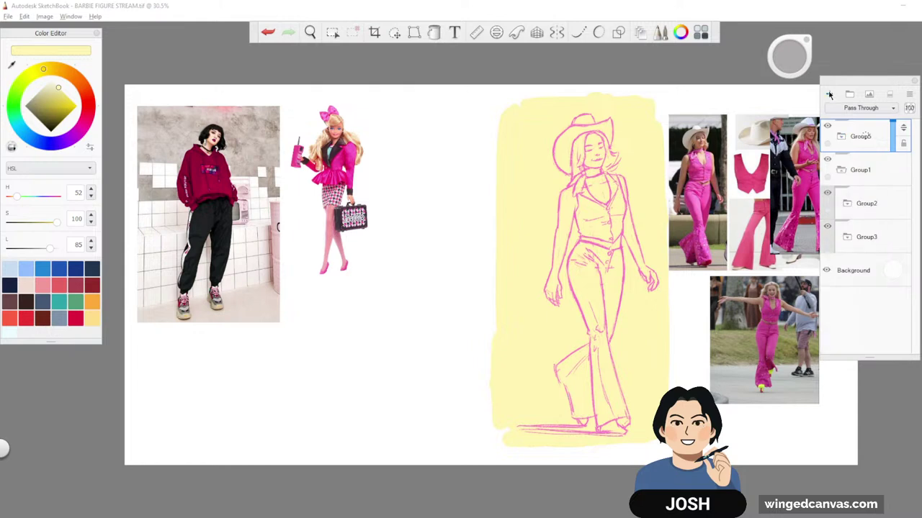
{"action": "left_click", "coordinate": [829, 95]}
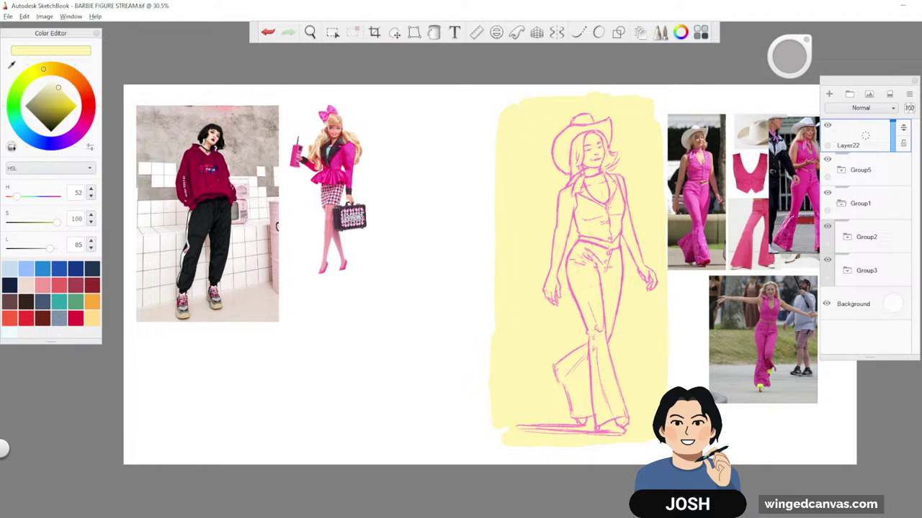
- Scale down the Layer5 tracksuit photo in the canvas's upper left corner
{"action": "left_click", "coordinate": [865, 237]}
{"action": "left_click", "coordinate": [864, 267]}
{"action": "left_click", "coordinate": [866, 301]}
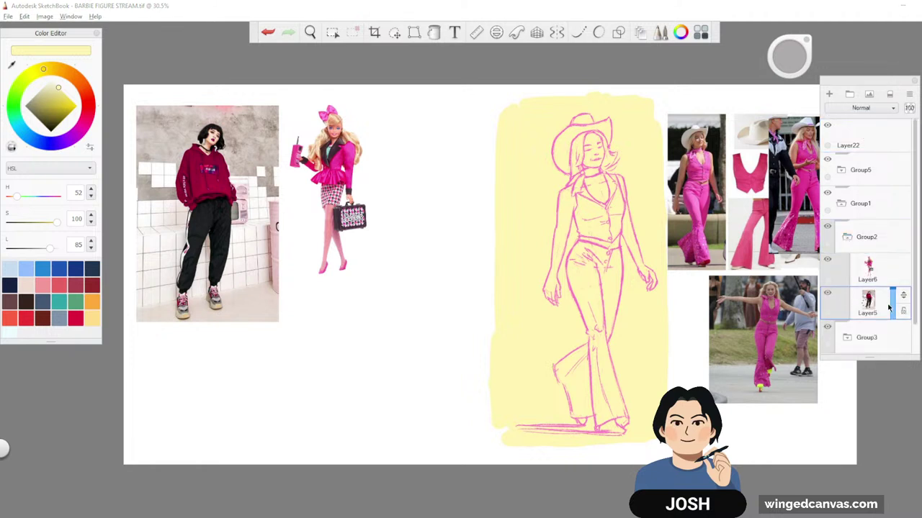
{"action": "left_click", "coordinate": [395, 33]}
{"action": "left_click_drag", "start_coordinate": [403, 122], "coordinate": [446, 109]}
- Move the Layer6 Barbie doll reference beneath the tracksuit photo and make Layer22 the active layer
{"action": "left_click", "coordinate": [867, 270]}
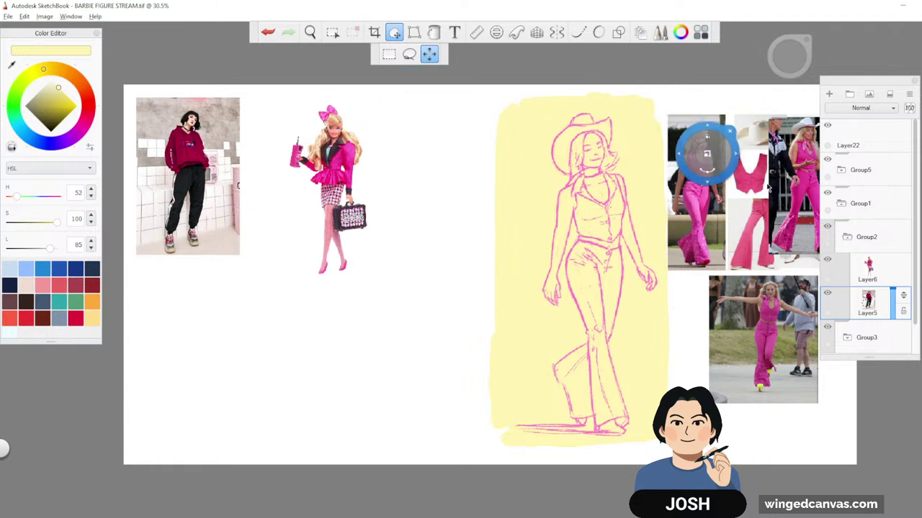
{"action": "left_click_drag", "start_coordinate": [535, 137], "coordinate": [412, 275]}
{"action": "left_click", "coordinate": [406, 238]}
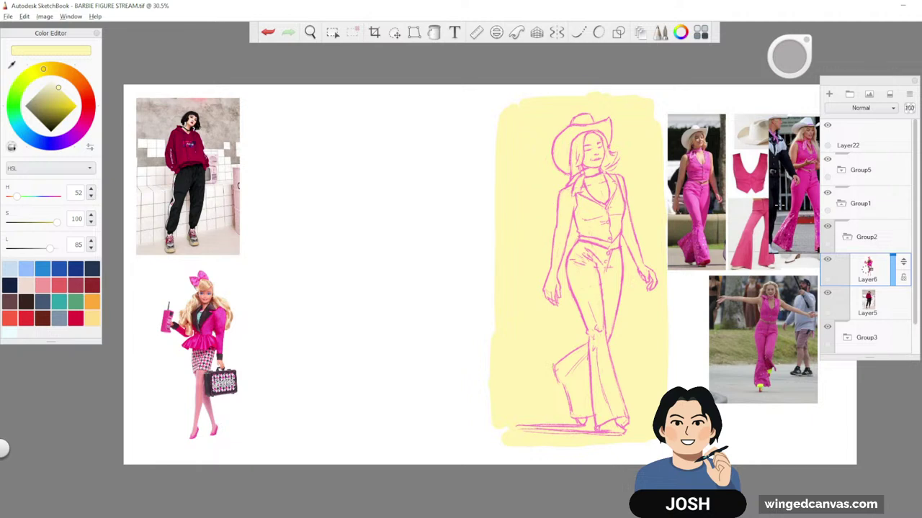
{"action": "left_click", "coordinate": [848, 238]}
{"action": "left_click", "coordinate": [852, 131]}
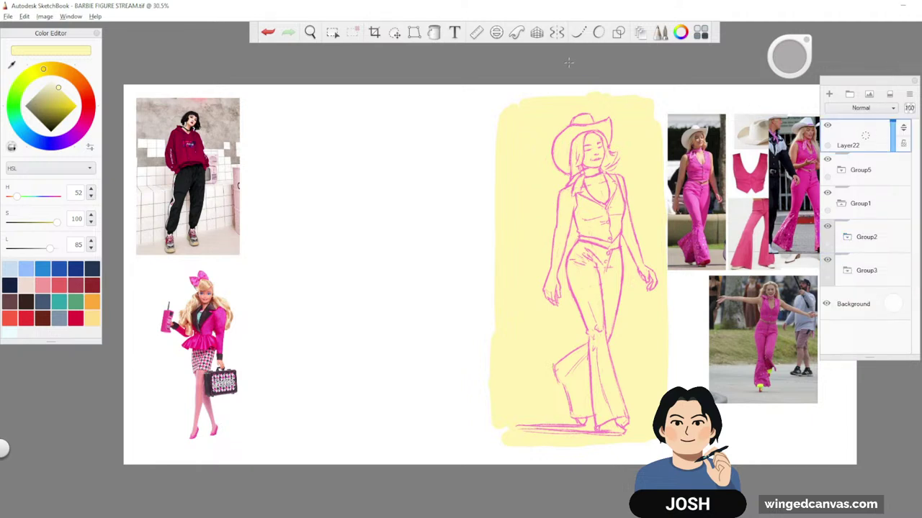
- Set the brush colour to red with hue 0, saturation 82 and lightness 56, and hide the interface for drawing
{"action": "key", "text": "Tab"}
{"action": "key", "text": "space"}
{"action": "left_click_drag", "start_coordinate": [543, 234], "coordinate": [579, 229]}
{"action": "scroll", "coordinate": [611, 194], "scroll_direction": "up", "scroll_amount": 3}
{"action": "scroll", "coordinate": [611, 193], "scroll_direction": "down", "scroll_amount": 1}
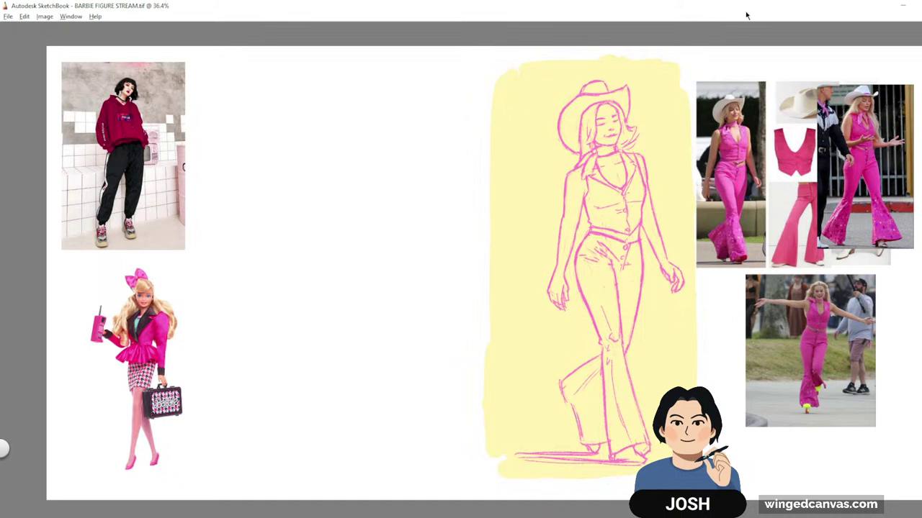
{"action": "left_click_drag", "start_coordinate": [349, 335], "coordinate": [412, 319]}
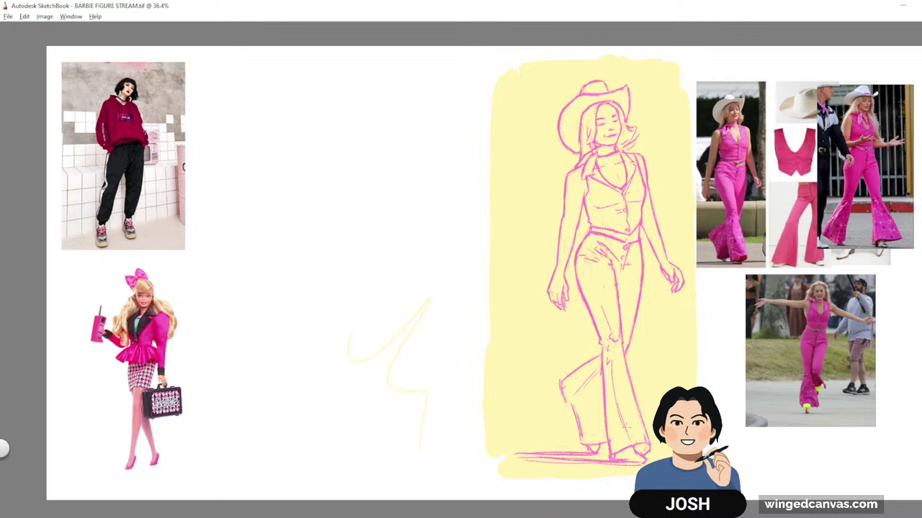
{"action": "key", "text": "Tab"}
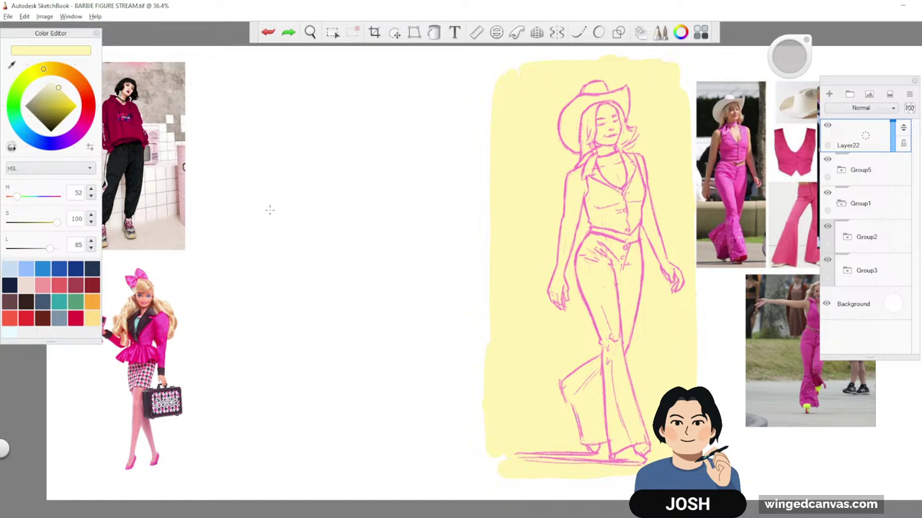
{"action": "left_click", "coordinate": [61, 291]}
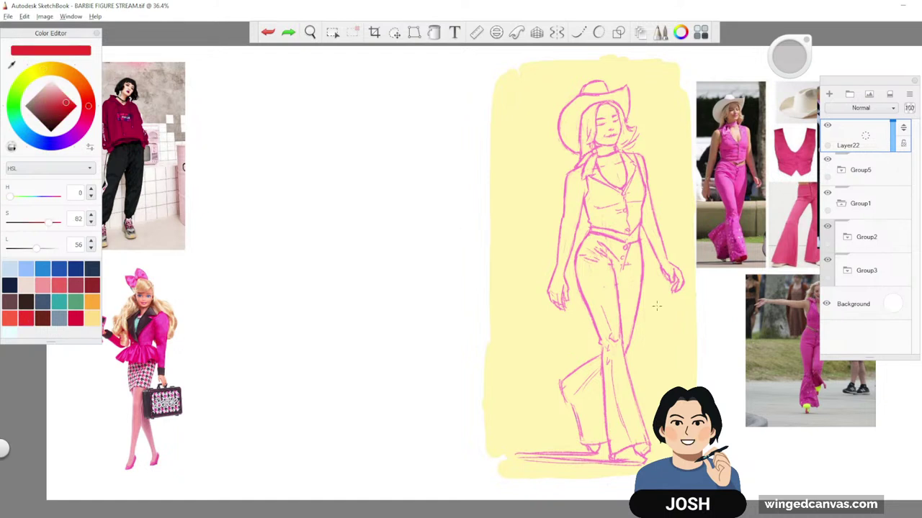
{"action": "key", "text": "Tab"}
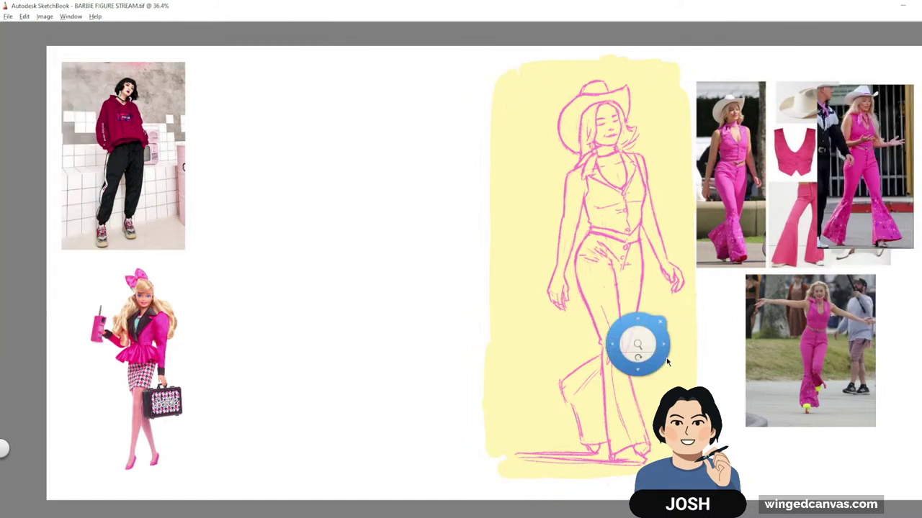
{"action": "left_click_drag", "start_coordinate": [637, 345], "coordinate": [646, 347]}
{"action": "left_click_drag", "start_coordinate": [164, 103], "coordinate": [220, 65]}
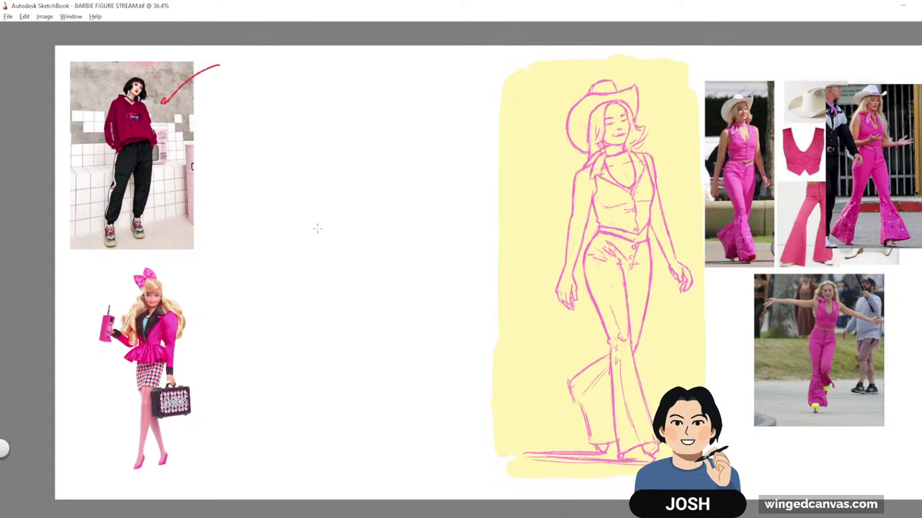
{"action": "key", "text": "ctrl+z"}
- Fade the tracksuit photo and Barbie doll references by lowering Group2's opacity, and make Layer22 active again
{"action": "key", "text": "space"}
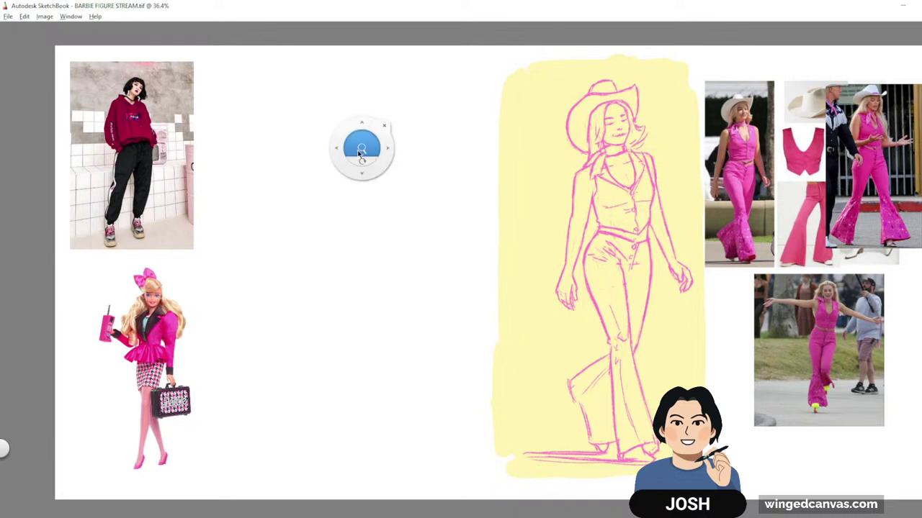
{"action": "left_click_drag", "start_coordinate": [361, 153], "coordinate": [375, 151]}
{"action": "left_click_drag", "start_coordinate": [310, 296], "coordinate": [527, 330]}
{"action": "left_click_drag", "start_coordinate": [485, 169], "coordinate": [529, 174]}
{"action": "left_click_drag", "start_coordinate": [525, 211], "coordinate": [584, 274]}
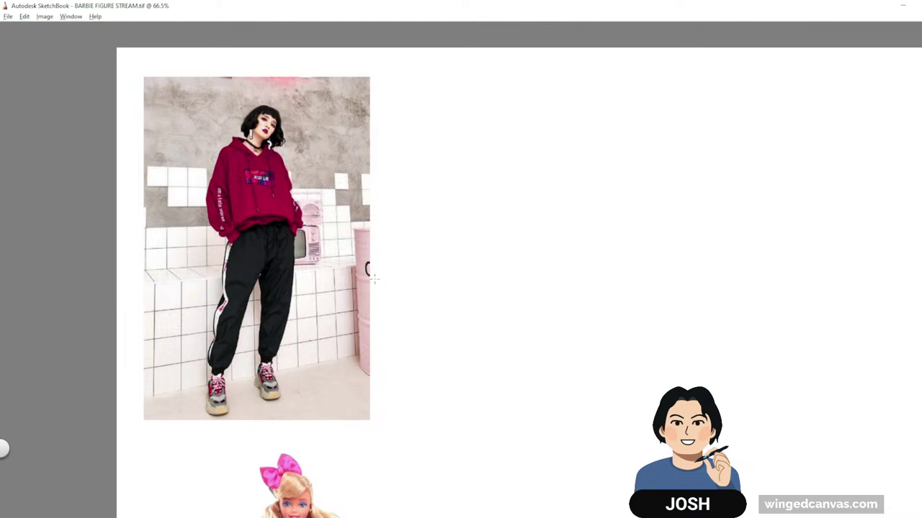
{"action": "key", "text": "Tab"}
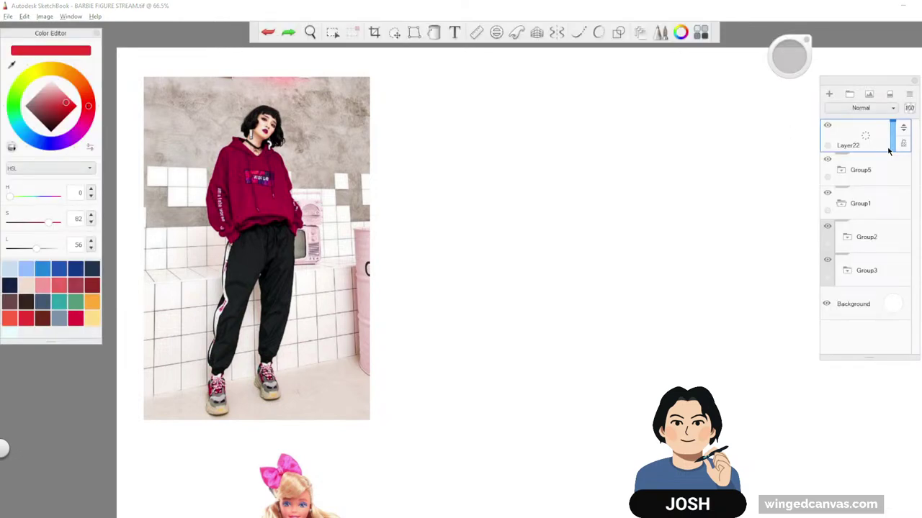
{"action": "left_click", "coordinate": [873, 248]}
{"action": "left_click", "coordinate": [891, 244]}
{"action": "left_click", "coordinate": [883, 137]}
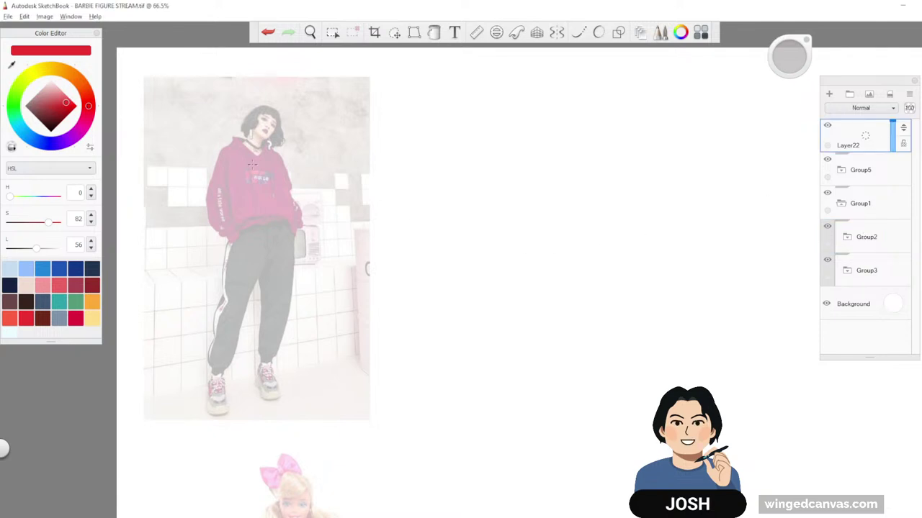
- Draw a thick red gesture line over the tracksuit figure from the head through the neck and hip to the feet
{"action": "mouse_move", "coordinate": [273, 110]}
{"action": "left_mouse_down"}
{"action": "mouse_move", "coordinate": [249, 150]}
{"action": "mouse_move", "coordinate": [260, 197]}
{"action": "left_mouse_up"}
{"action": "left_click_drag", "start_coordinate": [247, 150], "coordinate": [272, 250]}
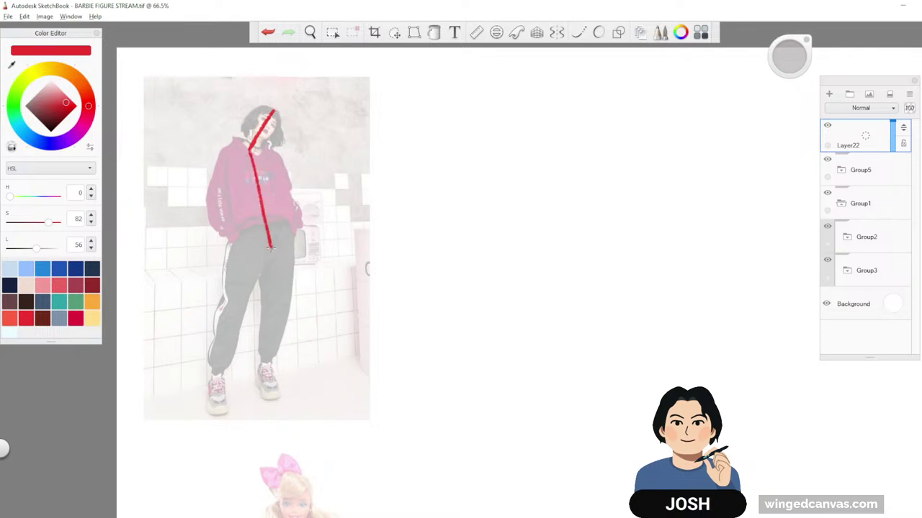
{"action": "left_click_drag", "start_coordinate": [270, 247], "coordinate": [238, 404]}
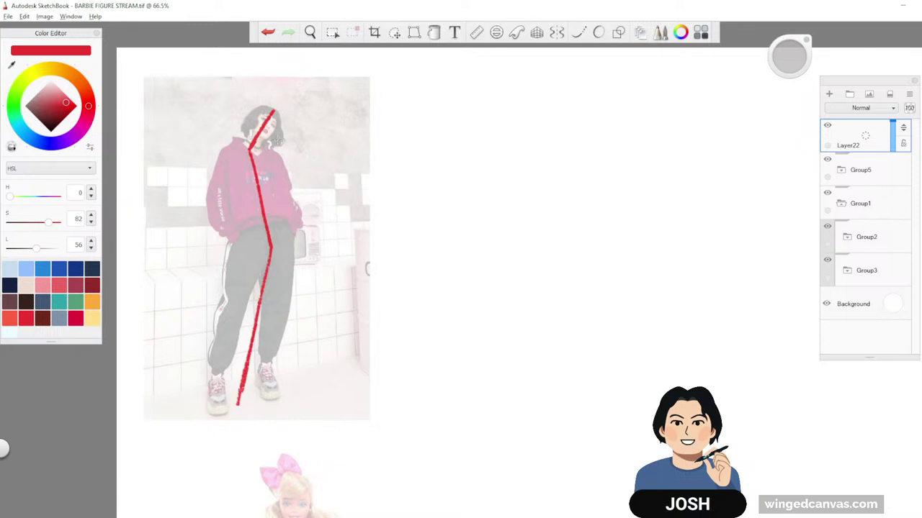
{"action": "left_click", "coordinate": [274, 109]}
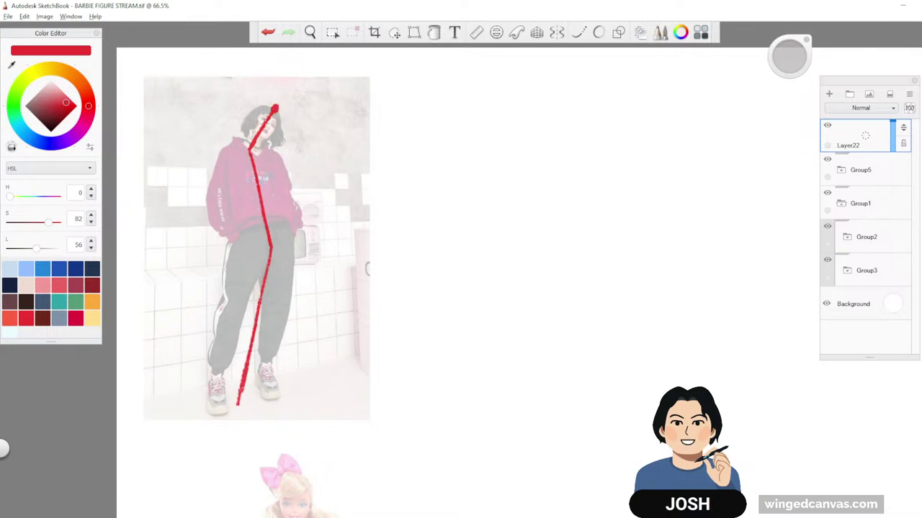
- Mark the gesture line's head, neck, hip and foot points with blue dots at hue 207, saturation 72, lightness 49
{"action": "left_click", "coordinate": [43, 270]}
{"action": "left_click", "coordinate": [274, 107]}
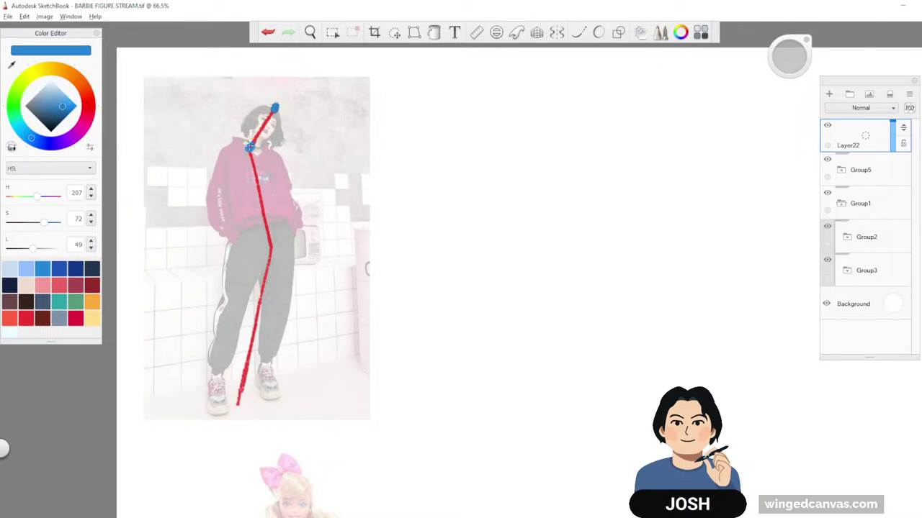
{"action": "left_click", "coordinate": [268, 246]}
{"action": "left_click", "coordinate": [237, 401]}
- Draw a straight downward arrow from the photo figure's head to below its feet in orange-red, hue 9, saturation 97, lightness 62
{"action": "key", "text": "space"}
{"action": "left_click_drag", "start_coordinate": [562, 327], "coordinate": [566, 322]}
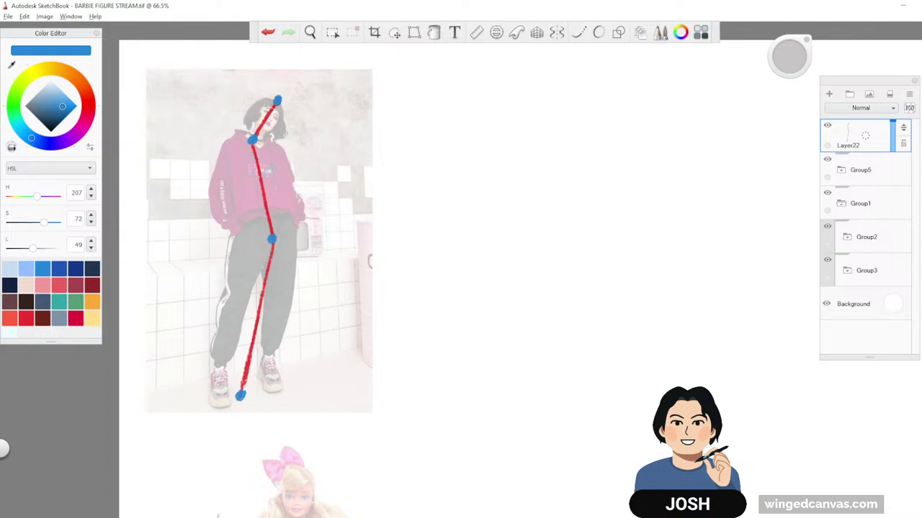
{"action": "left_click", "coordinate": [10, 317]}
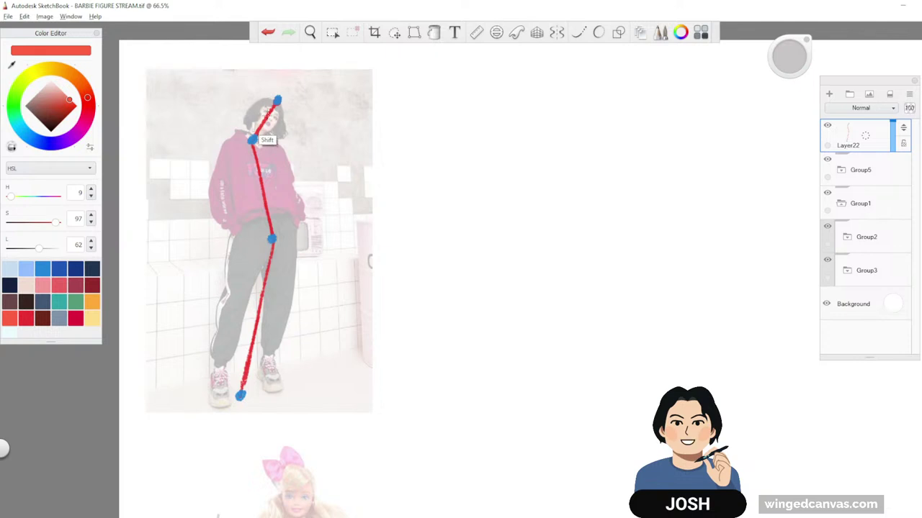
{"action": "mouse_move", "coordinate": [268, 108]}
{"action": "left_mouse_down"}
{"action": "mouse_move", "coordinate": [272, 425]}
{"action": "mouse_move", "coordinate": [278, 411]}
{"action": "left_mouse_up"}
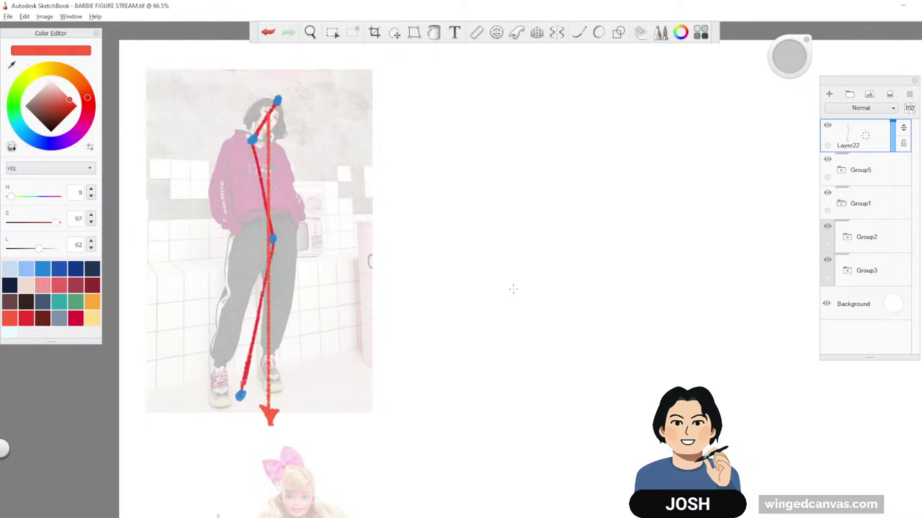
- Sketch the new figure's angled head and torso gesture lines beside the references in red, hue 0, saturation 82, lightness 56
{"action": "key", "text": "space"}
{"action": "left_click_drag", "start_coordinate": [640, 265], "coordinate": [591, 374]}
{"action": "left_click_drag", "start_coordinate": [624, 385], "coordinate": [555, 336]}
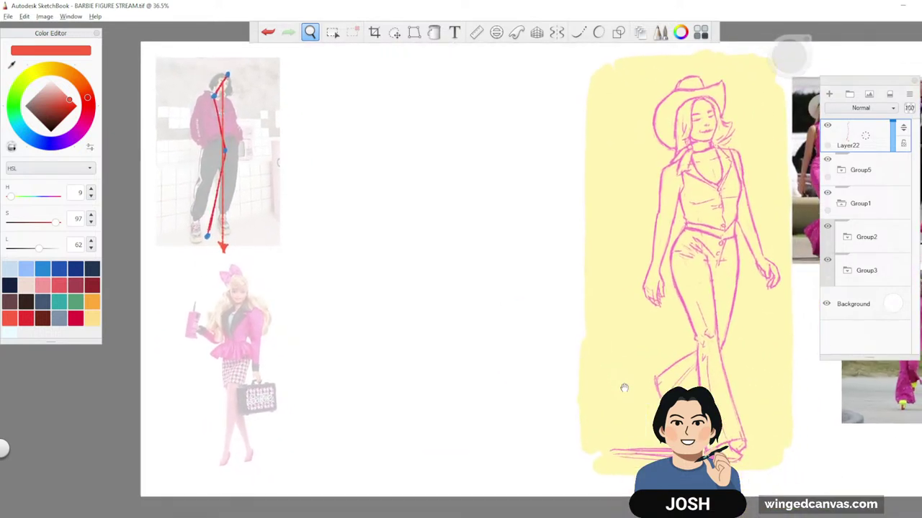
{"action": "left_click_drag", "start_coordinate": [630, 340], "coordinate": [629, 341]}
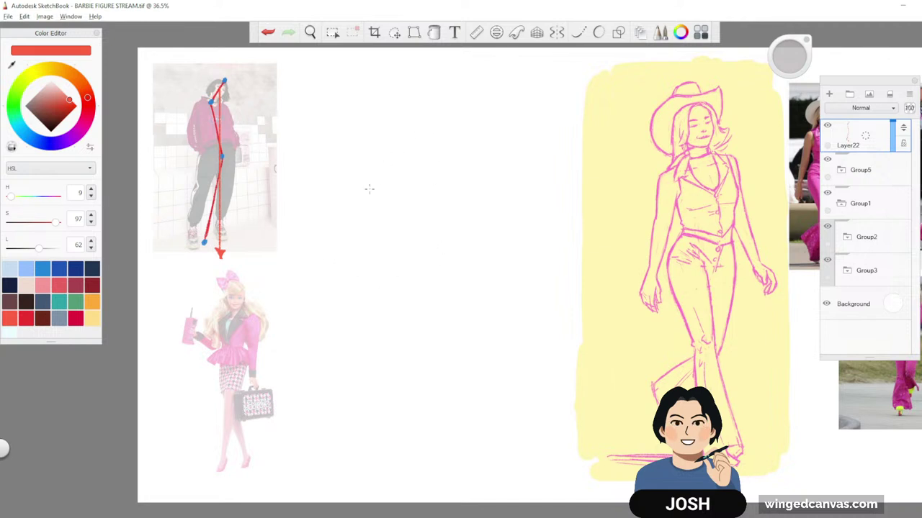
{"action": "left_click", "coordinate": [26, 318]}
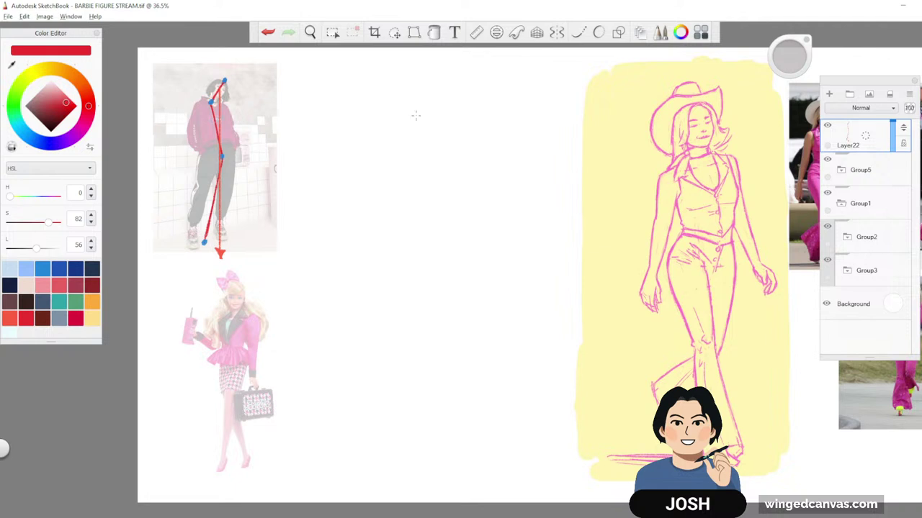
{"action": "left_click_drag", "start_coordinate": [427, 100], "coordinate": [413, 133]}
{"action": "left_click_drag", "start_coordinate": [789, 56], "coordinate": [789, 53]}
{"action": "mouse_move", "coordinate": [408, 135]}
{"action": "left_mouse_down"}
{"action": "mouse_move", "coordinate": [428, 93]}
{"action": "mouse_move", "coordinate": [416, 122]}
{"action": "mouse_move", "coordinate": [439, 209]}
{"action": "left_mouse_up"}
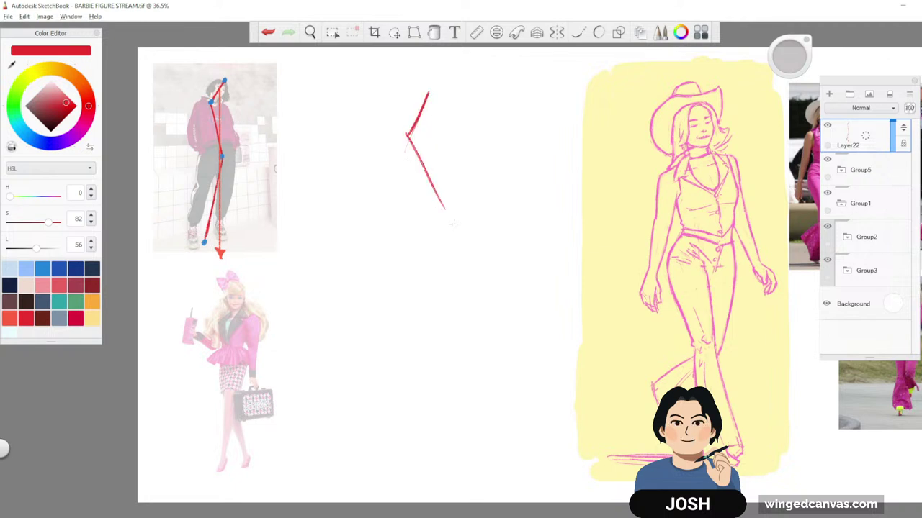
{"action": "left_click_drag", "start_coordinate": [416, 151], "coordinate": [455, 221]}
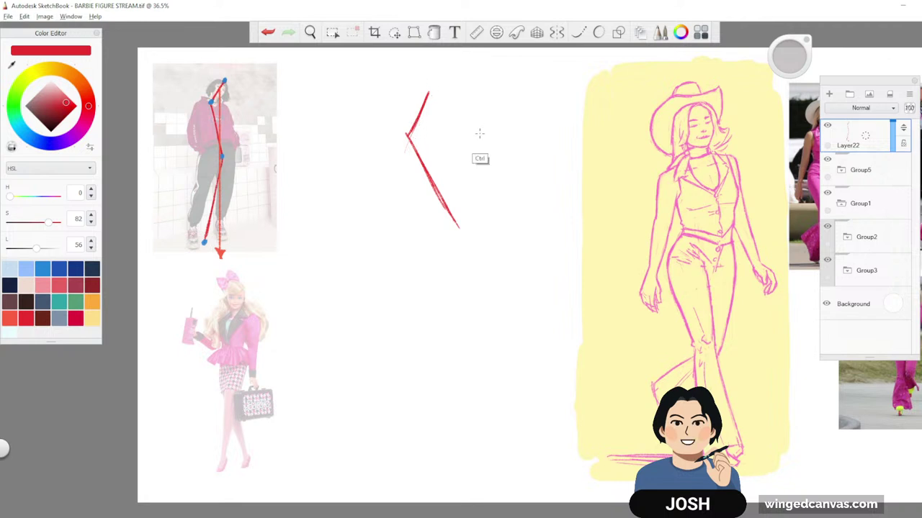
- Select the new head and torso lines and scale them down slightly on their own new layer
{"action": "left_click", "coordinate": [395, 32]}
{"action": "left_click", "coordinate": [412, 55]}
{"action": "mouse_move", "coordinate": [360, 140]}
{"action": "left_mouse_down"}
{"action": "mouse_move", "coordinate": [471, 87]}
{"action": "mouse_move", "coordinate": [494, 192]}
{"action": "mouse_move", "coordinate": [535, 216]}
{"action": "mouse_move", "coordinate": [527, 222]}
{"action": "left_mouse_up"}
{"action": "mouse_move", "coordinate": [578, 237]}
{"action": "left_mouse_down"}
{"action": "mouse_move", "coordinate": [574, 220]}
{"action": "mouse_move", "coordinate": [541, 214]}
{"action": "left_mouse_up"}
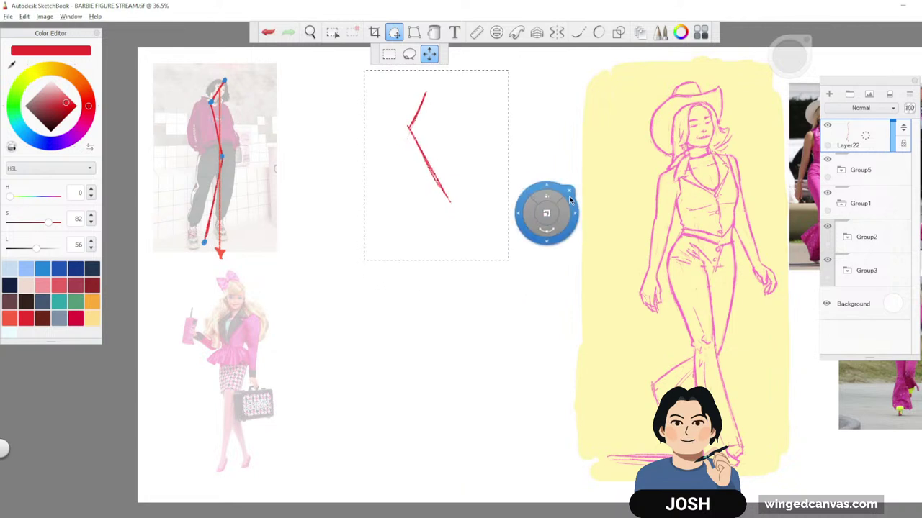
{"action": "left_click", "coordinate": [570, 196]}
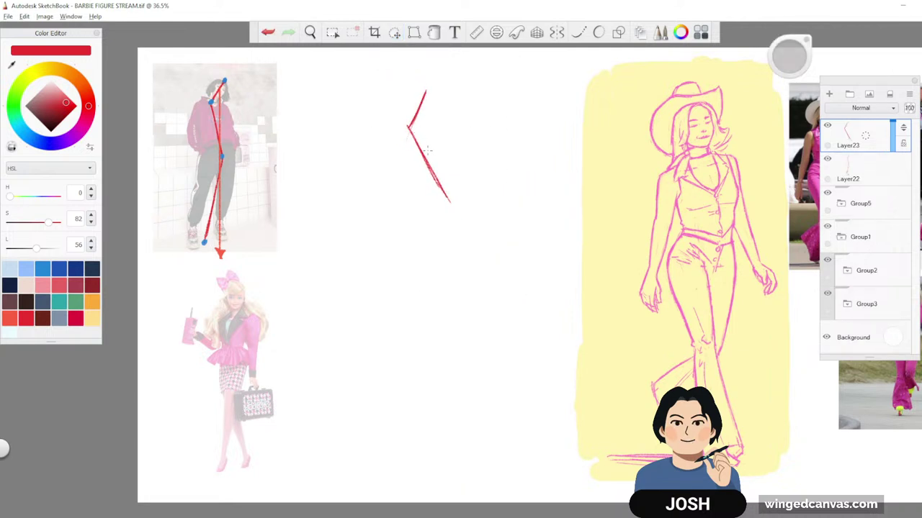
- Extend the torso line to the hip and draw the slanted leg's long gesture lines from there to the ground
{"action": "left_click_drag", "start_coordinate": [409, 128], "coordinate": [439, 186]}
{"action": "mouse_move", "coordinate": [420, 148]}
{"action": "left_mouse_down"}
{"action": "mouse_move", "coordinate": [459, 211]}
{"action": "mouse_move", "coordinate": [394, 401]}
{"action": "left_mouse_up"}
{"action": "left_click_drag", "start_coordinate": [455, 221], "coordinate": [369, 431]}
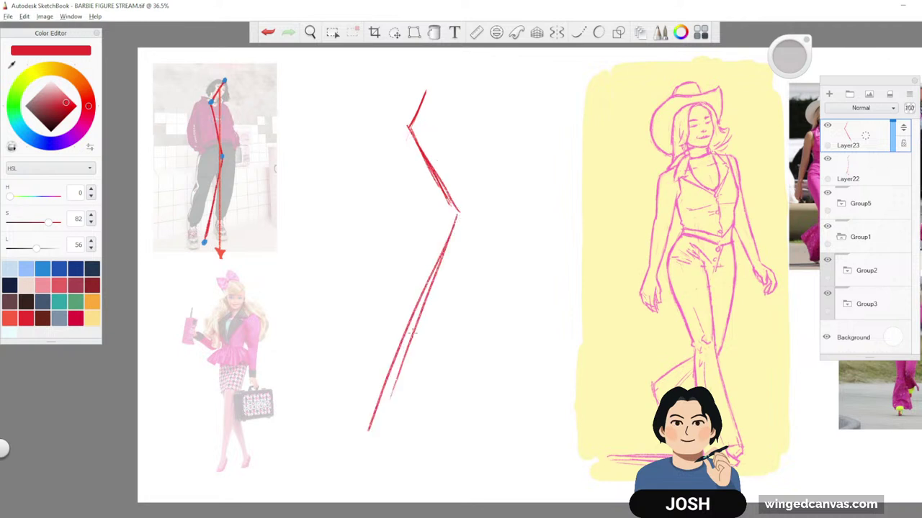
{"action": "left_click_drag", "start_coordinate": [399, 360], "coordinate": [365, 446]}
- Draw the second leg straight down from the hip and sketch its wedge-shaped foot with a small toe beneath
{"action": "left_click_drag", "start_coordinate": [461, 216], "coordinate": [462, 349]}
{"action": "mouse_move", "coordinate": [460, 242]}
{"action": "left_mouse_down"}
{"action": "mouse_move", "coordinate": [458, 441]}
{"action": "mouse_move", "coordinate": [451, 429]}
{"action": "left_mouse_up"}
{"action": "mouse_move", "coordinate": [459, 414]}
{"action": "left_mouse_down"}
{"action": "mouse_move", "coordinate": [476, 443]}
{"action": "mouse_move", "coordinate": [450, 428]}
{"action": "mouse_move", "coordinate": [450, 437]}
{"action": "mouse_move", "coordinate": [469, 414]}
{"action": "mouse_move", "coordinate": [480, 421]}
{"action": "mouse_move", "coordinate": [487, 453]}
{"action": "left_mouse_up"}
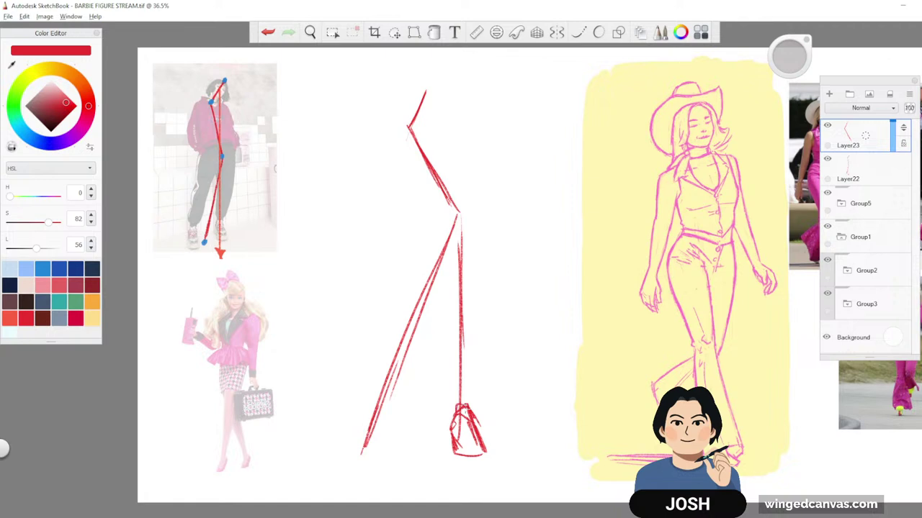
{"action": "key", "text": "space"}
{"action": "left_click_drag", "start_coordinate": [557, 456], "coordinate": [431, 445]}
{"action": "mouse_move", "coordinate": [551, 363]}
{"action": "left_mouse_down"}
{"action": "mouse_move", "coordinate": [613, 349]}
{"action": "mouse_move", "coordinate": [585, 368]}
{"action": "mouse_move", "coordinate": [552, 365]}
{"action": "left_mouse_up"}
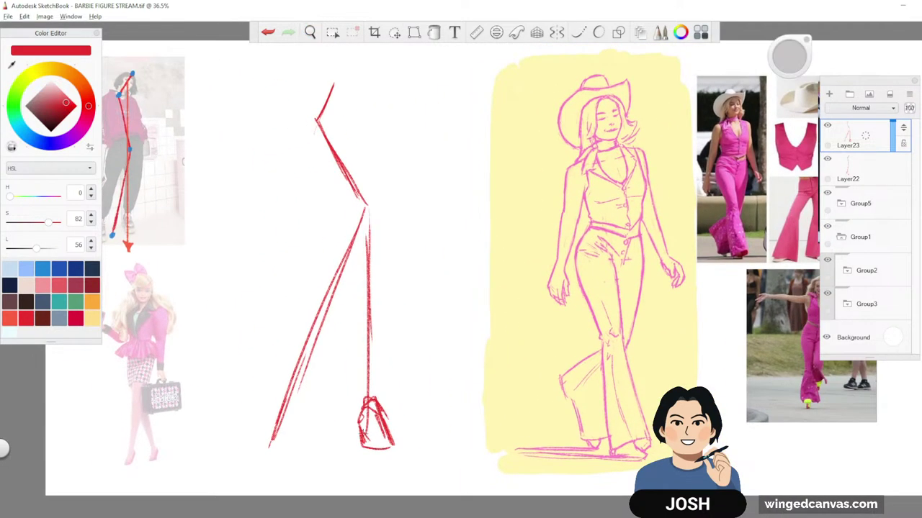
{"action": "left_click_drag", "start_coordinate": [371, 447], "coordinate": [375, 467]}
- Draw the sloping shoulder line across the base of the neck and the outer line of the first upper arm
{"action": "left_click_drag", "start_coordinate": [471, 269], "coordinate": [518, 264]}
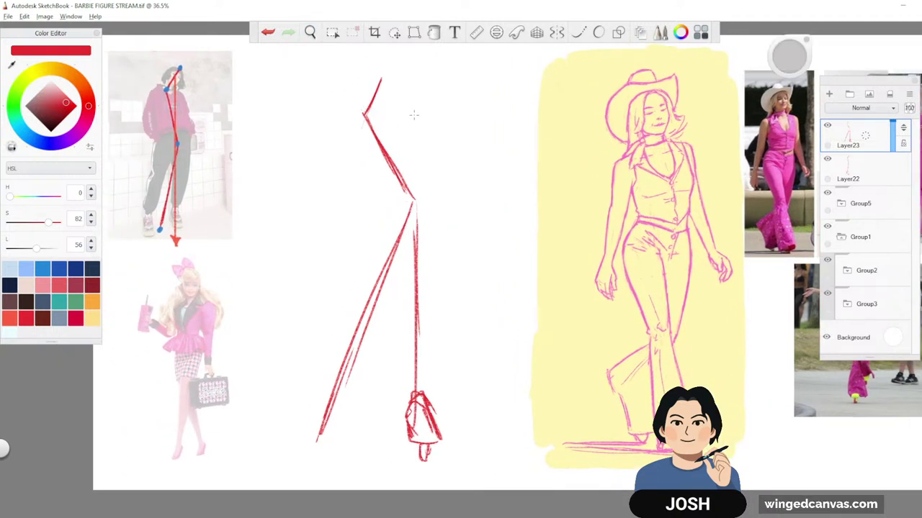
{"action": "left_click_drag", "start_coordinate": [340, 114], "coordinate": [397, 114]}
{"action": "left_click_drag", "start_coordinate": [337, 111], "coordinate": [408, 126]}
{"action": "left_click_drag", "start_coordinate": [337, 122], "coordinate": [327, 191]}
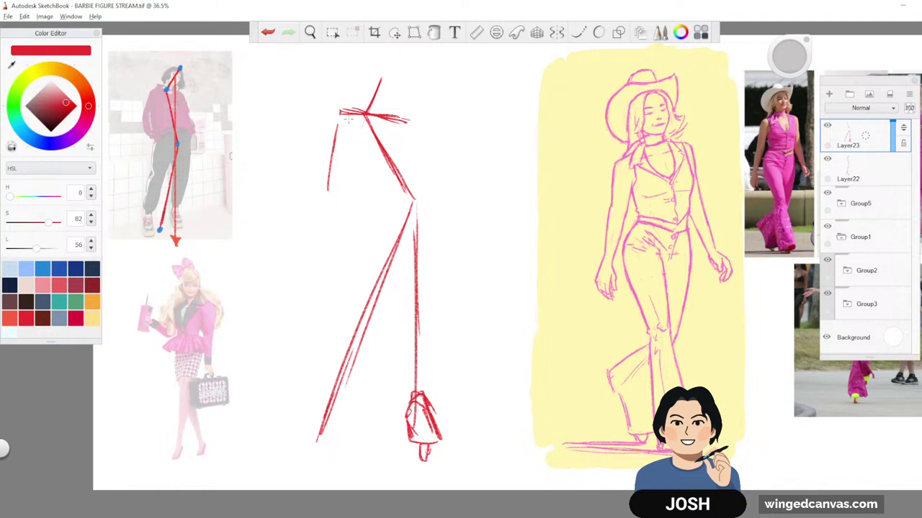
- Sketch the torso's curved and straight sides from the shoulders to the waist and hip, including the near-side waist line
{"action": "left_click_drag", "start_coordinate": [339, 118], "coordinate": [402, 184]}
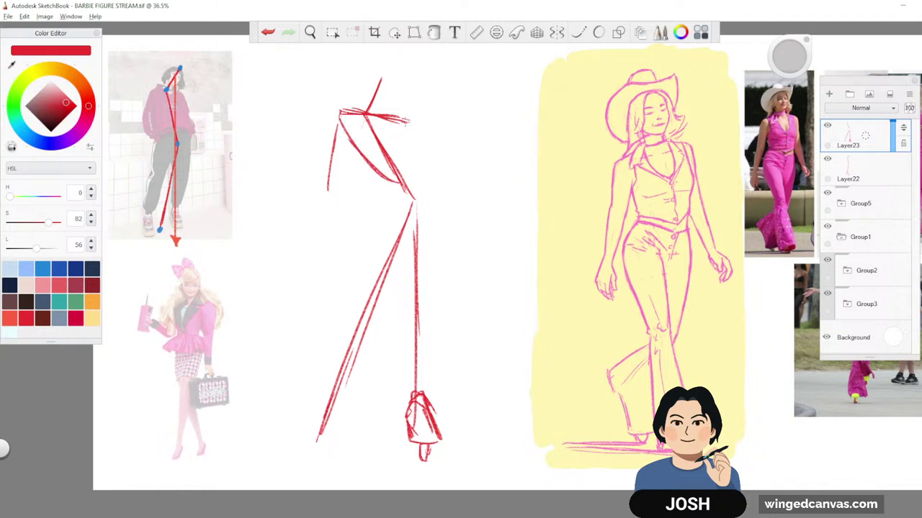
{"action": "mouse_move", "coordinate": [405, 134]}
{"action": "left_mouse_down"}
{"action": "mouse_move", "coordinate": [404, 186]}
{"action": "mouse_move", "coordinate": [431, 209]}
{"action": "left_mouse_up"}
{"action": "left_click_drag", "start_coordinate": [420, 191], "coordinate": [434, 205]}
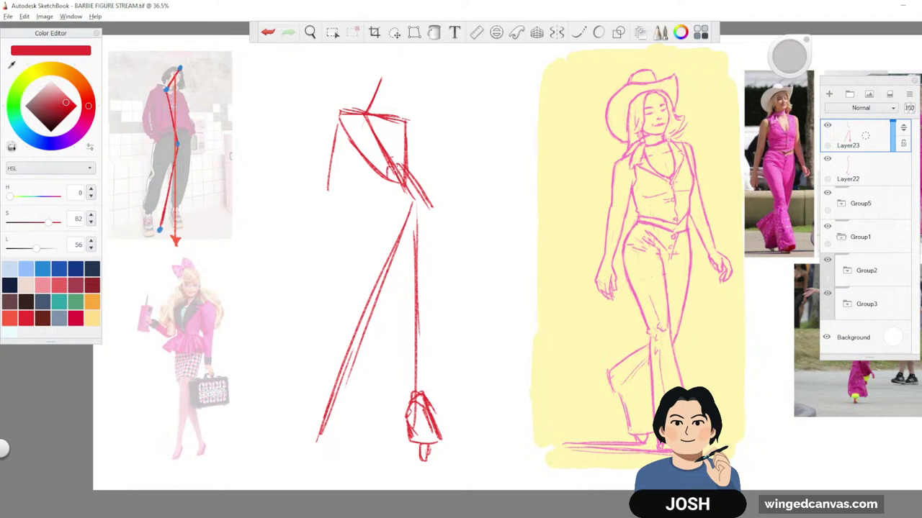
{"action": "mouse_move", "coordinate": [387, 169]}
{"action": "left_mouse_down"}
{"action": "mouse_move", "coordinate": [387, 219]}
{"action": "mouse_move", "coordinate": [390, 180]}
{"action": "left_mouse_up"}
{"action": "left_click_drag", "start_coordinate": [353, 124], "coordinate": [331, 193]}
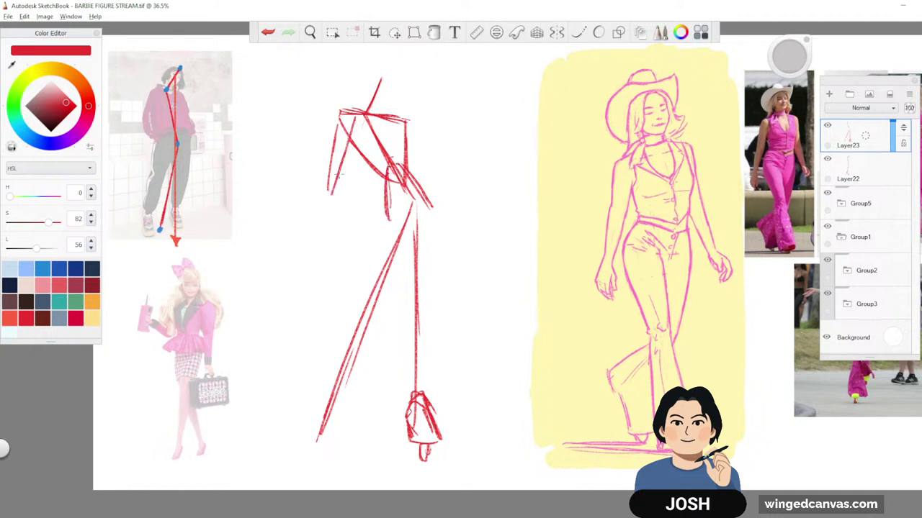
{"action": "key", "text": "ctrl+z"}
{"action": "key", "text": "ctrl+z"}
- Complete the bent arm with the inner upper-arm line, the elbow and a forearm running up to the waist
{"action": "left_click_drag", "start_coordinate": [502, 336], "coordinate": [458, 342]}
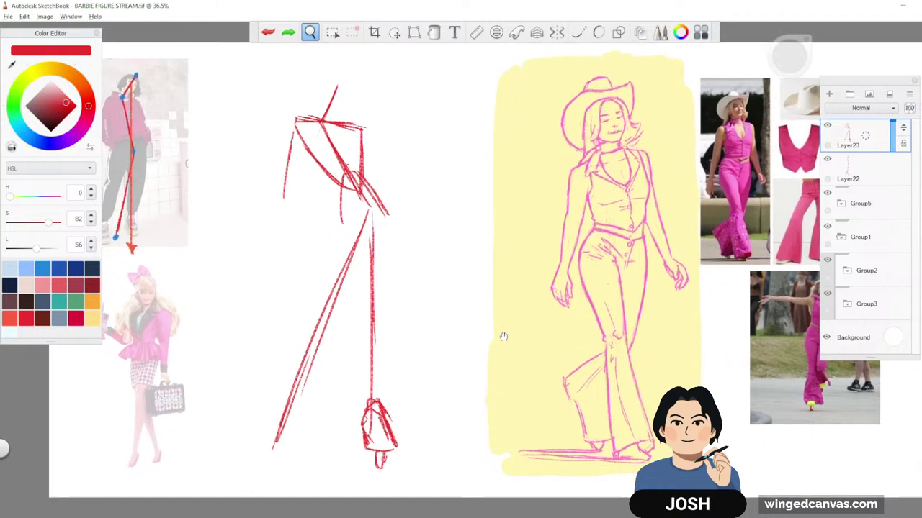
{"action": "mouse_move", "coordinate": [297, 117]}
{"action": "left_mouse_down"}
{"action": "mouse_move", "coordinate": [290, 185]}
{"action": "mouse_move", "coordinate": [352, 177]}
{"action": "left_mouse_up"}
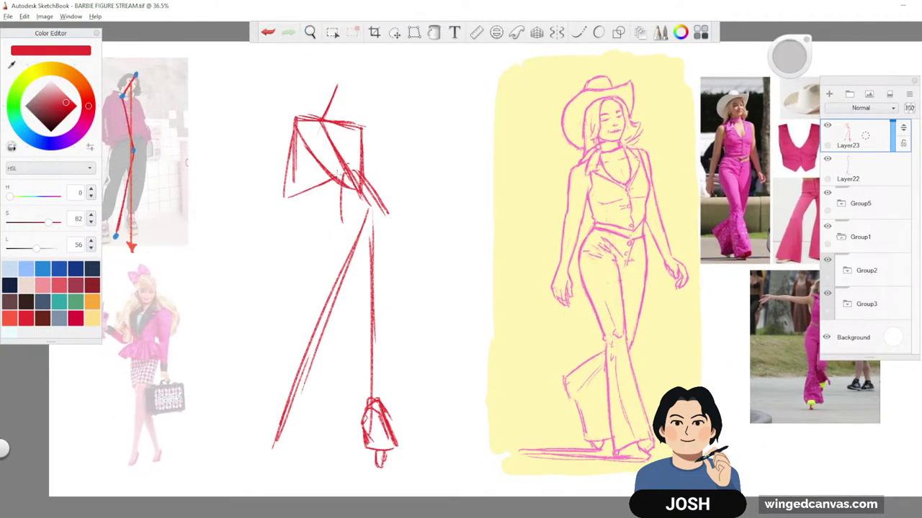
{"action": "mouse_move", "coordinate": [288, 187]}
{"action": "left_mouse_down"}
{"action": "mouse_move", "coordinate": [339, 171]}
{"action": "mouse_move", "coordinate": [281, 203]}
{"action": "left_mouse_up"}
{"action": "left_click_drag", "start_coordinate": [314, 119], "coordinate": [296, 180]}
- Draw the opposite arm hanging from the shoulder past the hip, ending in a simple pointed hand
{"action": "key", "text": "space"}
{"action": "left_click_drag", "start_coordinate": [499, 322], "coordinate": [504, 318]}
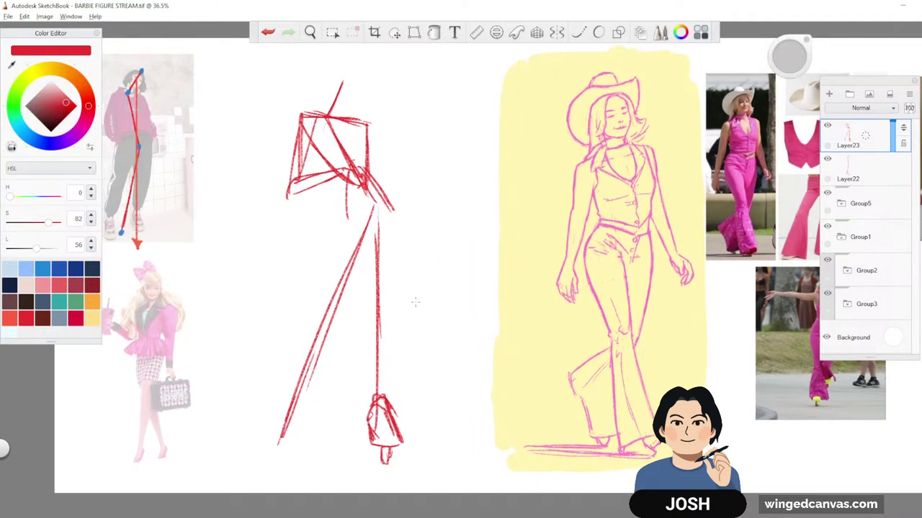
{"action": "key", "text": "space"}
{"action": "left_click_drag", "start_coordinate": [488, 193], "coordinate": [492, 194]}
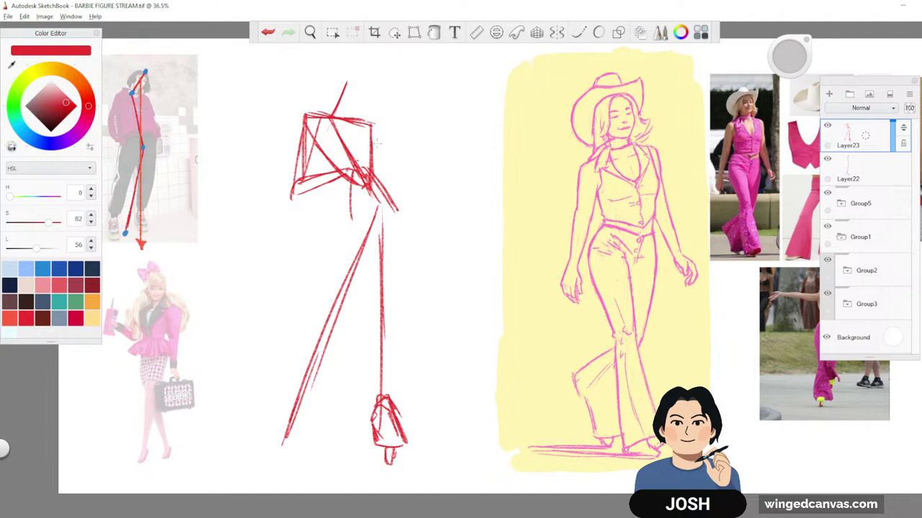
{"action": "left_click_drag", "start_coordinate": [375, 138], "coordinate": [409, 278]}
- Outline the hips and thighs around the leg gesture lines, tapering the straight leg down to the ankle
{"action": "key", "text": "space"}
{"action": "left_click_drag", "start_coordinate": [524, 271], "coordinate": [557, 265]}
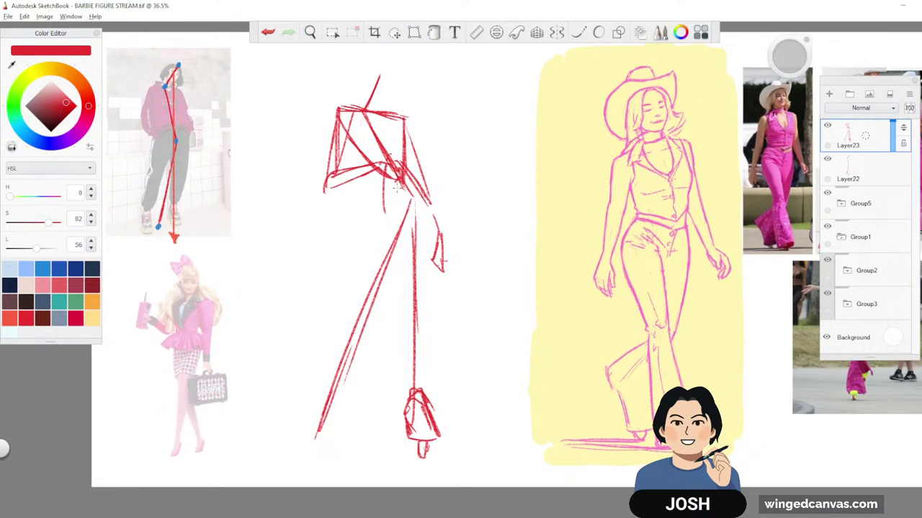
{"action": "mouse_move", "coordinate": [387, 215]}
{"action": "left_mouse_down"}
{"action": "mouse_move", "coordinate": [434, 204]}
{"action": "mouse_move", "coordinate": [362, 309]}
{"action": "left_mouse_up"}
{"action": "left_click_drag", "start_coordinate": [424, 210], "coordinate": [342, 353]}
{"action": "left_click_drag", "start_coordinate": [425, 288], "coordinate": [413, 393]}
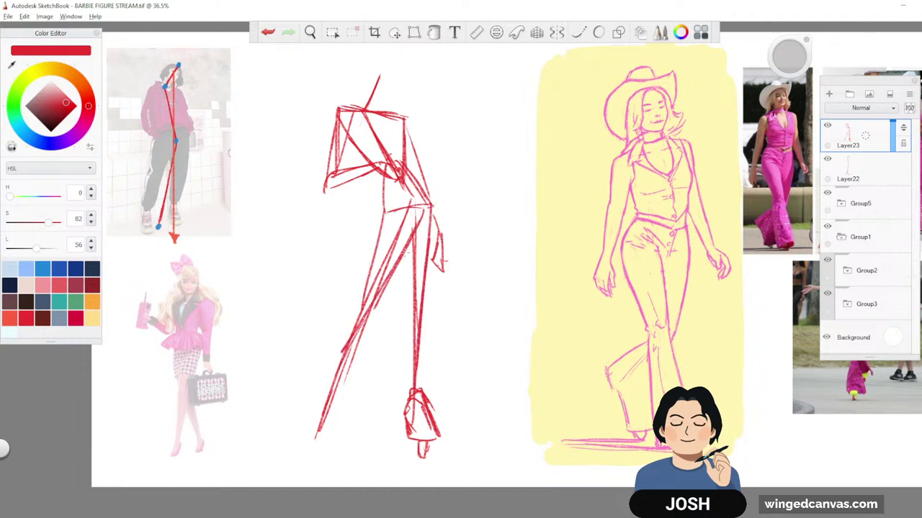
{"action": "mouse_move", "coordinate": [429, 206]}
{"action": "left_mouse_down"}
{"action": "mouse_move", "coordinate": [436, 241]}
{"action": "mouse_move", "coordinate": [427, 279]}
{"action": "left_mouse_up"}
- Sketch flared trouser edges along the straight leg from the knee down, closed by a curved hem above the foot
{"action": "key", "text": "space"}
{"action": "left_click_drag", "start_coordinate": [496, 404], "coordinate": [490, 402]}
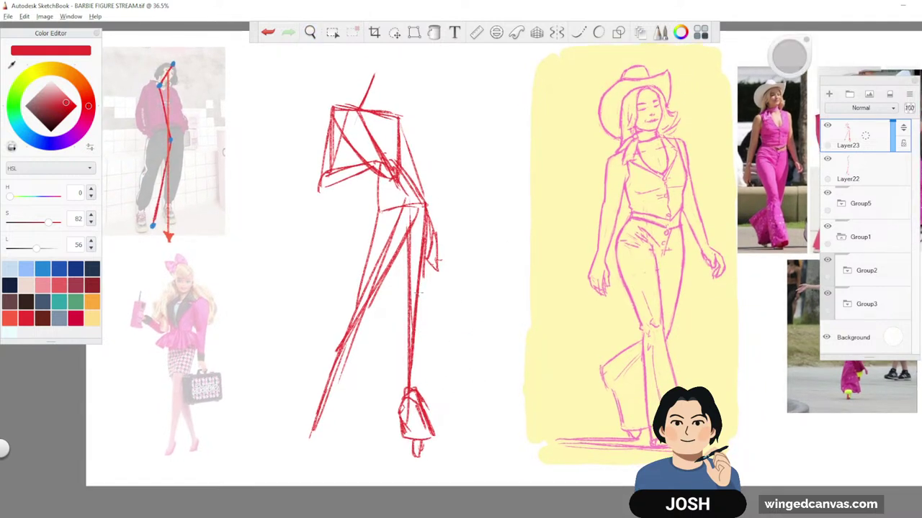
{"action": "left_click_drag", "start_coordinate": [419, 292], "coordinate": [436, 380]}
{"action": "left_click_drag", "start_coordinate": [428, 331], "coordinate": [442, 402]}
{"action": "mouse_move", "coordinate": [425, 277]}
{"action": "left_mouse_down"}
{"action": "mouse_move", "coordinate": [417, 316]}
{"action": "mouse_move", "coordinate": [433, 378]}
{"action": "left_mouse_up"}
{"action": "left_click_drag", "start_coordinate": [435, 342], "coordinate": [439, 394]}
{"action": "mouse_move", "coordinate": [412, 311]}
{"action": "left_mouse_down"}
{"action": "mouse_move", "coordinate": [389, 405]}
{"action": "mouse_move", "coordinate": [441, 397]}
{"action": "left_mouse_up"}
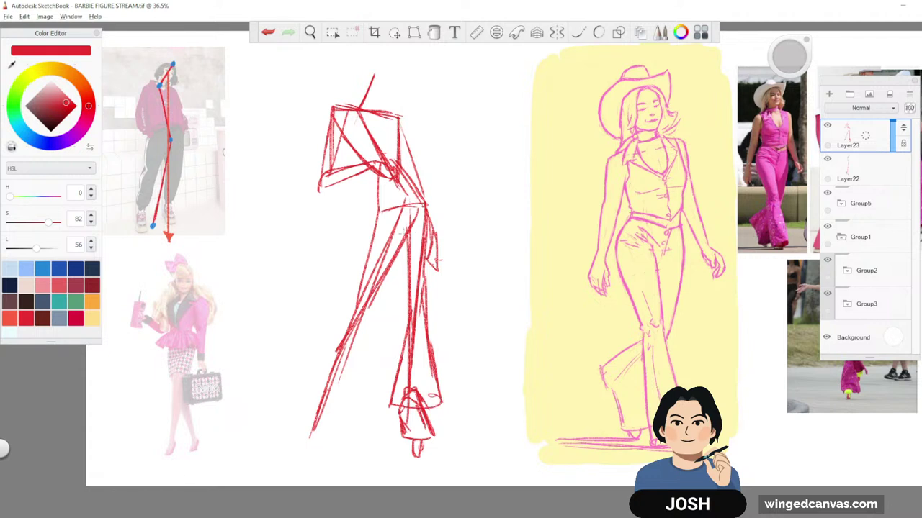
- Sketch the flared trouser edges and curved hem on the angled leg, with a blocky heeled shoe beneath it
{"action": "mouse_move", "coordinate": [373, 297]}
{"action": "left_mouse_down"}
{"action": "mouse_move", "coordinate": [352, 400]}
{"action": "mouse_move", "coordinate": [295, 422]}
{"action": "mouse_move", "coordinate": [351, 410]}
{"action": "left_mouse_up"}
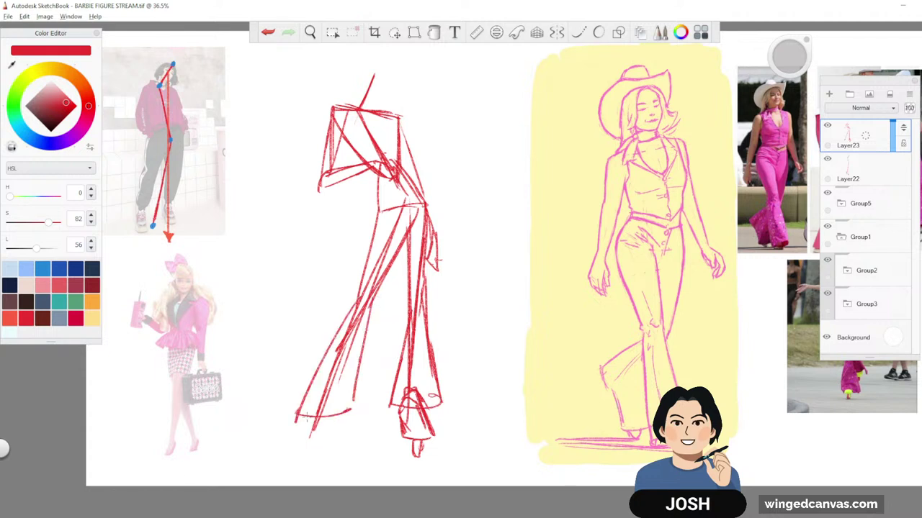
{"action": "mouse_move", "coordinate": [309, 417]}
{"action": "left_mouse_down"}
{"action": "mouse_move", "coordinate": [300, 449]}
{"action": "mouse_move", "coordinate": [316, 451]}
{"action": "left_mouse_up"}
{"action": "left_click_drag", "start_coordinate": [338, 416], "coordinate": [342, 447]}
{"action": "left_click_drag", "start_coordinate": [340, 448], "coordinate": [303, 452]}
{"action": "mouse_move", "coordinate": [335, 417]}
{"action": "left_mouse_down"}
{"action": "mouse_move", "coordinate": [336, 453]}
{"action": "mouse_move", "coordinate": [295, 432]}
{"action": "mouse_move", "coordinate": [291, 452]}
{"action": "mouse_move", "coordinate": [329, 455]}
{"action": "left_mouse_up"}
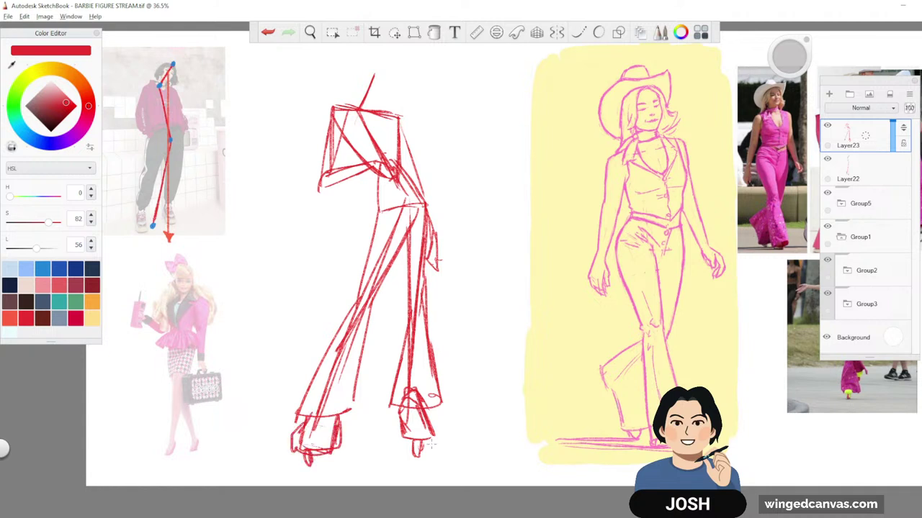
- Try shortening the angled leg by lassoing its flared lower part with the shoe and shifting it upward
{"action": "left_click", "coordinate": [394, 32]}
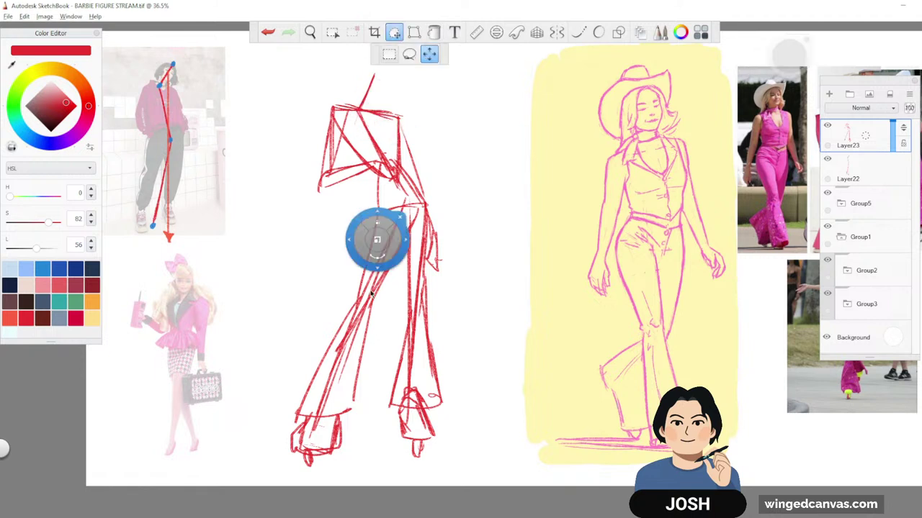
{"action": "left_click", "coordinate": [409, 54]}
{"action": "mouse_move", "coordinate": [374, 353]}
{"action": "left_mouse_down"}
{"action": "mouse_move", "coordinate": [254, 407]}
{"action": "mouse_move", "coordinate": [370, 382]}
{"action": "left_mouse_up"}
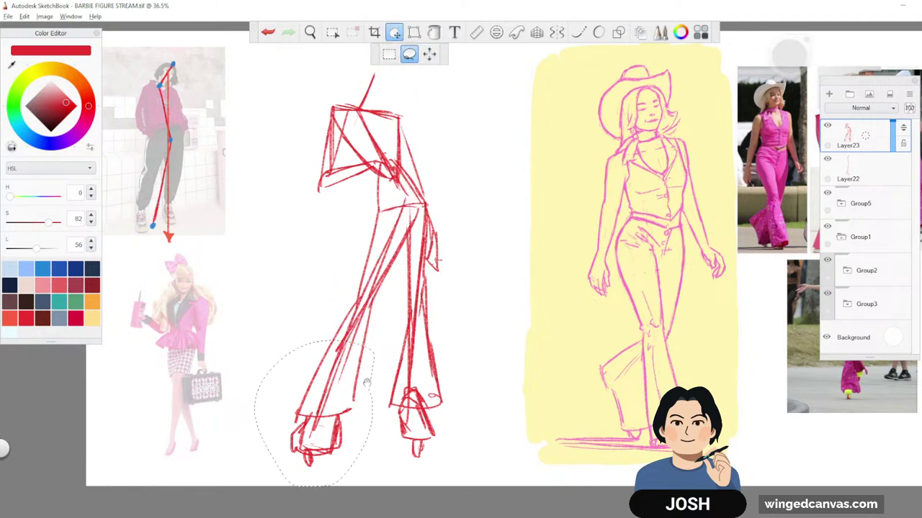
{"action": "mouse_move", "coordinate": [521, 410]}
{"action": "left_mouse_down"}
{"action": "mouse_move", "coordinate": [522, 402]}
{"action": "mouse_move", "coordinate": [521, 409]}
{"action": "left_mouse_up"}
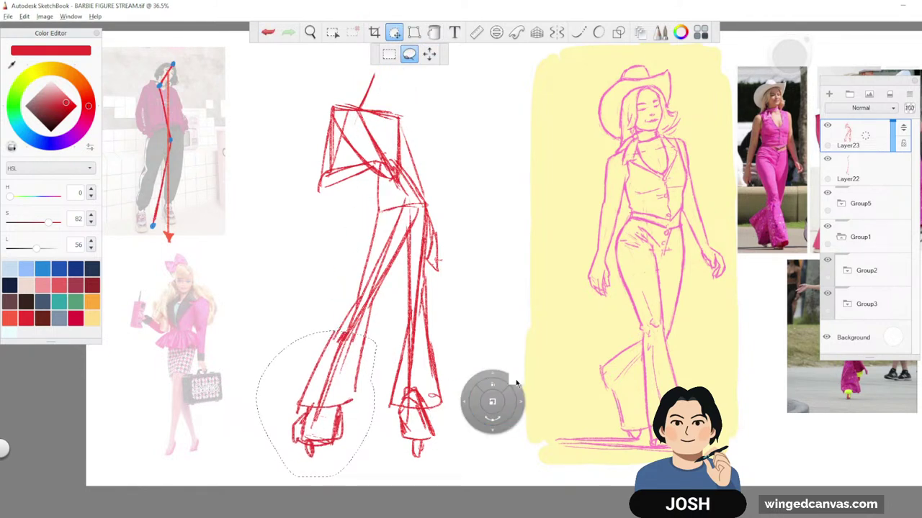
{"action": "key", "text": "ctrl+d"}
{"action": "key", "text": "space"}
{"action": "left_click_drag", "start_coordinate": [614, 338], "coordinate": [617, 342]}
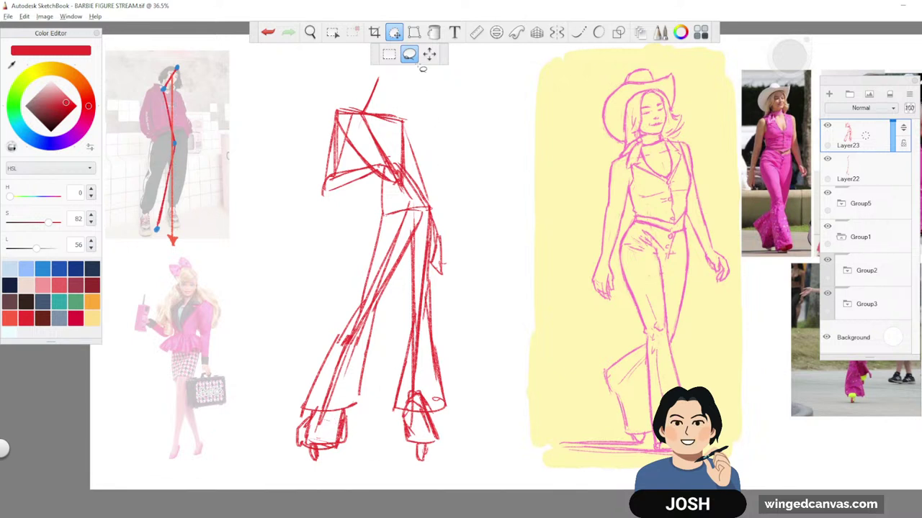
{"action": "key", "text": "ctrl+z"}
{"action": "left_click_drag", "start_coordinate": [344, 423], "coordinate": [350, 422]}
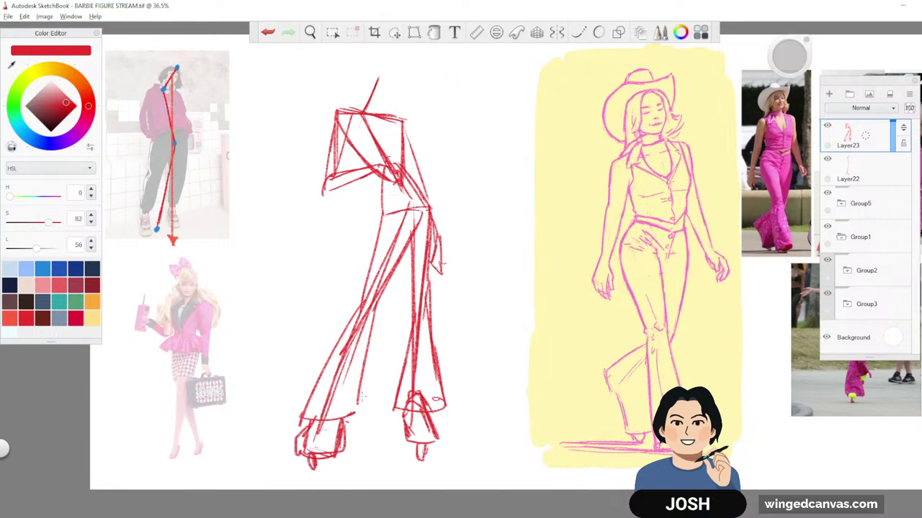
- Lasso the blocky shoe below the angled leg's hem and delete it
{"action": "left_click", "coordinate": [394, 33]}
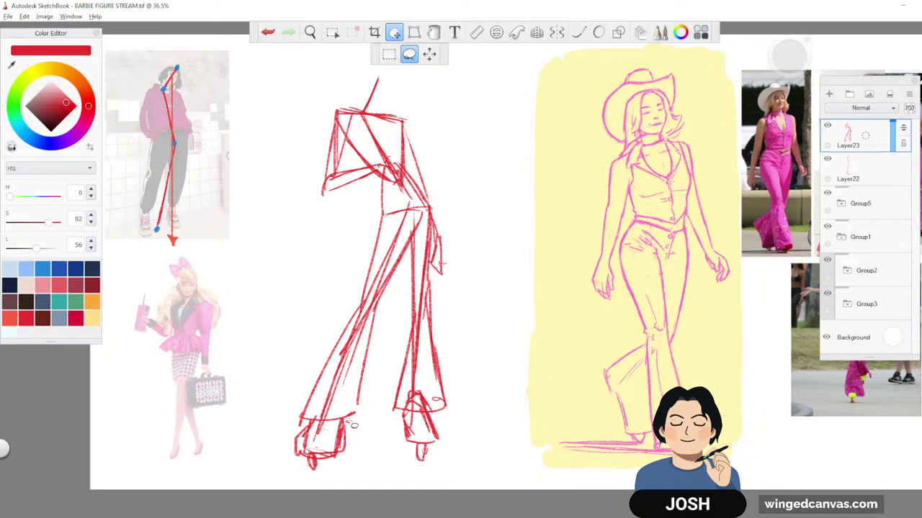
{"action": "mouse_move", "coordinate": [349, 421]}
{"action": "left_mouse_down"}
{"action": "mouse_move", "coordinate": [273, 447]}
{"action": "mouse_move", "coordinate": [359, 439]}
{"action": "mouse_move", "coordinate": [354, 420]}
{"action": "left_mouse_up"}
{"action": "left_click", "coordinate": [433, 413]}
{"action": "key", "text": "Delete"}
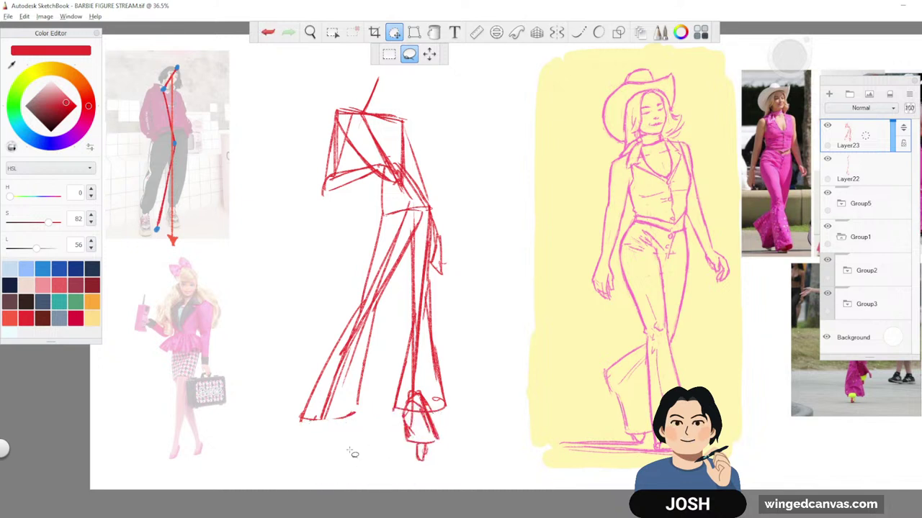
- Draw a rounded, turned-out shoe with a small heel under the angled leg and reinforce the straight leg's shoe outline
{"action": "mouse_move", "coordinate": [311, 421]}
{"action": "left_mouse_down"}
{"action": "mouse_move", "coordinate": [309, 444]}
{"action": "mouse_move", "coordinate": [327, 465]}
{"action": "left_mouse_up"}
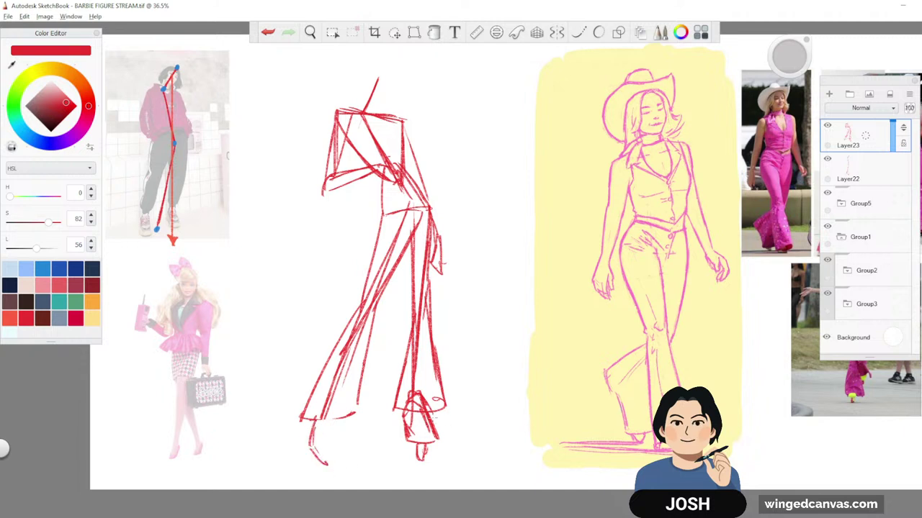
{"action": "left_click_drag", "start_coordinate": [432, 412], "coordinate": [438, 442]}
{"action": "mouse_move", "coordinate": [403, 403]}
{"action": "left_mouse_down"}
{"action": "mouse_move", "coordinate": [410, 449]}
{"action": "mouse_move", "coordinate": [440, 446]}
{"action": "mouse_move", "coordinate": [432, 462]}
{"action": "left_mouse_up"}
{"action": "left_click_drag", "start_coordinate": [400, 428], "coordinate": [410, 450]}
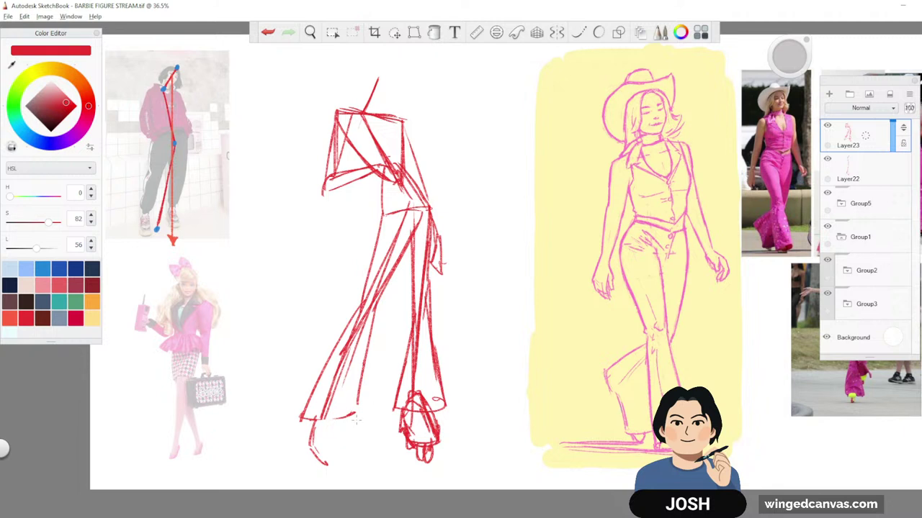
{"action": "mouse_move", "coordinate": [351, 417]}
{"action": "left_mouse_down"}
{"action": "mouse_move", "coordinate": [371, 454]}
{"action": "mouse_move", "coordinate": [365, 463]}
{"action": "mouse_move", "coordinate": [331, 460]}
{"action": "mouse_move", "coordinate": [367, 462]}
{"action": "left_mouse_up"}
{"action": "mouse_move", "coordinate": [355, 429]}
{"action": "left_mouse_down"}
{"action": "mouse_move", "coordinate": [364, 437]}
{"action": "mouse_move", "coordinate": [353, 439]}
{"action": "left_mouse_up"}
{"action": "left_click_drag", "start_coordinate": [353, 431], "coordinate": [370, 450]}
{"action": "mouse_move", "coordinate": [312, 418]}
{"action": "left_mouse_down"}
{"action": "mouse_move", "coordinate": [317, 455]}
{"action": "mouse_move", "coordinate": [345, 481]}
{"action": "left_mouse_up"}
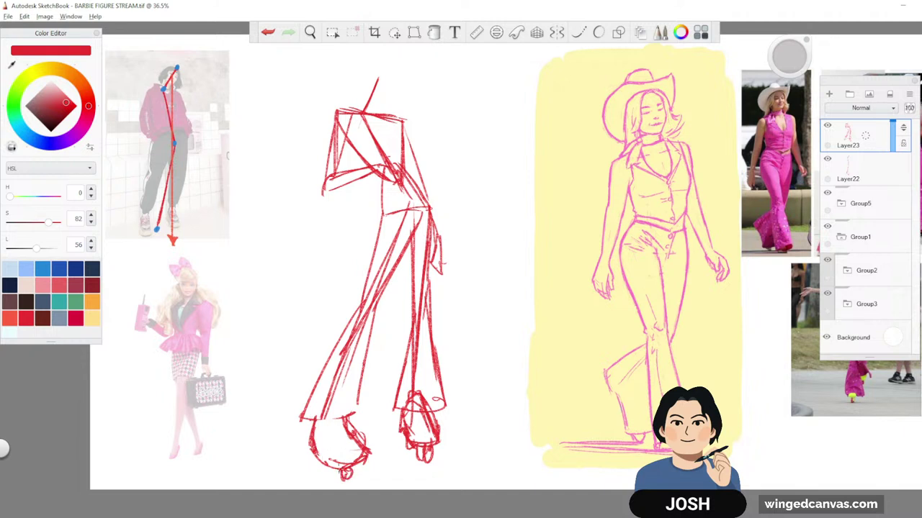
- Draw an oval head around the end of the neck line
{"action": "left_click_drag", "start_coordinate": [564, 288], "coordinate": [576, 312]}
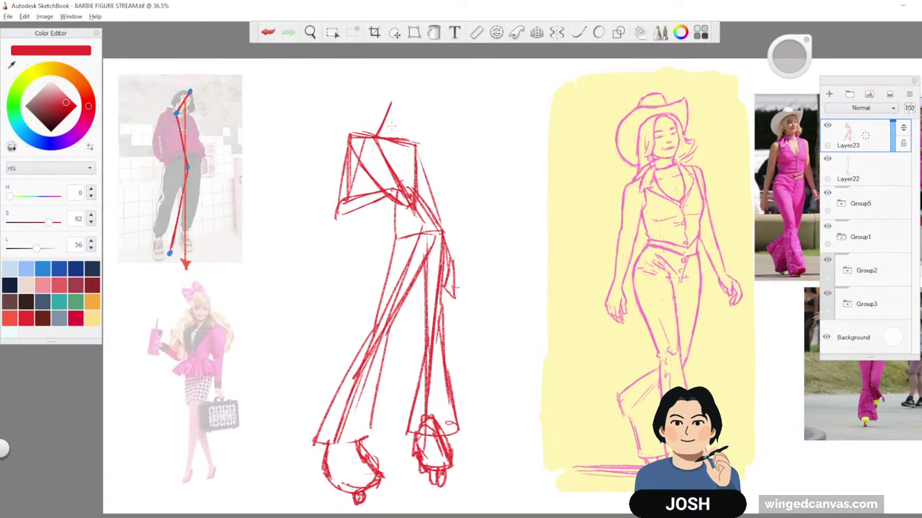
{"action": "mouse_move", "coordinate": [389, 122]}
{"action": "left_mouse_down"}
{"action": "mouse_move", "coordinate": [383, 95]}
{"action": "mouse_move", "coordinate": [400, 92]}
{"action": "left_mouse_up"}
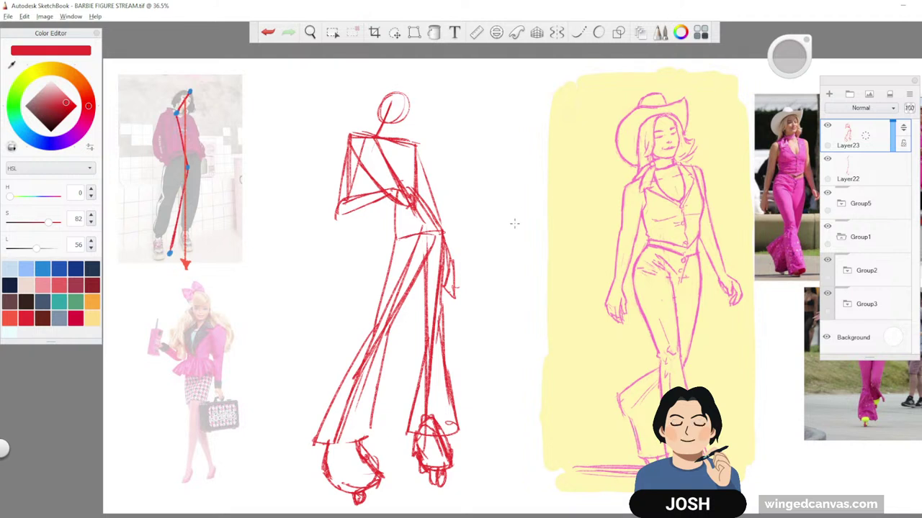
- Strengthen the torso sides down to the waist and add the outer hip and crossing thigh contours
{"action": "left_click_drag", "start_coordinate": [542, 252], "coordinate": [564, 249]}
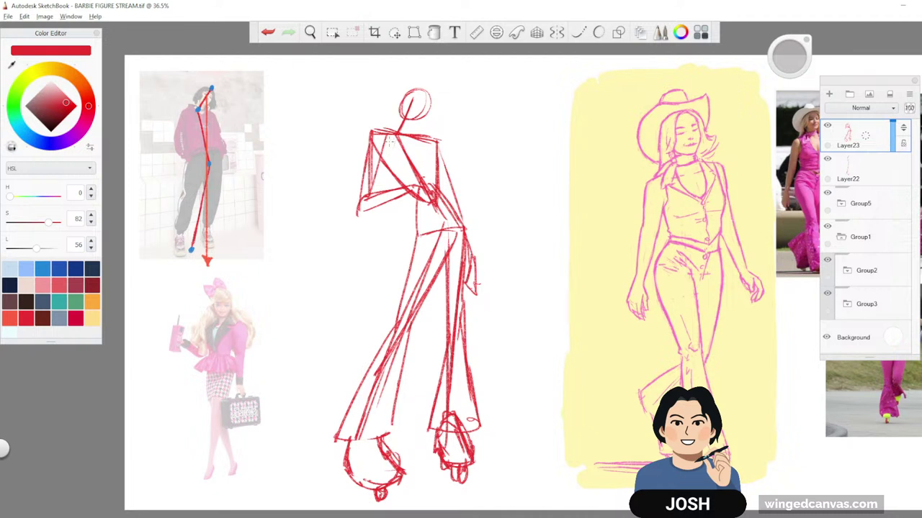
{"action": "mouse_move", "coordinate": [387, 155]}
{"action": "left_mouse_down"}
{"action": "mouse_move", "coordinate": [410, 186]}
{"action": "mouse_move", "coordinate": [402, 236]}
{"action": "left_mouse_up"}
{"action": "left_click_drag", "start_coordinate": [427, 137], "coordinate": [462, 240]}
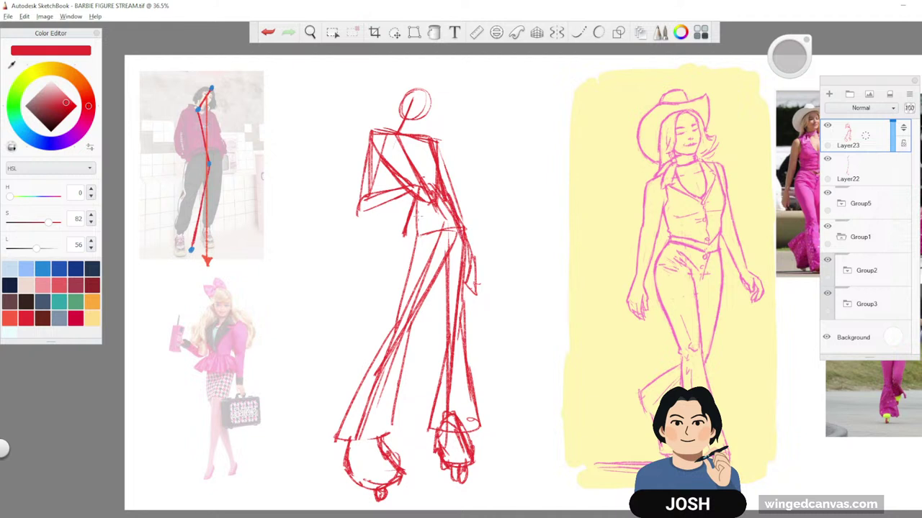
{"action": "left_click_drag", "start_coordinate": [421, 198], "coordinate": [404, 270]}
{"action": "left_click_drag", "start_coordinate": [408, 229], "coordinate": [396, 324]}
{"action": "left_click_drag", "start_coordinate": [458, 232], "coordinate": [395, 342]}
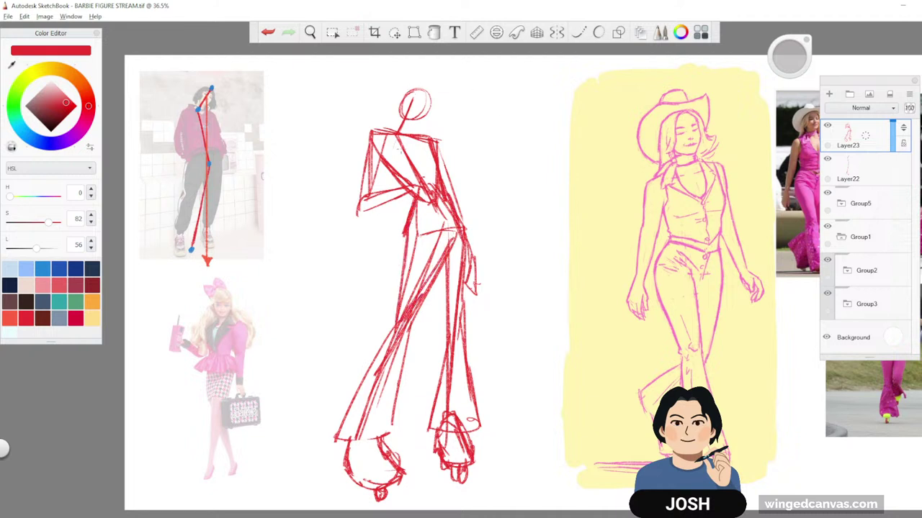
- Sketch a wide-brimmed cowboy hat around the head and add hair strands flicking outward at the neck
{"action": "mouse_move", "coordinate": [437, 85]}
{"action": "left_mouse_down"}
{"action": "mouse_move", "coordinate": [442, 102]}
{"action": "mouse_move", "coordinate": [430, 111]}
{"action": "mouse_move", "coordinate": [391, 89]}
{"action": "mouse_move", "coordinate": [393, 118]}
{"action": "left_mouse_up"}
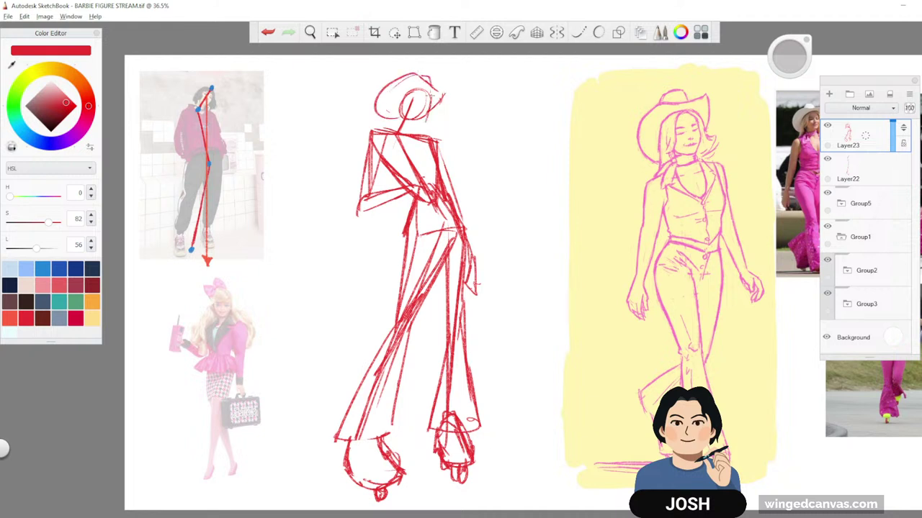
{"action": "mouse_move", "coordinate": [435, 96]}
{"action": "left_mouse_down"}
{"action": "mouse_move", "coordinate": [423, 123]}
{"action": "mouse_move", "coordinate": [429, 115]}
{"action": "mouse_move", "coordinate": [410, 108]}
{"action": "mouse_move", "coordinate": [396, 118]}
{"action": "left_mouse_up"}
{"action": "mouse_move", "coordinate": [397, 119]}
{"action": "left_mouse_down"}
{"action": "mouse_move", "coordinate": [384, 126]}
{"action": "mouse_move", "coordinate": [409, 119]}
{"action": "mouse_move", "coordinate": [432, 128]}
{"action": "left_mouse_up"}
{"action": "mouse_move", "coordinate": [429, 114]}
{"action": "left_mouse_down"}
{"action": "mouse_move", "coordinate": [442, 121]}
{"action": "mouse_move", "coordinate": [427, 135]}
{"action": "left_mouse_up"}
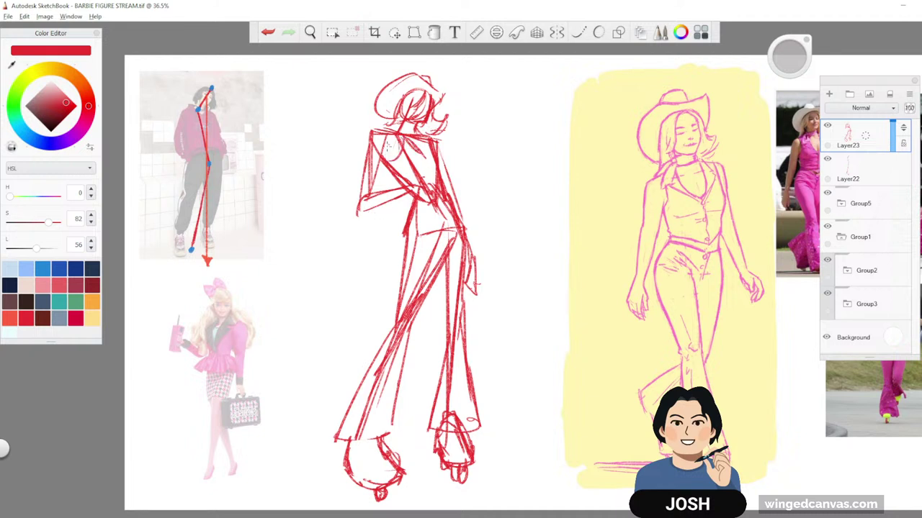
- Draw the vest's armhole, collar and waist edge, and darken the bent arm's contours
{"action": "left_click_drag", "start_coordinate": [386, 144], "coordinate": [368, 194]}
{"action": "mouse_move", "coordinate": [373, 132]}
{"action": "left_mouse_down"}
{"action": "mouse_move", "coordinate": [362, 152]}
{"action": "mouse_move", "coordinate": [373, 201]}
{"action": "mouse_move", "coordinate": [358, 212]}
{"action": "mouse_move", "coordinate": [403, 190]}
{"action": "left_mouse_up"}
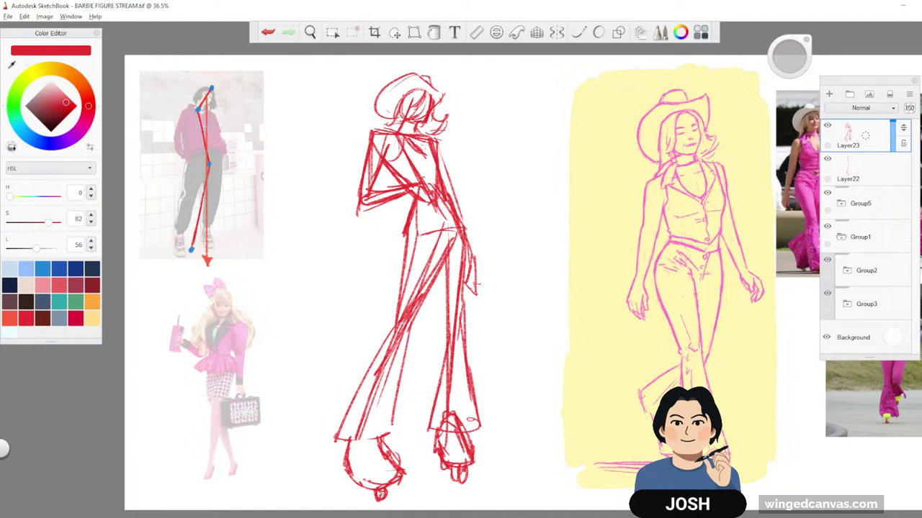
{"action": "mouse_move", "coordinate": [426, 140]}
{"action": "left_mouse_down"}
{"action": "mouse_move", "coordinate": [426, 156]}
{"action": "mouse_move", "coordinate": [400, 140]}
{"action": "mouse_move", "coordinate": [442, 159]}
{"action": "mouse_move", "coordinate": [436, 188]}
{"action": "left_mouse_up"}
{"action": "mouse_move", "coordinate": [382, 155]}
{"action": "left_mouse_down"}
{"action": "mouse_move", "coordinate": [408, 184]}
{"action": "mouse_move", "coordinate": [410, 211]}
{"action": "mouse_move", "coordinate": [414, 196]}
{"action": "left_mouse_up"}
{"action": "left_click_drag", "start_coordinate": [411, 203], "coordinate": [402, 233]}
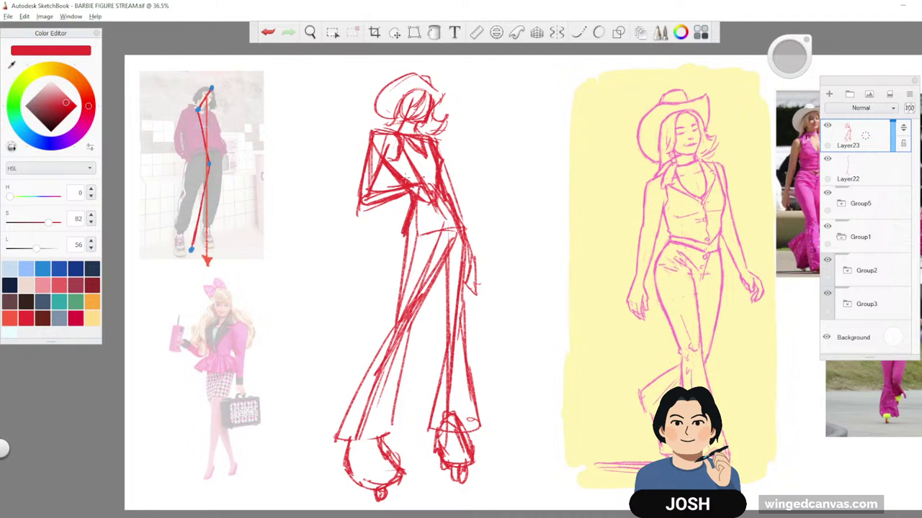
{"action": "mouse_move", "coordinate": [425, 179]}
{"action": "left_mouse_down"}
{"action": "mouse_move", "coordinate": [437, 183]}
{"action": "mouse_move", "coordinate": [432, 210]}
{"action": "mouse_move", "coordinate": [450, 215]}
{"action": "left_mouse_up"}
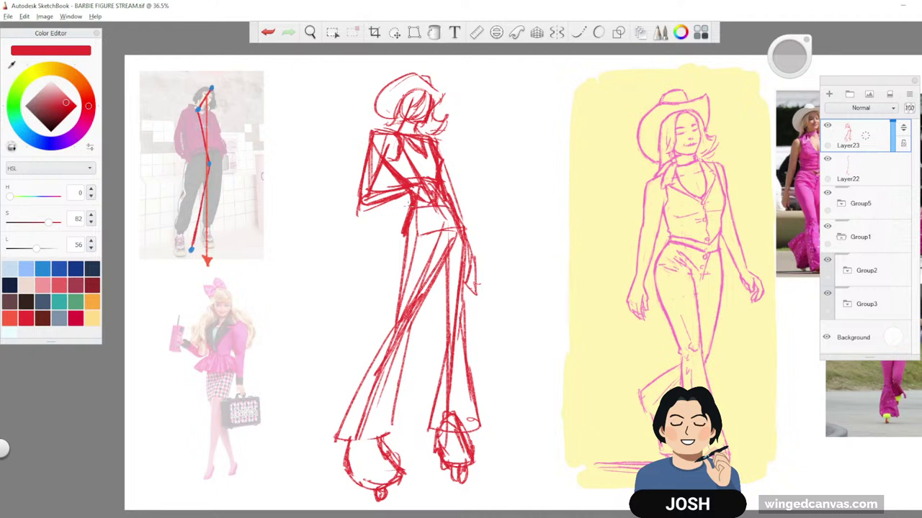
{"action": "key", "text": "space"}
{"action": "left_click_drag", "start_coordinate": [545, 231], "coordinate": [546, 228]}
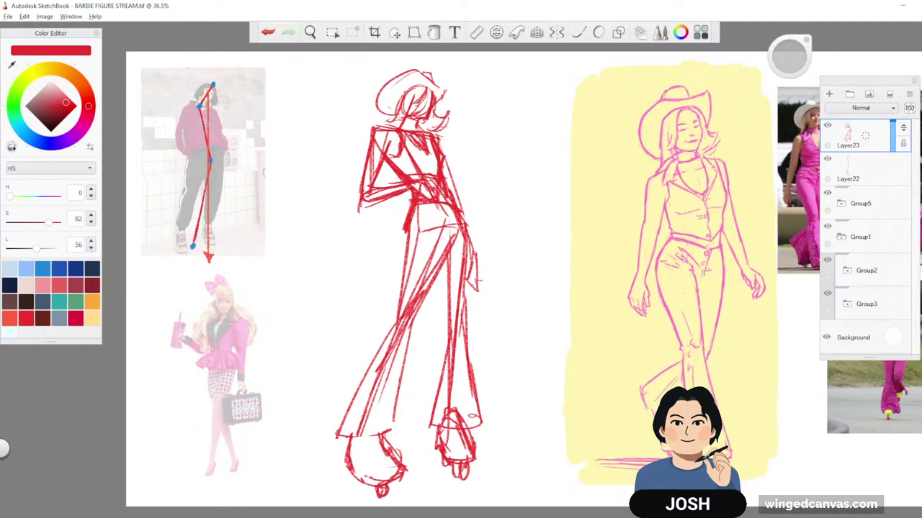
{"action": "mouse_move", "coordinate": [408, 135]}
{"action": "left_mouse_down"}
{"action": "mouse_move", "coordinate": [428, 156]}
{"action": "mouse_move", "coordinate": [415, 143]}
{"action": "left_mouse_up"}
{"action": "key", "text": "ctrl+z"}
{"action": "key", "text": "ctrl+z"}
- Refine the angled leg with heavier contour lines from the hip through the knee down to the flared hem
{"action": "left_click_drag", "start_coordinate": [543, 181], "coordinate": [552, 173]}
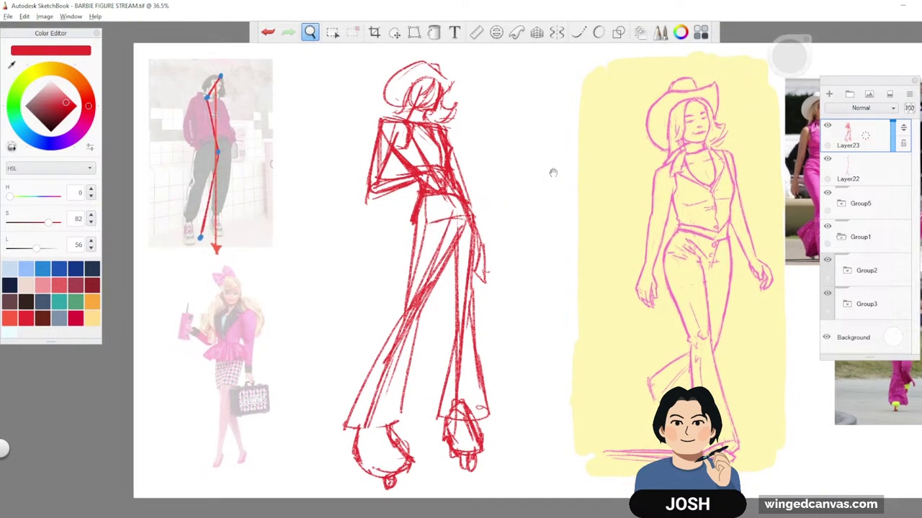
{"action": "left_click_drag", "start_coordinate": [414, 221], "coordinate": [404, 279]}
{"action": "mouse_move", "coordinate": [409, 225]}
{"action": "left_mouse_down"}
{"action": "mouse_move", "coordinate": [403, 301]}
{"action": "mouse_move", "coordinate": [379, 338]}
{"action": "left_mouse_up"}
{"action": "left_click_drag", "start_coordinate": [411, 292], "coordinate": [351, 406]}
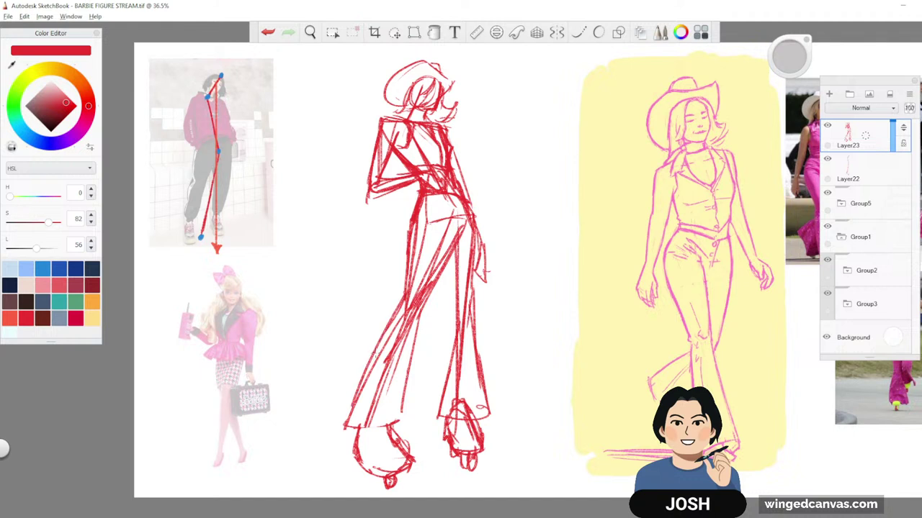
{"action": "left_click_drag", "start_coordinate": [380, 350], "coordinate": [344, 435]}
{"action": "left_click_drag", "start_coordinate": [448, 255], "coordinate": [418, 319]}
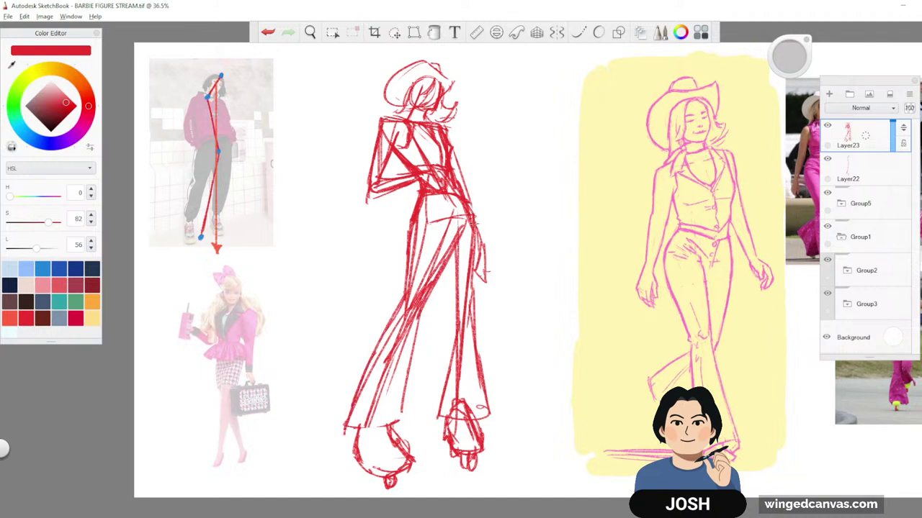
- Darken the straight leg's outer contour from hip to ankle and remove the old outer flare edge
{"action": "left_click_drag", "start_coordinate": [479, 225], "coordinate": [469, 344]}
{"action": "left_click_drag", "start_coordinate": [478, 286], "coordinate": [468, 368]}
{"action": "left_click_drag", "start_coordinate": [470, 330], "coordinate": [466, 404]}
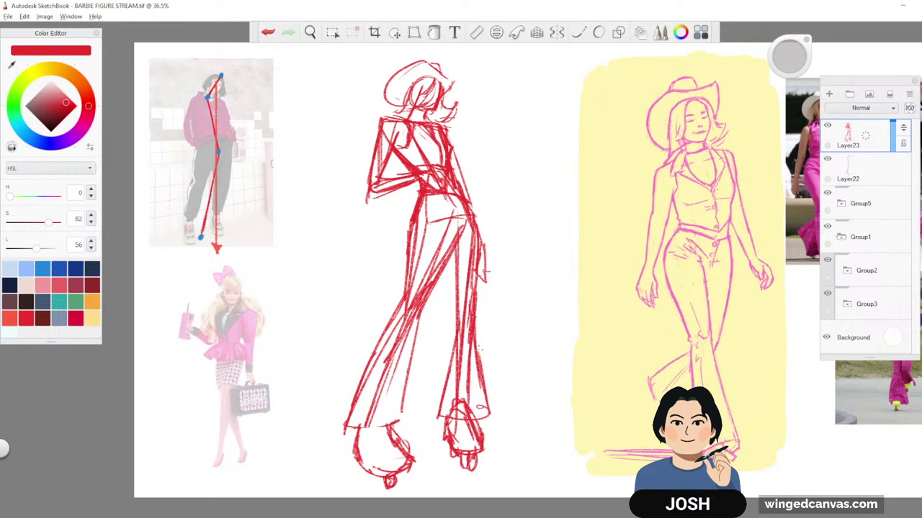
{"action": "key", "text": "ctrl+z"}
{"action": "key", "text": "ctrl+z"}
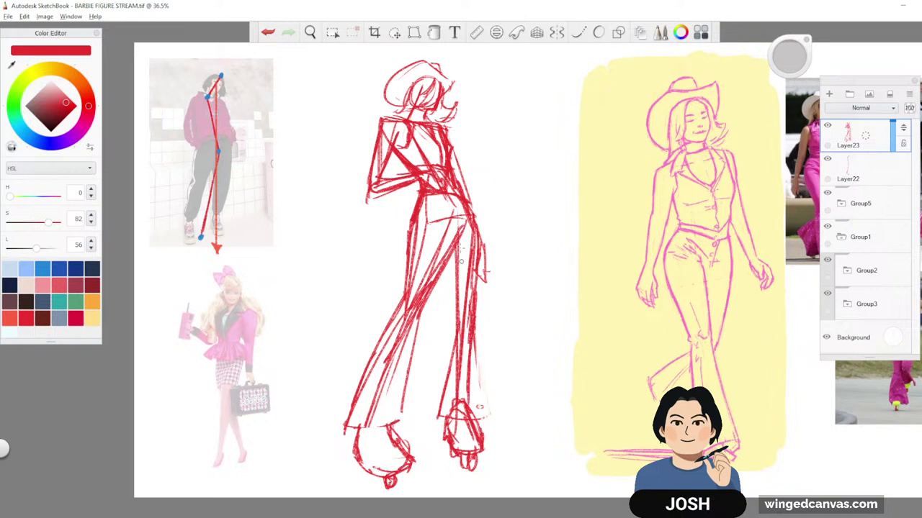
- Lasso the straight leg below the knee, including its shoe, and shift it slightly toward the angled leg
{"action": "left_click", "coordinate": [394, 33]}
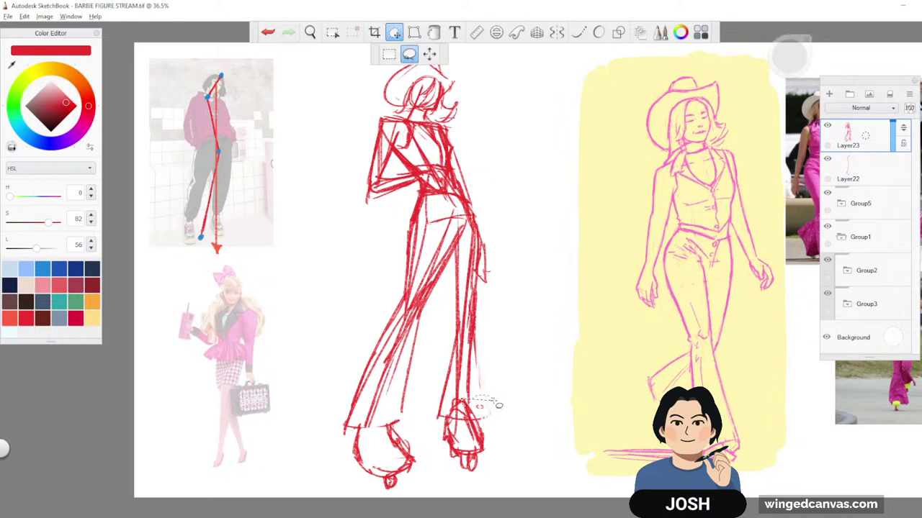
{"action": "left_click_drag", "start_coordinate": [615, 417], "coordinate": [610, 419]}
{"action": "left_click", "coordinate": [602, 388]}
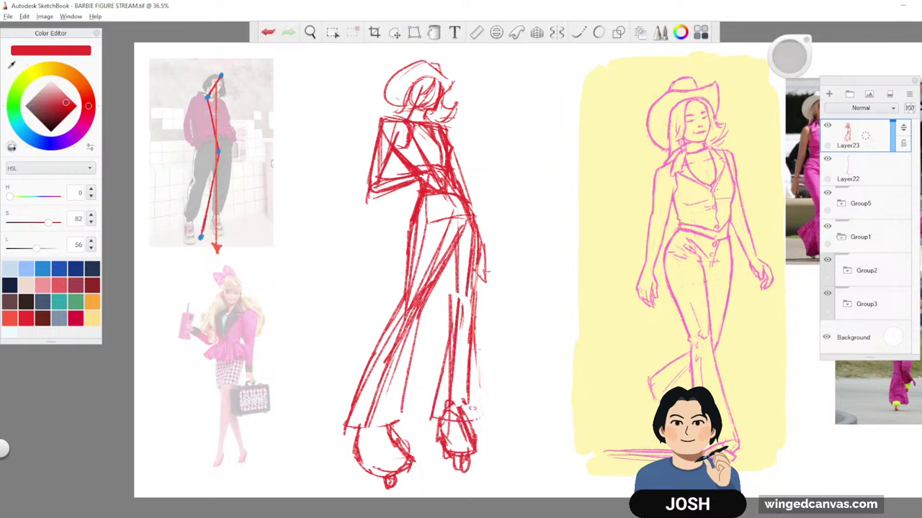
- Redraw the straight leg's flared trouser edges from the knee on both sides and close the outer corner of the hem
{"action": "left_click_drag", "start_coordinate": [473, 315], "coordinate": [482, 399]}
{"action": "left_click_drag", "start_coordinate": [476, 356], "coordinate": [490, 416]}
{"action": "left_click_drag", "start_coordinate": [488, 417], "coordinate": [470, 420]}
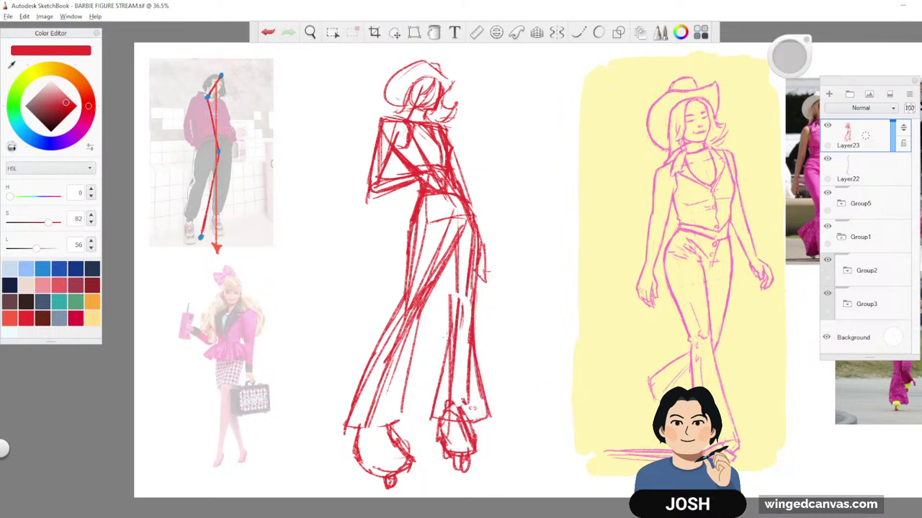
{"action": "mouse_move", "coordinate": [459, 254]}
{"action": "left_mouse_down"}
{"action": "mouse_move", "coordinate": [458, 296]}
{"action": "mouse_move", "coordinate": [435, 384]}
{"action": "left_mouse_up"}
{"action": "left_click_drag", "start_coordinate": [454, 312], "coordinate": [426, 414]}
{"action": "left_click_drag", "start_coordinate": [446, 392], "coordinate": [429, 420]}
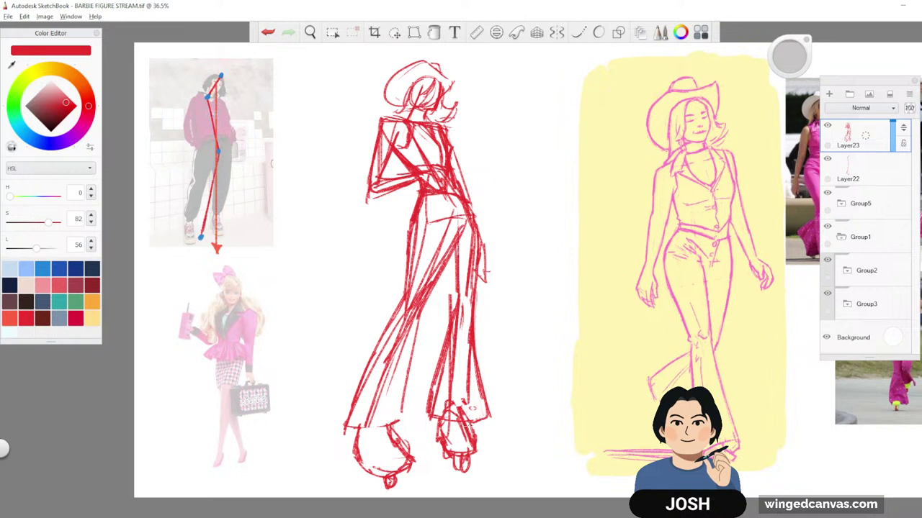
- Lasso the straight leg's shoe below the hem and shift it slightly outward, away from the angled leg
{"action": "left_click", "coordinate": [395, 33]}
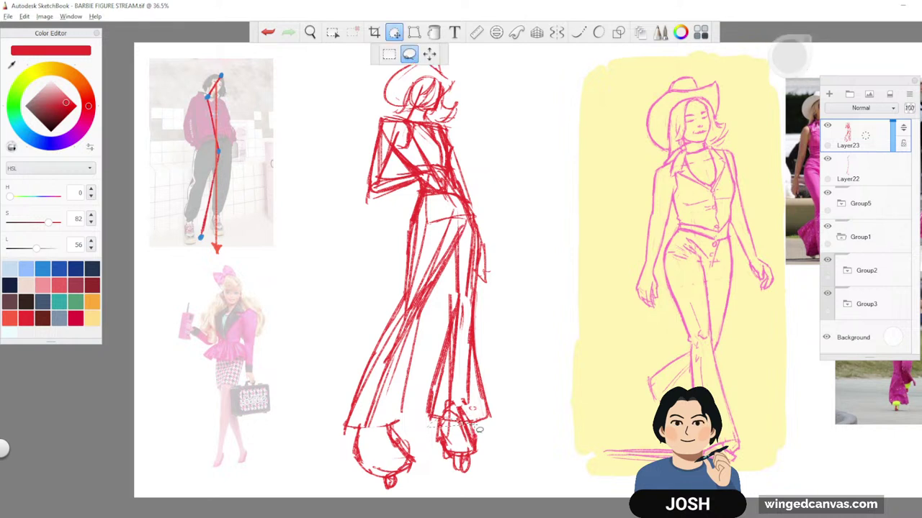
{"action": "left_click_drag", "start_coordinate": [480, 430], "coordinate": [428, 426]}
{"action": "mouse_move", "coordinate": [573, 453]}
{"action": "left_mouse_down"}
{"action": "mouse_move", "coordinate": [584, 454]}
{"action": "mouse_move", "coordinate": [574, 459]}
{"action": "left_mouse_up"}
{"action": "left_click", "coordinate": [581, 425]}
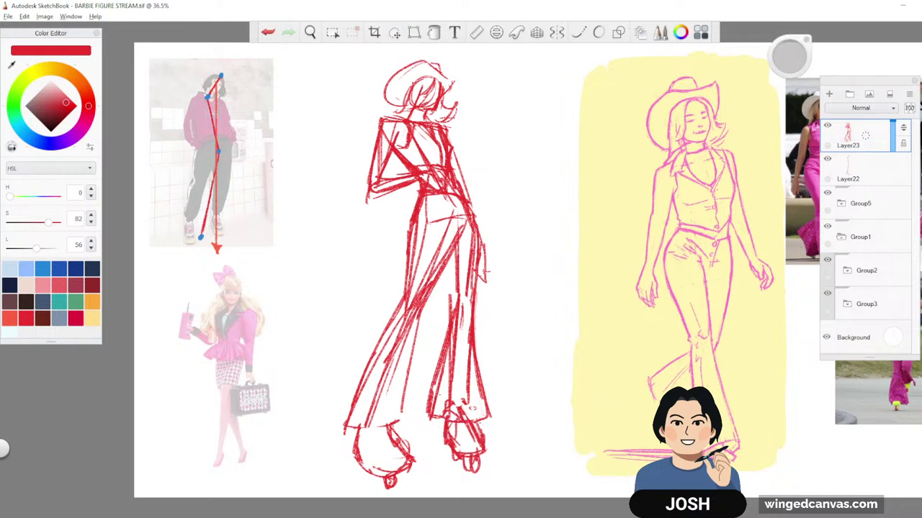
- Widen the inner flare of the straight trouser leg, close it with a curved hem and add fold strokes
{"action": "left_click_drag", "start_coordinate": [452, 321], "coordinate": [423, 414]}
{"action": "left_click_drag", "start_coordinate": [447, 329], "coordinate": [418, 415]}
{"action": "mouse_move", "coordinate": [419, 415]}
{"action": "left_mouse_down"}
{"action": "mouse_move", "coordinate": [477, 421]}
{"action": "mouse_move", "coordinate": [475, 435]}
{"action": "mouse_move", "coordinate": [490, 406]}
{"action": "left_mouse_up"}
{"action": "left_click_drag", "start_coordinate": [447, 341], "coordinate": [432, 402]}
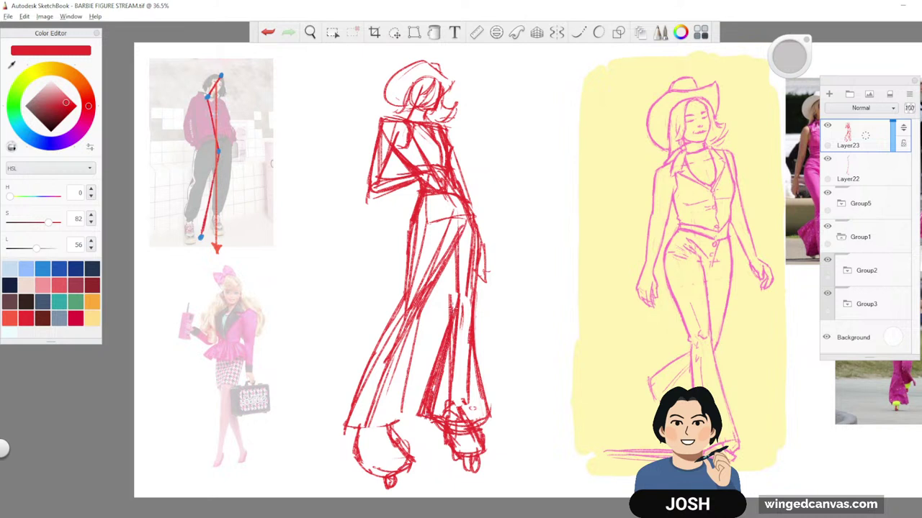
- Reinforce the straight leg's flared edges and hatch the thigh and inner trouser line of the angled leg
{"action": "left_click_drag", "start_coordinate": [441, 359], "coordinate": [430, 396]}
{"action": "left_click_drag", "start_coordinate": [478, 360], "coordinate": [491, 406]}
{"action": "left_click_drag", "start_coordinate": [452, 252], "coordinate": [401, 378]}
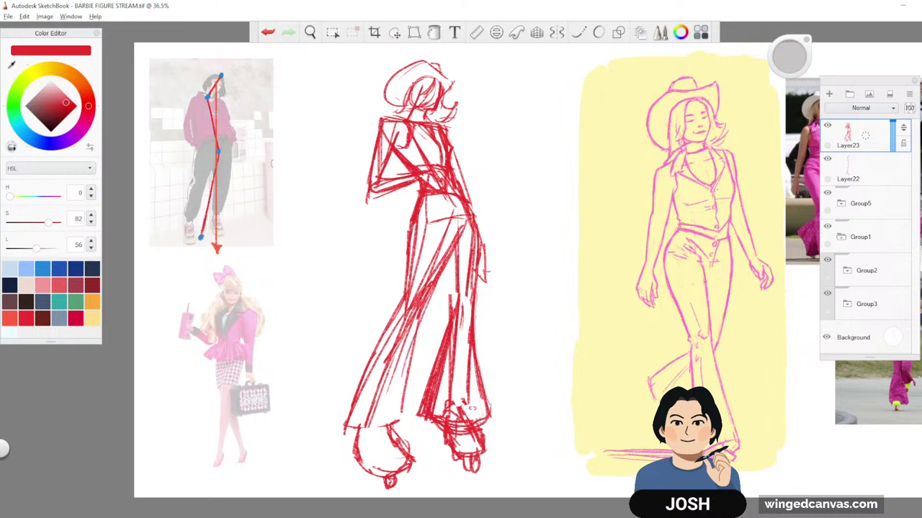
{"action": "left_click_drag", "start_coordinate": [423, 298], "coordinate": [399, 385]}
{"action": "left_click_drag", "start_coordinate": [411, 229], "coordinate": [403, 298]}
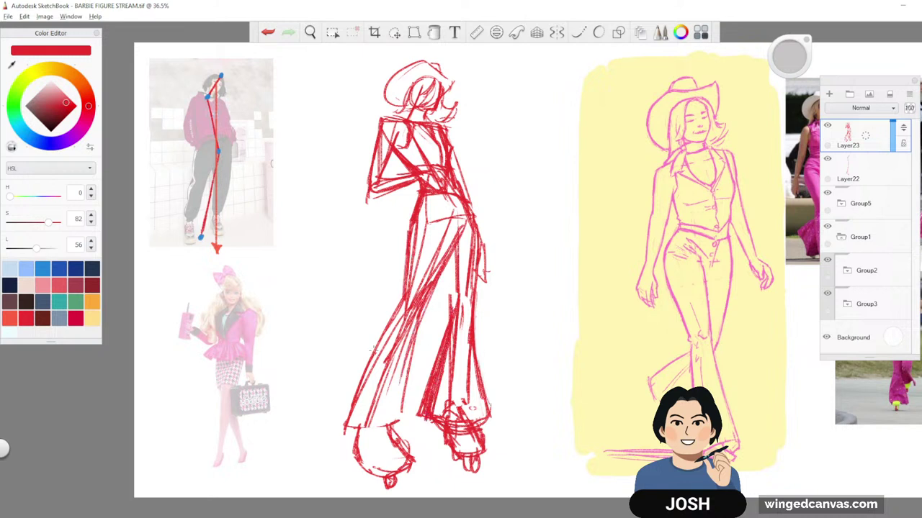
- Darken the angled leg's trouser edges and fold lines from the knee down to the hem
{"action": "left_click_drag", "start_coordinate": [433, 289], "coordinate": [399, 367]}
{"action": "left_click_drag", "start_coordinate": [432, 314], "coordinate": [401, 403]}
{"action": "left_click_drag", "start_coordinate": [413, 334], "coordinate": [397, 422]}
{"action": "left_click_drag", "start_coordinate": [409, 285], "coordinate": [356, 413]}
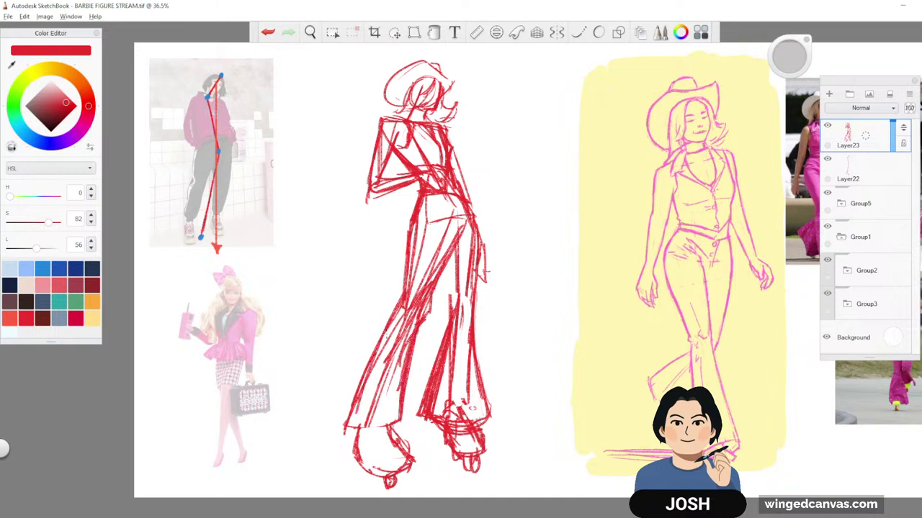
{"action": "left_click_drag", "start_coordinate": [387, 332], "coordinate": [354, 402]}
{"action": "left_click_drag", "start_coordinate": [367, 361], "coordinate": [344, 419]}
- Lasso the straight leg below the knee, including its shoe, and shift it slightly upward to shorten the leg
{"action": "left_click_drag", "start_coordinate": [531, 290], "coordinate": [540, 275]}
{"action": "left_click", "coordinate": [395, 33]}
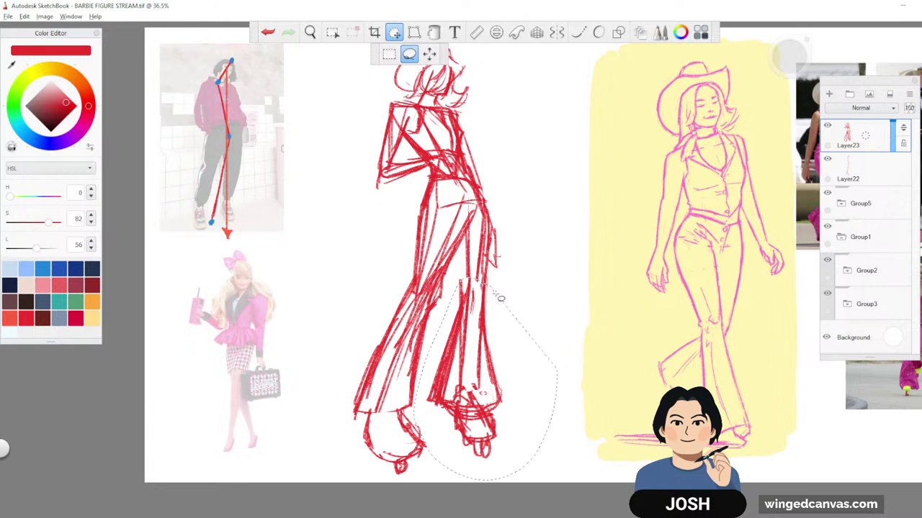
{"action": "key", "text": "v"}
{"action": "mouse_move", "coordinate": [556, 368]}
{"action": "left_mouse_down"}
{"action": "mouse_move", "coordinate": [542, 317]}
{"action": "mouse_move", "coordinate": [526, 361]}
{"action": "left_mouse_up"}
{"action": "left_click_drag", "start_coordinate": [582, 358], "coordinate": [585, 349]}
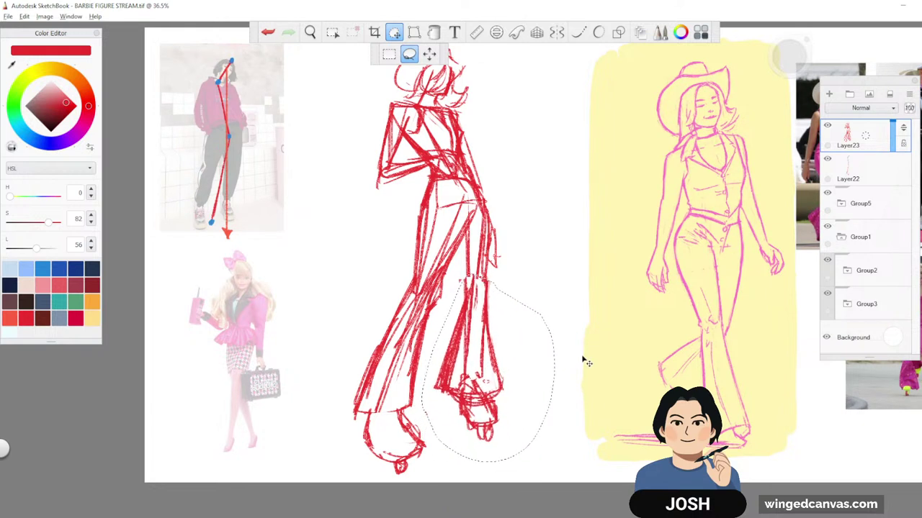
{"action": "key", "text": "ctrl+d"}
- Redraw the angled leg's outer trouser edge with a wider flare and clear some of the dark strokes inside it
{"action": "key", "text": "b"}
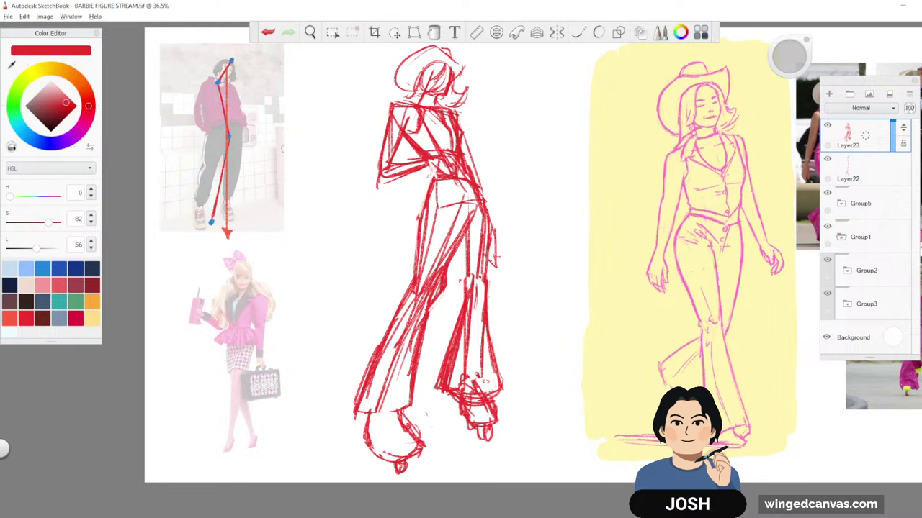
{"action": "mouse_move", "coordinate": [424, 196]}
{"action": "left_mouse_down"}
{"action": "mouse_move", "coordinate": [426, 247]}
{"action": "mouse_move", "coordinate": [386, 324]}
{"action": "left_mouse_up"}
{"action": "left_click_drag", "start_coordinate": [408, 289], "coordinate": [347, 419]}
{"action": "left_click_drag", "start_coordinate": [367, 397], "coordinate": [409, 310]}
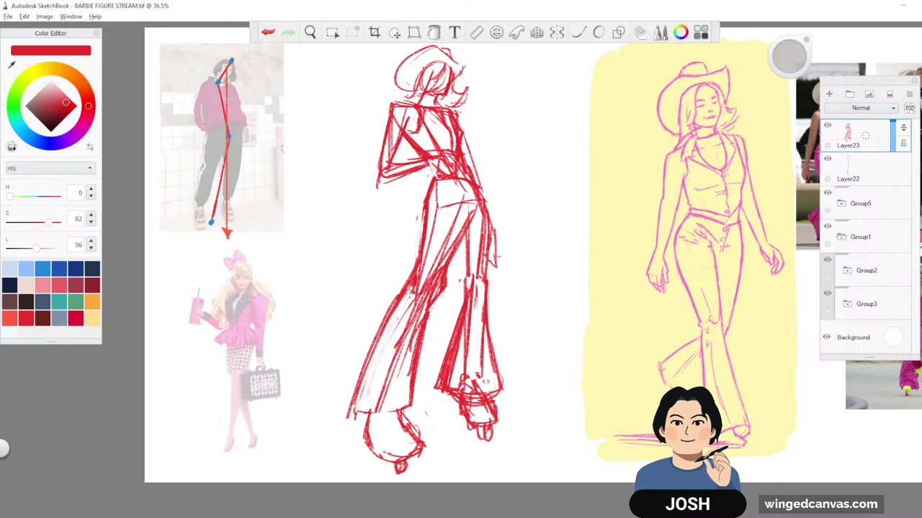
{"action": "mouse_move", "coordinate": [415, 393]}
{"action": "left_mouse_down"}
{"action": "mouse_move", "coordinate": [431, 310]}
{"action": "mouse_move", "coordinate": [412, 392]}
{"action": "left_mouse_up"}
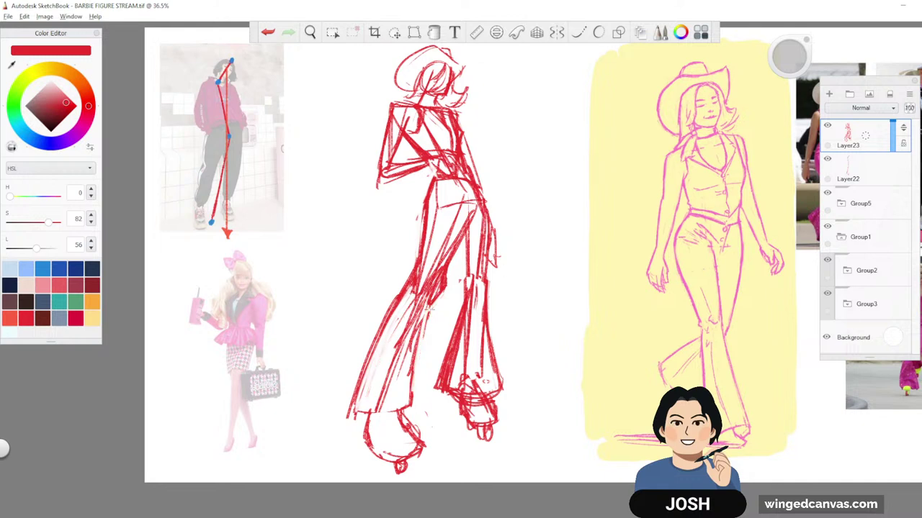
- Rework the angled leg's inner trouser edge from knee to hem and close the flare with a curved hem
{"action": "left_click_drag", "start_coordinate": [446, 282], "coordinate": [422, 338]}
{"action": "left_click_drag", "start_coordinate": [447, 271], "coordinate": [430, 296]}
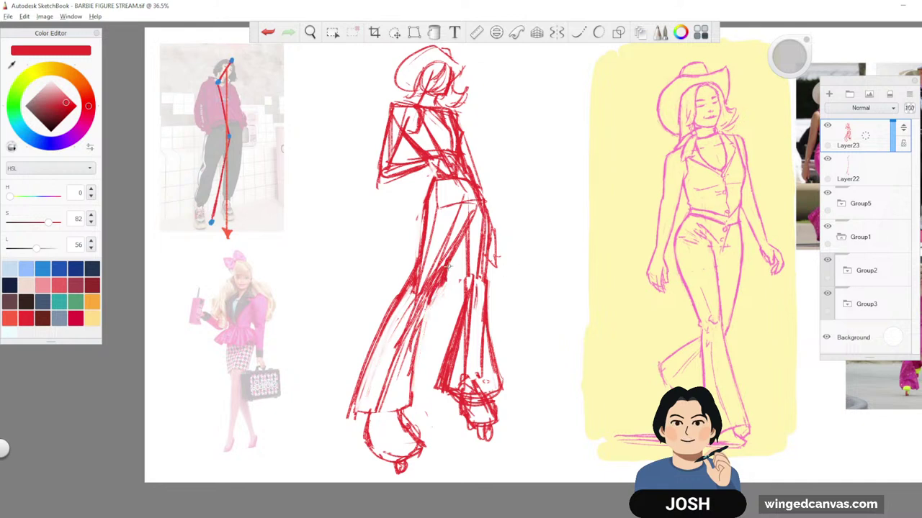
{"action": "mouse_move", "coordinate": [450, 259]}
{"action": "left_mouse_down"}
{"action": "mouse_move", "coordinate": [422, 333]}
{"action": "mouse_move", "coordinate": [422, 397]}
{"action": "left_mouse_up"}
{"action": "left_click_drag", "start_coordinate": [421, 335], "coordinate": [422, 398]}
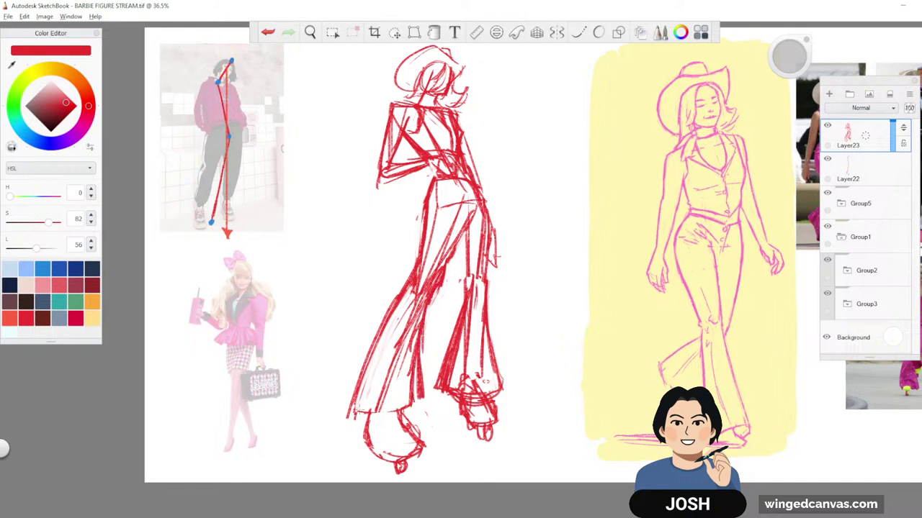
{"action": "mouse_move", "coordinate": [353, 405]}
{"action": "left_mouse_down"}
{"action": "mouse_move", "coordinate": [398, 432]}
{"action": "mouse_move", "coordinate": [408, 424]}
{"action": "left_mouse_up"}
{"action": "mouse_move", "coordinate": [422, 390]}
{"action": "left_mouse_down"}
{"action": "mouse_move", "coordinate": [412, 428]}
{"action": "mouse_move", "coordinate": [428, 408]}
{"action": "mouse_move", "coordinate": [401, 431]}
{"action": "mouse_move", "coordinate": [419, 428]}
{"action": "left_mouse_up"}
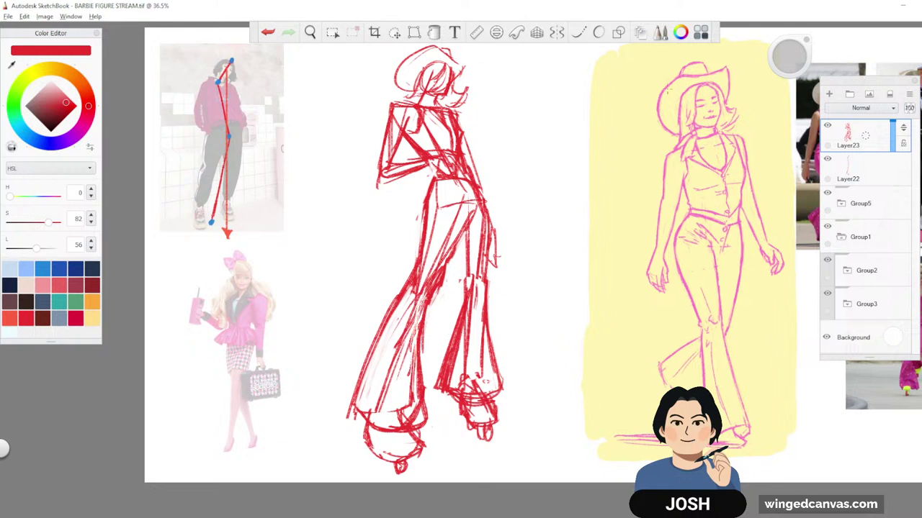
- Clean out the overlapping fold strokes inside the angled trouser leg from thigh to hem
{"action": "left_click_drag", "start_coordinate": [790, 54], "coordinate": [796, 59]}
{"action": "mouse_move", "coordinate": [417, 315]}
{"action": "left_mouse_down"}
{"action": "mouse_move", "coordinate": [411, 407]}
{"action": "mouse_move", "coordinate": [383, 409]}
{"action": "left_mouse_up"}
{"action": "left_click_drag", "start_coordinate": [441, 257], "coordinate": [417, 297]}
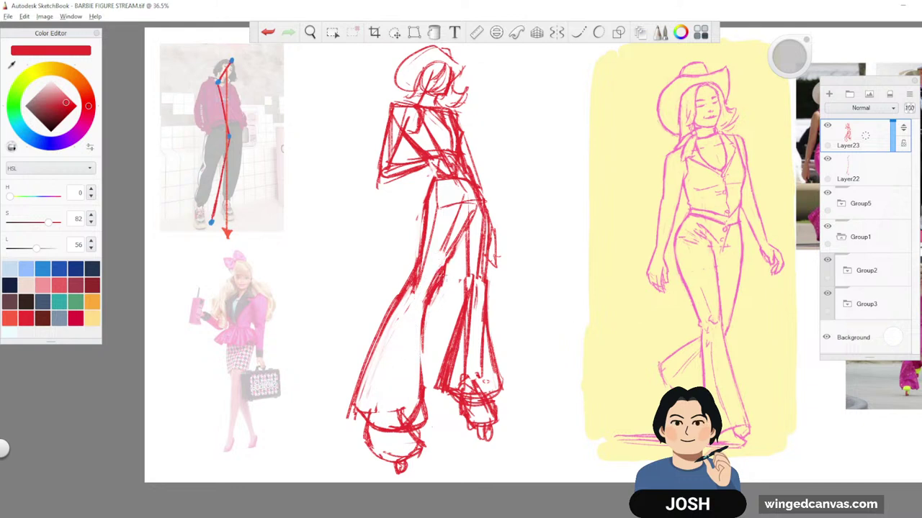
- Retrace the angled leg's inner trouser edge and extend the shoe outline on both sides below the hem
{"action": "left_click_drag", "start_coordinate": [425, 301], "coordinate": [419, 380]}
{"action": "left_click_drag", "start_coordinate": [421, 344], "coordinate": [418, 428]}
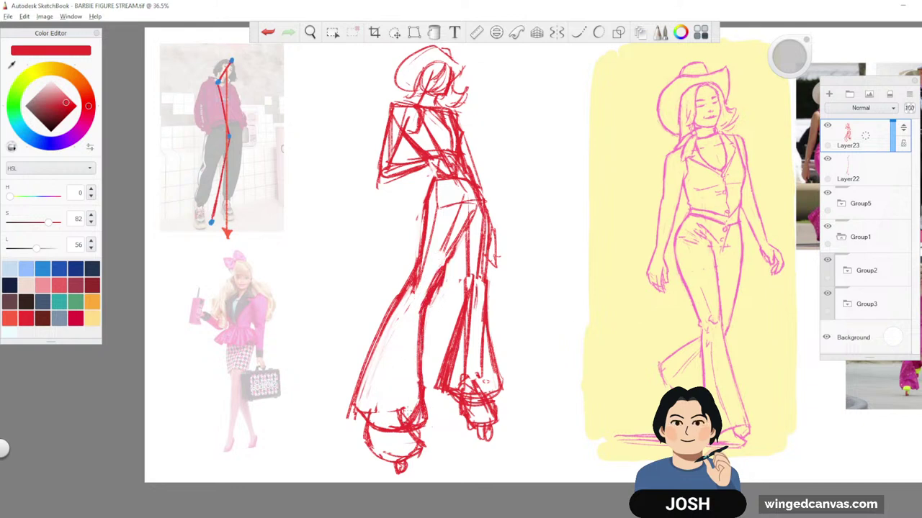
{"action": "mouse_move", "coordinate": [364, 418]}
{"action": "left_mouse_down"}
{"action": "mouse_move", "coordinate": [362, 444]}
{"action": "mouse_move", "coordinate": [396, 461]}
{"action": "left_mouse_up"}
{"action": "mouse_move", "coordinate": [415, 425]}
{"action": "left_mouse_down"}
{"action": "mouse_move", "coordinate": [432, 438]}
{"action": "mouse_move", "coordinate": [437, 465]}
{"action": "left_mouse_up"}
- Scale the whole red figure down slightly and move it a little toward the yellow-backed figure
{"action": "left_click", "coordinate": [394, 32]}
{"action": "left_click", "coordinate": [428, 54]}
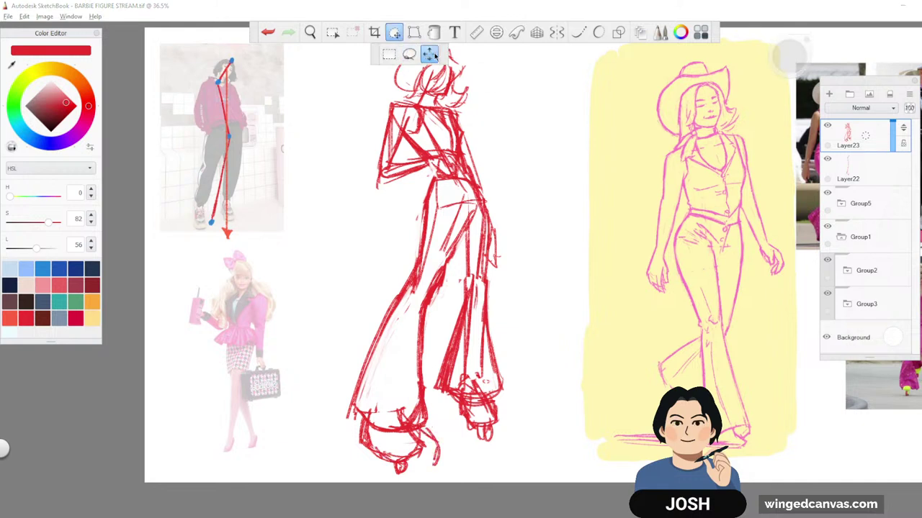
{"action": "left_click_drag", "start_coordinate": [509, 127], "coordinate": [501, 140]}
{"action": "left_click_drag", "start_coordinate": [597, 142], "coordinate": [613, 119]}
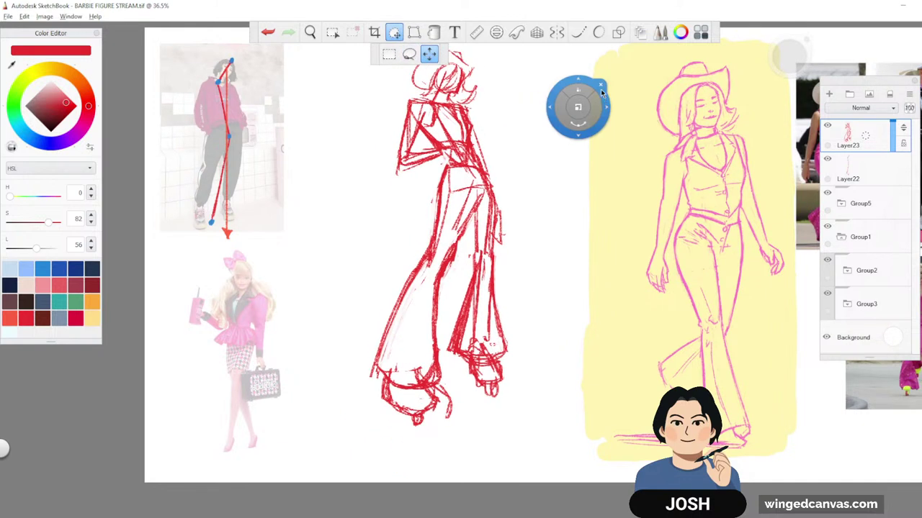
{"action": "key", "text": "Return"}
- Redraw the angled leg's shoe as a larger, chunky form with rounded shapes along its underside
{"action": "left_click_drag", "start_coordinate": [438, 381], "coordinate": [451, 421]}
{"action": "mouse_move", "coordinate": [446, 400]}
{"action": "left_mouse_down"}
{"action": "mouse_move", "coordinate": [452, 425]}
{"action": "mouse_move", "coordinate": [449, 416]}
{"action": "left_mouse_up"}
{"action": "left_click_drag", "start_coordinate": [442, 397], "coordinate": [448, 421]}
{"action": "mouse_move", "coordinate": [381, 375]}
{"action": "left_mouse_down"}
{"action": "mouse_move", "coordinate": [381, 400]}
{"action": "mouse_move", "coordinate": [407, 420]}
{"action": "left_mouse_up"}
{"action": "mouse_move", "coordinate": [416, 417]}
{"action": "left_mouse_down"}
{"action": "mouse_move", "coordinate": [434, 420]}
{"action": "mouse_move", "coordinate": [411, 421]}
{"action": "left_mouse_up"}
{"action": "mouse_move", "coordinate": [408, 421]}
{"action": "left_mouse_down"}
{"action": "mouse_move", "coordinate": [448, 426]}
{"action": "mouse_move", "coordinate": [405, 440]}
{"action": "mouse_move", "coordinate": [428, 434]}
{"action": "mouse_move", "coordinate": [430, 444]}
{"action": "mouse_move", "coordinate": [422, 443]}
{"action": "left_mouse_up"}
{"action": "left_click_drag", "start_coordinate": [393, 402], "coordinate": [384, 422]}
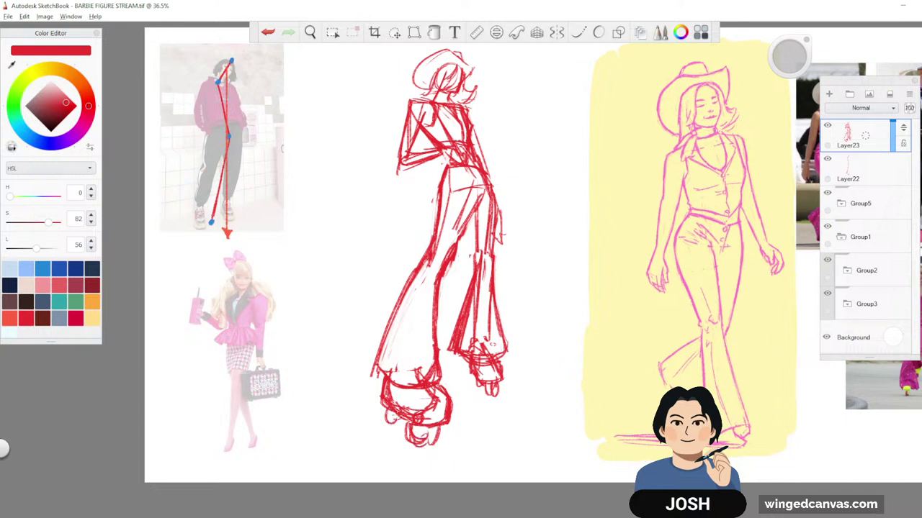
{"action": "key", "text": "space"}
{"action": "key", "text": "space"}
{"action": "left_click_drag", "start_coordinate": [569, 132], "coordinate": [578, 169]}
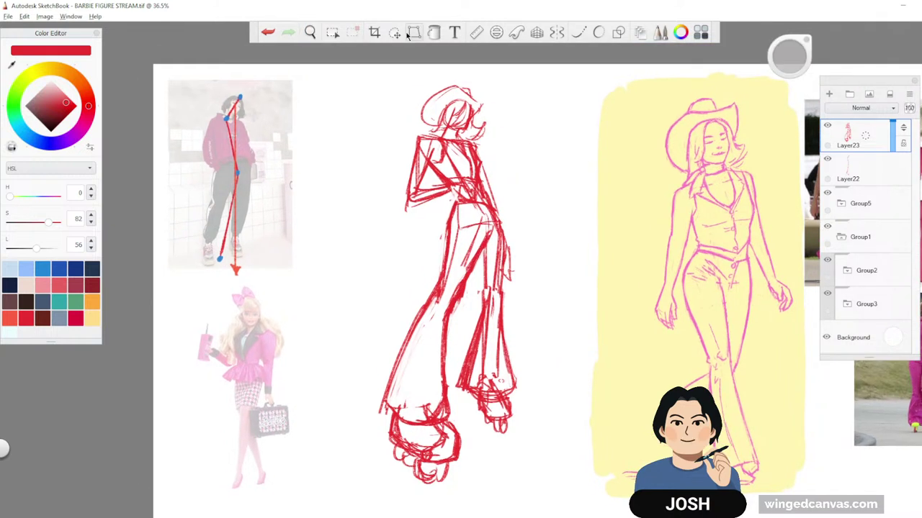
{"action": "left_click", "coordinate": [395, 33]}
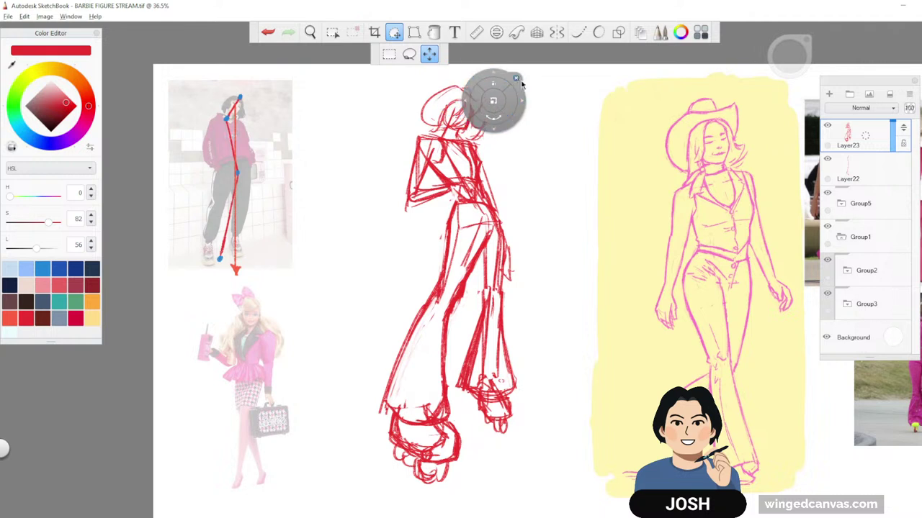
{"action": "left_click", "coordinate": [517, 79]}
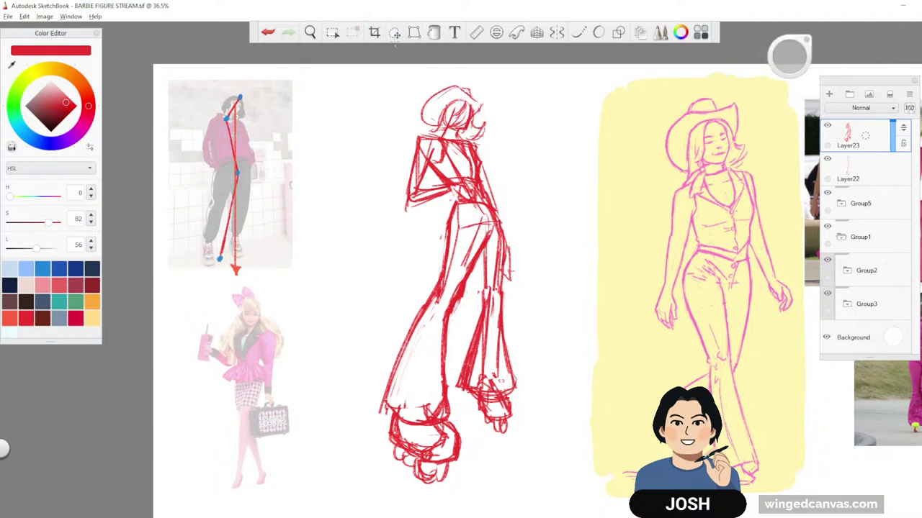
- Select the figure's head and torso with a rectangle, then cut and paste them onto a new layer
{"action": "left_click", "coordinate": [395, 32]}
{"action": "mouse_move", "coordinate": [386, 71]}
{"action": "left_mouse_down"}
{"action": "mouse_move", "coordinate": [550, 206]}
{"action": "mouse_move", "coordinate": [550, 219]}
{"action": "left_mouse_up"}
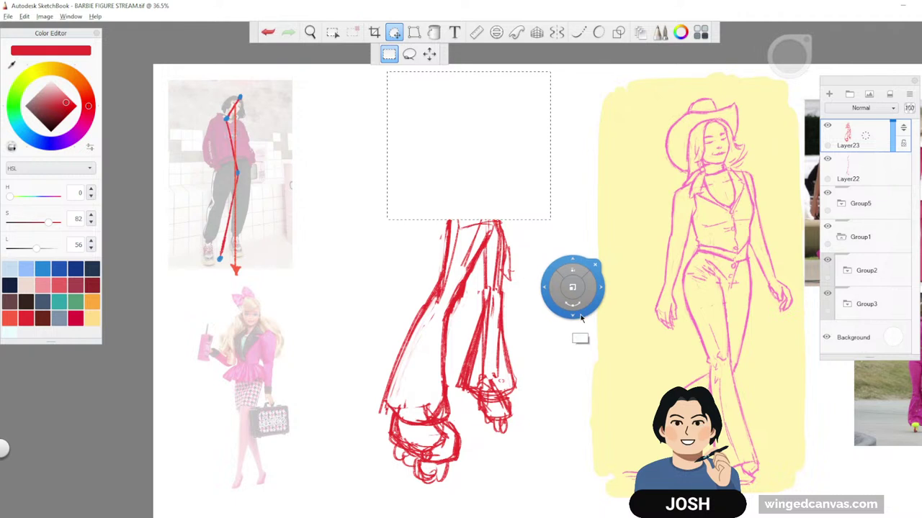
{"action": "left_click_drag", "start_coordinate": [566, 273], "coordinate": [495, 61]}
{"action": "key", "text": "ctrl+x"}
{"action": "key", "text": "ctrl+v"}
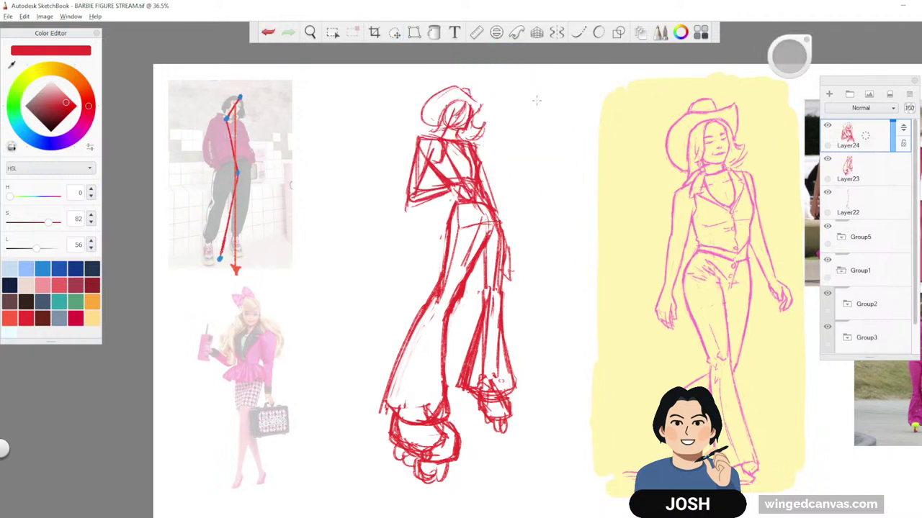
- Distort the pasted head and torso so they taper toward the top and become slightly shorter
{"action": "left_click", "coordinate": [414, 33]}
{"action": "left_click_drag", "start_coordinate": [429, 88], "coordinate": [407, 93]}
{"action": "left_click_drag", "start_coordinate": [500, 92], "coordinate": [503, 94]}
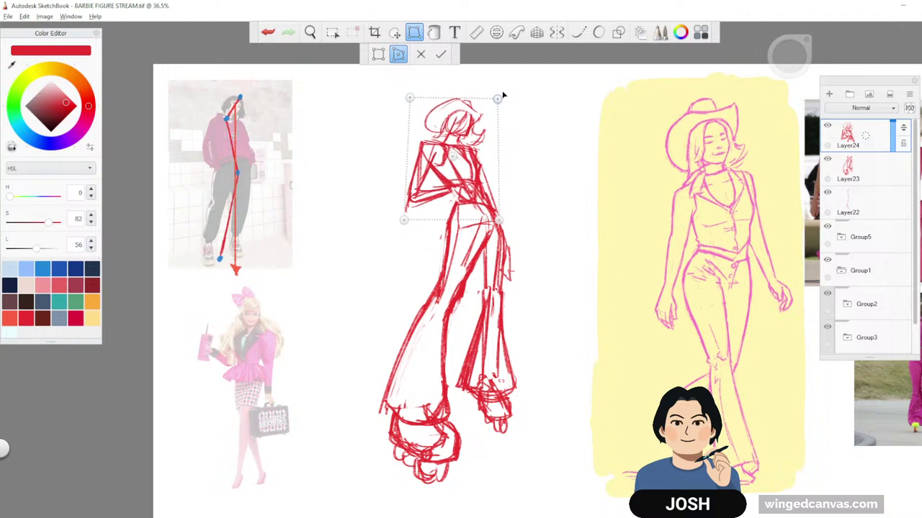
{"action": "left_click", "coordinate": [441, 54]}
- Merge Layer24 and Layer23 so the upper body and legs share one layer
{"action": "key", "text": "space"}
{"action": "left_click_drag", "start_coordinate": [664, 345], "coordinate": [686, 343]}
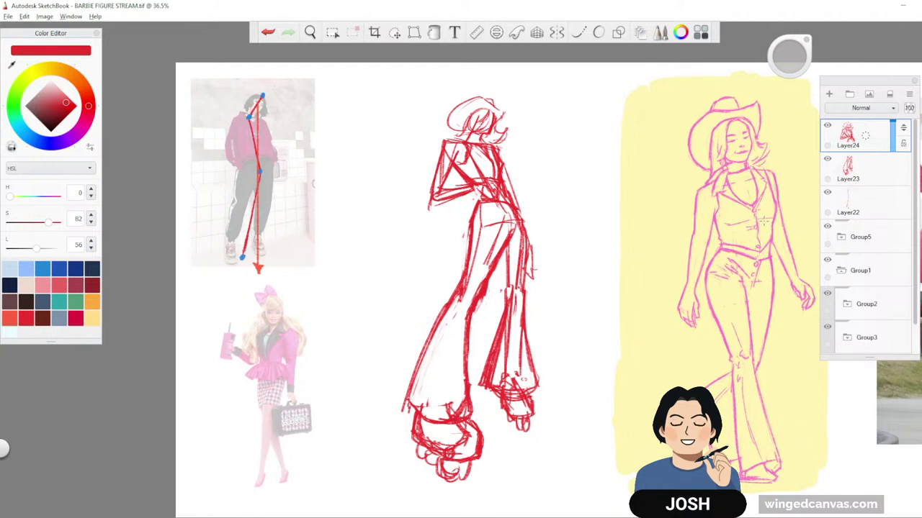
{"action": "left_click", "coordinate": [888, 156]}
{"action": "left_click", "coordinate": [886, 139], "text": "shift"}
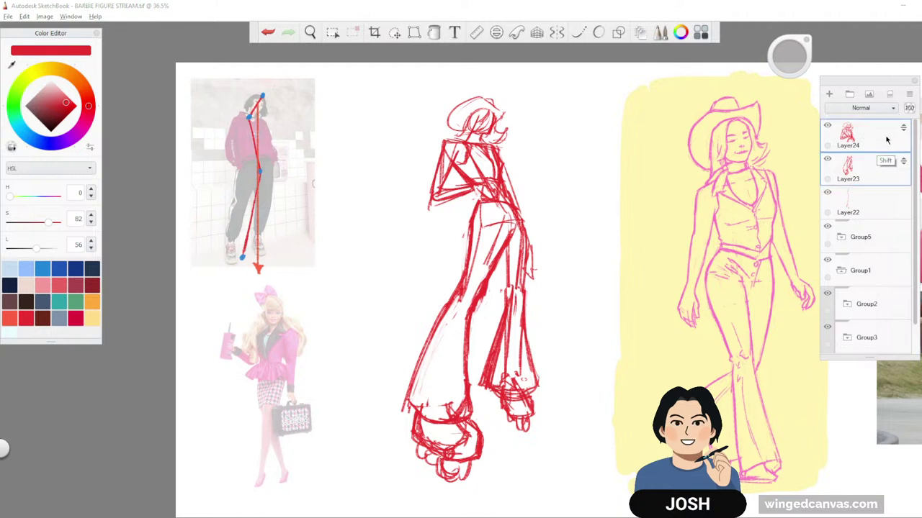
{"action": "left_click", "coordinate": [909, 94]}
{"action": "left_click", "coordinate": [893, 230]}
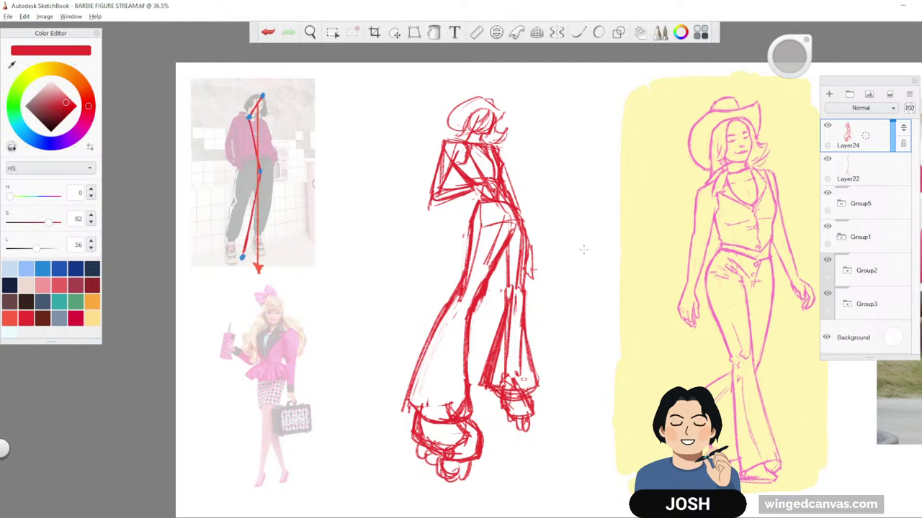
- Erase the construction strokes inside the large shoe and the dark hatching inside the straight leg's flare
{"action": "left_click_drag", "start_coordinate": [792, 58], "coordinate": [791, 52]}
{"action": "left_click_drag", "start_coordinate": [459, 445], "coordinate": [416, 429]}
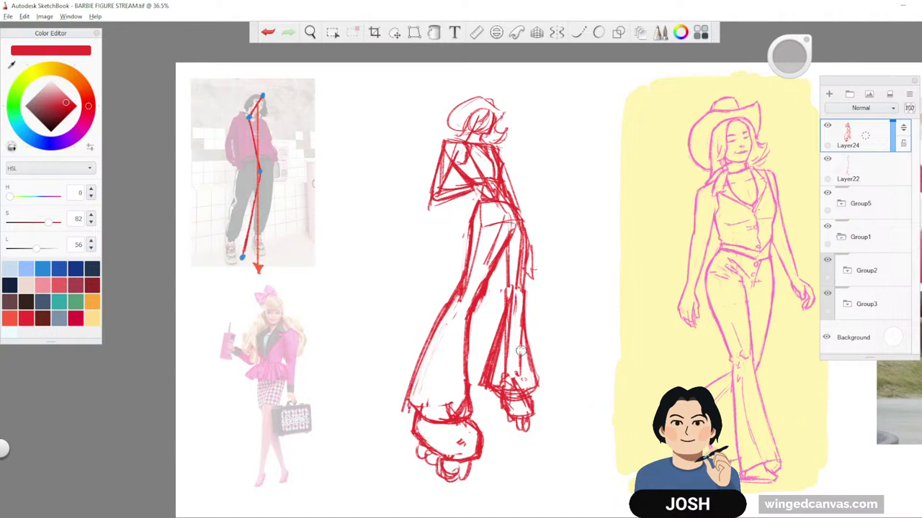
{"action": "mouse_move", "coordinate": [510, 314]}
{"action": "left_mouse_down"}
{"action": "mouse_move", "coordinate": [502, 376]}
{"action": "mouse_move", "coordinate": [495, 367]}
{"action": "left_mouse_up"}
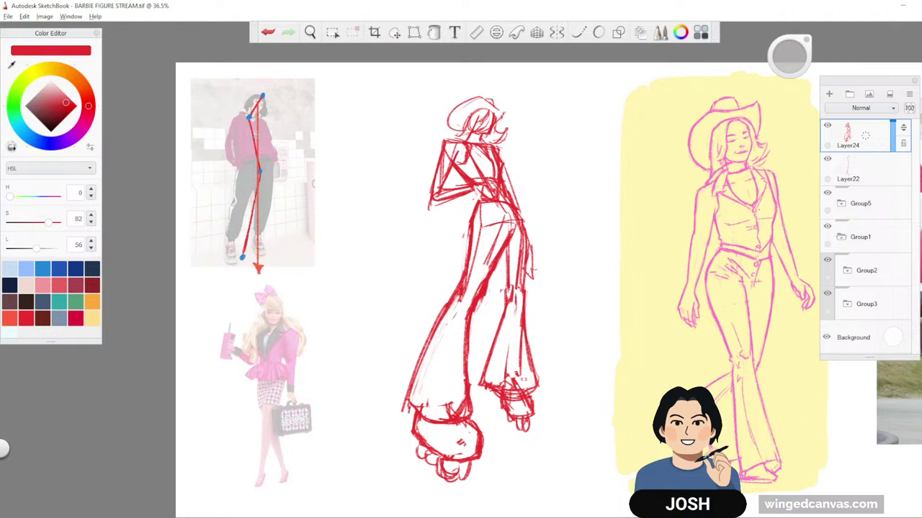
- Slim the straight leg's inner flare and erase the hanging arm and hand beside the hip
{"action": "left_click_drag", "start_coordinate": [510, 288], "coordinate": [494, 356]}
{"action": "left_click_drag", "start_coordinate": [499, 322], "coordinate": [483, 387]}
{"action": "left_click_drag", "start_coordinate": [521, 242], "coordinate": [518, 291]}
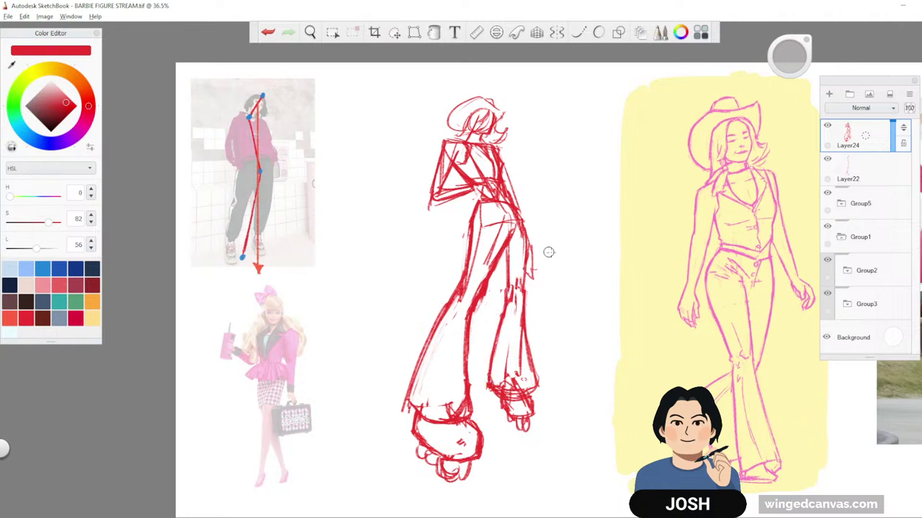
{"action": "left_click_drag", "start_coordinate": [535, 249], "coordinate": [531, 275]}
{"action": "mouse_move", "coordinate": [508, 158]}
{"action": "left_mouse_down"}
{"action": "mouse_move", "coordinate": [503, 184]}
{"action": "mouse_move", "coordinate": [522, 197]}
{"action": "left_mouse_up"}
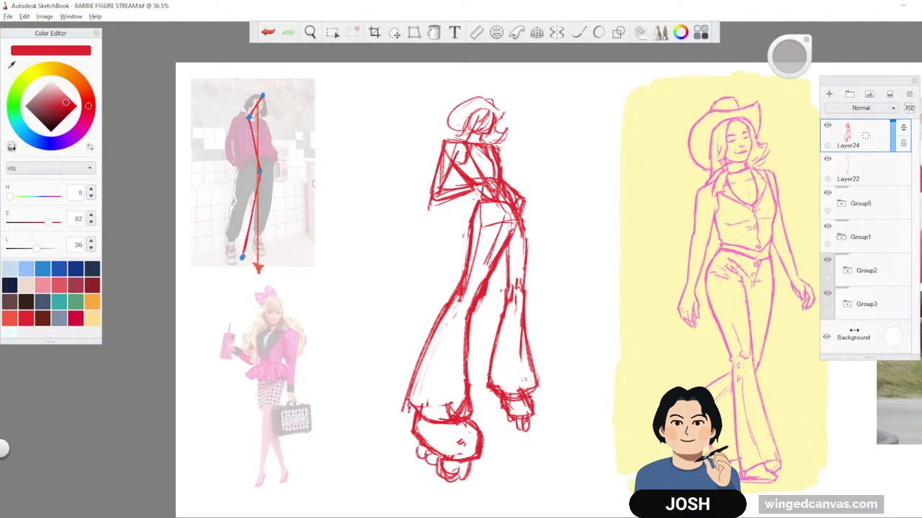
- Fade the red figure's layer and hide Layer22 with its pose guide lines
{"action": "left_click", "coordinate": [893, 139]}
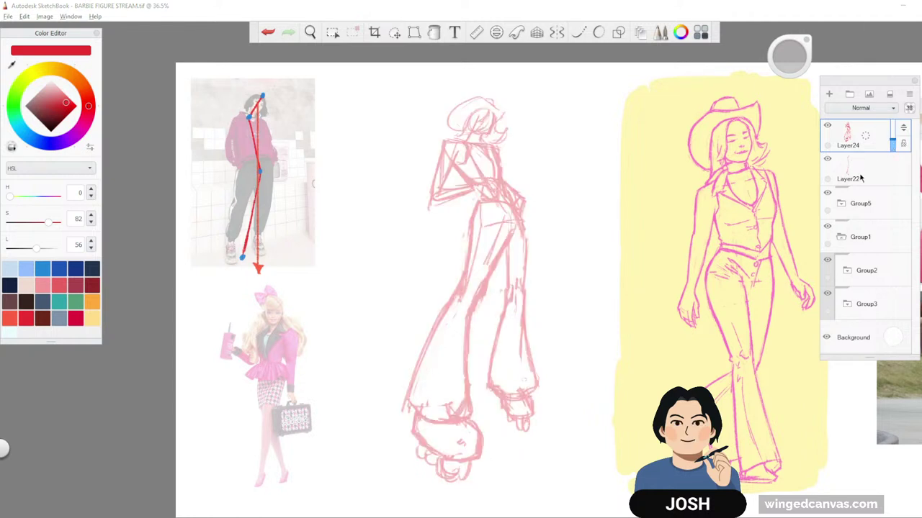
{"action": "left_click", "coordinate": [828, 160]}
- Raise the opacity of Group2 so the reference photos show at full strength
{"action": "left_click", "coordinate": [895, 270]}
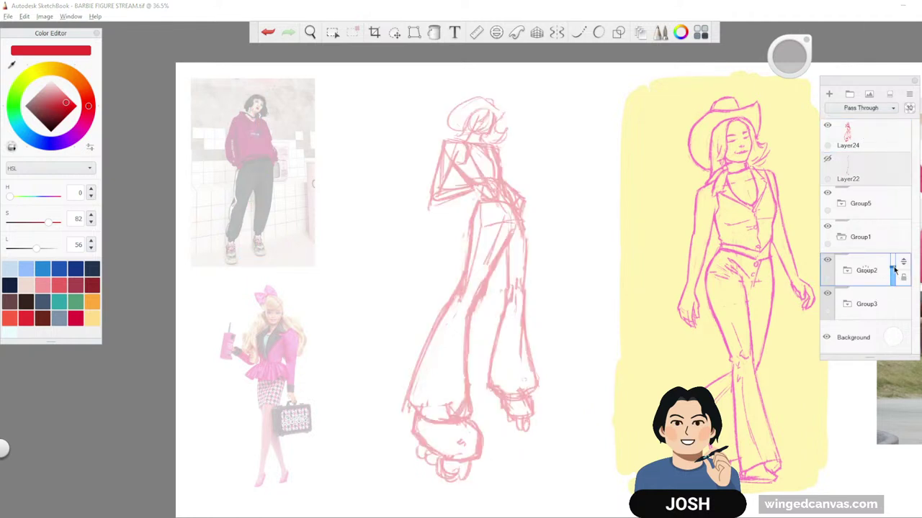
{"action": "left_click_drag", "start_coordinate": [895, 272], "coordinate": [897, 219]}
{"action": "key", "text": "space"}
{"action": "left_click_drag", "start_coordinate": [705, 321], "coordinate": [628, 312]}
- Lower Layer24's opacity further and add a new layer above it for the refined drawing
{"action": "left_click", "coordinate": [883, 134]}
{"action": "left_click_drag", "start_coordinate": [892, 140], "coordinate": [893, 146]}
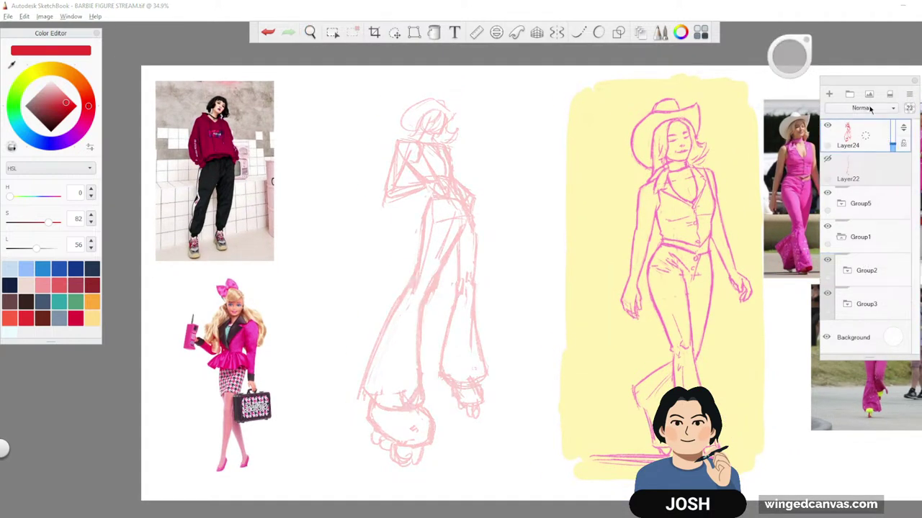
{"action": "left_click", "coordinate": [829, 93]}
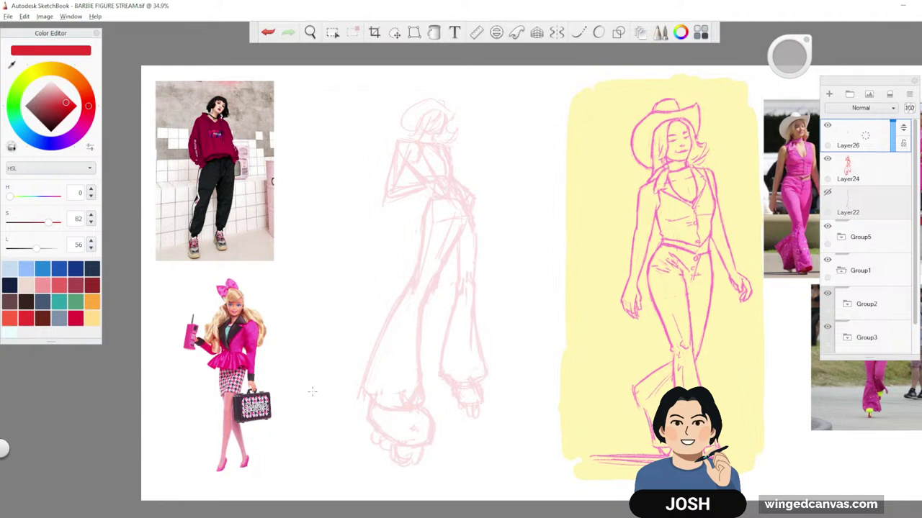
- Try two upward-converging perspective arrows along either side of the faded figure, then undo them
{"action": "mouse_move", "coordinate": [293, 451]}
{"action": "left_mouse_down"}
{"action": "mouse_move", "coordinate": [352, 243]}
{"action": "mouse_move", "coordinate": [362, 163]}
{"action": "left_mouse_up"}
{"action": "mouse_move", "coordinate": [547, 431]}
{"action": "left_mouse_down"}
{"action": "mouse_move", "coordinate": [446, 157]}
{"action": "mouse_move", "coordinate": [474, 169]}
{"action": "left_mouse_up"}
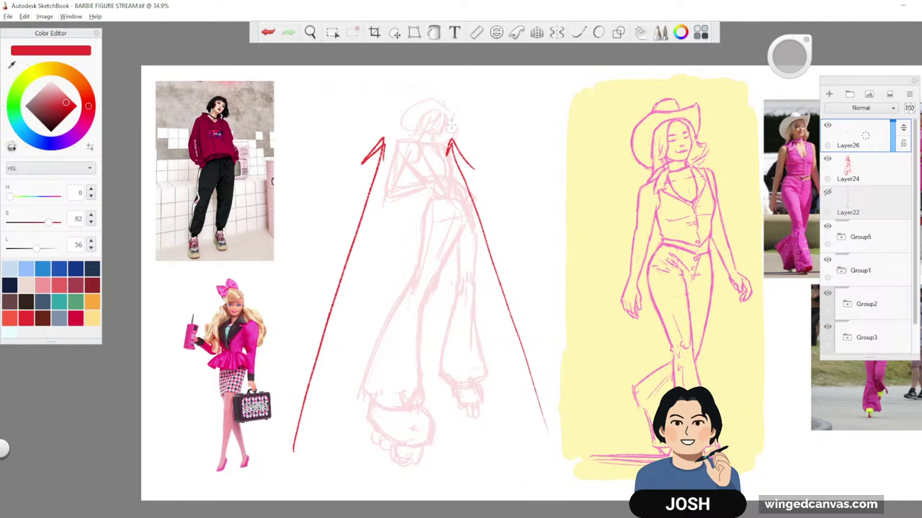
{"action": "key", "text": "ctrl+z"}
{"action": "key", "text": "ctrl+z"}
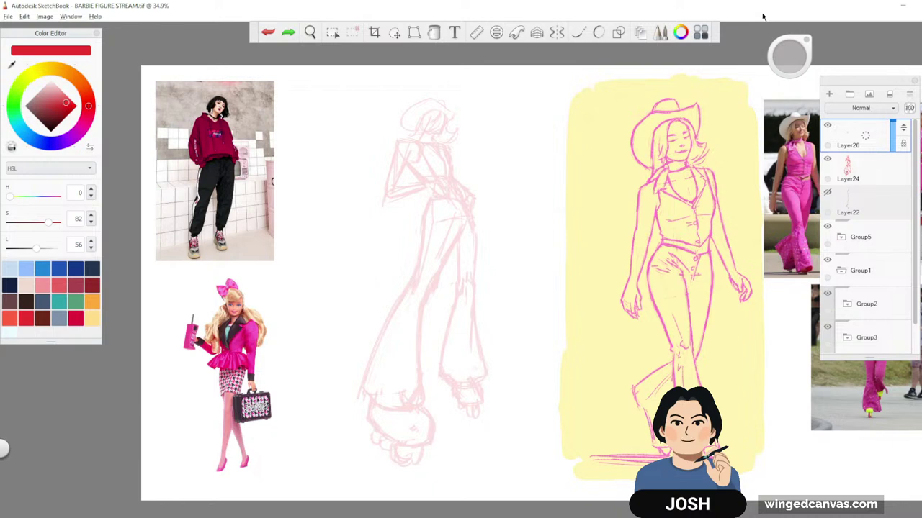
- Draw the front edge of the face and the round cranium in red over the faded figure's head
{"action": "key", "text": "space"}
{"action": "left_click_drag", "start_coordinate": [480, 133], "coordinate": [537, 90]}
{"action": "left_click_drag", "start_coordinate": [511, 126], "coordinate": [596, 220]}
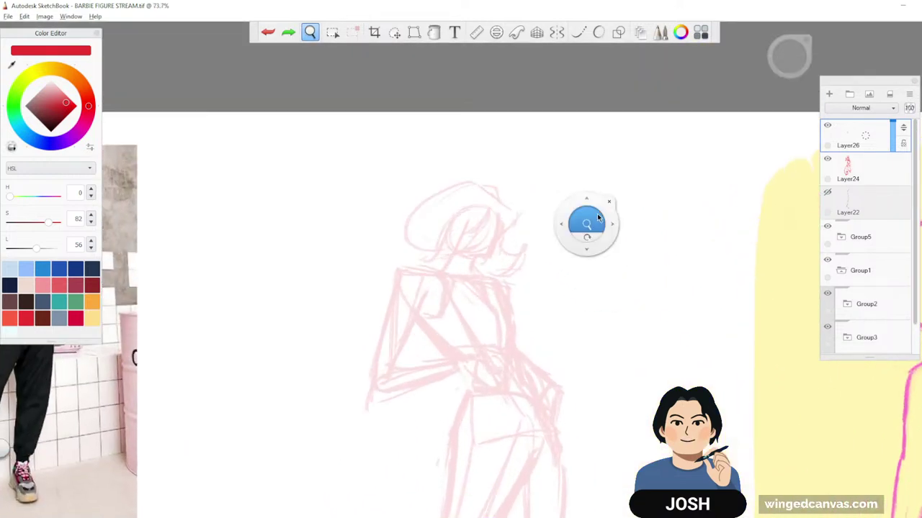
{"action": "left_click_drag", "start_coordinate": [479, 255], "coordinate": [601, 262]}
{"action": "left_click_drag", "start_coordinate": [733, 252], "coordinate": [503, 331]}
{"action": "left_click_drag", "start_coordinate": [595, 138], "coordinate": [595, 147]}
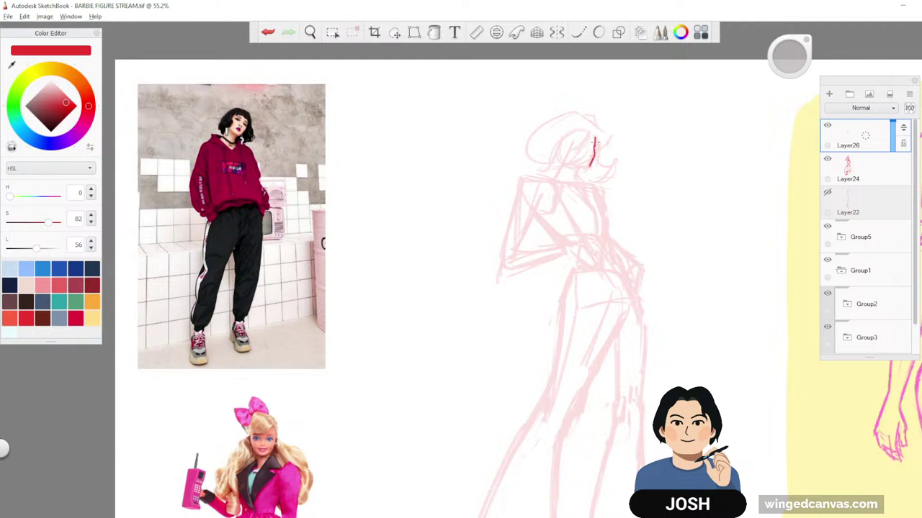
{"action": "key", "text": "space"}
{"action": "left_click_drag", "start_coordinate": [587, 149], "coordinate": [604, 146]}
{"action": "left_click_drag", "start_coordinate": [616, 183], "coordinate": [563, 216]}
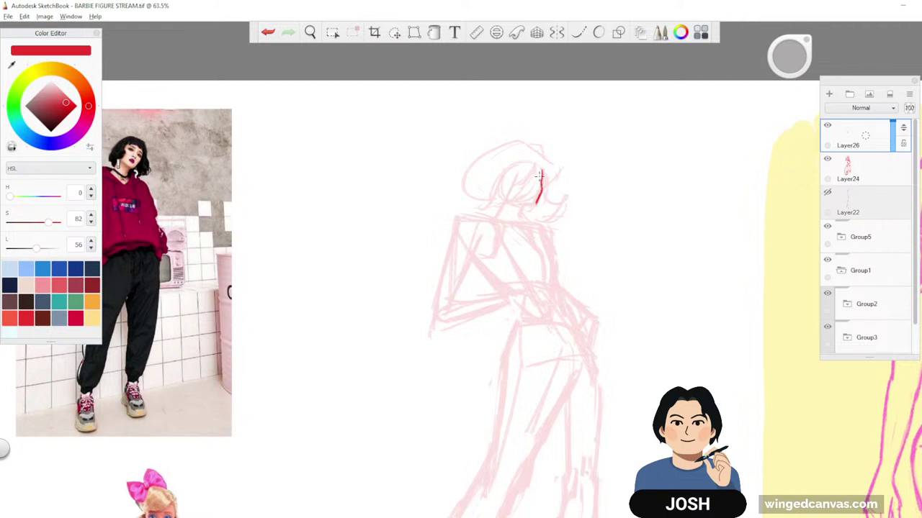
{"action": "mouse_move", "coordinate": [537, 159]}
{"action": "left_mouse_down"}
{"action": "mouse_move", "coordinate": [514, 154]}
{"action": "mouse_move", "coordinate": [506, 169]}
{"action": "mouse_move", "coordinate": [542, 153]}
{"action": "mouse_move", "coordinate": [542, 180]}
{"action": "mouse_move", "coordinate": [532, 154]}
{"action": "mouse_move", "coordinate": [542, 154]}
{"action": "mouse_move", "coordinate": [538, 182]}
{"action": "left_mouse_up"}
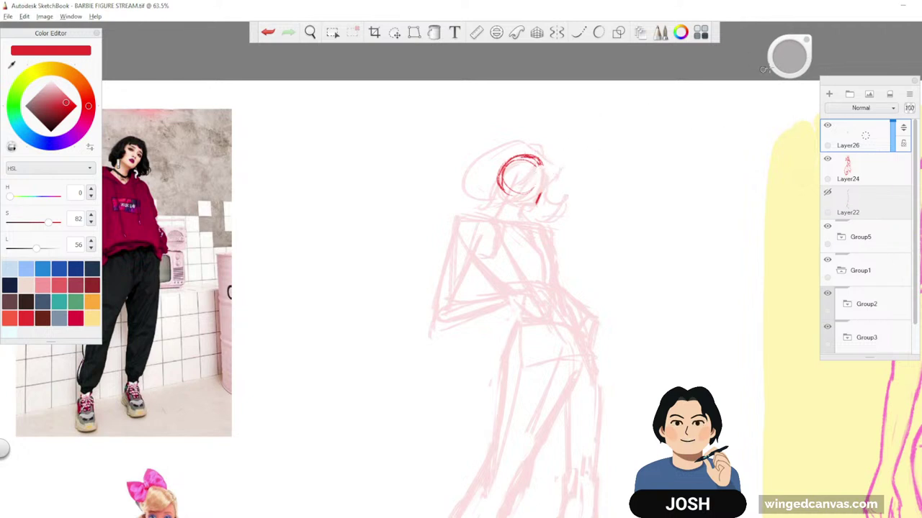
- Refine the head's contour, redrawing the face's front edge down around the chin
{"action": "left_click_drag", "start_coordinate": [513, 165], "coordinate": [506, 194]}
{"action": "left_click_drag", "start_coordinate": [787, 59], "coordinate": [783, 60]}
{"action": "left_click_drag", "start_coordinate": [543, 186], "coordinate": [537, 203]}
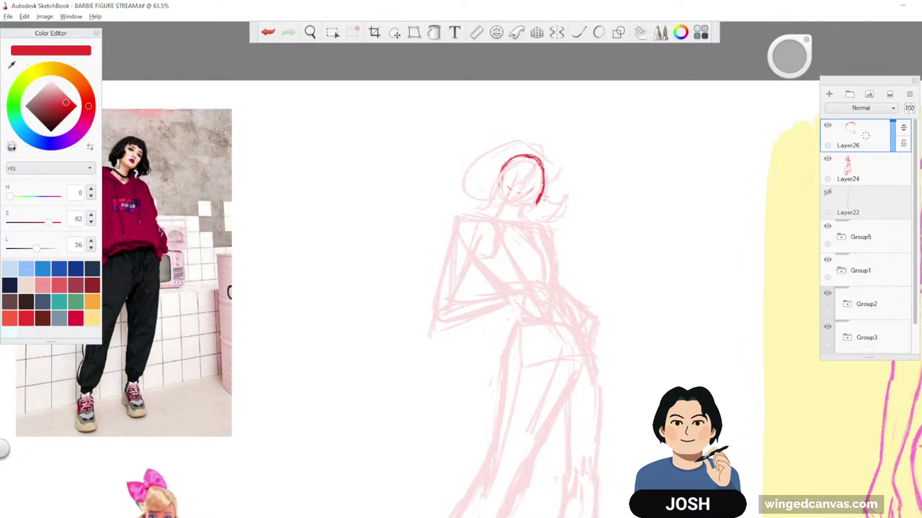
{"action": "key", "text": "ctrl+z"}
{"action": "mouse_move", "coordinate": [544, 187]}
{"action": "left_mouse_down"}
{"action": "mouse_move", "coordinate": [537, 204]}
{"action": "mouse_move", "coordinate": [526, 204]}
{"action": "left_mouse_up"}
{"action": "mouse_move", "coordinate": [504, 168]}
{"action": "left_mouse_down"}
{"action": "mouse_move", "coordinate": [534, 156]}
{"action": "mouse_move", "coordinate": [508, 160]}
{"action": "mouse_move", "coordinate": [543, 162]}
{"action": "mouse_move", "coordinate": [521, 160]}
{"action": "mouse_move", "coordinate": [500, 171]}
{"action": "left_mouse_up"}
- Add the nose, lips and eye to the upturned face
{"action": "key", "text": "space"}
{"action": "mouse_move", "coordinate": [479, 369]}
{"action": "left_mouse_down"}
{"action": "mouse_move", "coordinate": [528, 311]}
{"action": "mouse_move", "coordinate": [498, 333]}
{"action": "mouse_move", "coordinate": [483, 383]}
{"action": "left_mouse_up"}
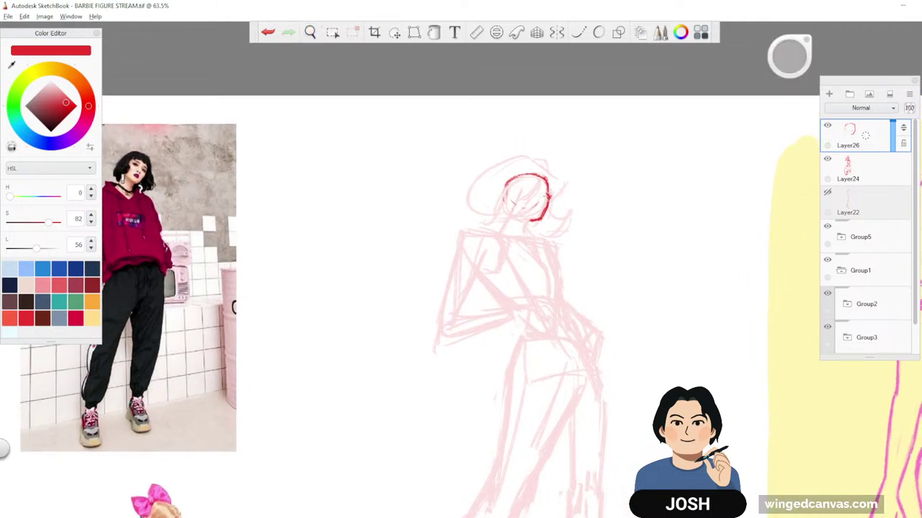
{"action": "key", "text": "space"}
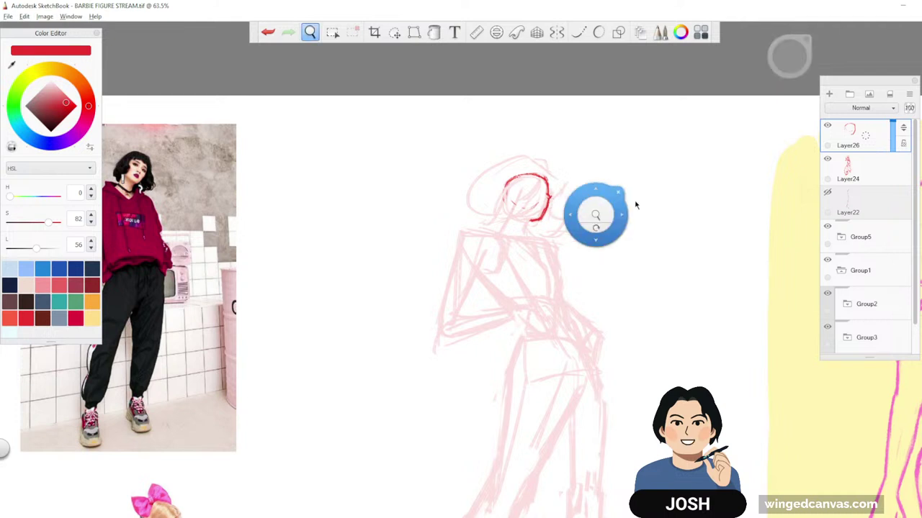
{"action": "left_click_drag", "start_coordinate": [602, 239], "coordinate": [670, 188]}
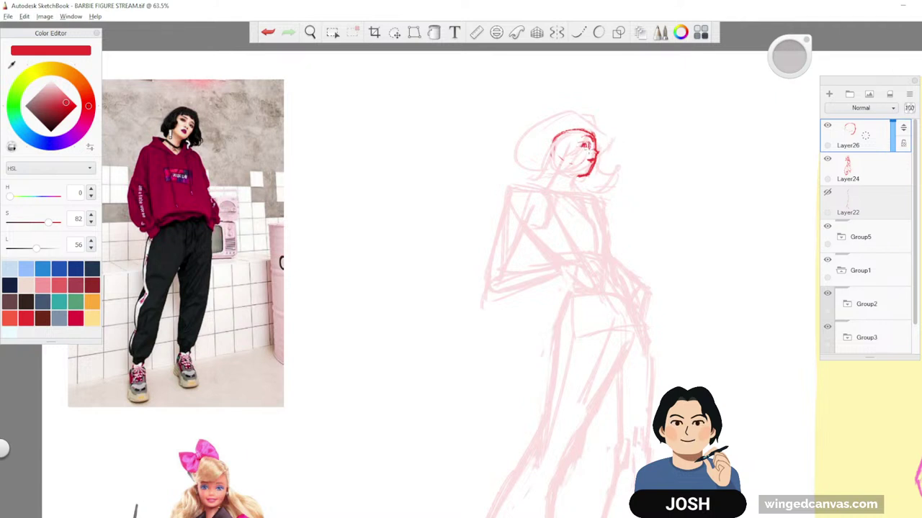
{"action": "left_click_drag", "start_coordinate": [588, 148], "coordinate": [588, 142]}
{"action": "scroll", "coordinate": [587, 148], "scroll_direction": "up", "scroll_amount": 2}
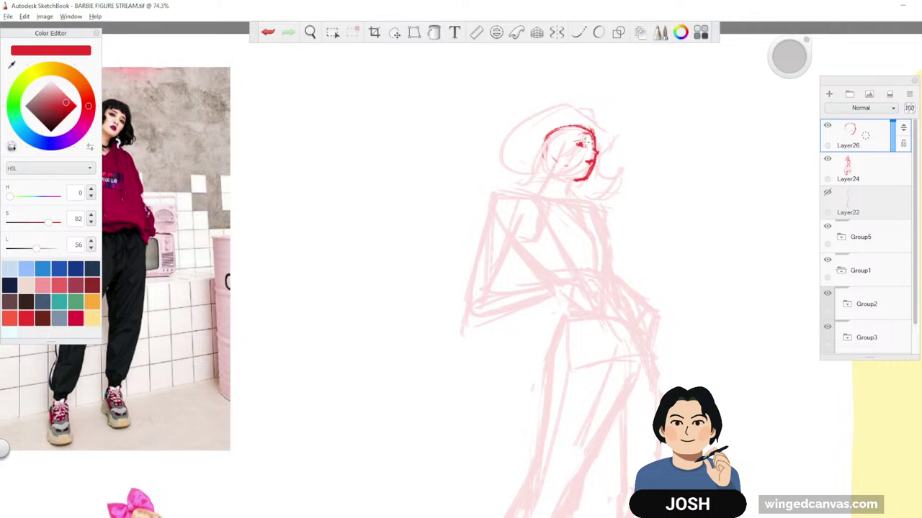
- Lasso the eye and nudge it into a better position on the face
{"action": "left_click", "coordinate": [395, 33]}
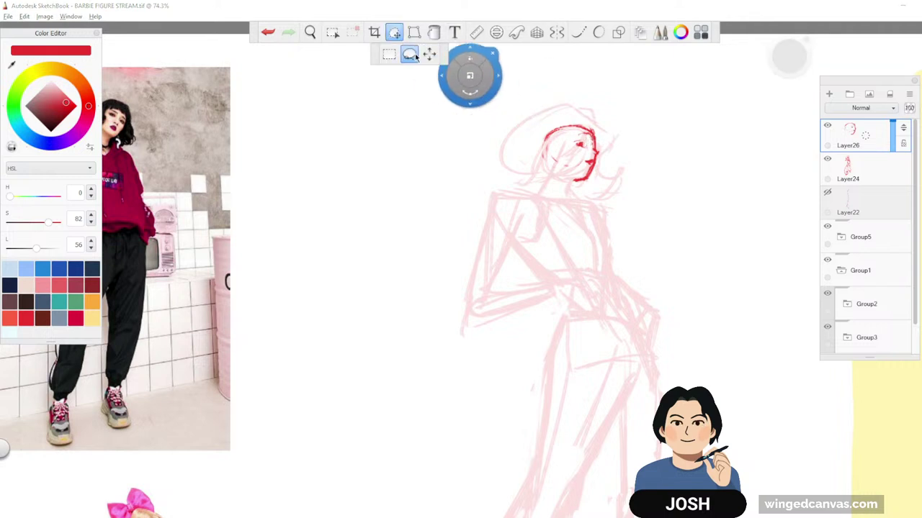
{"action": "left_click_drag", "start_coordinate": [679, 180], "coordinate": [681, 178]}
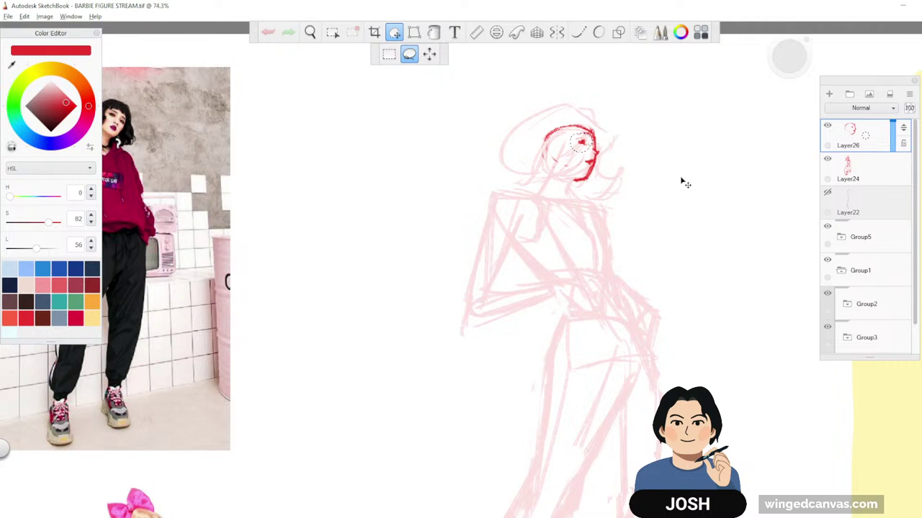
{"action": "left_click", "coordinate": [585, 135]}
{"action": "key", "text": "Escape"}
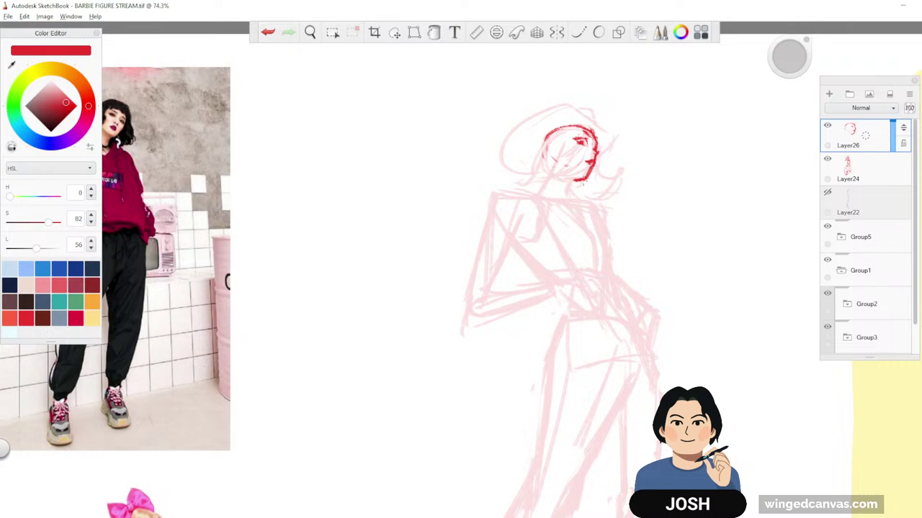
- Draw the underside of the chin, the front of the neck and the jawline of the tilted head
{"action": "left_click_drag", "start_coordinate": [588, 177], "coordinate": [567, 189]}
{"action": "key", "text": "space"}
{"action": "key", "text": "space"}
{"action": "left_click_drag", "start_coordinate": [634, 179], "coordinate": [563, 264]}
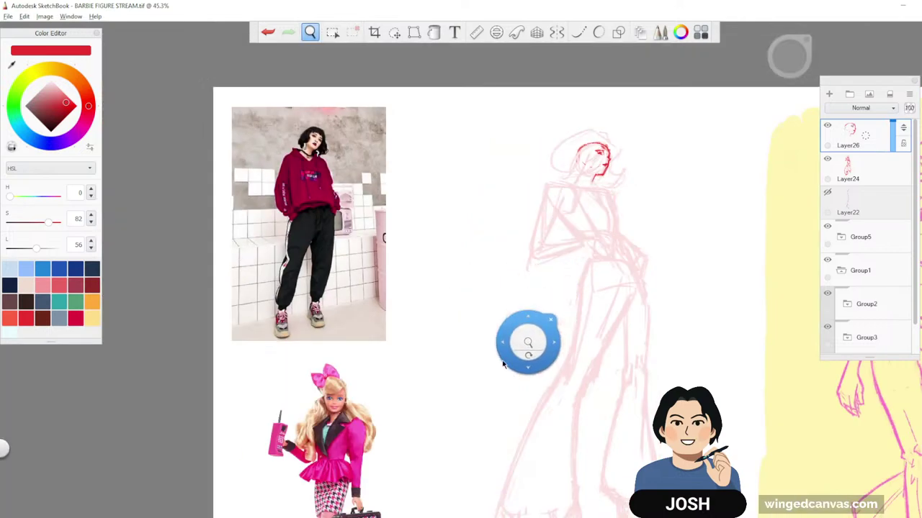
{"action": "left_click_drag", "start_coordinate": [612, 201], "coordinate": [646, 162]}
{"action": "left_click_drag", "start_coordinate": [646, 213], "coordinate": [687, 185]}
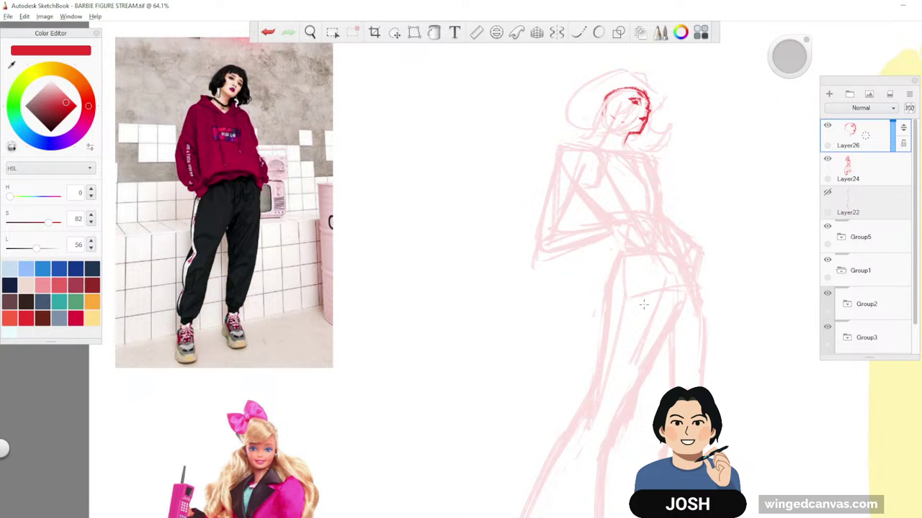
{"action": "key", "text": "space"}
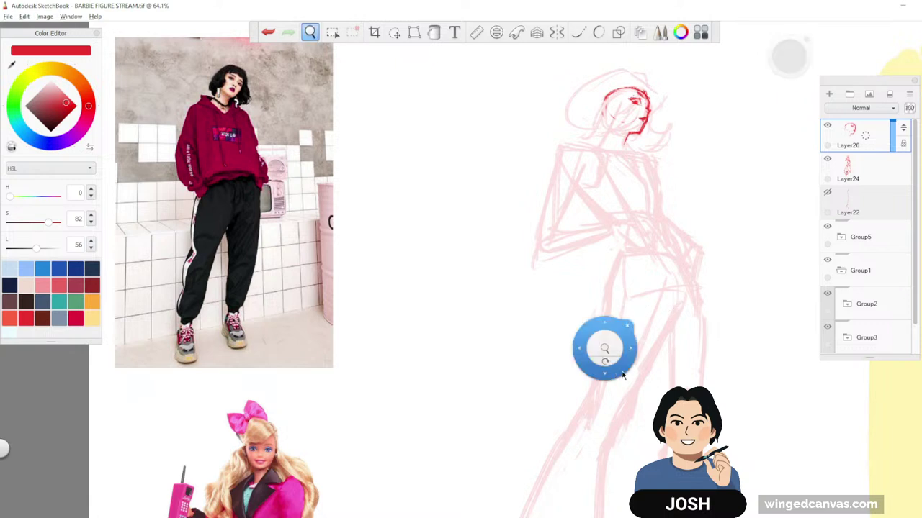
{"action": "left_click_drag", "start_coordinate": [591, 395], "coordinate": [554, 401]}
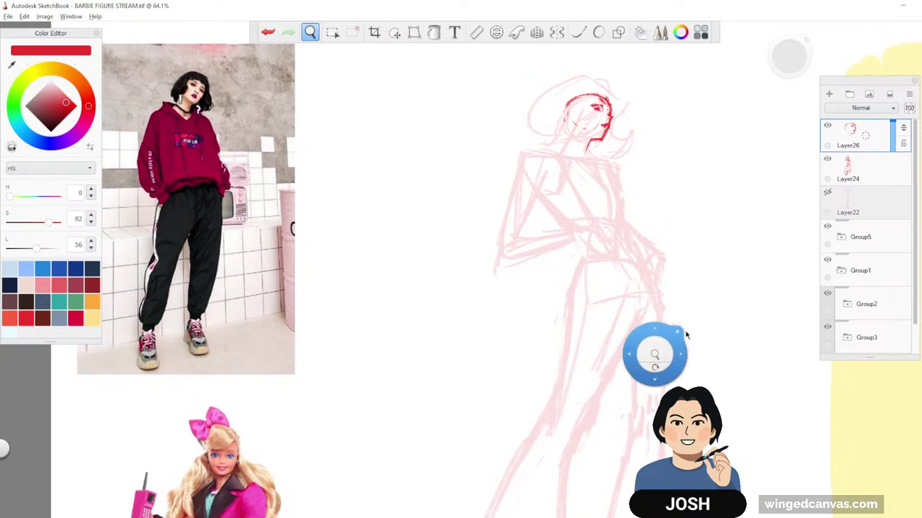
{"action": "left_click_drag", "start_coordinate": [654, 356], "coordinate": [674, 368]}
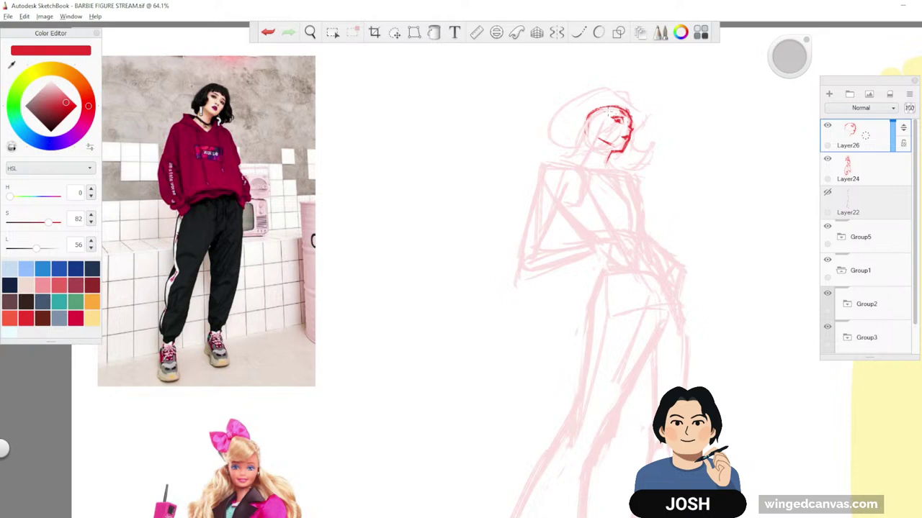
- Try a red guide stroke beside the pink figure's hat, then undo it
{"action": "key", "text": "space"}
{"action": "left_click_drag", "start_coordinate": [631, 316], "coordinate": [304, 365]}
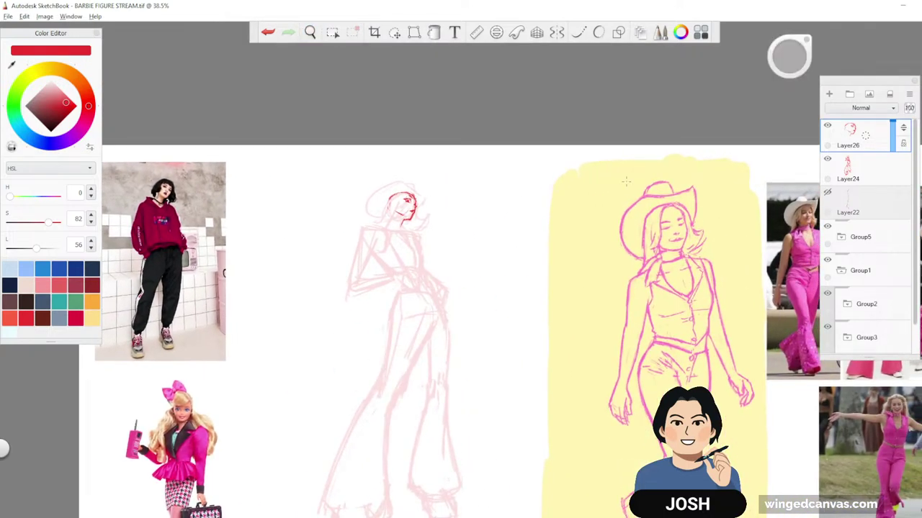
{"action": "mouse_move", "coordinate": [528, 194]}
{"action": "left_mouse_down"}
{"action": "mouse_move", "coordinate": [598, 215]}
{"action": "mouse_move", "coordinate": [589, 220]}
{"action": "left_mouse_up"}
{"action": "key", "text": "ctrl+z"}
- Draw the hair framing the face with flicked ends on both sides, and the neckerchief around the neck
{"action": "key", "text": "space"}
{"action": "left_click_drag", "start_coordinate": [452, 222], "coordinate": [504, 270]}
{"action": "left_click_drag", "start_coordinate": [502, 288], "coordinate": [462, 285]}
{"action": "mouse_move", "coordinate": [346, 174]}
{"action": "left_mouse_down"}
{"action": "mouse_move", "coordinate": [314, 200]}
{"action": "mouse_move", "coordinate": [324, 197]}
{"action": "mouse_move", "coordinate": [311, 184]}
{"action": "mouse_move", "coordinate": [301, 210]}
{"action": "mouse_move", "coordinate": [322, 220]}
{"action": "left_mouse_up"}
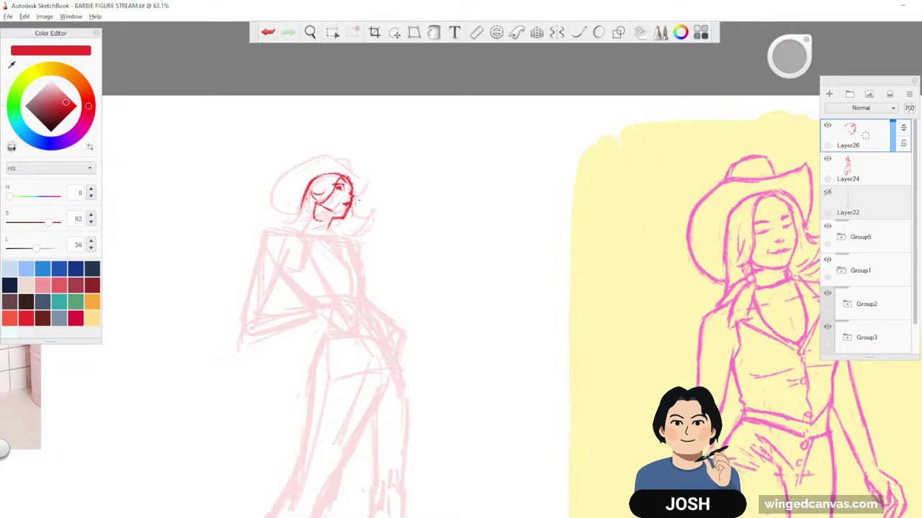
{"action": "mouse_move", "coordinate": [353, 201]}
{"action": "left_mouse_down"}
{"action": "mouse_move", "coordinate": [355, 216]}
{"action": "mouse_move", "coordinate": [372, 213]}
{"action": "mouse_move", "coordinate": [329, 236]}
{"action": "mouse_move", "coordinate": [315, 228]}
{"action": "mouse_move", "coordinate": [327, 220]}
{"action": "mouse_move", "coordinate": [327, 228]}
{"action": "mouse_move", "coordinate": [308, 222]}
{"action": "mouse_move", "coordinate": [304, 240]}
{"action": "mouse_move", "coordinate": [316, 230]}
{"action": "left_mouse_up"}
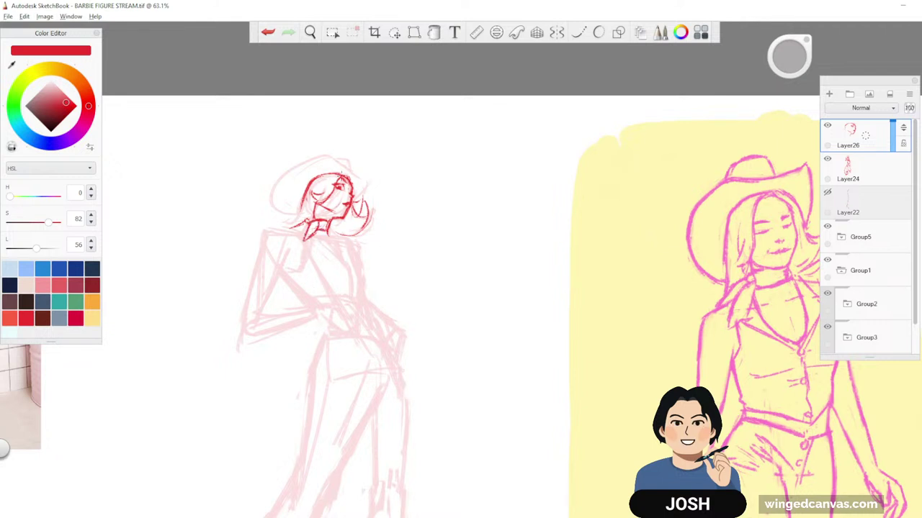
{"action": "left_click_drag", "start_coordinate": [310, 190], "coordinate": [281, 229]}
{"action": "left_click_drag", "start_coordinate": [300, 206], "coordinate": [290, 222]}
- Draw the cowboy hat's broad curved brim, sweeping over the head to a pointed tip in front of the face
{"action": "mouse_move", "coordinate": [328, 153]}
{"action": "left_mouse_down"}
{"action": "mouse_move", "coordinate": [288, 171]}
{"action": "mouse_move", "coordinate": [272, 209]}
{"action": "mouse_move", "coordinate": [300, 167]}
{"action": "left_mouse_up"}
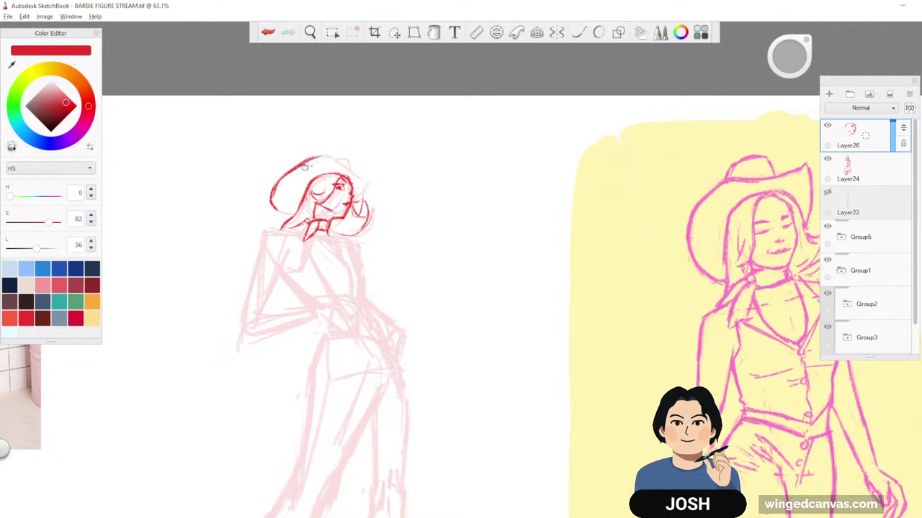
{"action": "mouse_move", "coordinate": [304, 166]}
{"action": "left_mouse_down"}
{"action": "mouse_move", "coordinate": [272, 196]}
{"action": "mouse_move", "coordinate": [275, 180]}
{"action": "mouse_move", "coordinate": [326, 154]}
{"action": "left_mouse_up"}
{"action": "left_click_drag", "start_coordinate": [273, 188], "coordinate": [269, 209]}
{"action": "left_click_drag", "start_coordinate": [270, 206], "coordinate": [285, 215]}
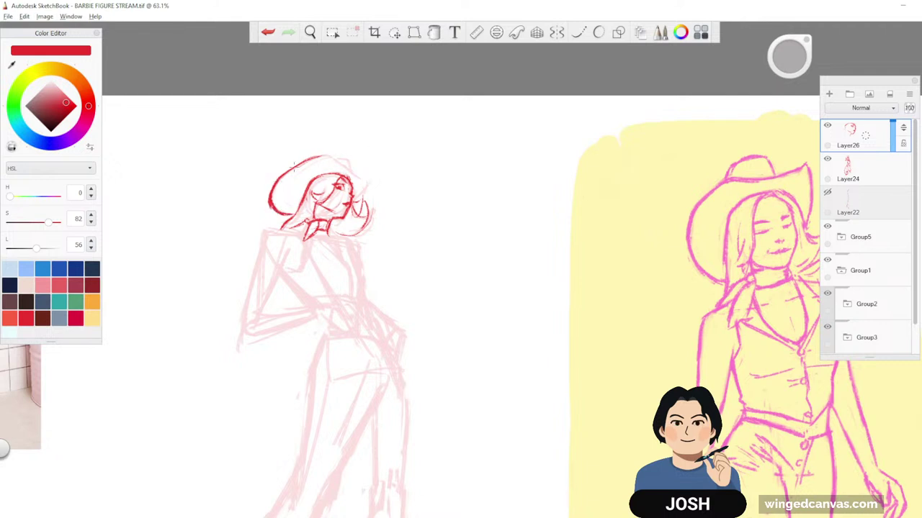
{"action": "mouse_move", "coordinate": [293, 166]}
{"action": "left_mouse_down"}
{"action": "mouse_move", "coordinate": [330, 155]}
{"action": "mouse_move", "coordinate": [322, 153]}
{"action": "left_mouse_up"}
{"action": "mouse_move", "coordinate": [319, 154]}
{"action": "left_mouse_down"}
{"action": "mouse_move", "coordinate": [357, 157]}
{"action": "mouse_move", "coordinate": [344, 152]}
{"action": "mouse_move", "coordinate": [373, 170]}
{"action": "mouse_move", "coordinate": [363, 193]}
{"action": "left_mouse_up"}
- Try two long diagonal guide lines past the ends of the hat brim, then undo them
{"action": "left_click_drag", "start_coordinate": [191, 174], "coordinate": [288, 223]}
{"action": "left_click_drag", "start_coordinate": [300, 102], "coordinate": [401, 207]}
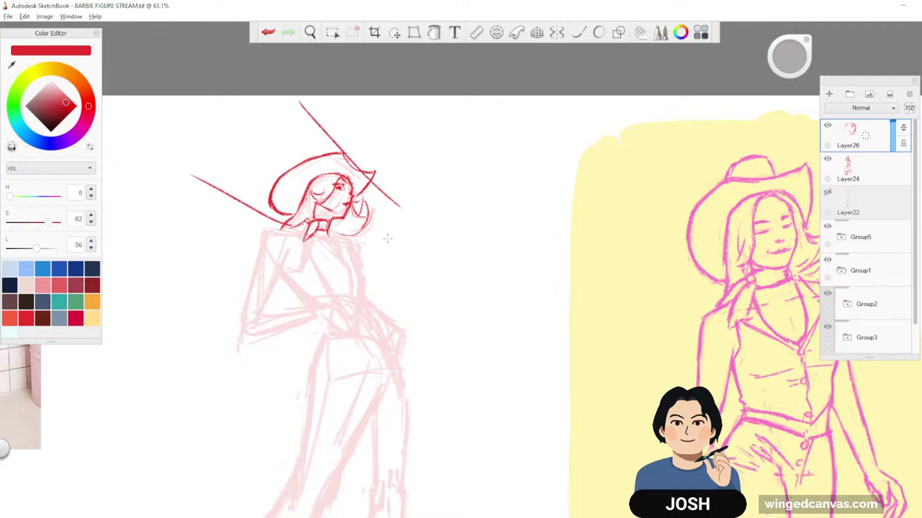
{"action": "key", "text": "ctrl+z"}
{"action": "key", "text": "ctrl+z"}
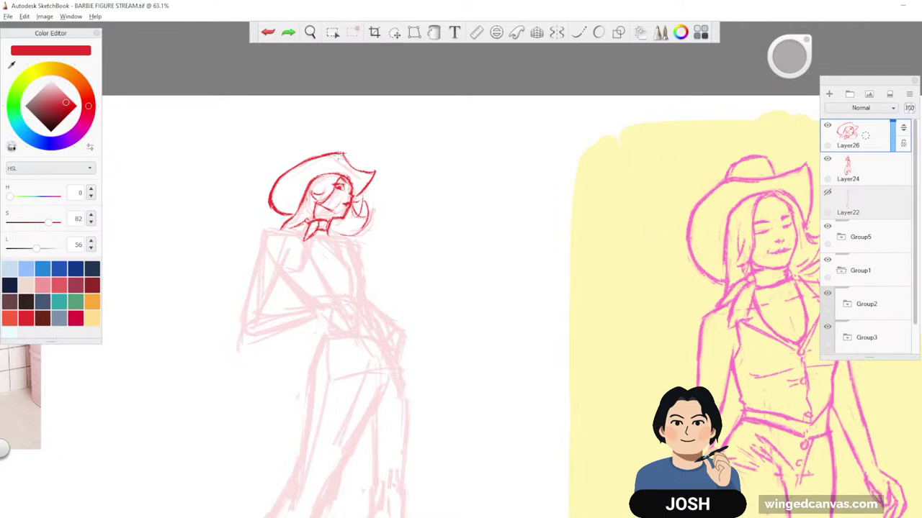
- Add a small crown detail at the hat's peak and extra flicked hair strands on both sides of the head
{"action": "left_click_drag", "start_coordinate": [351, 152], "coordinate": [352, 165]}
{"action": "left_click_drag", "start_coordinate": [502, 309], "coordinate": [570, 278]}
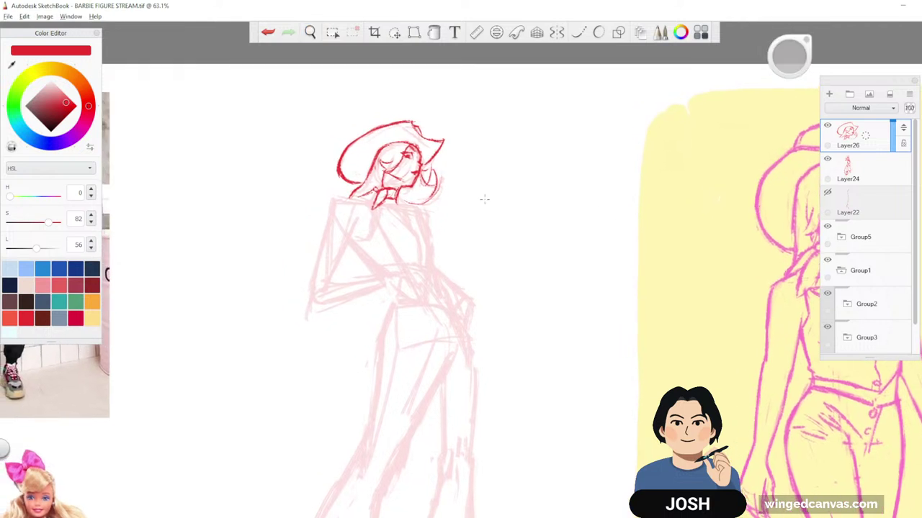
{"action": "left_click_drag", "start_coordinate": [448, 171], "coordinate": [441, 198]}
{"action": "key", "text": "space"}
{"action": "left_click_drag", "start_coordinate": [564, 326], "coordinate": [587, 340]}
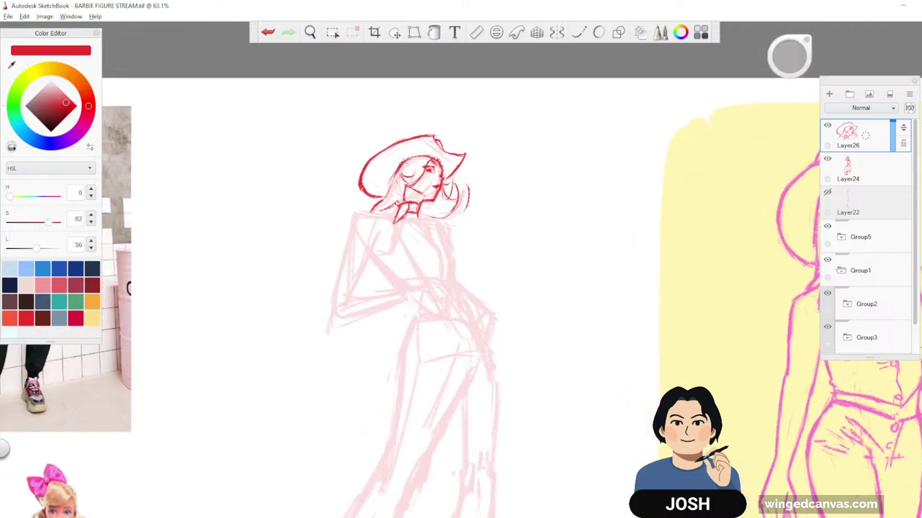
{"action": "left_click_drag", "start_coordinate": [395, 183], "coordinate": [366, 211]}
- Rework the hair falling behind the neck to the shoulder, using the pink figure as a guide and undoing stray strokes
{"action": "key", "text": "space"}
{"action": "mouse_move", "coordinate": [565, 266]}
{"action": "left_mouse_down"}
{"action": "mouse_move", "coordinate": [568, 220]}
{"action": "mouse_move", "coordinate": [563, 226]}
{"action": "left_mouse_up"}
{"action": "scroll", "coordinate": [457, 339], "scroll_direction": "down", "scroll_amount": 1}
{"action": "left_click_drag", "start_coordinate": [457, 339], "coordinate": [181, 371]}
{"action": "mouse_move", "coordinate": [576, 418]}
{"action": "left_mouse_down"}
{"action": "mouse_move", "coordinate": [300, 375]}
{"action": "mouse_move", "coordinate": [600, 386]}
{"action": "left_mouse_up"}
{"action": "left_click_drag", "start_coordinate": [452, 370], "coordinate": [591, 385]}
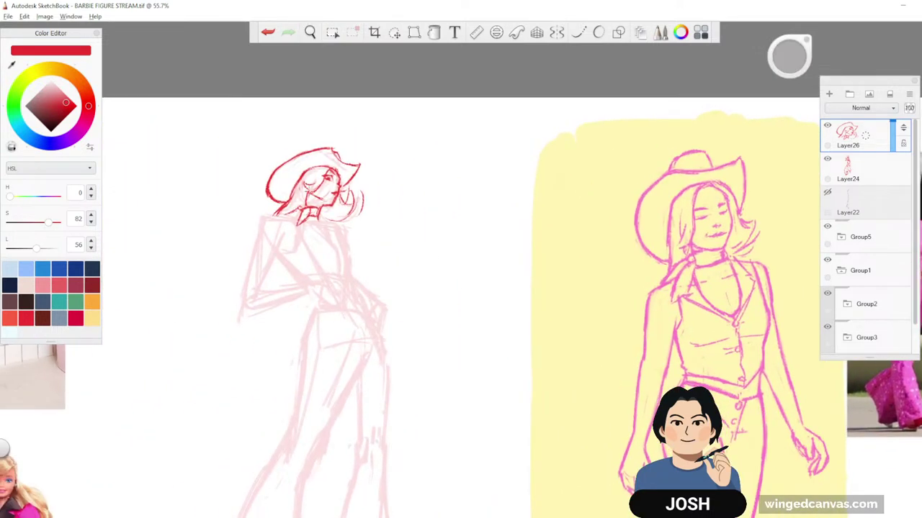
{"action": "mouse_move", "coordinate": [315, 186]}
{"action": "left_mouse_down"}
{"action": "mouse_move", "coordinate": [301, 223]}
{"action": "mouse_move", "coordinate": [295, 216]}
{"action": "mouse_move", "coordinate": [304, 229]}
{"action": "left_mouse_up"}
{"action": "key", "text": "ctrl+z"}
{"action": "key", "text": "ctrl+z"}
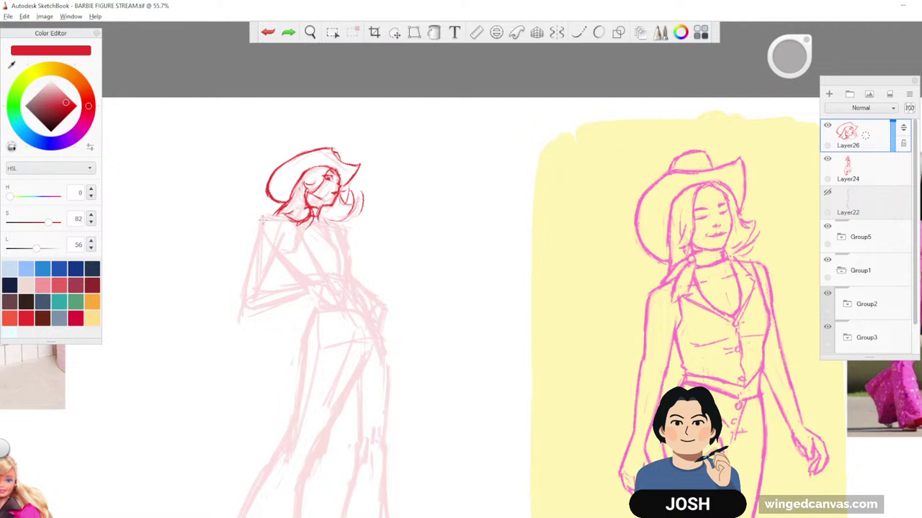
- Draw the vest's V-shaped collar and neckline, and the outline of the chest down toward the waist
{"action": "key", "text": "space"}
{"action": "left_click_drag", "start_coordinate": [494, 378], "coordinate": [556, 370]}
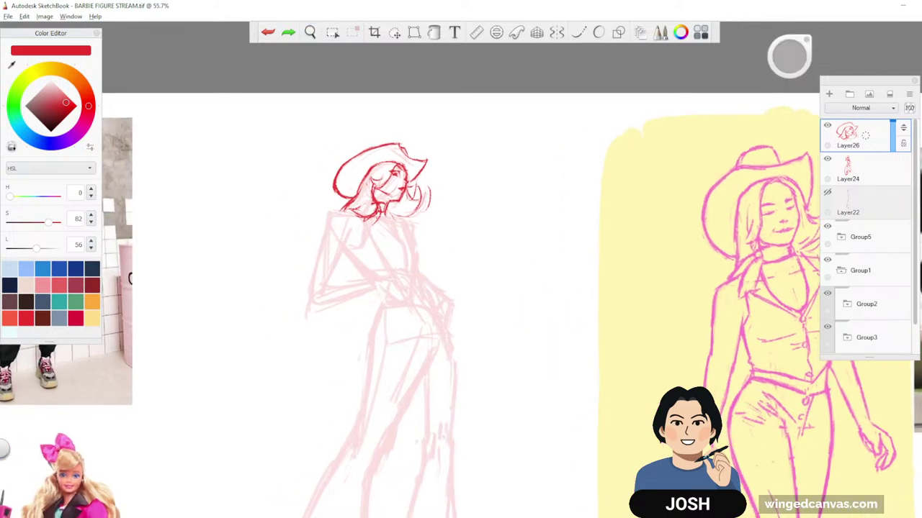
{"action": "mouse_move", "coordinate": [379, 210]}
{"action": "left_mouse_down"}
{"action": "mouse_move", "coordinate": [370, 225]}
{"action": "mouse_move", "coordinate": [399, 238]}
{"action": "mouse_move", "coordinate": [386, 214]}
{"action": "mouse_move", "coordinate": [410, 237]}
{"action": "left_mouse_up"}
{"action": "mouse_move", "coordinate": [401, 221]}
{"action": "left_mouse_down"}
{"action": "mouse_move", "coordinate": [422, 234]}
{"action": "mouse_move", "coordinate": [415, 267]}
{"action": "left_mouse_up"}
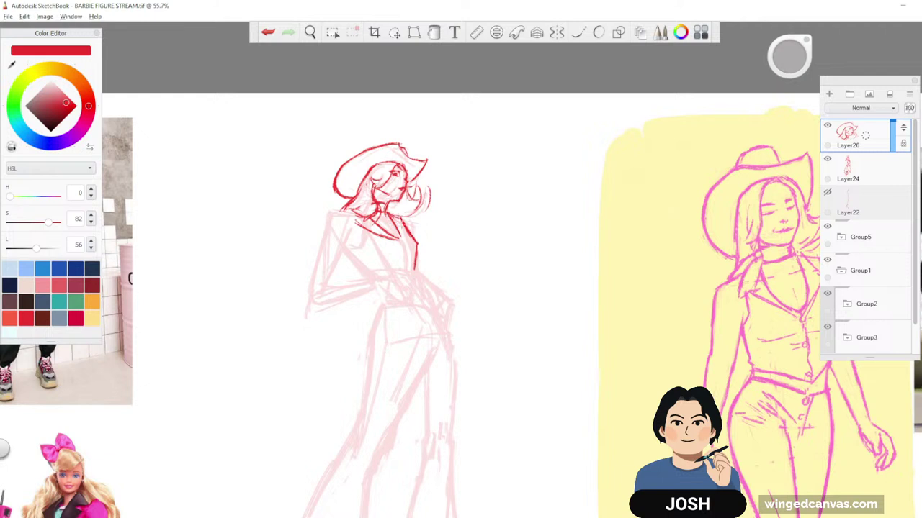
{"action": "left_click_drag", "start_coordinate": [400, 218], "coordinate": [405, 244]}
- Draw the near shoulder and both edges of the upper arm down to the elbow
{"action": "left_click_drag", "start_coordinate": [345, 211], "coordinate": [320, 272]}
{"action": "left_click_drag", "start_coordinate": [345, 211], "coordinate": [319, 281]}
{"action": "left_click_drag", "start_coordinate": [353, 237], "coordinate": [330, 285]}
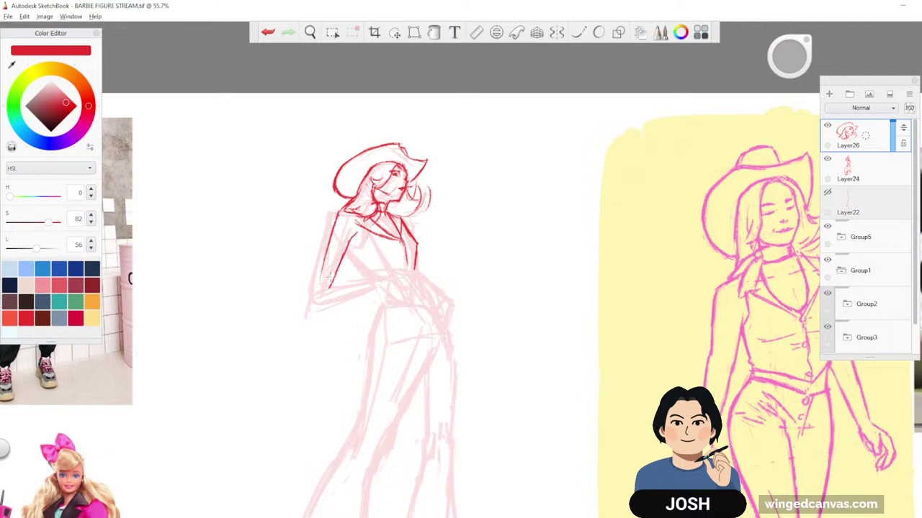
{"action": "left_click_drag", "start_coordinate": [339, 214], "coordinate": [315, 297]}
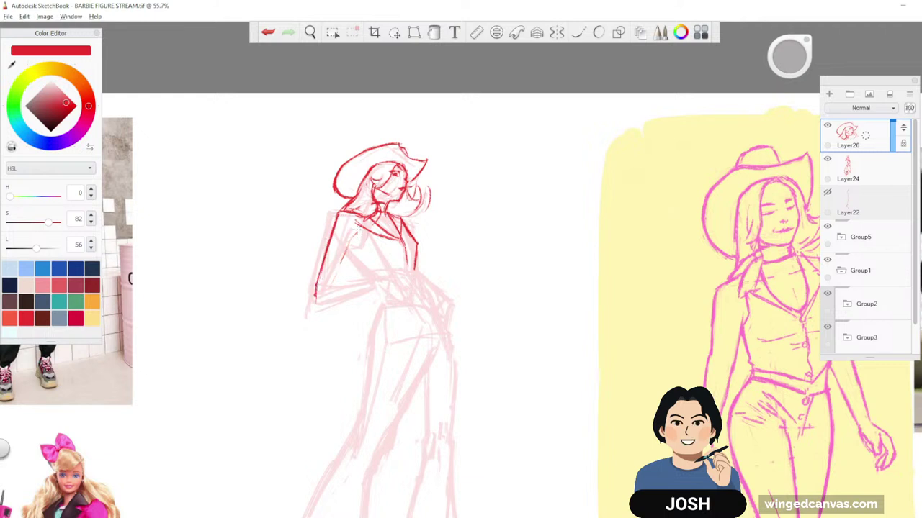
{"action": "left_click_drag", "start_coordinate": [356, 236], "coordinate": [337, 273]}
- Compare the refined upper body with the pink figure and the costume reference photos
{"action": "key", "text": "space"}
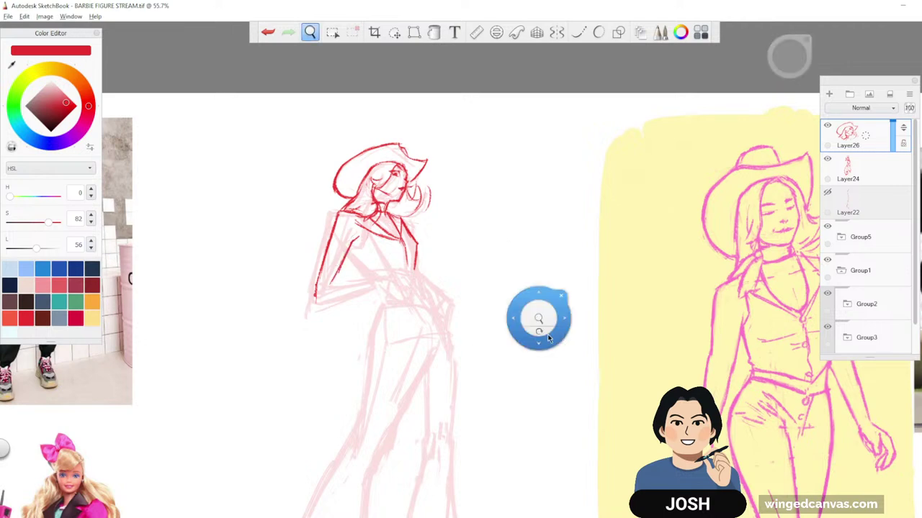
{"action": "left_click_drag", "start_coordinate": [539, 318], "coordinate": [453, 356]}
{"action": "left_click_drag", "start_coordinate": [412, 393], "coordinate": [185, 319]}
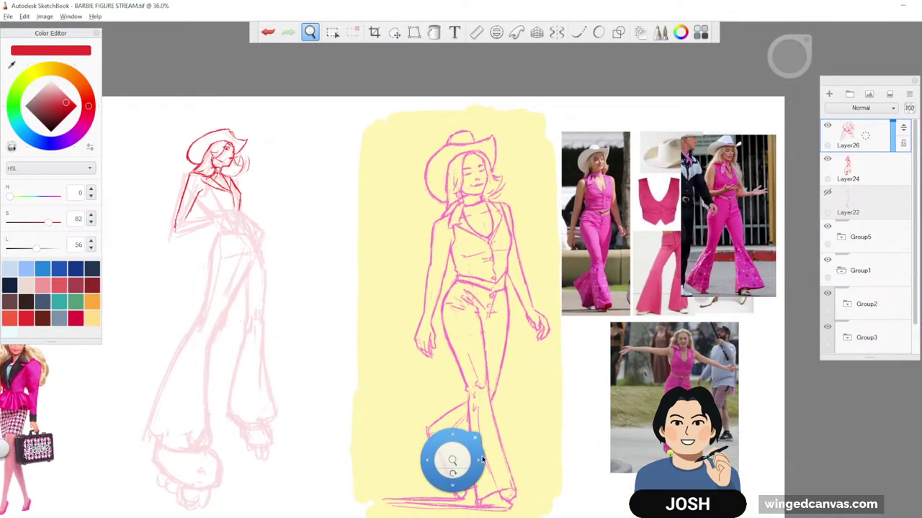
{"action": "left_click_drag", "start_coordinate": [419, 451], "coordinate": [557, 406]}
{"action": "left_click", "coordinate": [586, 314]}
{"action": "left_click_drag", "start_coordinate": [593, 305], "coordinate": [474, 308]}
{"action": "left_click_drag", "start_coordinate": [521, 107], "coordinate": [616, 289]}
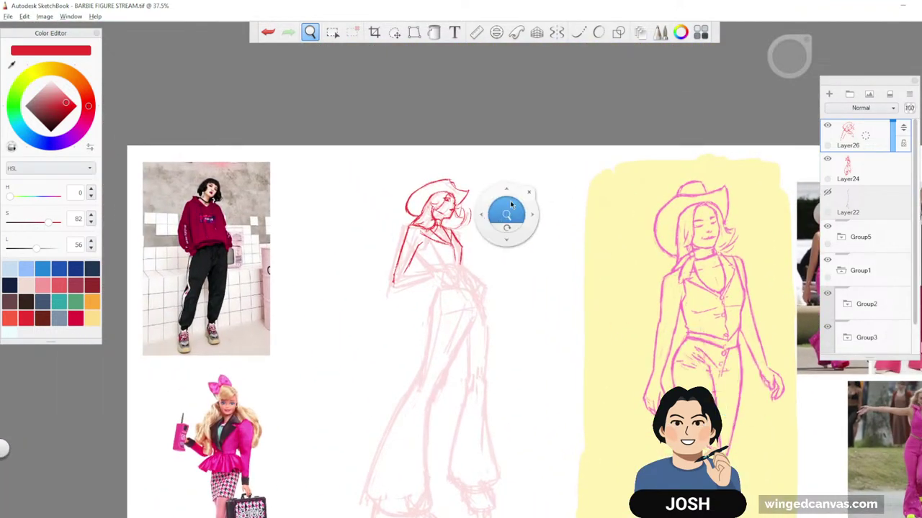
- Draw both edges of the near forearm from the elbow to the wrist at the waist
{"action": "left_click_drag", "start_coordinate": [507, 213], "coordinate": [561, 198]}
{"action": "left_click_drag", "start_coordinate": [580, 311], "coordinate": [587, 310]}
{"action": "left_click_drag", "start_coordinate": [579, 341], "coordinate": [646, 342]}
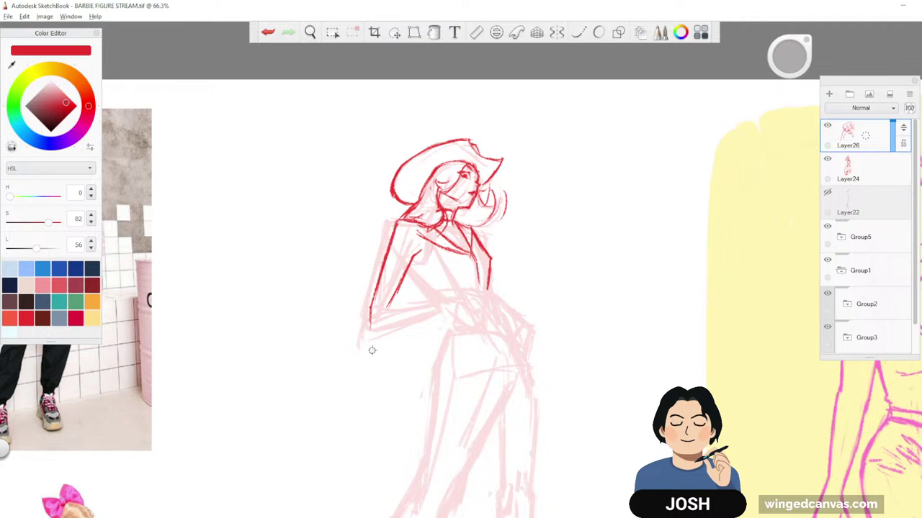
{"action": "mouse_move", "coordinate": [369, 322]}
{"action": "left_mouse_down"}
{"action": "mouse_move", "coordinate": [373, 329]}
{"action": "mouse_move", "coordinate": [409, 304]}
{"action": "mouse_move", "coordinate": [463, 292]}
{"action": "left_mouse_up"}
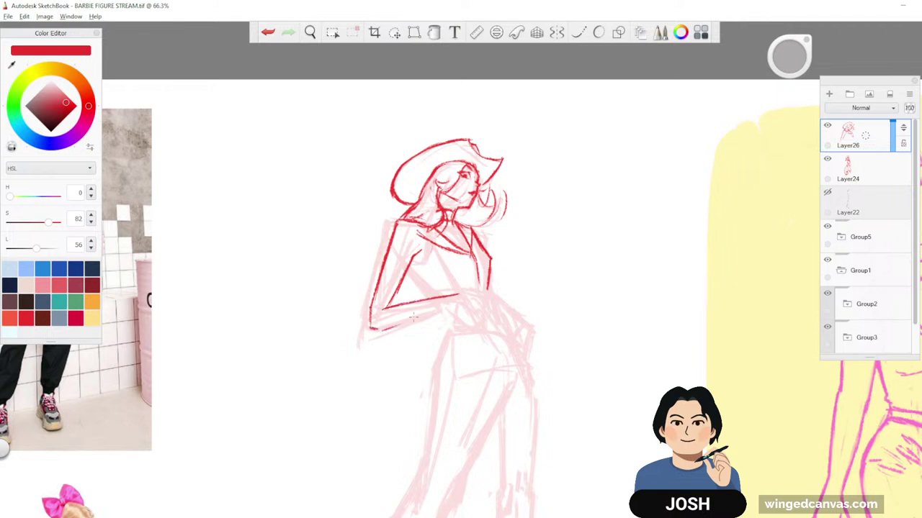
{"action": "left_click_drag", "start_coordinate": [377, 330], "coordinate": [452, 304]}
{"action": "key", "text": "space"}
{"action": "left_click_drag", "start_coordinate": [576, 305], "coordinate": [548, 312]}
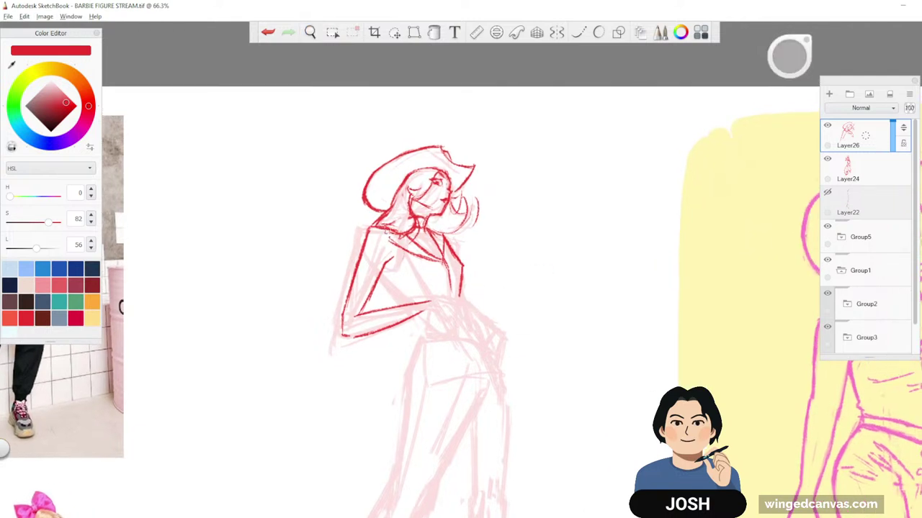
- Draw the vest's armhole, back side line and front button, undo a stray stroke, and start the hand at the wrist
{"action": "mouse_move", "coordinate": [387, 230]}
{"action": "left_mouse_down"}
{"action": "mouse_move", "coordinate": [398, 256]}
{"action": "mouse_move", "coordinate": [386, 282]}
{"action": "mouse_move", "coordinate": [398, 298]}
{"action": "mouse_move", "coordinate": [424, 306]}
{"action": "mouse_move", "coordinate": [449, 278]}
{"action": "mouse_move", "coordinate": [453, 287]}
{"action": "left_mouse_up"}
{"action": "key", "text": "ctrl+z"}
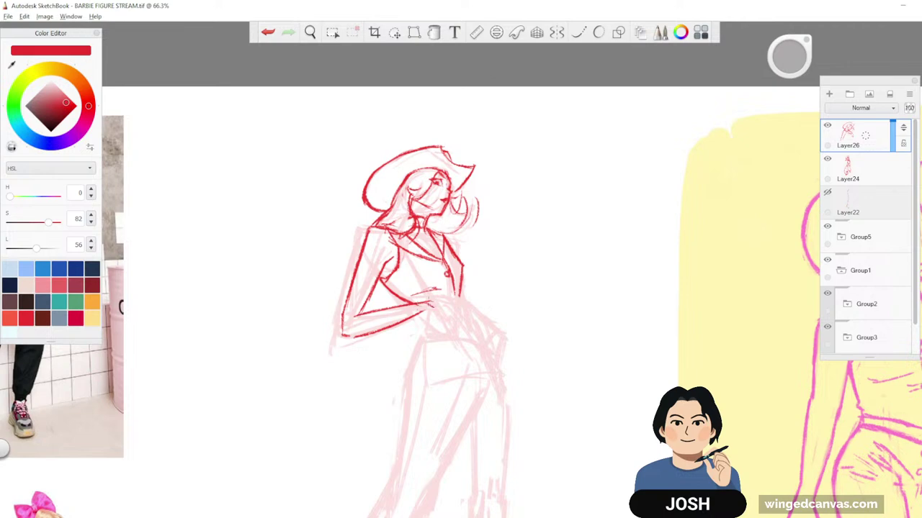
{"action": "left_click_drag", "start_coordinate": [429, 301], "coordinate": [444, 311]}
{"action": "left_click", "coordinate": [394, 33]}
{"action": "key", "text": "space"}
{"action": "left_click_drag", "start_coordinate": [558, 191], "coordinate": [524, 318]}
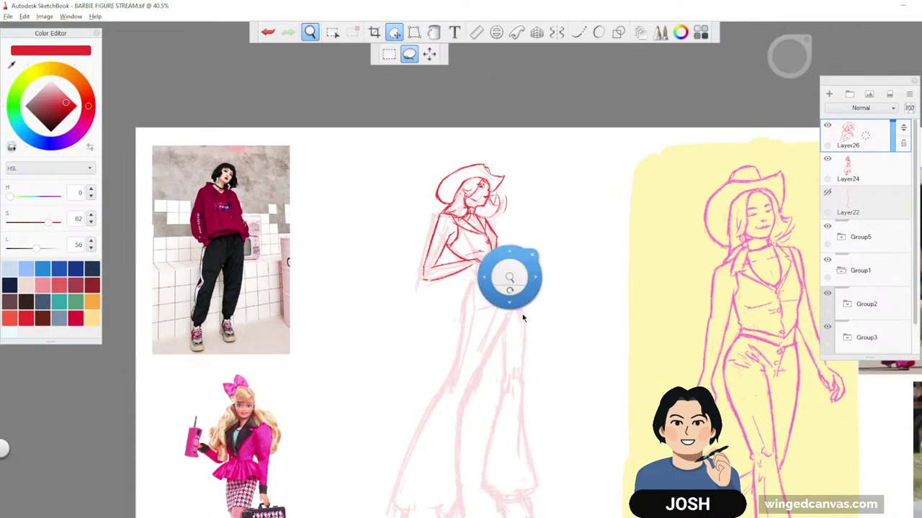
{"action": "left_click_drag", "start_coordinate": [594, 458], "coordinate": [618, 415]}
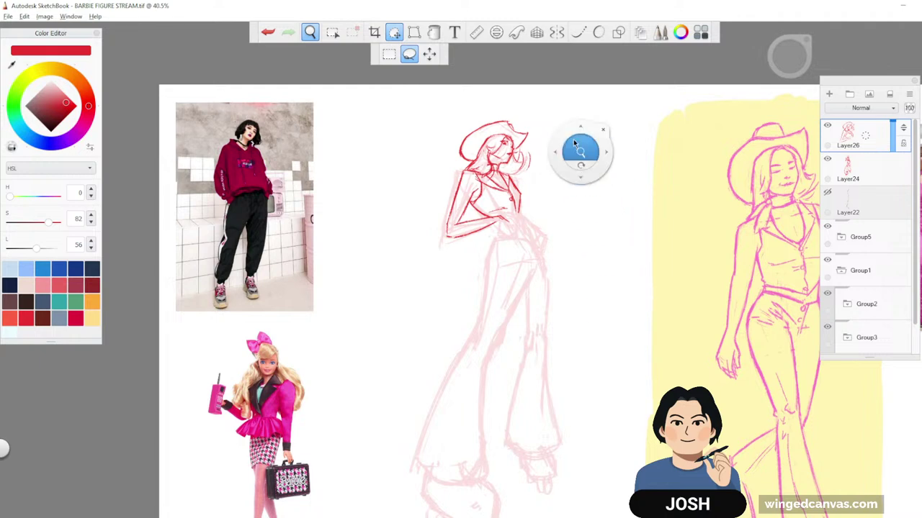
{"action": "left_click_drag", "start_coordinate": [574, 144], "coordinate": [571, 141]}
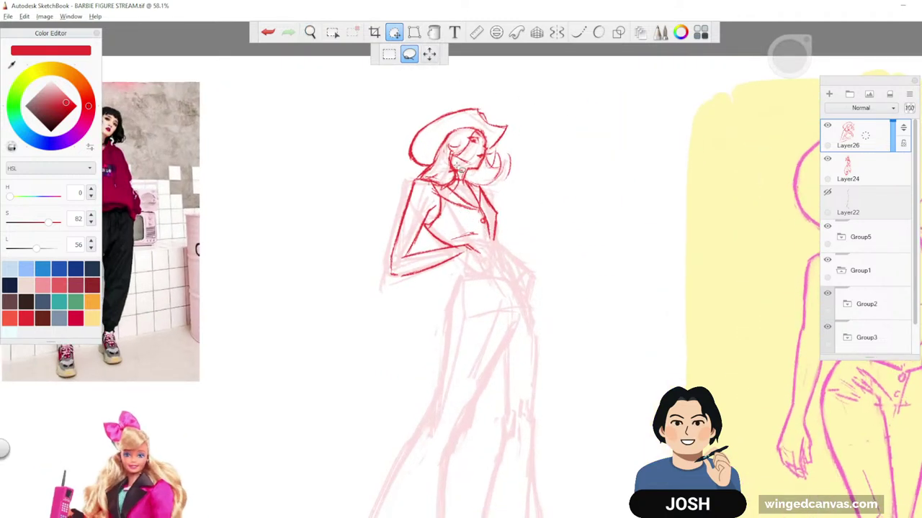
{"action": "key", "text": "Escape"}
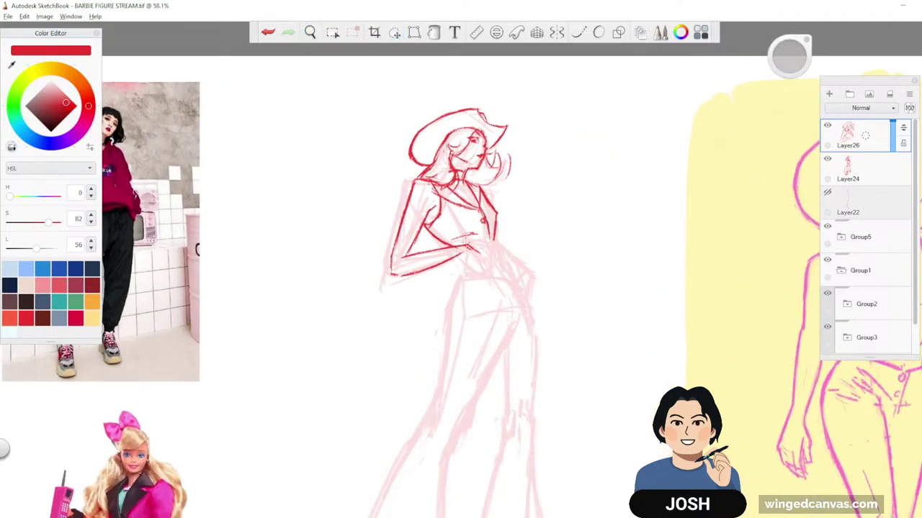
- Draw the vest's waistline and the near hand resting on it, with the back of the hand and the fingers
{"action": "left_click_drag", "start_coordinate": [449, 245], "coordinate": [494, 246]}
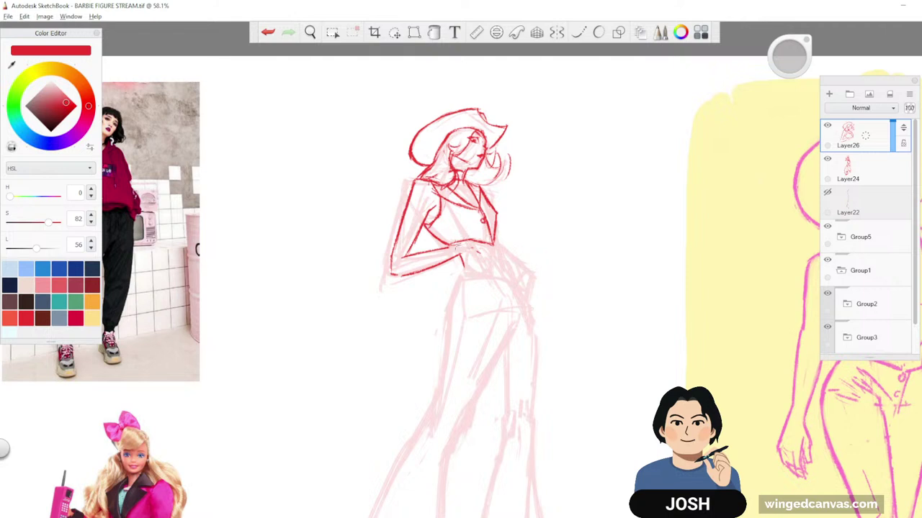
{"action": "left_click_drag", "start_coordinate": [472, 247], "coordinate": [486, 252]}
{"action": "mouse_move", "coordinate": [489, 273]}
{"action": "left_mouse_down"}
{"action": "mouse_move", "coordinate": [491, 259]}
{"action": "mouse_move", "coordinate": [474, 280]}
{"action": "mouse_move", "coordinate": [464, 268]}
{"action": "left_mouse_up"}
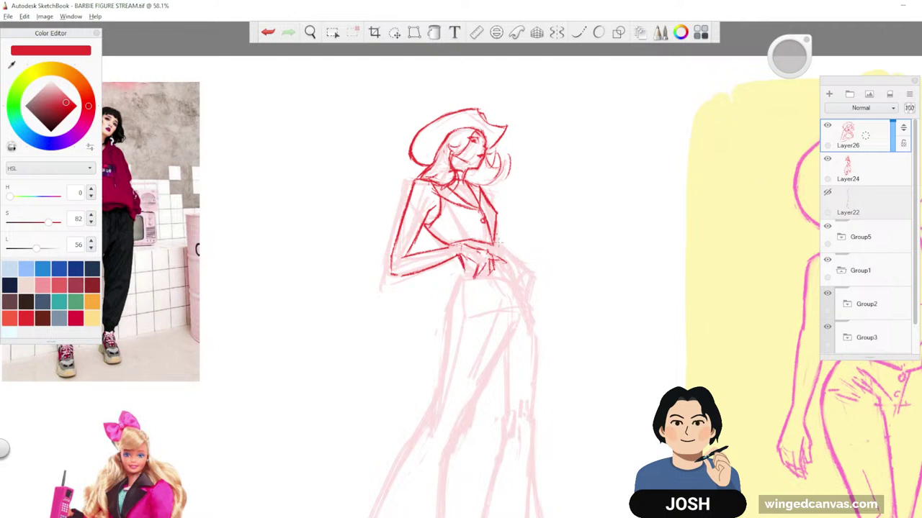
- Extend the vest's front edge past the fingers and close its lower hem beneath the hand
{"action": "left_click_drag", "start_coordinate": [494, 235], "coordinate": [500, 258]}
{"action": "left_click_drag", "start_coordinate": [638, 280], "coordinate": [674, 241]}
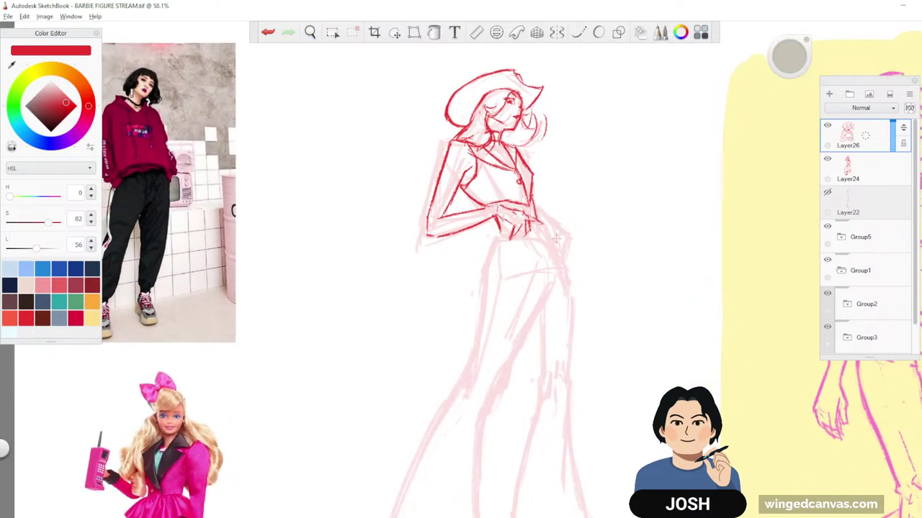
{"action": "left_click_drag", "start_coordinate": [598, 287], "coordinate": [595, 312]}
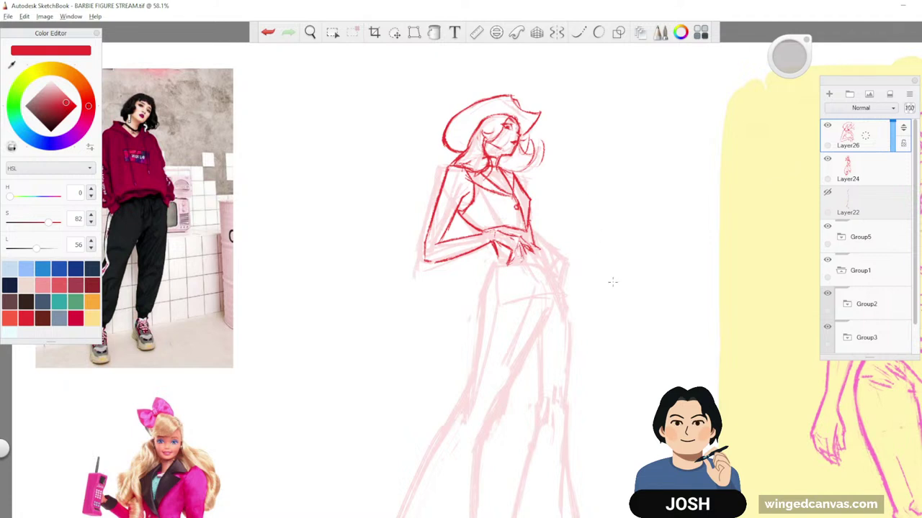
{"action": "left_click_drag", "start_coordinate": [657, 279], "coordinate": [623, 280]}
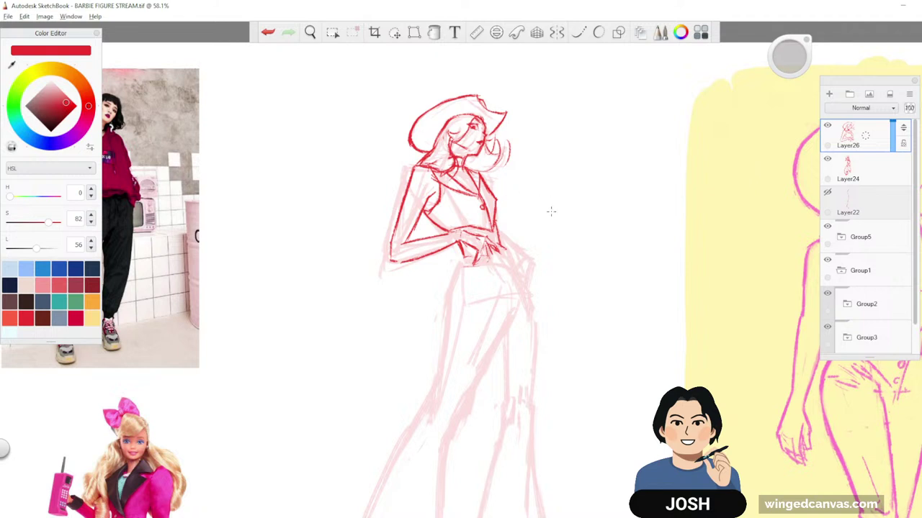
{"action": "left_click_drag", "start_coordinate": [476, 268], "coordinate": [509, 261]}
{"action": "left_click_drag", "start_coordinate": [623, 249], "coordinate": [628, 225]}
{"action": "left_click_drag", "start_coordinate": [506, 220], "coordinate": [511, 234]}
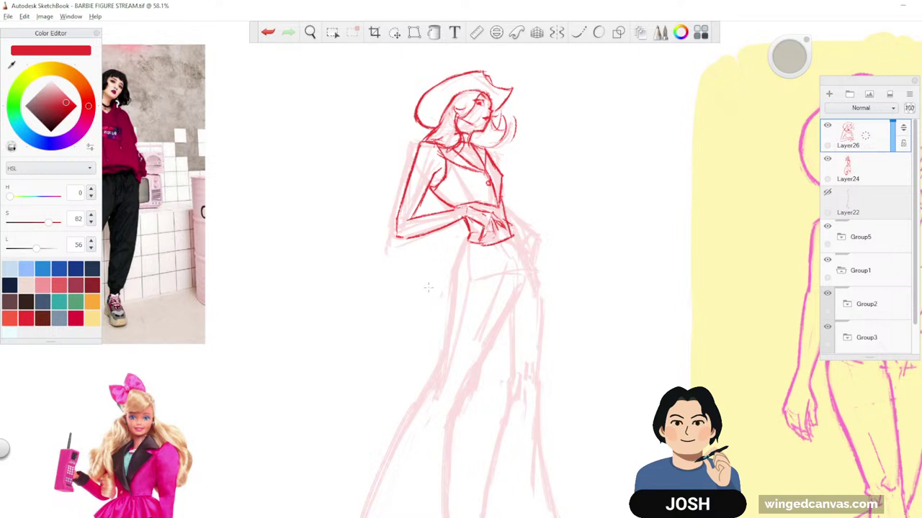
- Draw two curved arrows across the figure, one rising across the hips and one descending across the shoulders, to mark their opposing tilts
{"action": "mouse_move", "coordinate": [407, 311]}
{"action": "left_mouse_down"}
{"action": "mouse_move", "coordinate": [441, 304]}
{"action": "mouse_move", "coordinate": [583, 197]}
{"action": "left_mouse_up"}
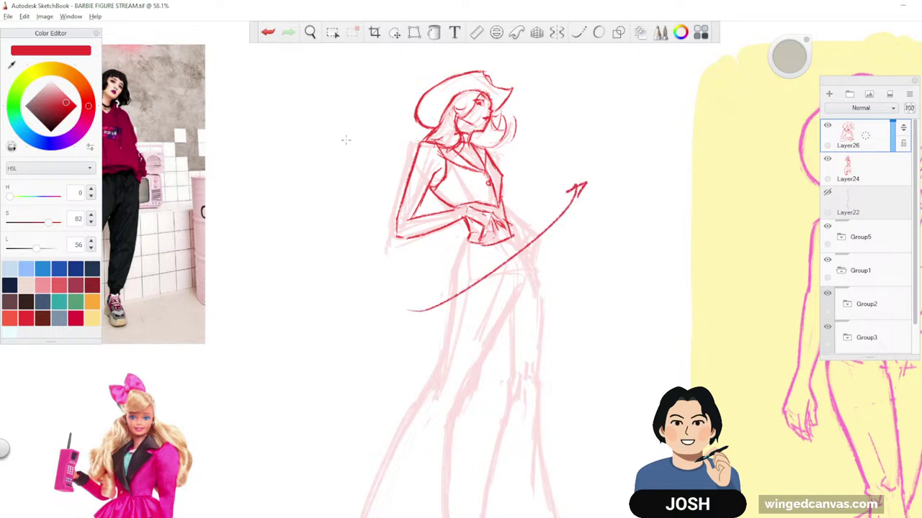
{"action": "left_click_drag", "start_coordinate": [324, 134], "coordinate": [544, 175]}
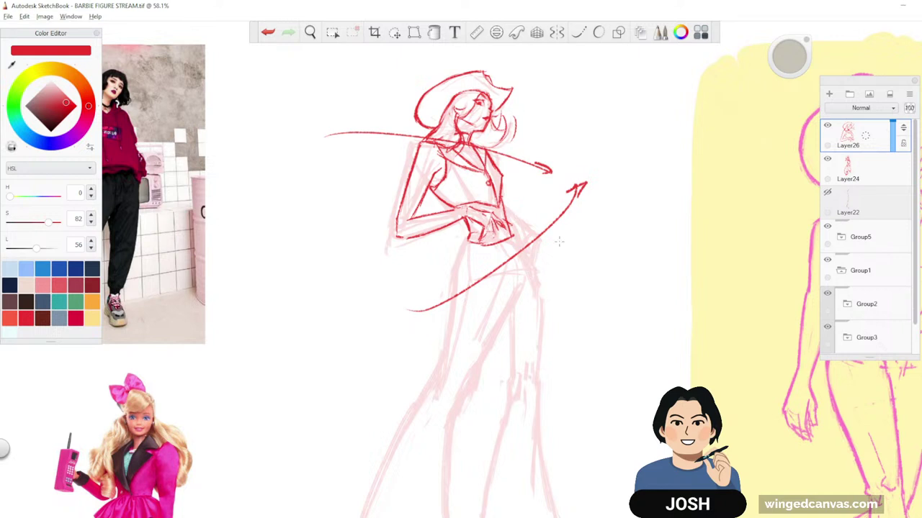
- Undo the two gesture arrows drawn across the figure's shoulders and hips
{"action": "key", "text": "ctrl+z"}
{"action": "key", "text": "ctrl+z"}
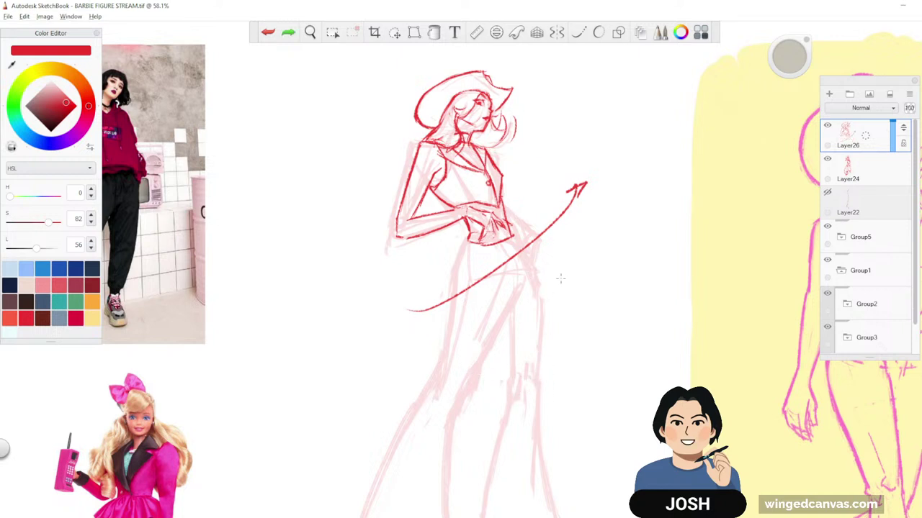
{"action": "key", "text": "ctrl+z"}
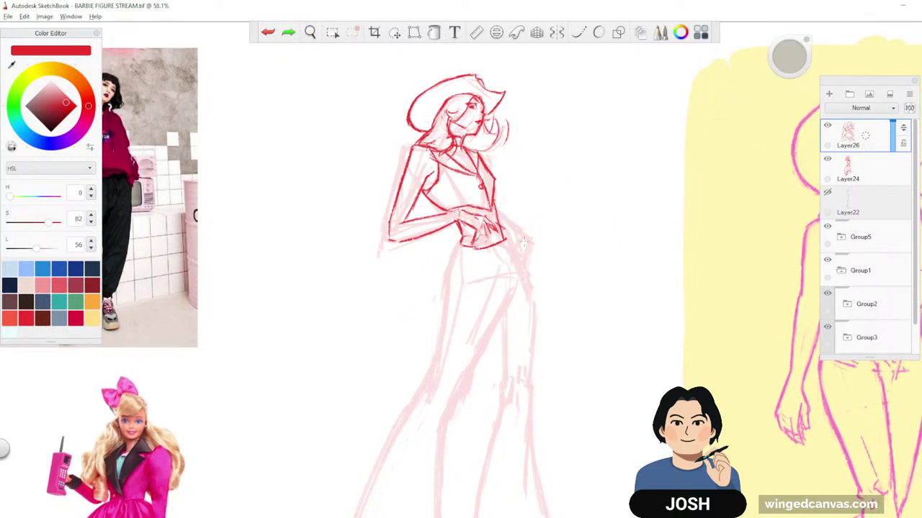
{"action": "mouse_move", "coordinate": [506, 223]}
{"action": "left_mouse_down"}
{"action": "mouse_move", "coordinate": [529, 216]}
{"action": "mouse_move", "coordinate": [517, 253]}
{"action": "left_mouse_up"}
{"action": "key", "text": "ctrl+z"}
{"action": "key", "text": "ctrl+z"}
- Draw the red hip contours below the hands and the waistband line of the trousers over the faint sketch
{"action": "key", "text": "space"}
{"action": "left_click_drag", "start_coordinate": [596, 311], "coordinate": [612, 253]}
{"action": "left_click_drag", "start_coordinate": [602, 227], "coordinate": [560, 210]}
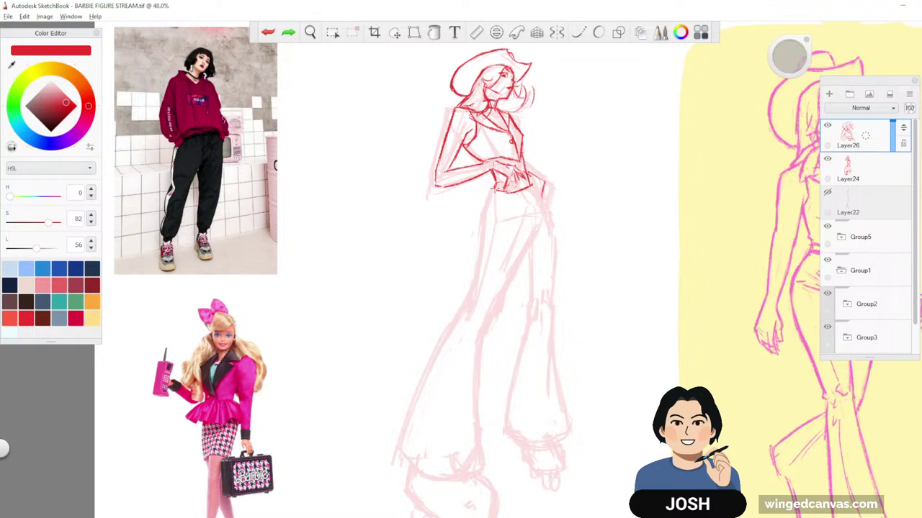
{"action": "left_click_drag", "start_coordinate": [492, 180], "coordinate": [484, 206]}
{"action": "left_click_drag", "start_coordinate": [530, 180], "coordinate": [552, 221]}
{"action": "key", "text": "space"}
{"action": "left_click_drag", "start_coordinate": [618, 229], "coordinate": [631, 212]}
{"action": "left_click_drag", "start_coordinate": [742, 334], "coordinate": [607, 358]}
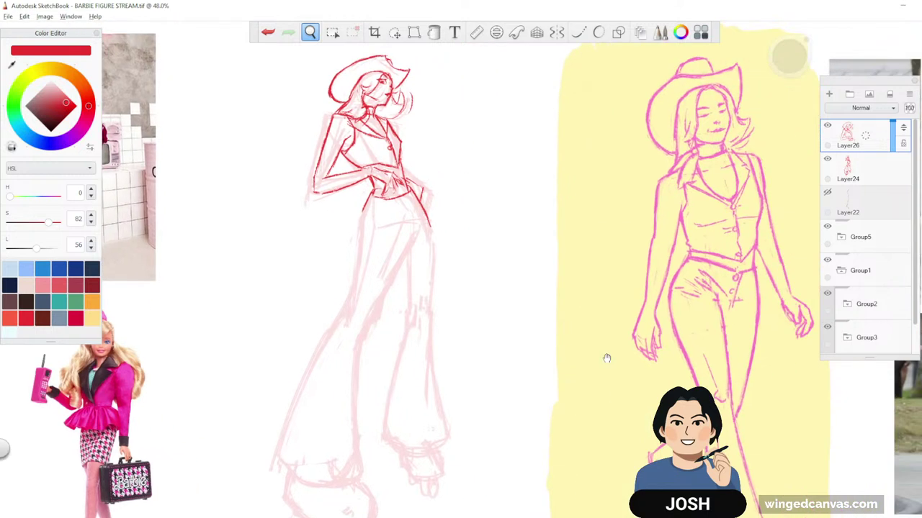
{"action": "key", "text": "space"}
{"action": "left_click_drag", "start_coordinate": [373, 197], "coordinate": [406, 197]}
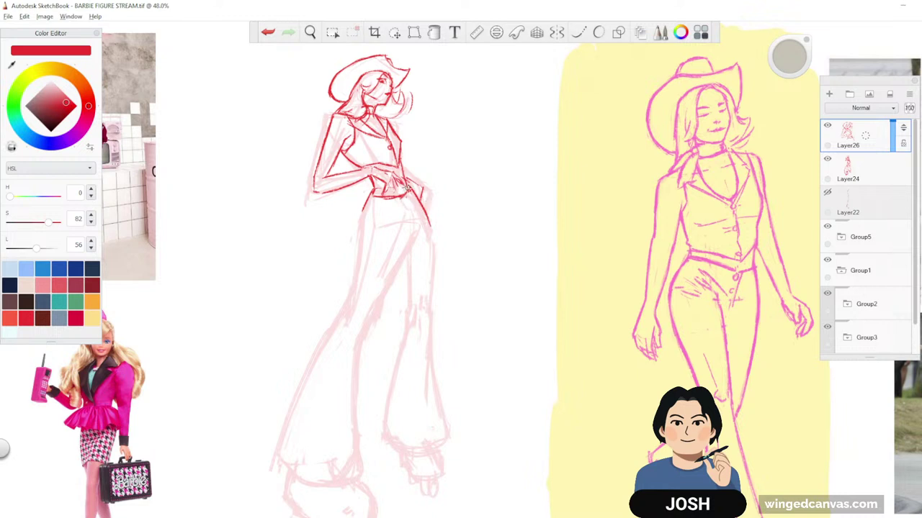
- Detail the trouser front with fly buttons and creases, and outline the near leg's outer thigh
{"action": "left_click_drag", "start_coordinate": [510, 247], "coordinate": [560, 219]}
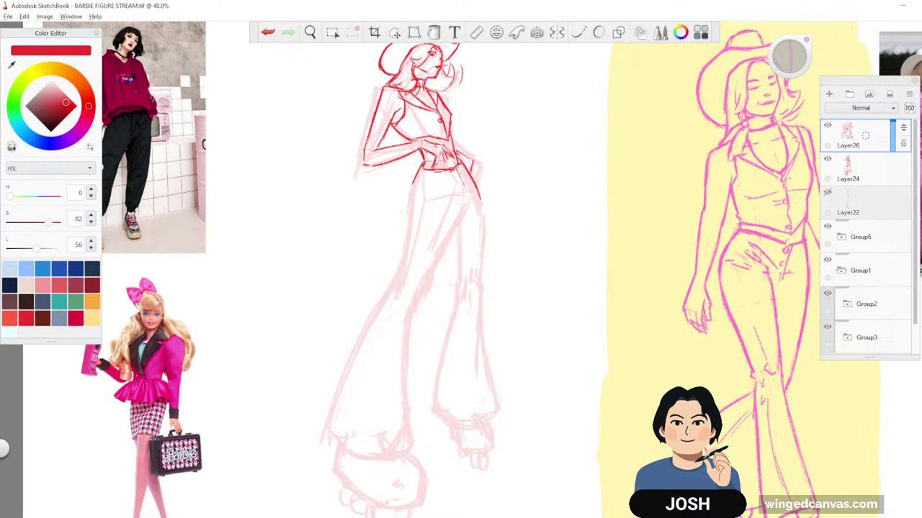
{"action": "left_click_drag", "start_coordinate": [460, 183], "coordinate": [461, 211]}
{"action": "left_click_drag", "start_coordinate": [423, 157], "coordinate": [406, 222]}
{"action": "left_click_drag", "start_coordinate": [413, 181], "coordinate": [401, 266]}
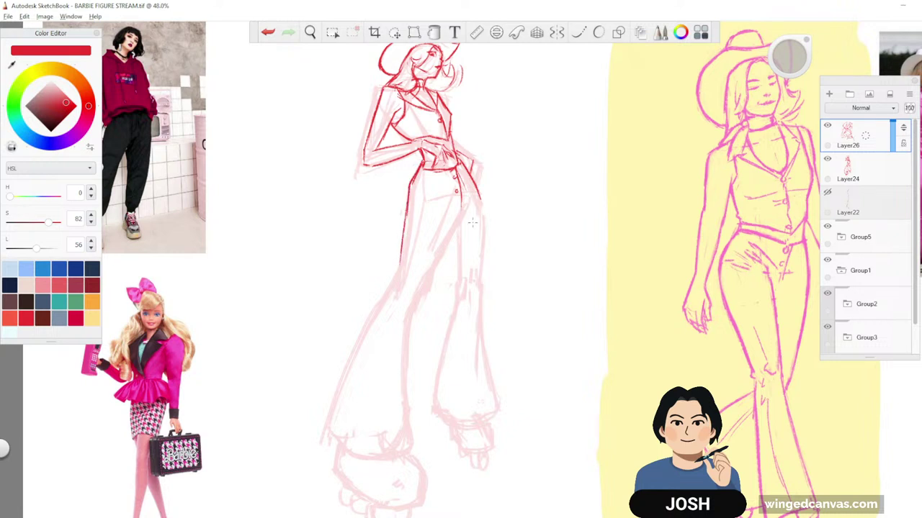
{"action": "mouse_move", "coordinate": [421, 189]}
{"action": "left_mouse_down"}
{"action": "mouse_move", "coordinate": [455, 186]}
{"action": "mouse_move", "coordinate": [448, 174]}
{"action": "left_mouse_up"}
- Draw the near leg's inner thigh contour from the crotch down to the knee
{"action": "key", "text": "space"}
{"action": "left_click_drag", "start_coordinate": [536, 247], "coordinate": [542, 232]}
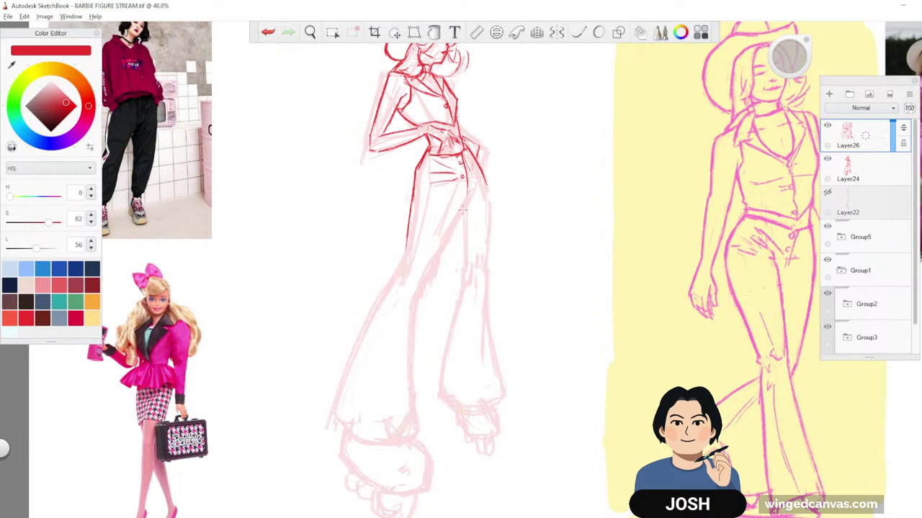
{"action": "left_click_drag", "start_coordinate": [461, 209], "coordinate": [425, 287]}
- Check the flared trousers in the reference images and hide the interface panels to clear the canvas
{"action": "key", "text": "space"}
{"action": "left_click_drag", "start_coordinate": [499, 265], "coordinate": [549, 282]}
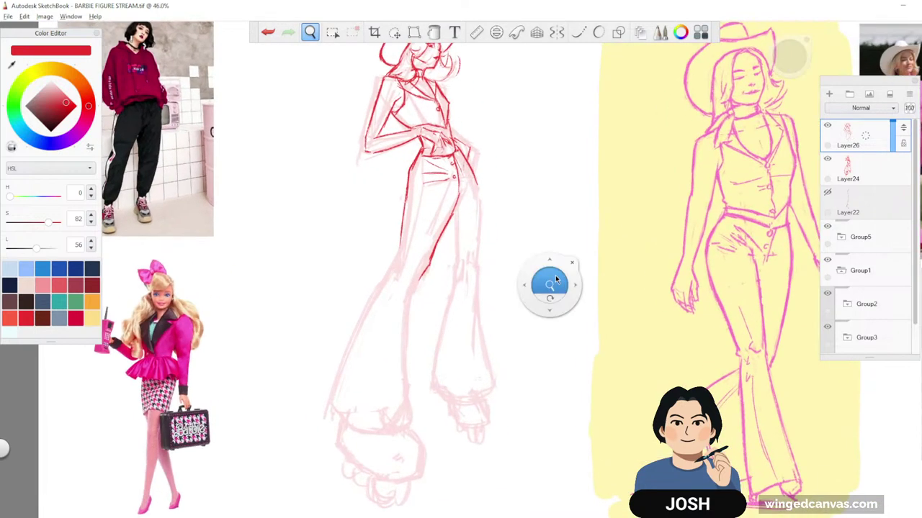
{"action": "left_click_drag", "start_coordinate": [638, 252], "coordinate": [610, 305]}
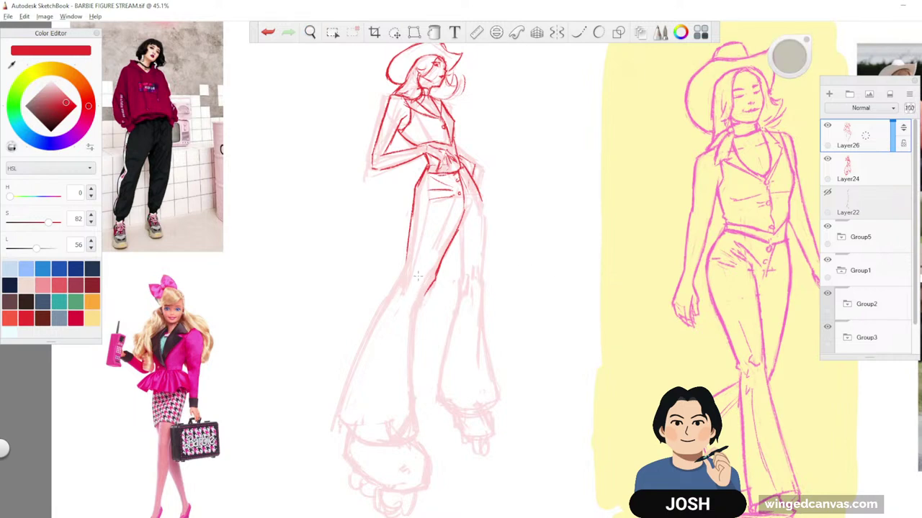
{"action": "key", "text": "space"}
{"action": "left_click_drag", "start_coordinate": [891, 467], "coordinate": [603, 405]}
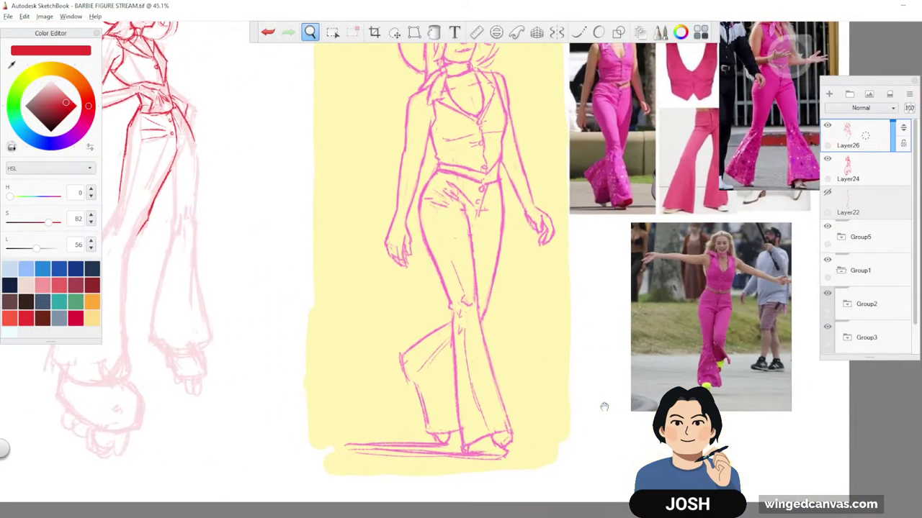
{"action": "left_click_drag", "start_coordinate": [615, 363], "coordinate": [760, 408]}
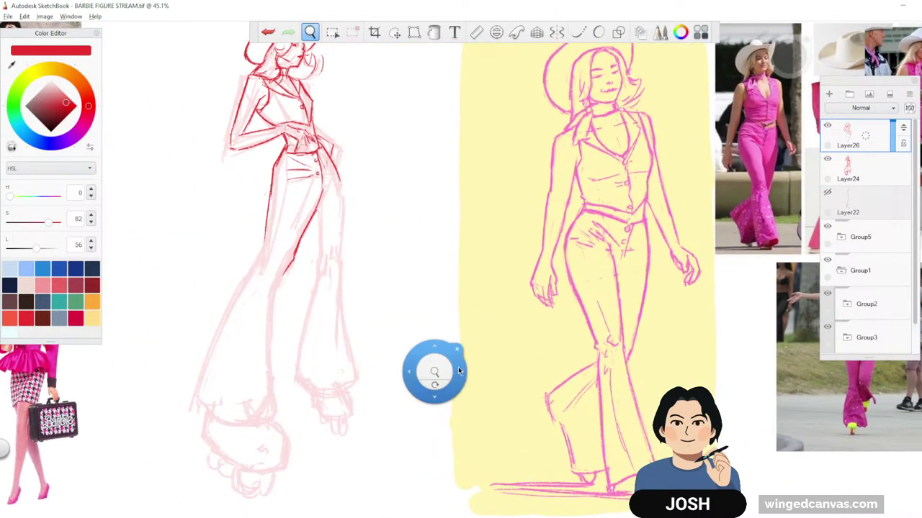
{"action": "mouse_move", "coordinate": [459, 371]}
{"action": "left_mouse_down"}
{"action": "mouse_move", "coordinate": [442, 387]}
{"action": "mouse_move", "coordinate": [452, 387]}
{"action": "left_mouse_up"}
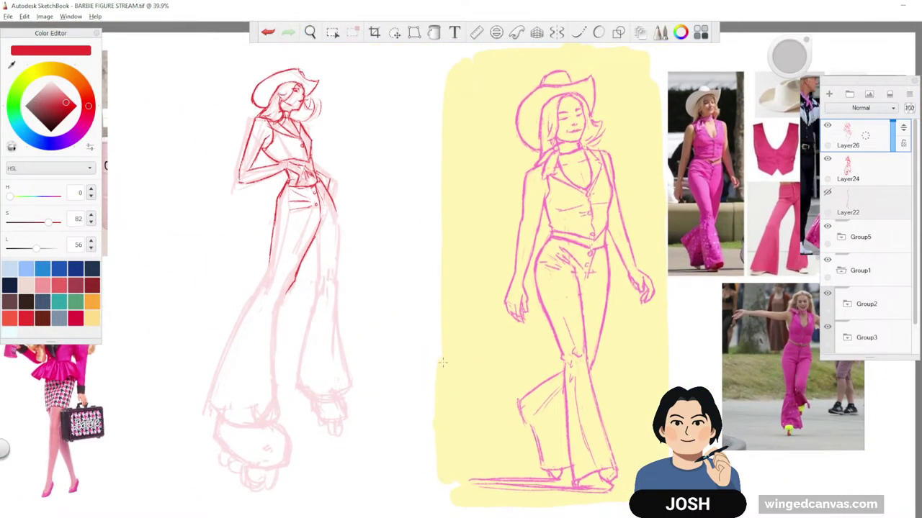
{"action": "key", "text": "Tab"}
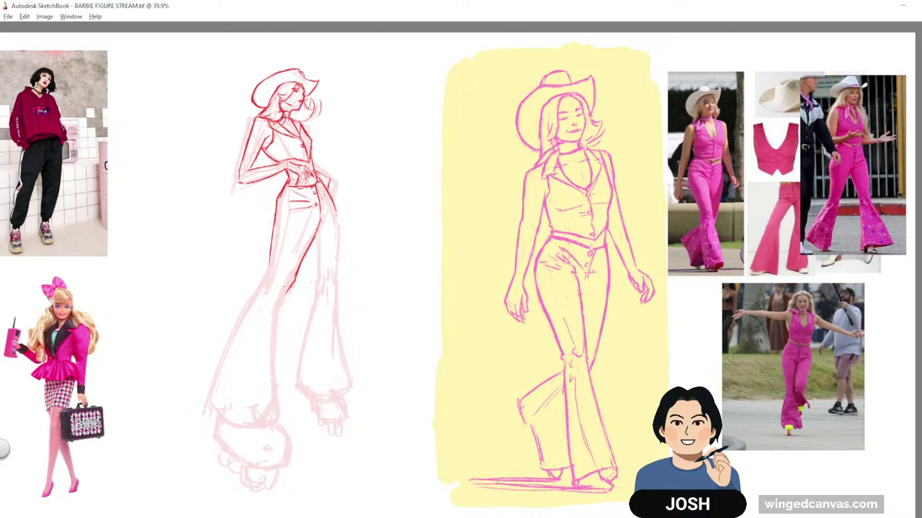
- Outline the inner edge of the near leg's flare from knee to hem and strengthen its outer thigh line
{"action": "left_click_drag", "start_coordinate": [288, 298], "coordinate": [281, 403]}
{"action": "left_click_drag", "start_coordinate": [284, 300], "coordinate": [281, 380]}
{"action": "left_click_drag", "start_coordinate": [281, 345], "coordinate": [283, 414]}
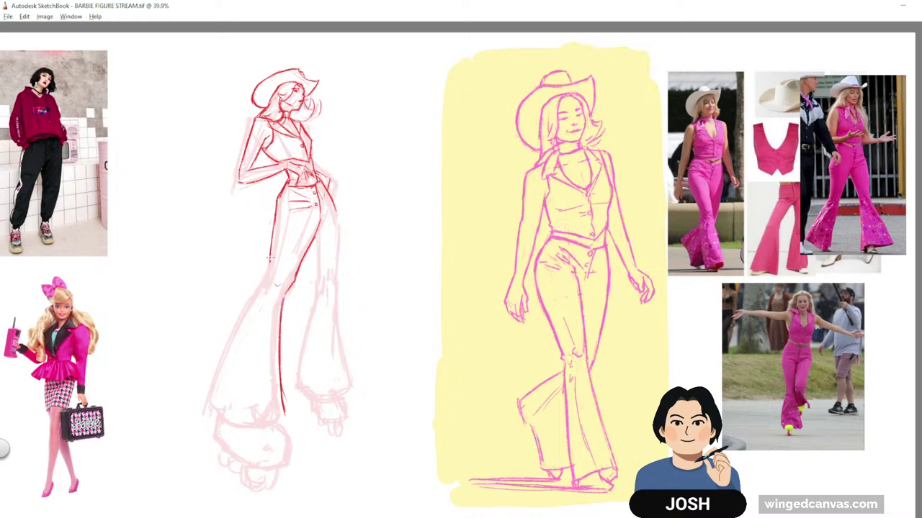
{"action": "left_click_drag", "start_coordinate": [275, 243], "coordinate": [269, 280]}
{"action": "mouse_move", "coordinate": [274, 216]}
{"action": "left_mouse_down"}
{"action": "mouse_move", "coordinate": [269, 275]}
{"action": "mouse_move", "coordinate": [268, 266]}
{"action": "left_mouse_up"}
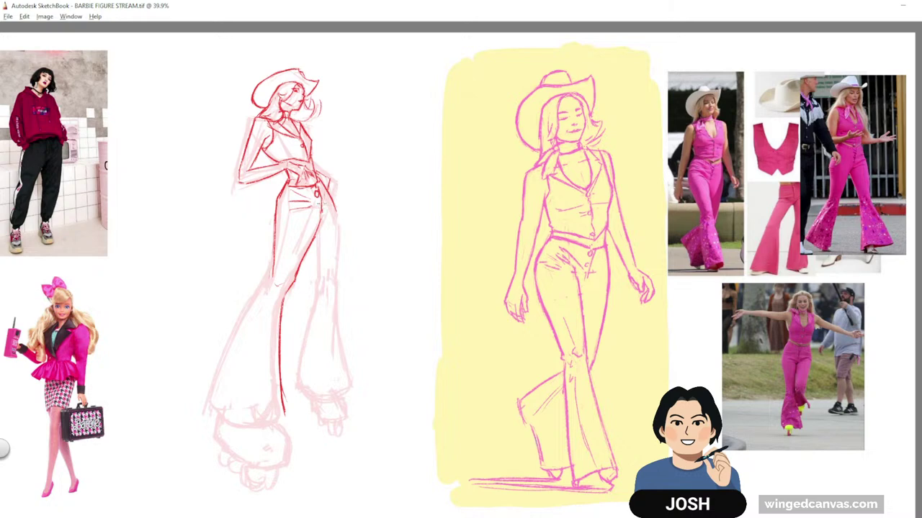
- Darken the lower button on the trouser fly and save the drawing
{"action": "left_click_drag", "start_coordinate": [318, 203], "coordinate": [321, 209]}
{"action": "left_click_drag", "start_coordinate": [486, 319], "coordinate": [537, 289]}
{"action": "left_click_drag", "start_coordinate": [443, 291], "coordinate": [447, 295]}
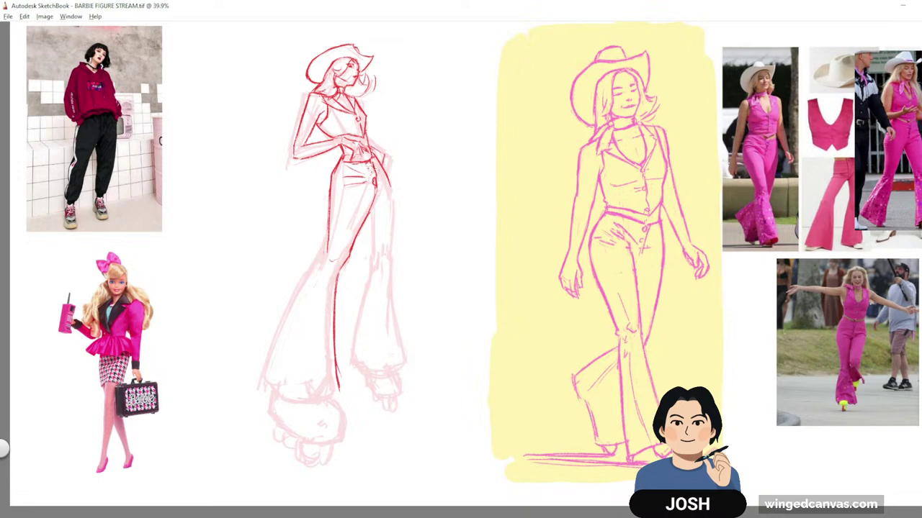
{"action": "left_click_drag", "start_coordinate": [511, 256], "coordinate": [561, 236]}
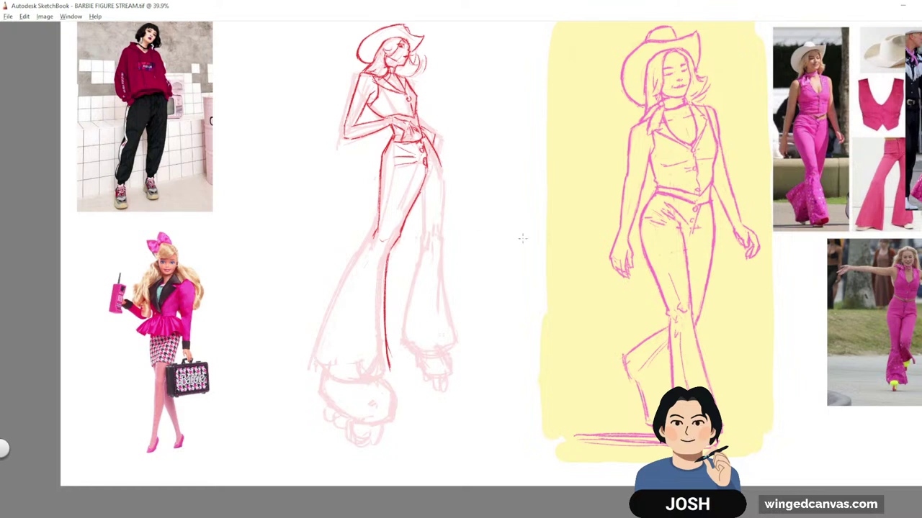
{"action": "mouse_move", "coordinate": [570, 247]}
{"action": "left_mouse_down"}
{"action": "mouse_move", "coordinate": [575, 235]}
{"action": "mouse_move", "coordinate": [572, 246]}
{"action": "left_mouse_up"}
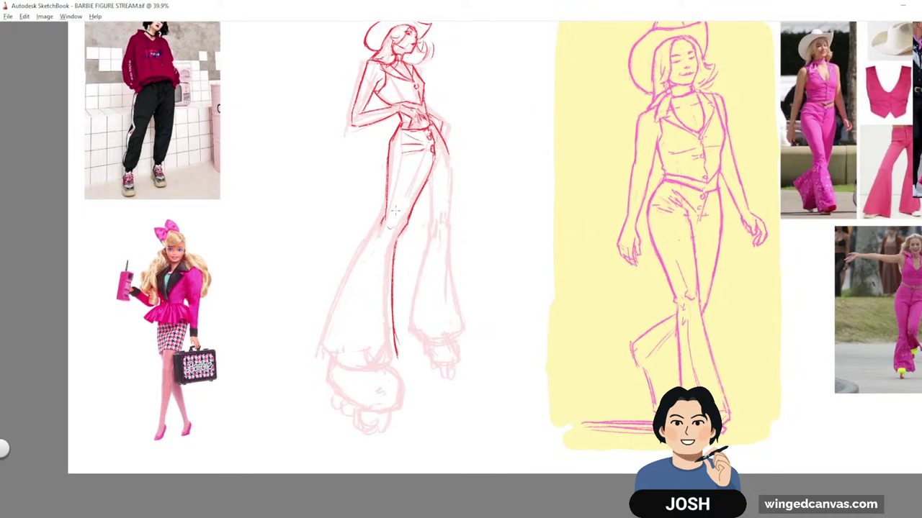
{"action": "key", "text": "ctrl+s"}
- Draw the outer edge of the near leg's flare from the knee down and close it with a curved hem
{"action": "left_click_drag", "start_coordinate": [381, 225], "coordinate": [332, 309]}
{"action": "left_click_drag", "start_coordinate": [358, 258], "coordinate": [323, 343]}
{"action": "left_click_drag", "start_coordinate": [342, 289], "coordinate": [319, 355]}
{"action": "left_click_drag", "start_coordinate": [330, 321], "coordinate": [321, 354]}
{"action": "left_click_drag", "start_coordinate": [521, 314], "coordinate": [525, 331]}
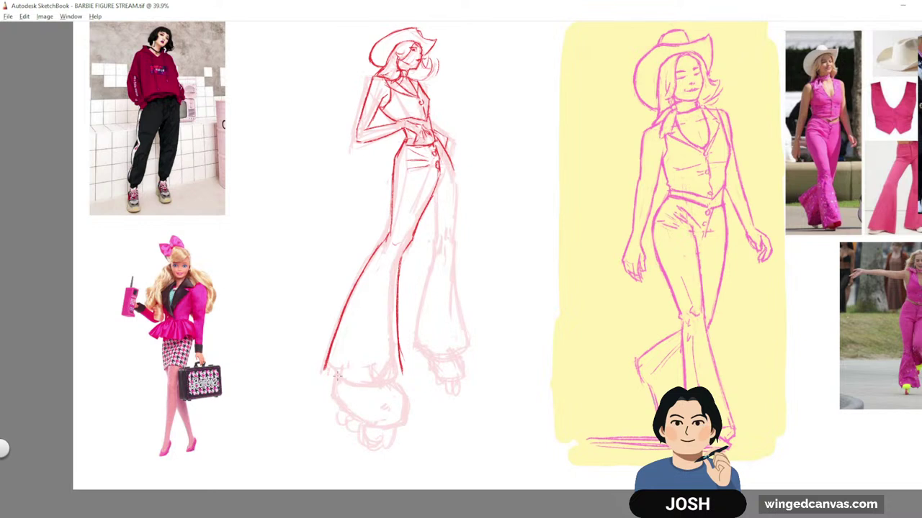
{"action": "mouse_move", "coordinate": [325, 372]}
{"action": "left_mouse_down"}
{"action": "mouse_move", "coordinate": [395, 388]}
{"action": "mouse_move", "coordinate": [353, 379]}
{"action": "mouse_move", "coordinate": [399, 391]}
{"action": "left_mouse_up"}
{"action": "mouse_move", "coordinate": [397, 335]}
{"action": "left_mouse_down"}
{"action": "mouse_move", "coordinate": [406, 388]}
{"action": "mouse_move", "coordinate": [364, 386]}
{"action": "left_mouse_up"}
- Outline the far trouser leg from hip to flared hem and start the toe of its shoe
{"action": "left_click_drag", "start_coordinate": [455, 166], "coordinate": [444, 241]}
{"action": "mouse_move", "coordinate": [452, 163]}
{"action": "left_mouse_down"}
{"action": "mouse_move", "coordinate": [447, 216]}
{"action": "mouse_move", "coordinate": [432, 240]}
{"action": "left_mouse_up"}
{"action": "left_click_drag", "start_coordinate": [425, 196], "coordinate": [430, 239]}
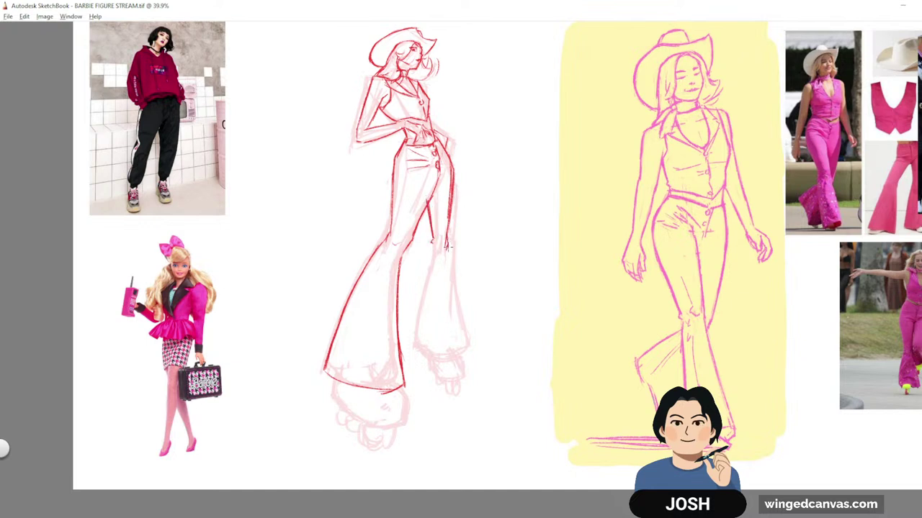
{"action": "left_click_drag", "start_coordinate": [448, 250], "coordinate": [462, 334]}
{"action": "mouse_move", "coordinate": [432, 246]}
{"action": "left_mouse_down"}
{"action": "mouse_move", "coordinate": [418, 338]}
{"action": "mouse_move", "coordinate": [463, 348]}
{"action": "mouse_move", "coordinate": [476, 359]}
{"action": "mouse_move", "coordinate": [469, 372]}
{"action": "left_mouse_up"}
- Draw the far foot's skate boot with its sole and heel below the trouser hem
{"action": "key", "text": "space"}
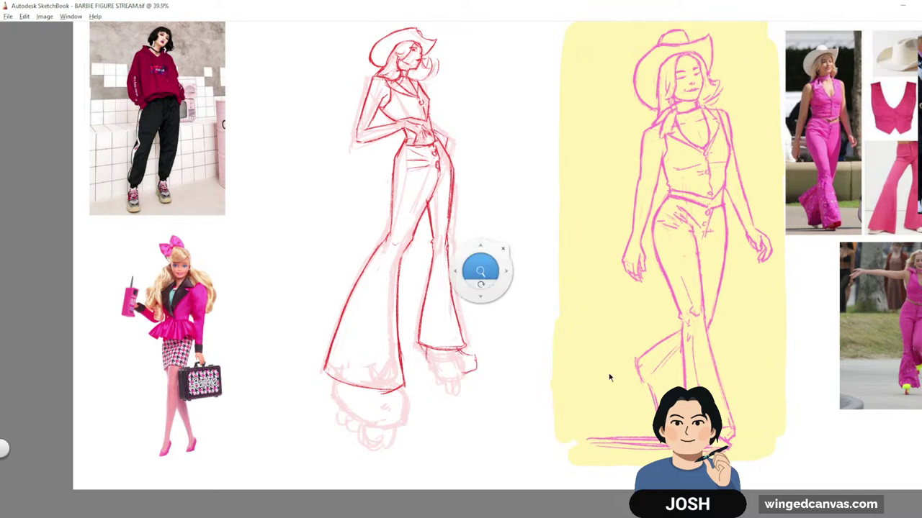
{"action": "left_click_drag", "start_coordinate": [736, 410], "coordinate": [612, 415]}
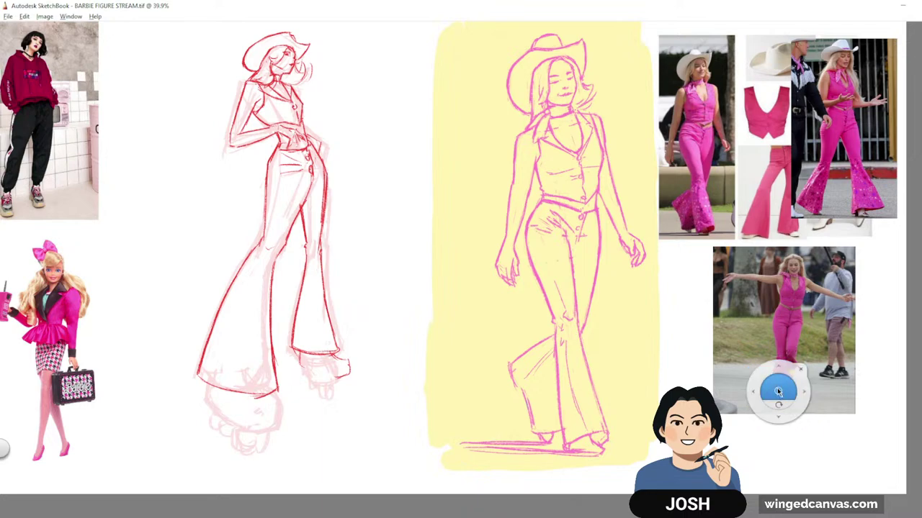
{"action": "left_click_drag", "start_coordinate": [775, 389], "coordinate": [828, 388]}
{"action": "left_click_drag", "start_coordinate": [682, 435], "coordinate": [647, 440]}
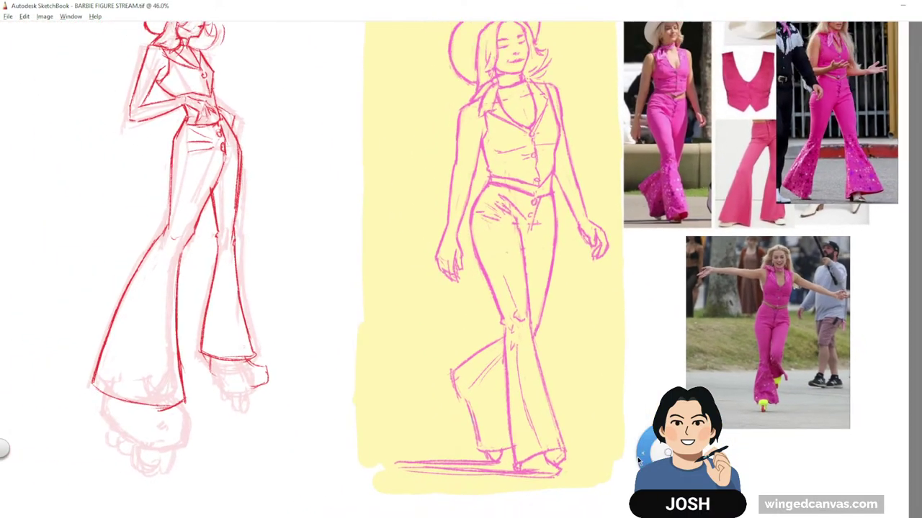
{"action": "left_click_drag", "start_coordinate": [553, 450], "coordinate": [530, 447]}
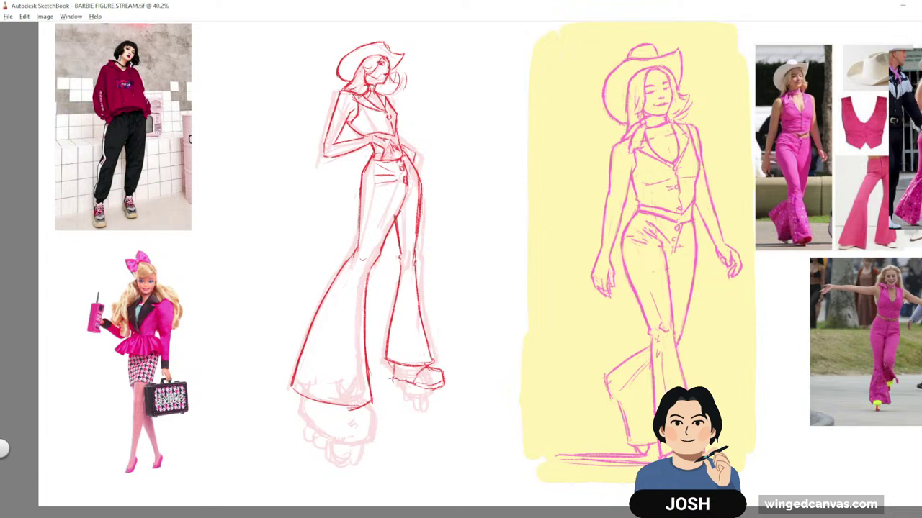
{"action": "left_click_drag", "start_coordinate": [393, 382], "coordinate": [444, 392]}
{"action": "key", "text": "space"}
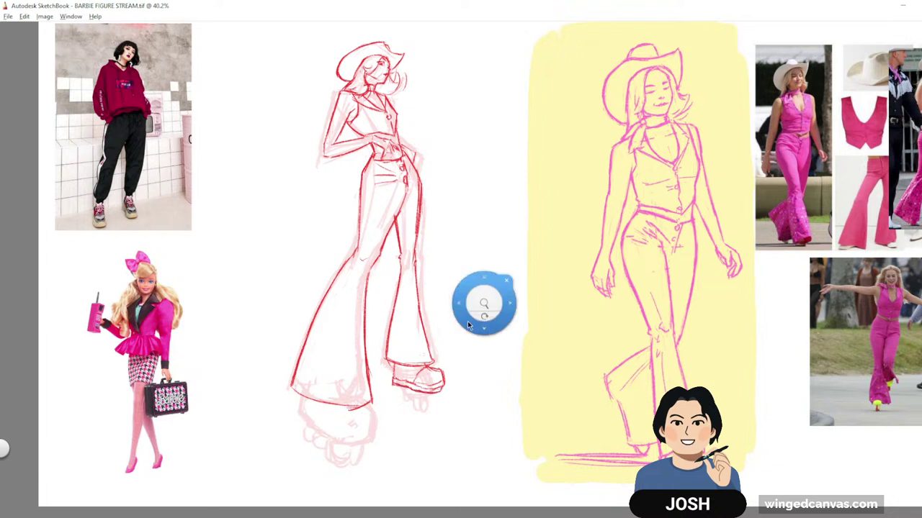
{"action": "left_click_drag", "start_coordinate": [483, 305], "coordinate": [497, 300]}
{"action": "left_click_drag", "start_coordinate": [389, 373], "coordinate": [394, 394]}
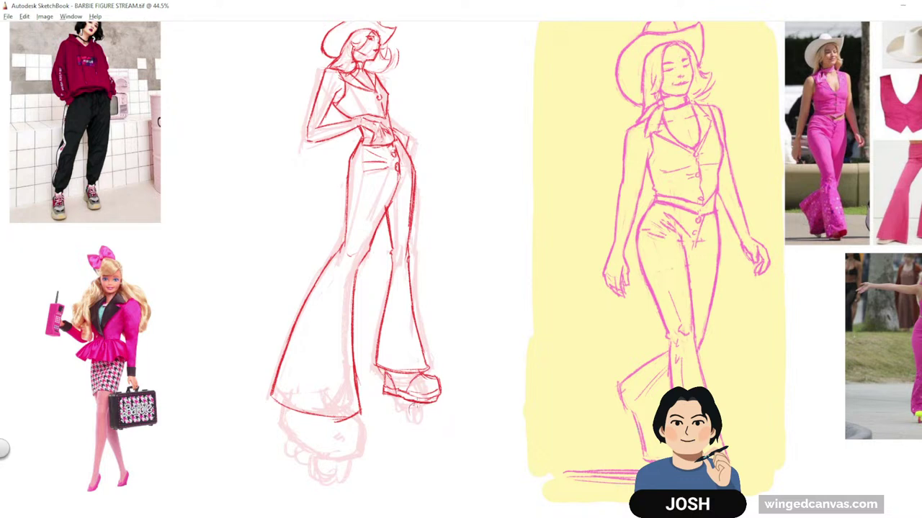
- Add round wheels beneath the far foot's boot to form a roller skate
{"action": "left_click_drag", "start_coordinate": [416, 404], "coordinate": [421, 417]}
{"action": "key", "text": "ctrl"}
{"action": "mouse_move", "coordinate": [410, 405]}
{"action": "left_mouse_down"}
{"action": "mouse_move", "coordinate": [413, 426]}
{"action": "mouse_move", "coordinate": [435, 421]}
{"action": "left_mouse_up"}
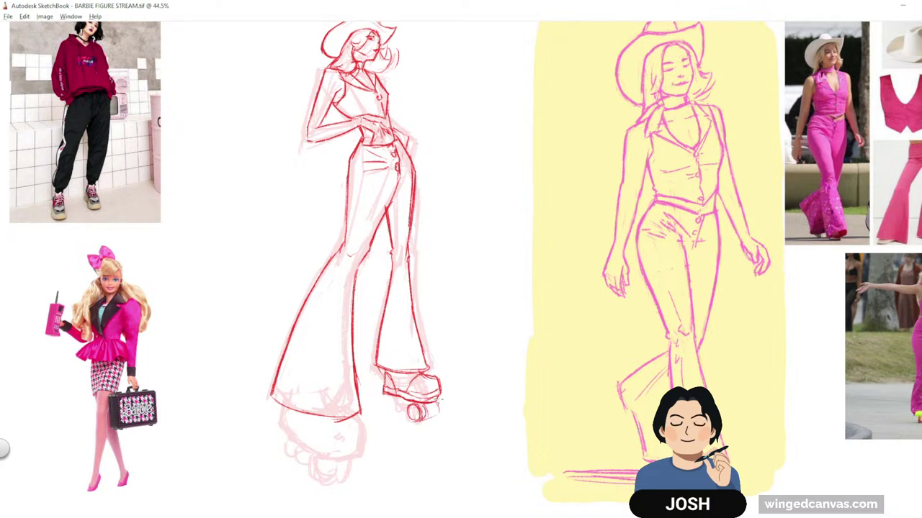
{"action": "left_click_drag", "start_coordinate": [440, 398], "coordinate": [447, 412]}
{"action": "mouse_move", "coordinate": [442, 395]}
{"action": "left_mouse_down"}
{"action": "mouse_move", "coordinate": [447, 412]}
{"action": "mouse_move", "coordinate": [424, 409]}
{"action": "mouse_move", "coordinate": [437, 413]}
{"action": "left_mouse_up"}
{"action": "mouse_move", "coordinate": [389, 396]}
{"action": "left_mouse_down"}
{"action": "mouse_move", "coordinate": [380, 415]}
{"action": "mouse_move", "coordinate": [435, 427]}
{"action": "left_mouse_up"}
{"action": "key", "text": "ctrl+z"}
{"action": "key", "text": "ctrl+z"}
{"action": "mouse_move", "coordinate": [391, 396]}
{"action": "left_mouse_down"}
{"action": "mouse_move", "coordinate": [383, 416]}
{"action": "mouse_move", "coordinate": [402, 416]}
{"action": "mouse_move", "coordinate": [392, 409]}
{"action": "mouse_move", "coordinate": [399, 406]}
{"action": "mouse_move", "coordinate": [435, 415]}
{"action": "mouse_move", "coordinate": [427, 411]}
{"action": "left_mouse_up"}
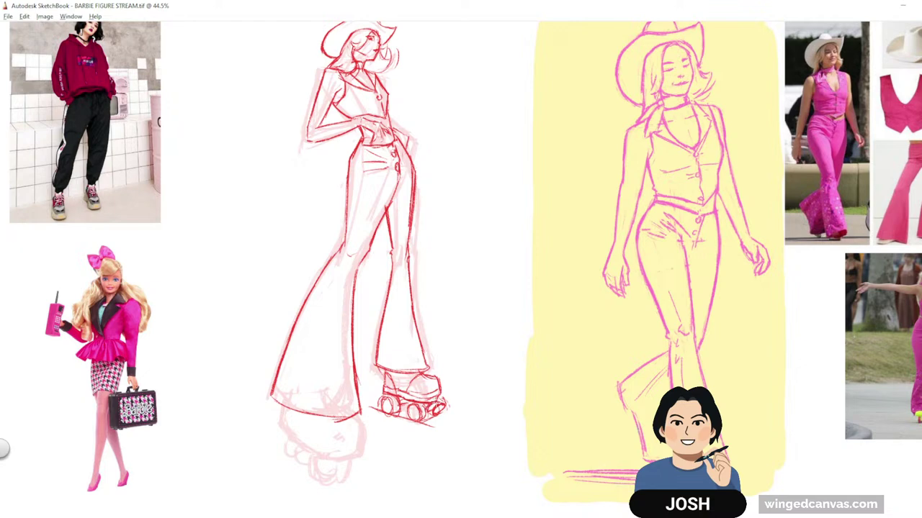
- Outline the near foot's large rounded boot below the wide trouser hem
{"action": "left_click_drag", "start_coordinate": [547, 386], "coordinate": [612, 385]}
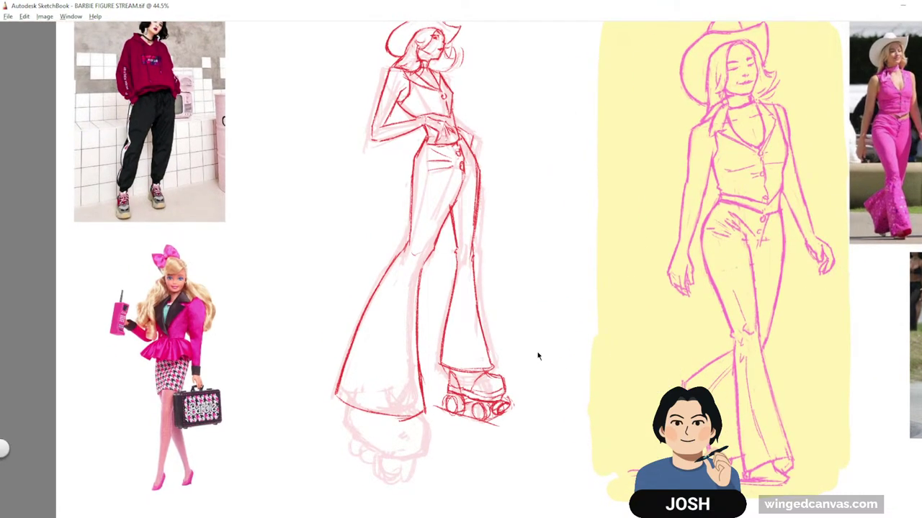
{"action": "left_click_drag", "start_coordinate": [576, 334], "coordinate": [592, 319]}
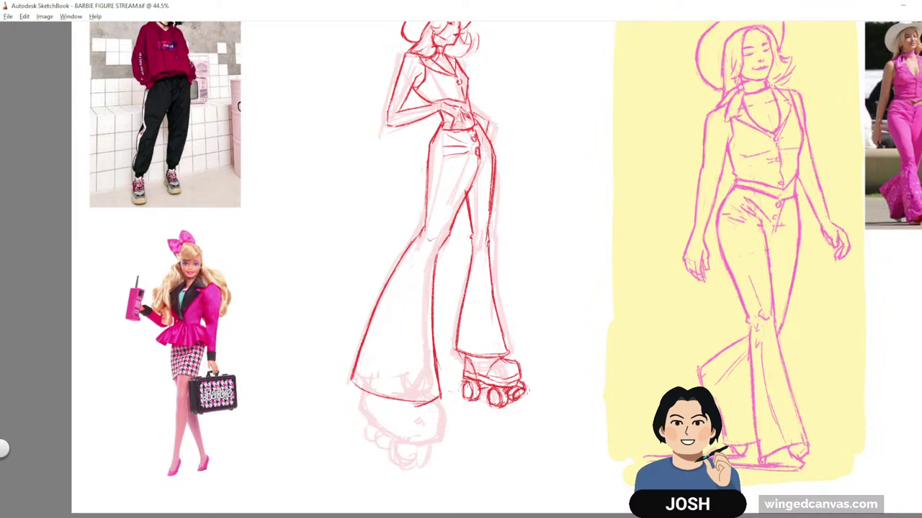
{"action": "key", "text": "space"}
{"action": "left_click_drag", "start_coordinate": [615, 303], "coordinate": [616, 317]}
{"action": "left_click_drag", "start_coordinate": [643, 319], "coordinate": [674, 335]}
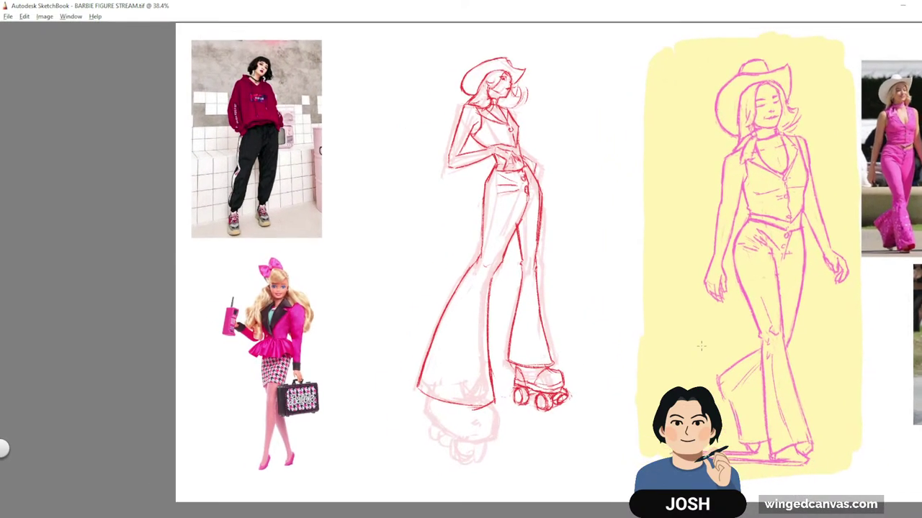
{"action": "key", "text": "space"}
{"action": "mouse_move", "coordinate": [613, 350]}
{"action": "left_mouse_down"}
{"action": "mouse_move", "coordinate": [651, 350]}
{"action": "mouse_move", "coordinate": [650, 303]}
{"action": "left_mouse_up"}
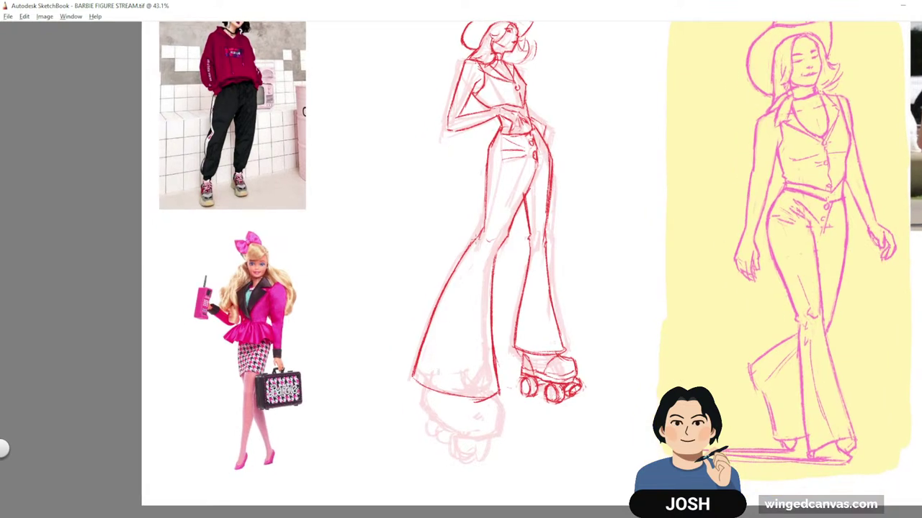
{"action": "mouse_move", "coordinate": [422, 388]}
{"action": "left_mouse_down"}
{"action": "mouse_move", "coordinate": [421, 416]}
{"action": "mouse_move", "coordinate": [489, 426]}
{"action": "mouse_move", "coordinate": [432, 417]}
{"action": "mouse_move", "coordinate": [451, 433]}
{"action": "mouse_move", "coordinate": [422, 414]}
{"action": "mouse_move", "coordinate": [473, 450]}
{"action": "left_mouse_up"}
{"action": "mouse_move", "coordinate": [497, 401]}
{"action": "left_mouse_down"}
{"action": "mouse_move", "coordinate": [517, 432]}
{"action": "mouse_move", "coordinate": [510, 448]}
{"action": "mouse_move", "coordinate": [513, 425]}
{"action": "left_mouse_up"}
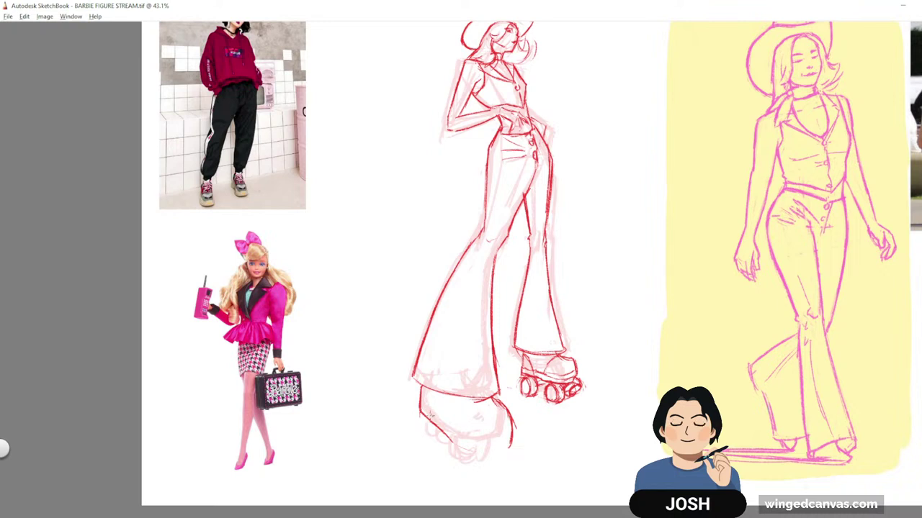
{"action": "mouse_move", "coordinate": [431, 414]}
{"action": "left_mouse_down"}
{"action": "mouse_move", "coordinate": [445, 442]}
{"action": "mouse_move", "coordinate": [471, 458]}
{"action": "mouse_move", "coordinate": [510, 440]}
{"action": "left_mouse_up"}
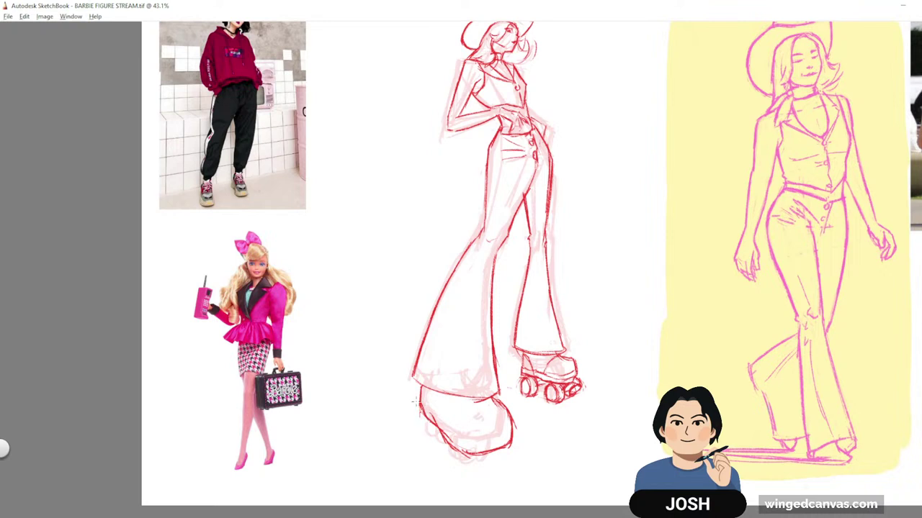
- Refine the near foot's boot with a rounded toe cap, a slanted side edge and a thick sole line
{"action": "left_click_drag", "start_coordinate": [419, 405], "coordinate": [445, 447]}
{"action": "mouse_move", "coordinate": [420, 405]}
{"action": "left_mouse_down"}
{"action": "mouse_move", "coordinate": [454, 448]}
{"action": "mouse_move", "coordinate": [472, 452]}
{"action": "left_mouse_up"}
{"action": "mouse_move", "coordinate": [464, 403]}
{"action": "left_mouse_down"}
{"action": "mouse_move", "coordinate": [496, 396]}
{"action": "mouse_move", "coordinate": [453, 406]}
{"action": "mouse_move", "coordinate": [450, 437]}
{"action": "left_mouse_up"}
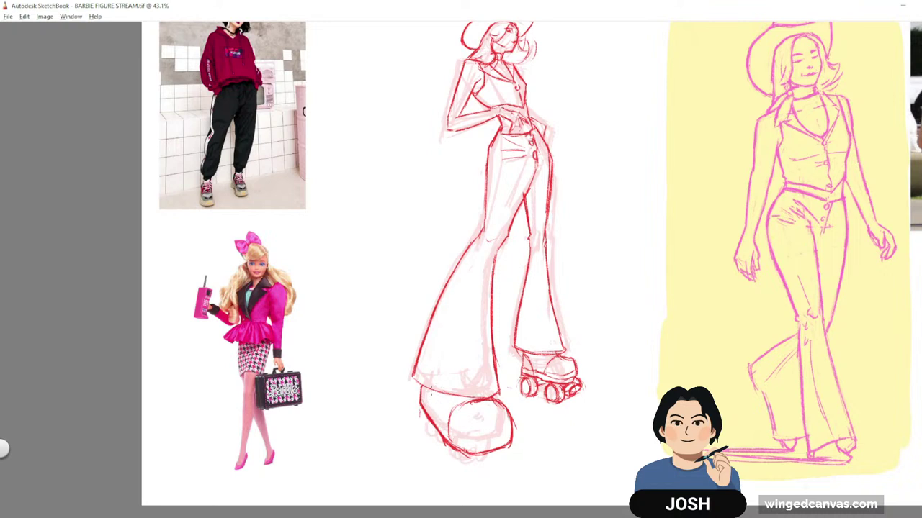
{"action": "mouse_move", "coordinate": [419, 390]}
{"action": "left_mouse_down"}
{"action": "mouse_move", "coordinate": [446, 430]}
{"action": "mouse_move", "coordinate": [484, 459]}
{"action": "mouse_move", "coordinate": [508, 446]}
{"action": "left_mouse_up"}
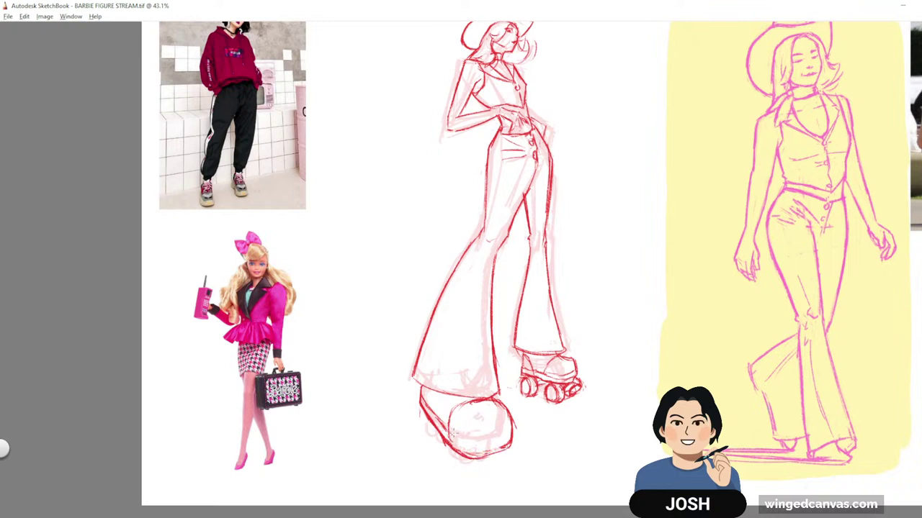
{"action": "left_click_drag", "start_coordinate": [450, 437], "coordinate": [483, 450]}
{"action": "left_click_drag", "start_coordinate": [445, 426], "coordinate": [505, 442]}
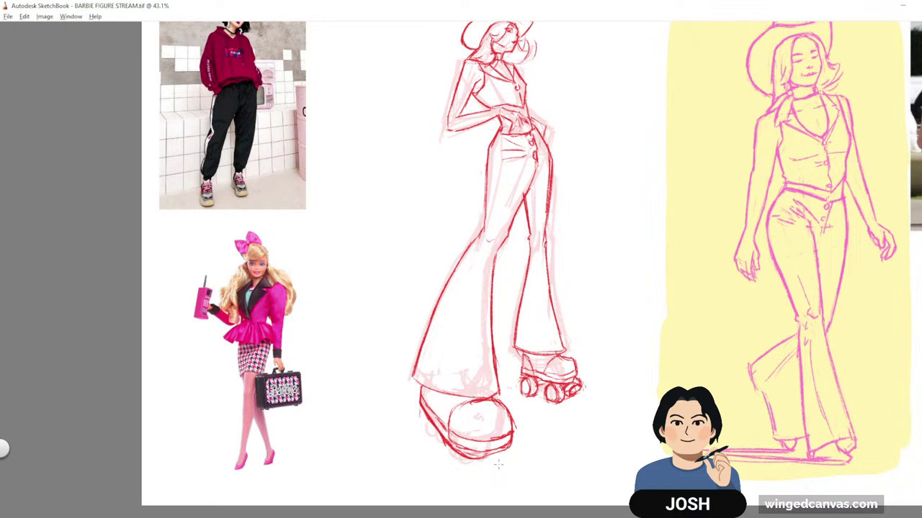
- Sketch the first two wheels beneath the near boot, one large at the side and one smaller under the toe
{"action": "mouse_move", "coordinate": [499, 462]}
{"action": "left_mouse_down"}
{"action": "mouse_move", "coordinate": [508, 463]}
{"action": "mouse_move", "coordinate": [498, 479]}
{"action": "mouse_move", "coordinate": [489, 469]}
{"action": "mouse_move", "coordinate": [513, 463]}
{"action": "left_mouse_up"}
{"action": "mouse_move", "coordinate": [445, 443]}
{"action": "left_mouse_down"}
{"action": "mouse_move", "coordinate": [439, 477]}
{"action": "mouse_move", "coordinate": [449, 448]}
{"action": "mouse_move", "coordinate": [430, 478]}
{"action": "mouse_move", "coordinate": [444, 445]}
{"action": "mouse_move", "coordinate": [440, 480]}
{"action": "left_mouse_up"}
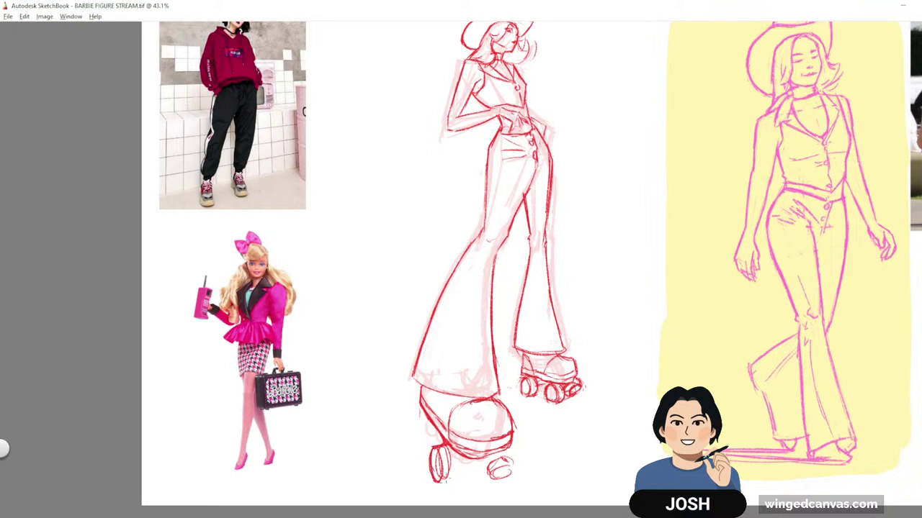
{"action": "mouse_move", "coordinate": [435, 482]}
{"action": "left_mouse_down"}
{"action": "mouse_move", "coordinate": [459, 468]}
{"action": "mouse_move", "coordinate": [459, 476]}
{"action": "left_mouse_up"}
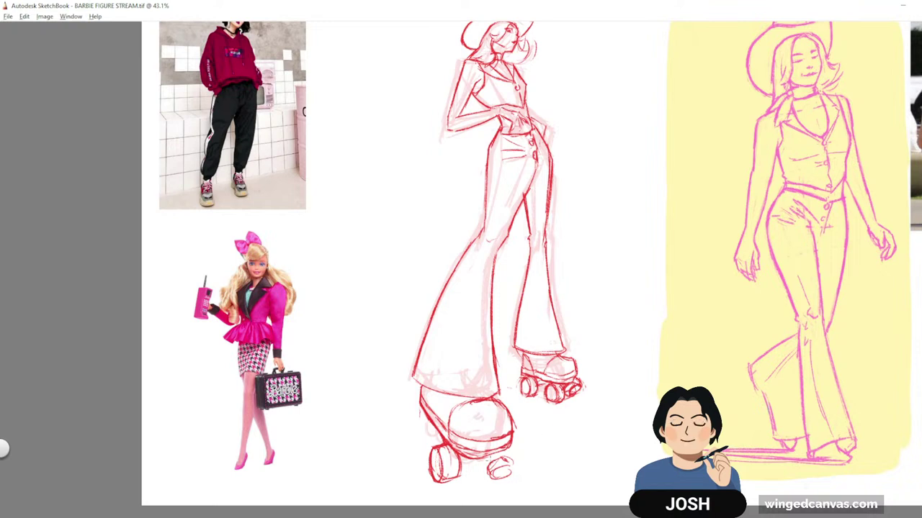
- Remove the rough small toe wheel and redraw it with an axle linking it to the large wheel
{"action": "key", "text": "ctrl+z"}
{"action": "key", "text": "ctrl+z"}
{"action": "key", "text": "ctrl+z"}
{"action": "key", "text": "ctrl+z"}
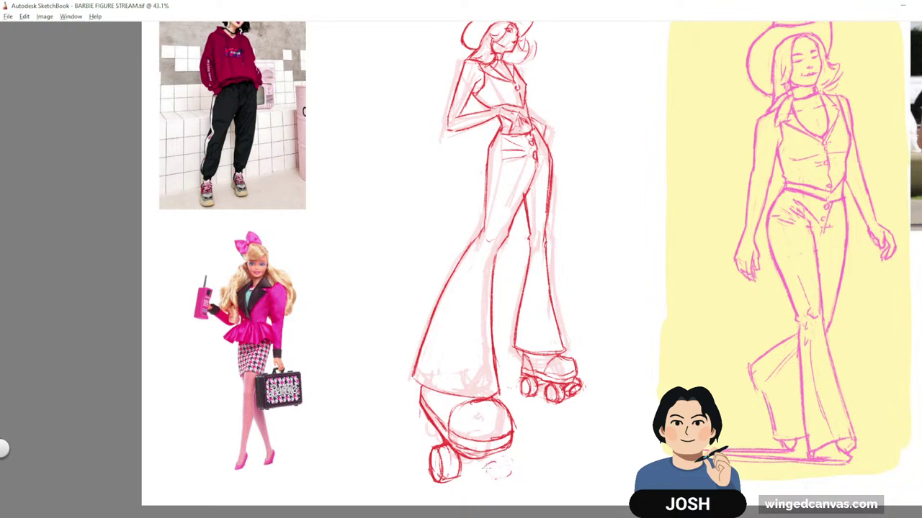
{"action": "mouse_move", "coordinate": [488, 470]}
{"action": "left_mouse_down"}
{"action": "mouse_move", "coordinate": [503, 462]}
{"action": "mouse_move", "coordinate": [509, 473]}
{"action": "mouse_move", "coordinate": [490, 478]}
{"action": "mouse_move", "coordinate": [510, 464]}
{"action": "mouse_move", "coordinate": [496, 465]}
{"action": "mouse_move", "coordinate": [492, 478]}
{"action": "mouse_move", "coordinate": [506, 482]}
{"action": "mouse_move", "coordinate": [485, 476]}
{"action": "mouse_move", "coordinate": [493, 480]}
{"action": "mouse_move", "coordinate": [481, 465]}
{"action": "mouse_move", "coordinate": [488, 472]}
{"action": "left_mouse_up"}
{"action": "key", "text": "ctrl+z"}
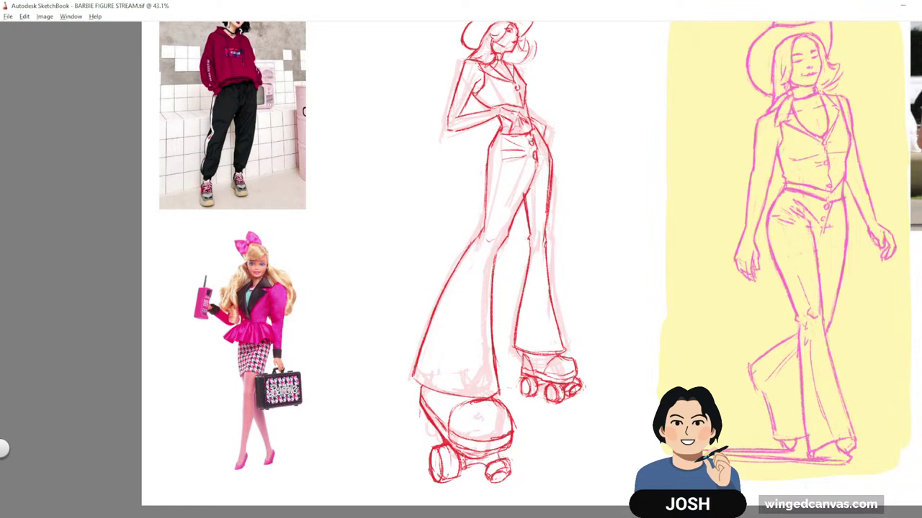
- Add the near skate's remaining wheels, one at the far side of the toe and one behind the heel
{"action": "mouse_move", "coordinate": [514, 439]}
{"action": "left_mouse_down"}
{"action": "mouse_move", "coordinate": [507, 456]}
{"action": "mouse_move", "coordinate": [523, 451]}
{"action": "mouse_move", "coordinate": [511, 461]}
{"action": "left_mouse_up"}
{"action": "mouse_move", "coordinate": [420, 409]}
{"action": "left_mouse_down"}
{"action": "mouse_move", "coordinate": [422, 430]}
{"action": "mouse_move", "coordinate": [409, 436]}
{"action": "mouse_move", "coordinate": [418, 436]}
{"action": "left_mouse_up"}
{"action": "left_click_drag", "start_coordinate": [422, 408], "coordinate": [413, 442]}
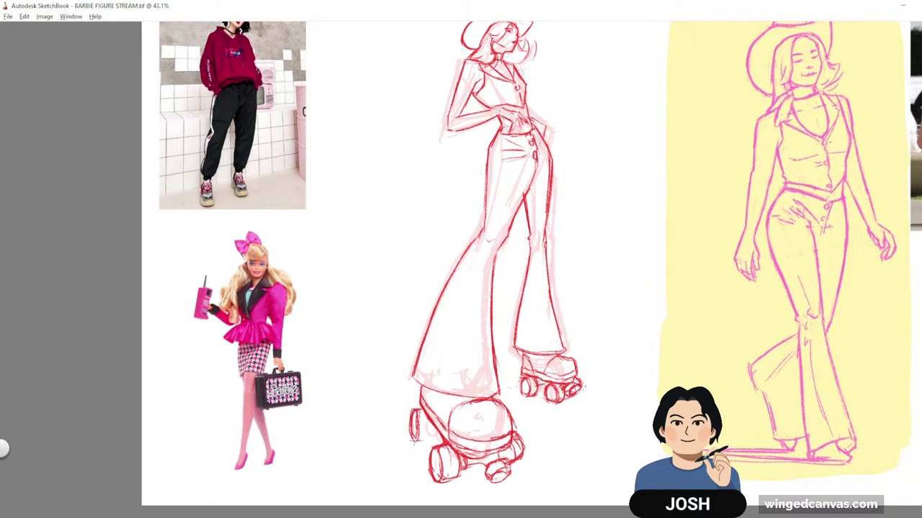
{"action": "left_click_drag", "start_coordinate": [420, 440], "coordinate": [437, 437]}
{"action": "left_click_drag", "start_coordinate": [412, 416], "coordinate": [414, 440]}
{"action": "mouse_move", "coordinate": [423, 432]}
{"action": "left_mouse_down"}
{"action": "mouse_move", "coordinate": [420, 440]}
{"action": "mouse_move", "coordinate": [420, 411]}
{"action": "mouse_move", "coordinate": [415, 439]}
{"action": "mouse_move", "coordinate": [435, 438]}
{"action": "left_mouse_up"}
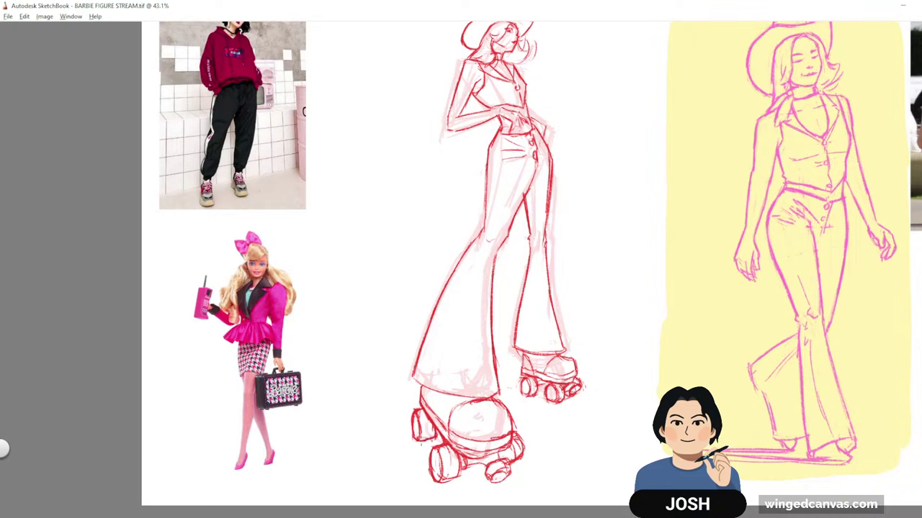
- Hide Layer24 containing the pale rough sketch so only the refined red line drawing shows
{"action": "key", "text": "space"}
{"action": "left_click_drag", "start_coordinate": [614, 327], "coordinate": [592, 333]}
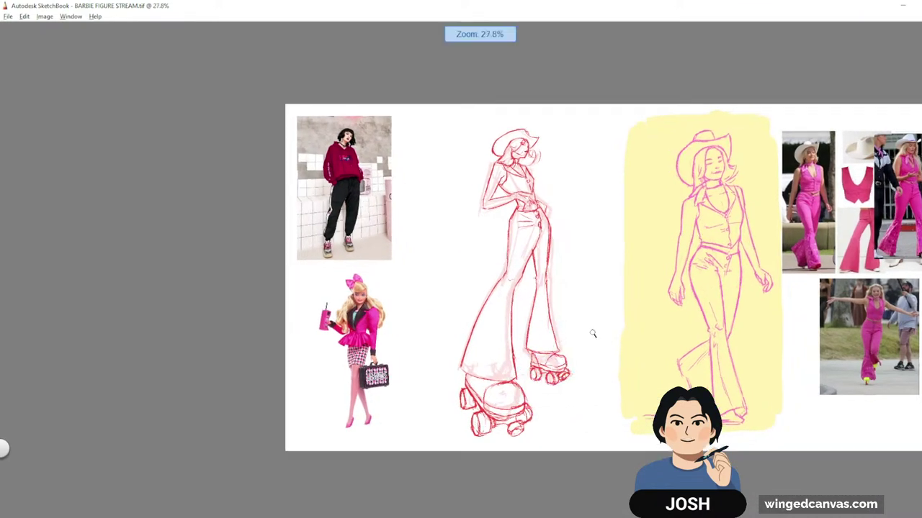
{"action": "scroll", "coordinate": [592, 334], "scroll_direction": "up", "scroll_amount": 1}
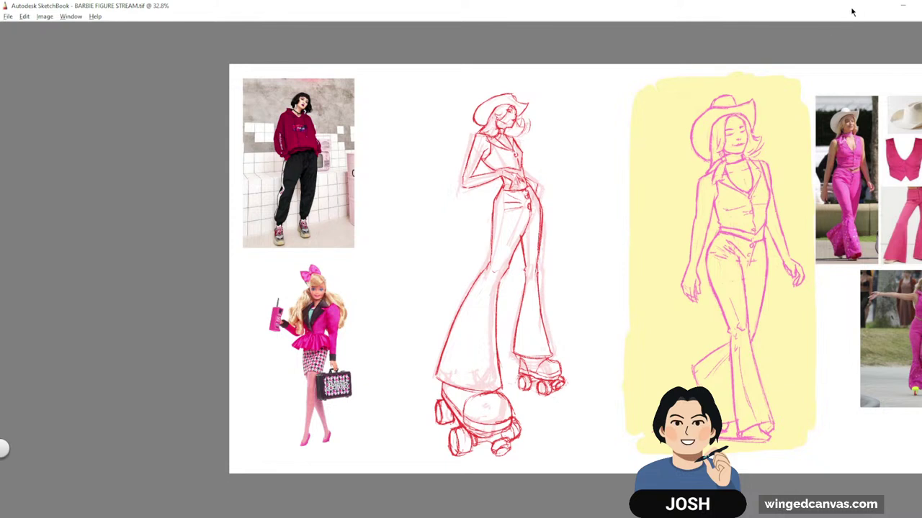
{"action": "key", "text": "space"}
{"action": "left_click_drag", "start_coordinate": [629, 267], "coordinate": [529, 262]}
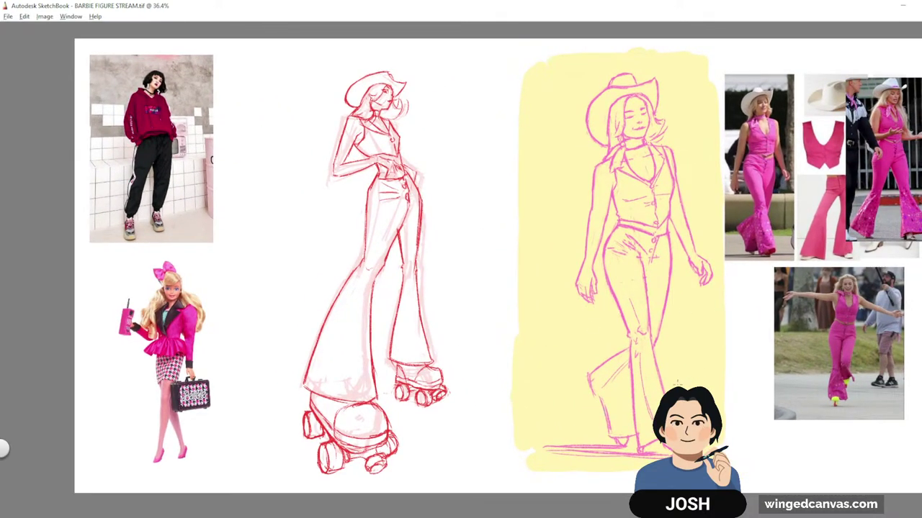
{"action": "key", "text": "Tab"}
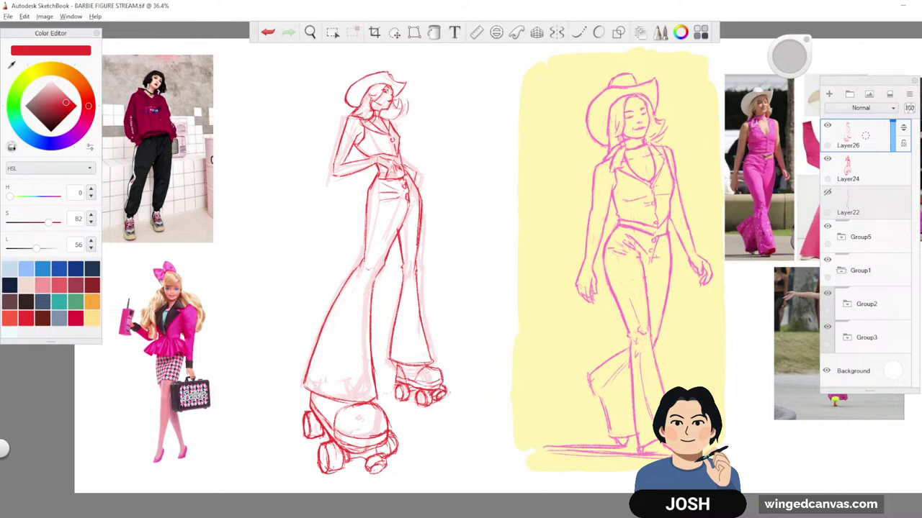
{"action": "left_click", "coordinate": [826, 159]}
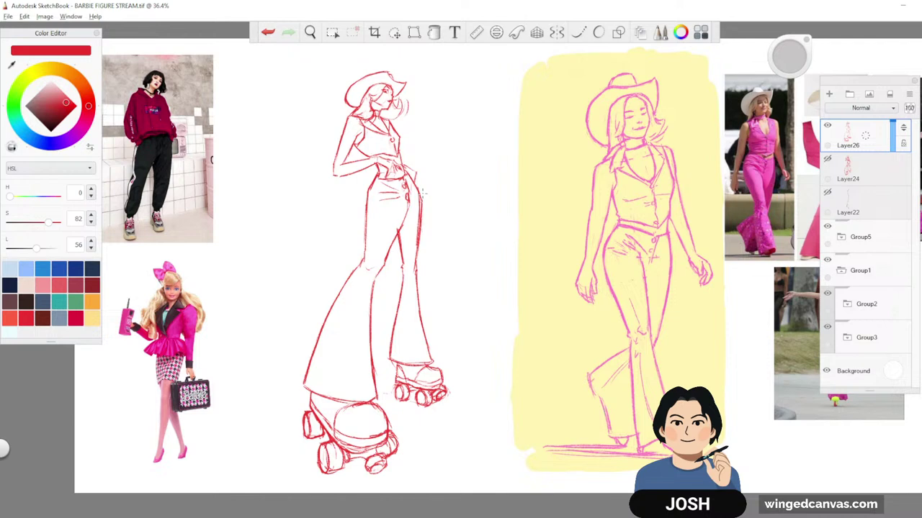
- Add a second button on the vest front and touch up the vest's opening edge above the waist
{"action": "key", "text": "space"}
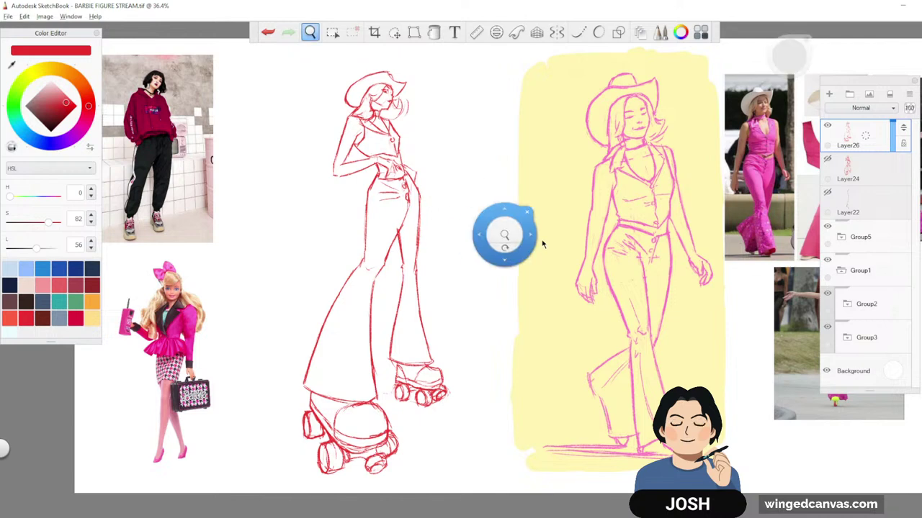
{"action": "left_click_drag", "start_coordinate": [542, 244], "coordinate": [580, 248]}
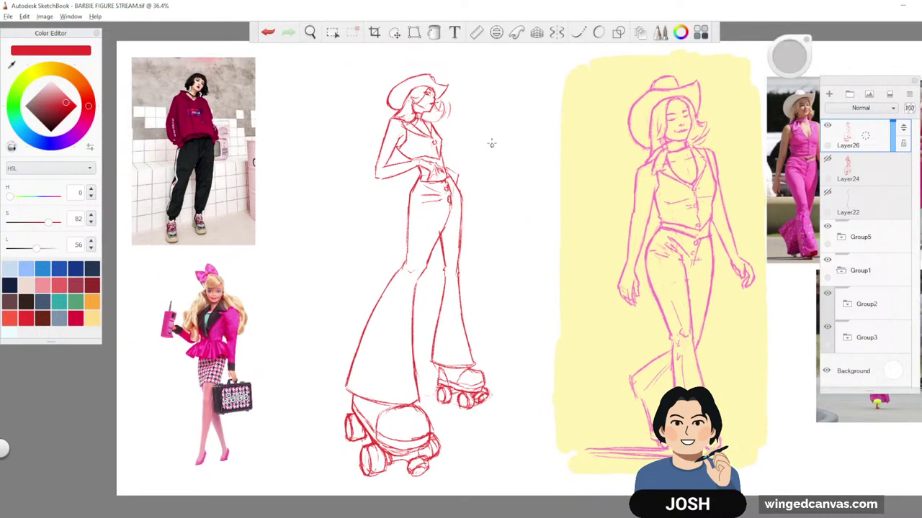
{"action": "key", "text": "space"}
{"action": "left_click_drag", "start_coordinate": [490, 176], "coordinate": [639, 235]}
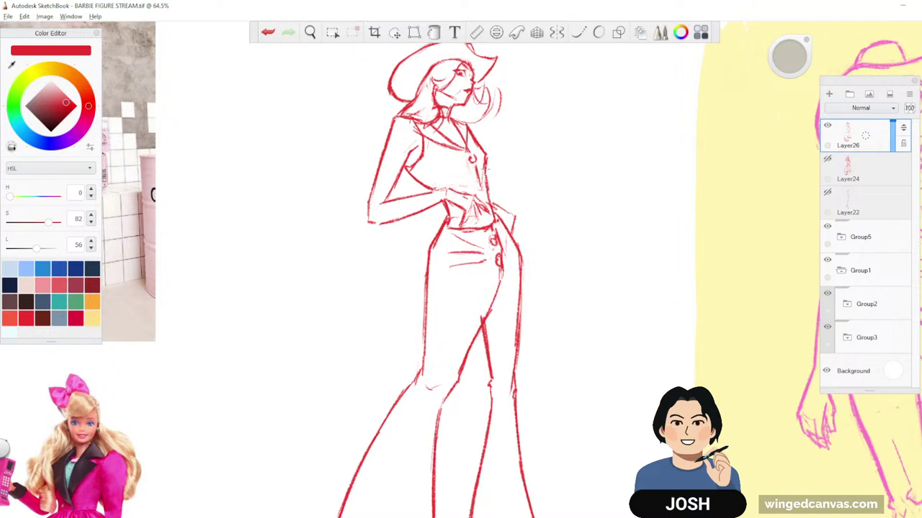
{"action": "mouse_move", "coordinate": [485, 187]}
{"action": "left_mouse_down"}
{"action": "mouse_move", "coordinate": [488, 197]}
{"action": "mouse_move", "coordinate": [478, 184]}
{"action": "left_mouse_up"}
{"action": "left_click_drag", "start_coordinate": [486, 192], "coordinate": [492, 214]}
- Lasso the figure's bent forearm and hand and shift them slightly upward
{"action": "key", "text": "space"}
{"action": "left_click_drag", "start_coordinate": [605, 223], "coordinate": [569, 245]}
{"action": "mouse_move", "coordinate": [592, 423]}
{"action": "left_mouse_down"}
{"action": "mouse_move", "coordinate": [597, 379]}
{"action": "mouse_move", "coordinate": [590, 383]}
{"action": "left_mouse_up"}
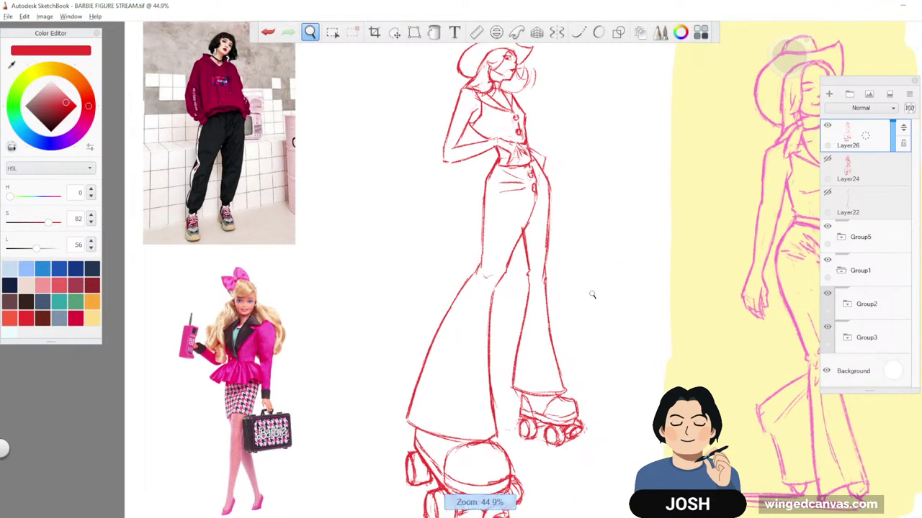
{"action": "left_click_drag", "start_coordinate": [592, 295], "coordinate": [574, 312]}
{"action": "key", "text": "space"}
{"action": "left_click_drag", "start_coordinate": [514, 158], "coordinate": [545, 128]}
{"action": "left_click_drag", "start_coordinate": [545, 86], "coordinate": [574, 196]}
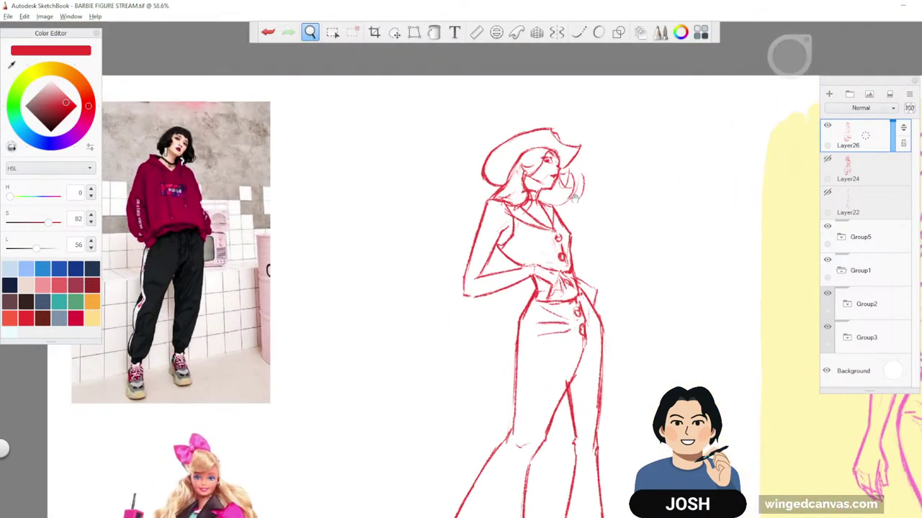
{"action": "key", "text": "space"}
{"action": "mouse_move", "coordinate": [664, 236]}
{"action": "left_mouse_down"}
{"action": "mouse_move", "coordinate": [646, 248]}
{"action": "mouse_move", "coordinate": [532, 267]}
{"action": "left_mouse_up"}
{"action": "left_click", "coordinate": [394, 33]}
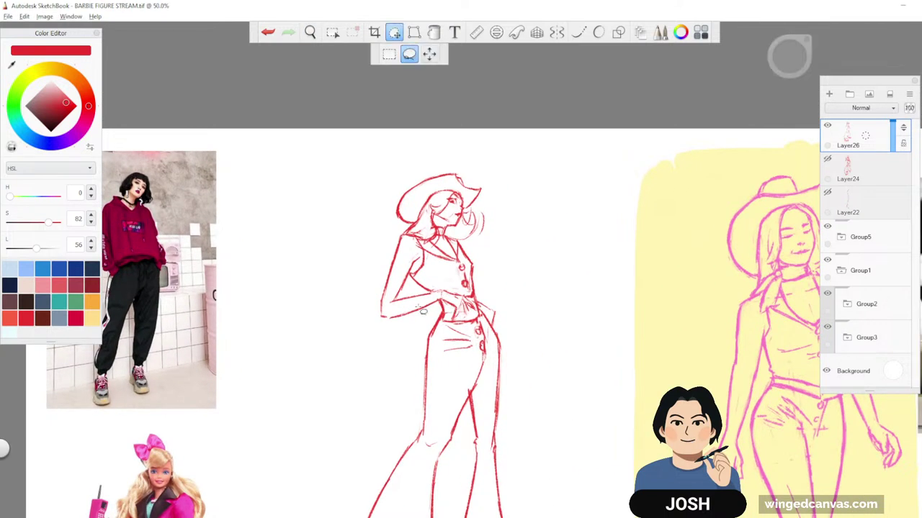
{"action": "mouse_move", "coordinate": [400, 293]}
{"action": "left_mouse_down"}
{"action": "mouse_move", "coordinate": [364, 315]}
{"action": "mouse_move", "coordinate": [407, 298]}
{"action": "left_mouse_up"}
{"action": "mouse_move", "coordinate": [578, 308]}
{"action": "left_mouse_down"}
{"action": "mouse_move", "coordinate": [596, 323]}
{"action": "mouse_move", "coordinate": [595, 309]}
{"action": "left_mouse_up"}
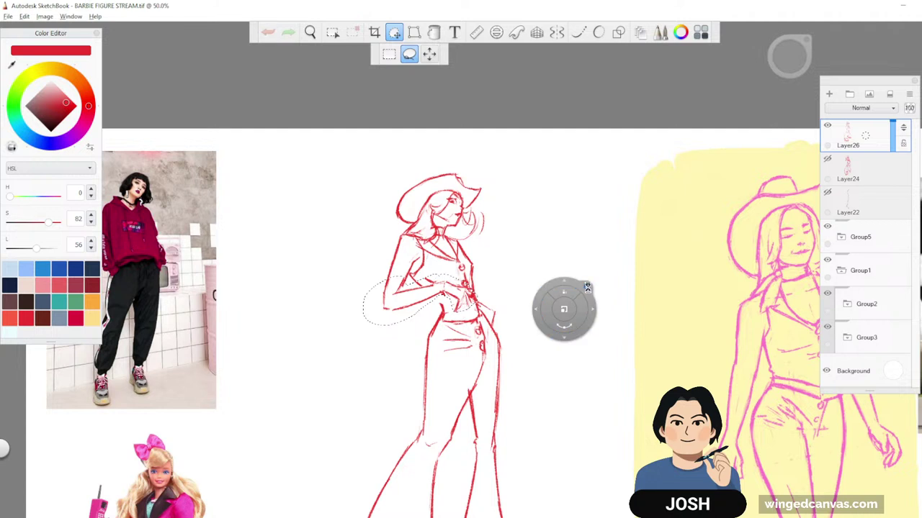
{"action": "left_click", "coordinate": [587, 287]}
- Reselect the forearm and hand with a tighter lasso and adjust them so the forearm lies closer to horizontal
{"action": "mouse_move", "coordinate": [478, 309]}
{"action": "left_mouse_down"}
{"action": "mouse_move", "coordinate": [447, 281]}
{"action": "mouse_move", "coordinate": [437, 282]}
{"action": "mouse_move", "coordinate": [440, 299]}
{"action": "mouse_move", "coordinate": [429, 289]}
{"action": "mouse_move", "coordinate": [387, 294]}
{"action": "left_mouse_up"}
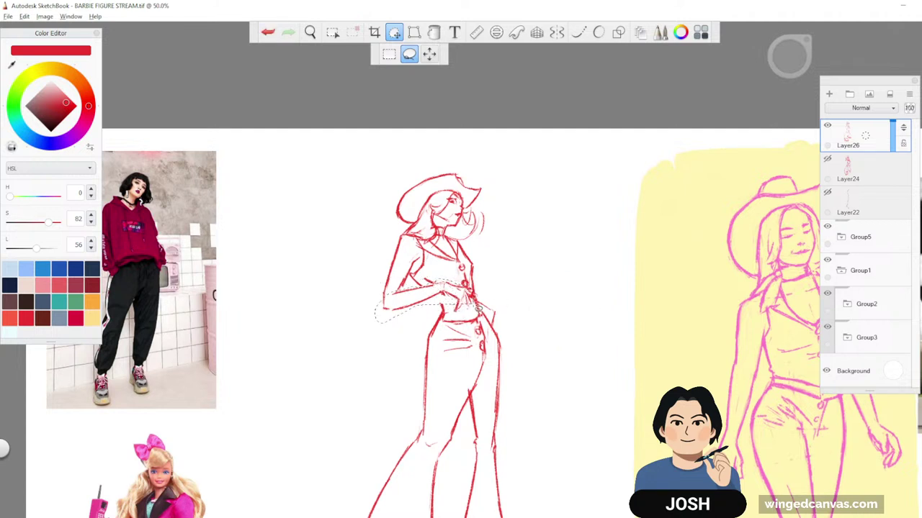
{"action": "left_click_drag", "start_coordinate": [478, 308], "coordinate": [478, 310]}
{"action": "mouse_move", "coordinate": [544, 315]}
{"action": "left_mouse_down"}
{"action": "mouse_move", "coordinate": [553, 342]}
{"action": "mouse_move", "coordinate": [580, 341]}
{"action": "mouse_move", "coordinate": [588, 352]}
{"action": "left_mouse_up"}
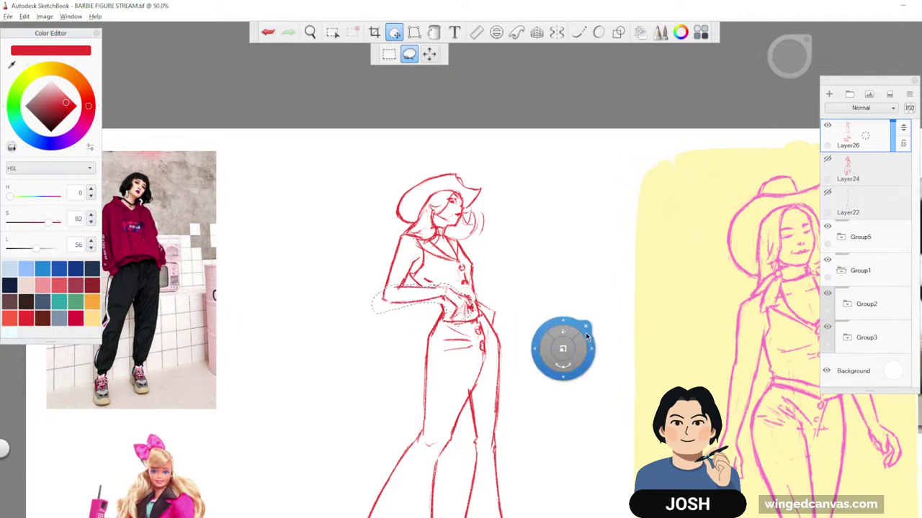
{"action": "left_click", "coordinate": [549, 302]}
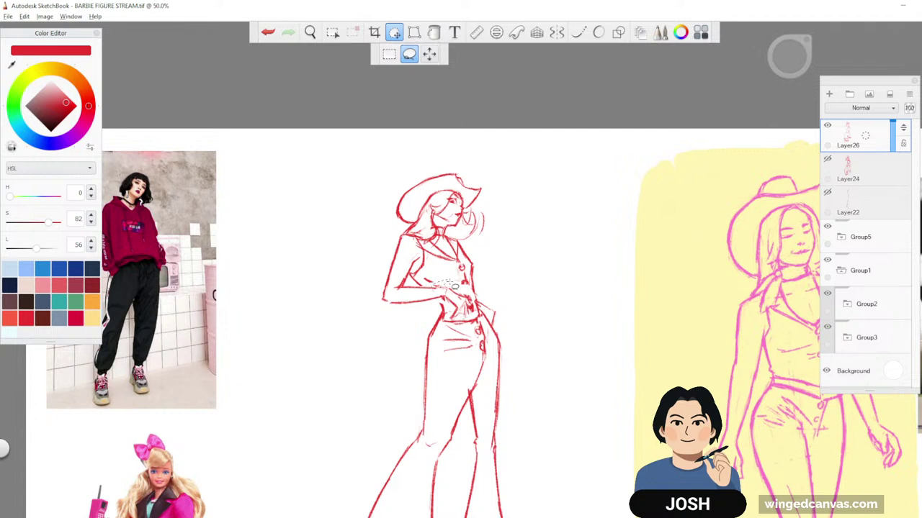
- Lasso the hand resting at the waist and nudge it into line with the adjusted forearm
{"action": "left_click_drag", "start_coordinate": [456, 286], "coordinate": [450, 317]}
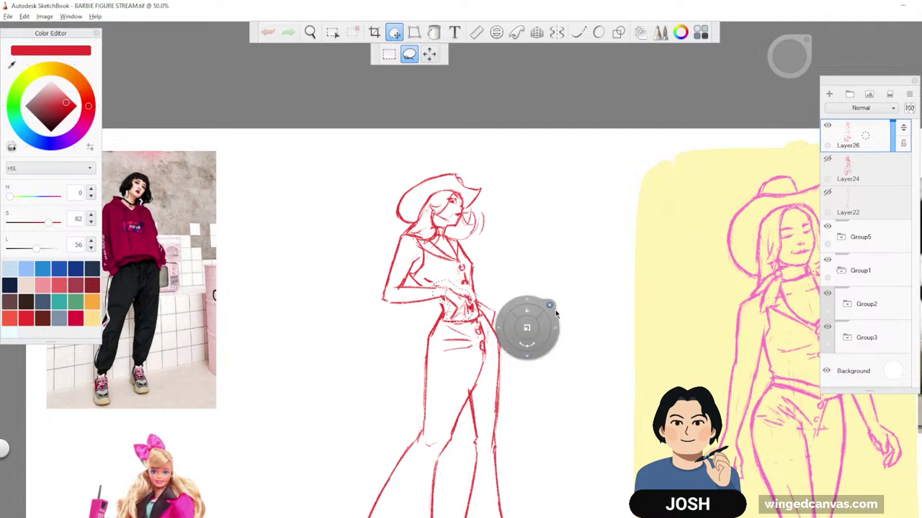
{"action": "left_click_drag", "start_coordinate": [572, 333], "coordinate": [568, 331]}
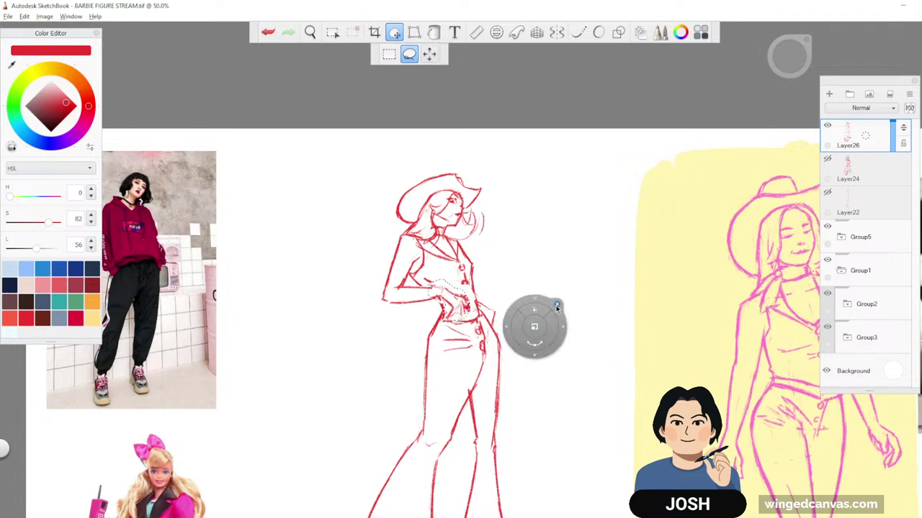
{"action": "left_click", "coordinate": [558, 308]}
- Refine the vest's lapel line across the chest
{"action": "key", "text": "space"}
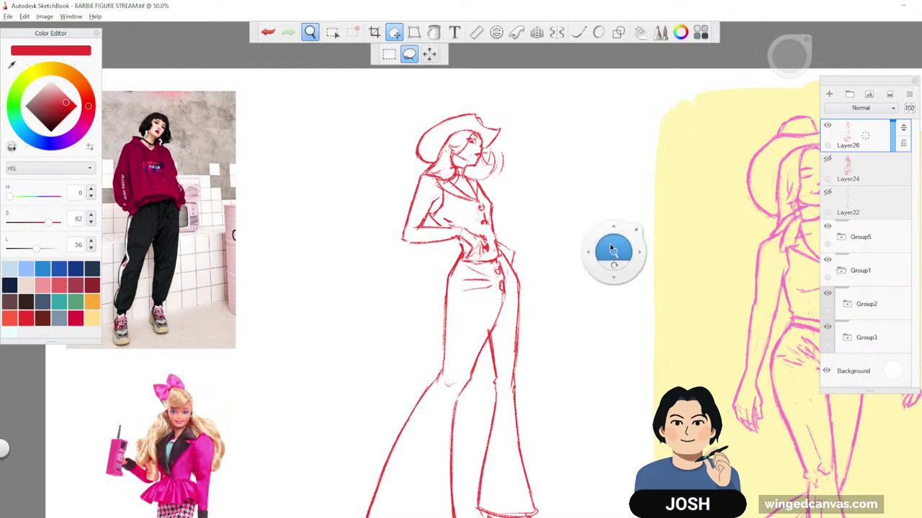
{"action": "left_click_drag", "start_coordinate": [611, 245], "coordinate": [544, 291]}
{"action": "left_click_drag", "start_coordinate": [555, 230], "coordinate": [593, 222]}
{"action": "left_click_drag", "start_coordinate": [610, 268], "coordinate": [551, 292]}
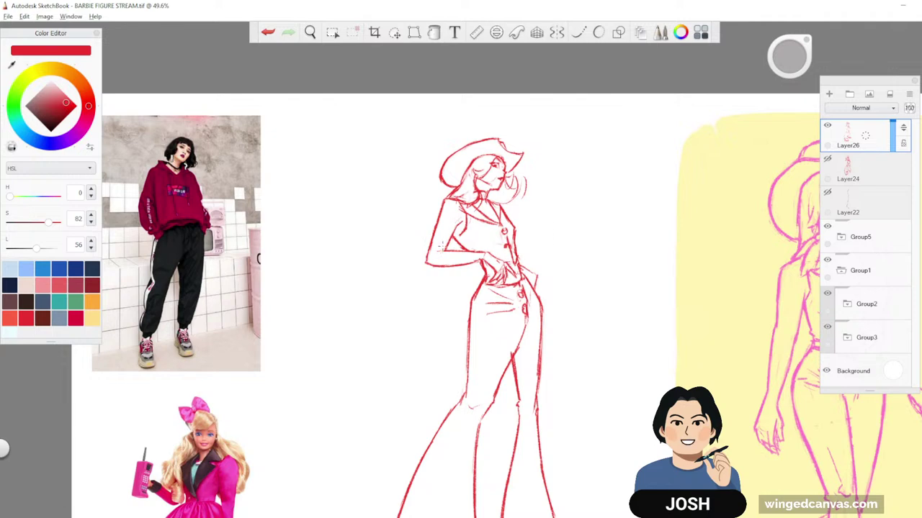
{"action": "key", "text": "space"}
{"action": "left_click_drag", "start_coordinate": [504, 247], "coordinate": [620, 309]}
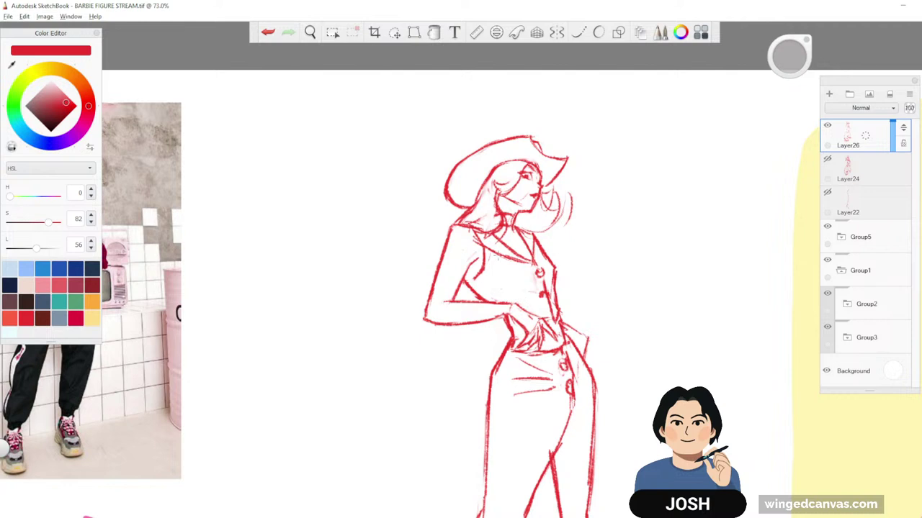
{"action": "left_click_drag", "start_coordinate": [678, 226], "coordinate": [640, 262]}
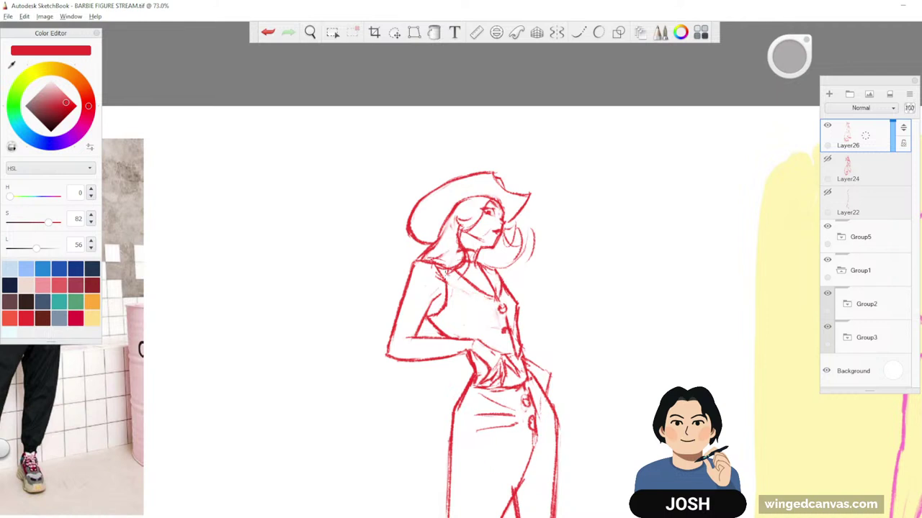
{"action": "left_click_drag", "start_coordinate": [445, 279], "coordinate": [497, 298]}
- Clean up the stray lines around the far skate's wheels and tidy the wheel outlines
{"action": "key", "text": "space"}
{"action": "key", "text": "space"}
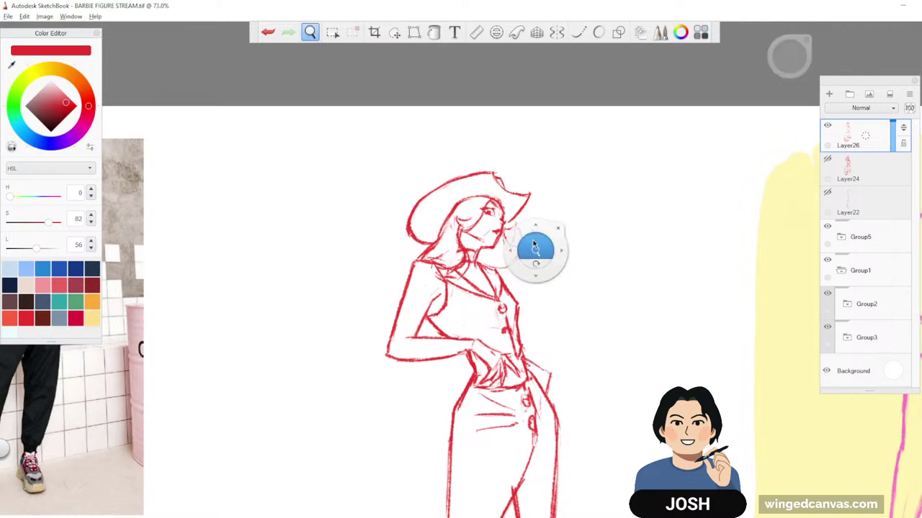
{"action": "left_click_drag", "start_coordinate": [539, 250], "coordinate": [488, 267]}
{"action": "left_click_drag", "start_coordinate": [456, 371], "coordinate": [430, 269]}
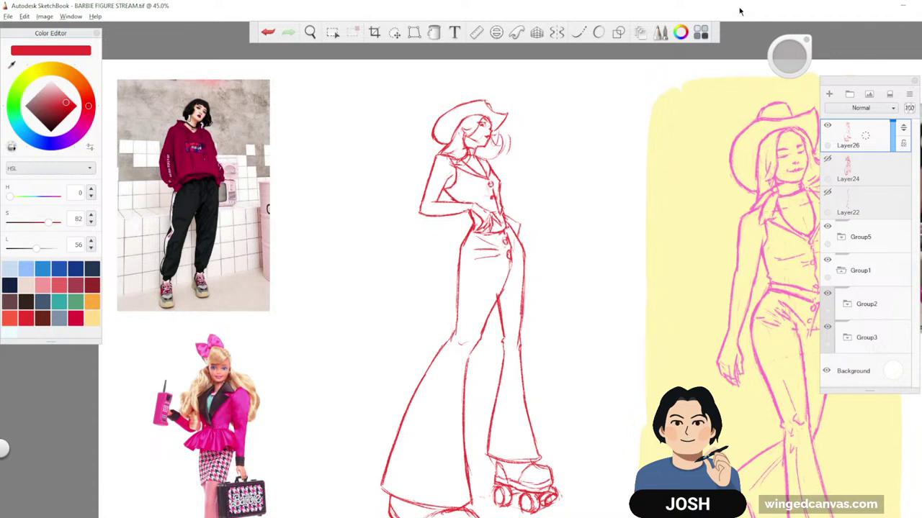
{"action": "left_click_drag", "start_coordinate": [650, 360], "coordinate": [619, 288]}
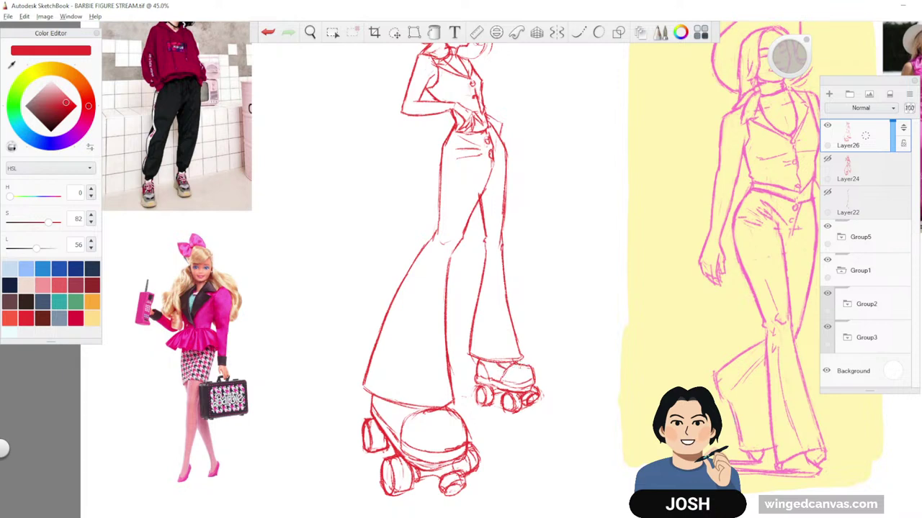
{"action": "key", "text": "space"}
{"action": "mouse_move", "coordinate": [547, 312]}
{"action": "left_mouse_down"}
{"action": "mouse_move", "coordinate": [630, 312]}
{"action": "mouse_move", "coordinate": [630, 240]}
{"action": "left_mouse_up"}
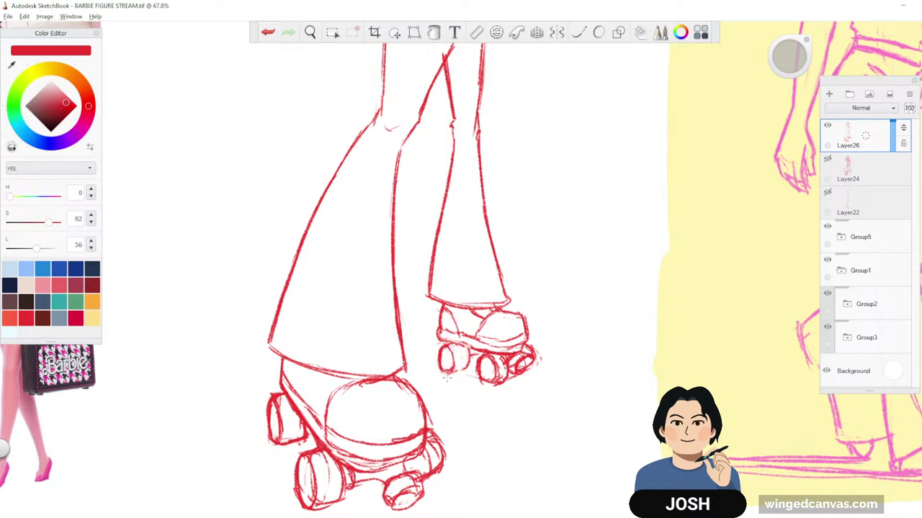
{"action": "left_click_drag", "start_coordinate": [447, 373], "coordinate": [461, 371]}
{"action": "mouse_move", "coordinate": [440, 340]}
{"action": "left_mouse_down"}
{"action": "mouse_move", "coordinate": [477, 349]}
{"action": "mouse_move", "coordinate": [481, 383]}
{"action": "left_mouse_up"}
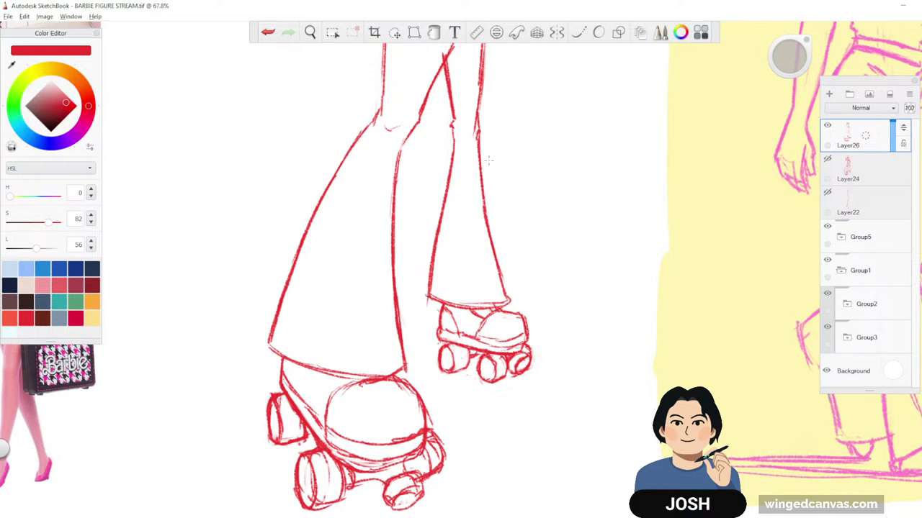
- Draw long curved fold lines down the near flared trouser leg from the knee towards the hem
{"action": "left_click_drag", "start_coordinate": [384, 117], "coordinate": [443, 52]}
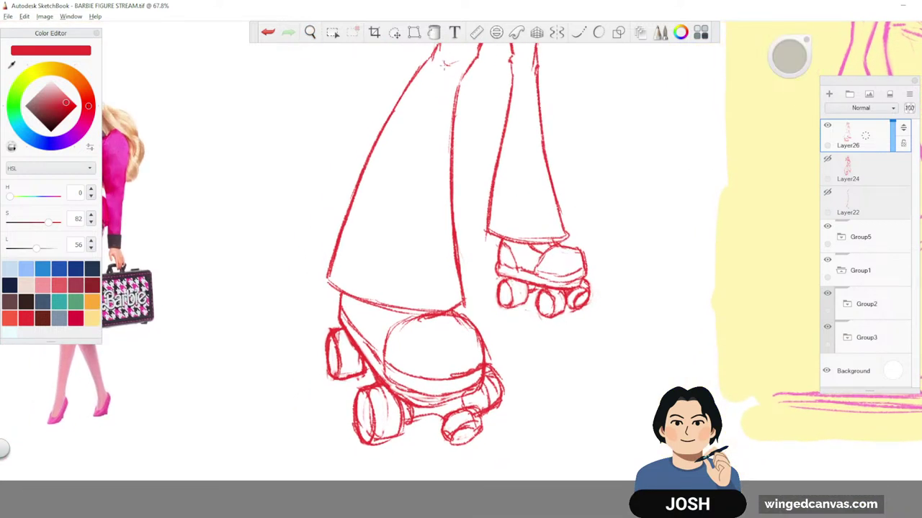
{"action": "left_click_drag", "start_coordinate": [399, 161], "coordinate": [359, 334]}
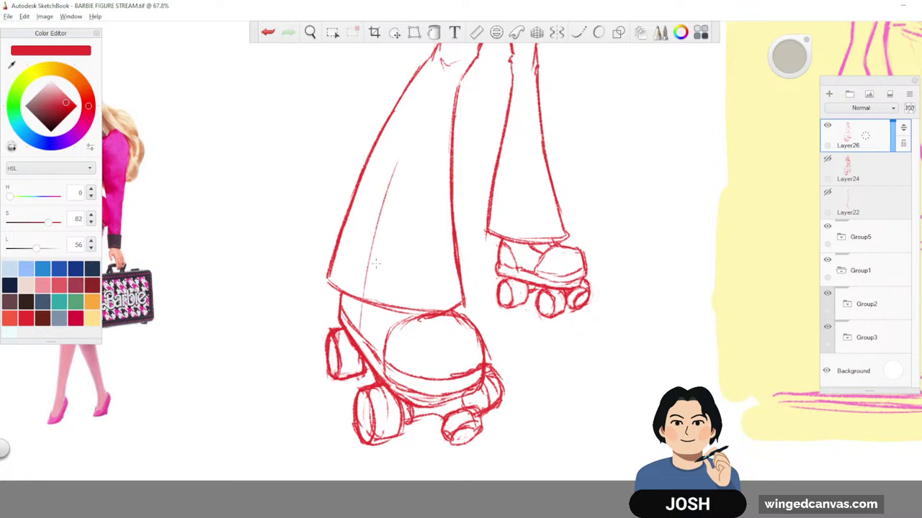
{"action": "left_click_drag", "start_coordinate": [441, 79], "coordinate": [372, 274]}
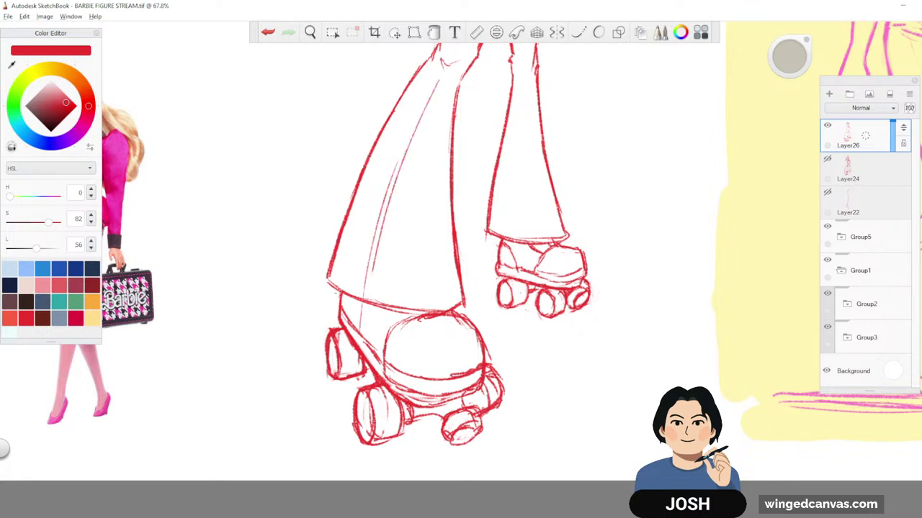
- Strengthen the sole and toe outline of the near roller skate below the boot
{"action": "mouse_move", "coordinate": [339, 301]}
{"action": "left_mouse_down"}
{"action": "mouse_move", "coordinate": [337, 326]}
{"action": "mouse_move", "coordinate": [347, 315]}
{"action": "mouse_move", "coordinate": [358, 349]}
{"action": "mouse_move", "coordinate": [346, 335]}
{"action": "mouse_move", "coordinate": [358, 350]}
{"action": "mouse_move", "coordinate": [340, 328]}
{"action": "mouse_move", "coordinate": [391, 389]}
{"action": "mouse_move", "coordinate": [416, 406]}
{"action": "mouse_move", "coordinate": [469, 392]}
{"action": "mouse_move", "coordinate": [456, 397]}
{"action": "left_mouse_up"}
{"action": "left_click_drag", "start_coordinate": [460, 395], "coordinate": [478, 386]}
{"action": "left_click_drag", "start_coordinate": [466, 390], "coordinate": [484, 365]}
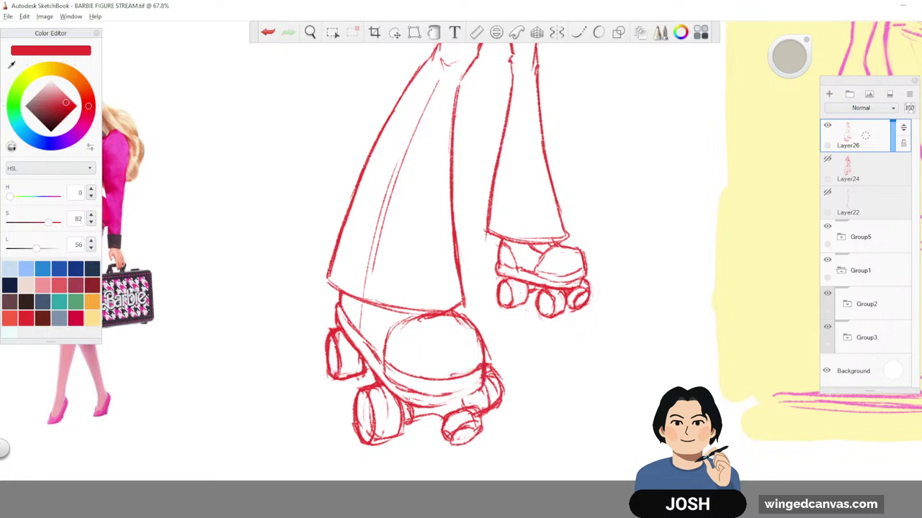
{"action": "mouse_move", "coordinate": [423, 409]}
{"action": "left_mouse_down"}
{"action": "mouse_move", "coordinate": [475, 395]}
{"action": "mouse_move", "coordinate": [483, 383]}
{"action": "left_mouse_up"}
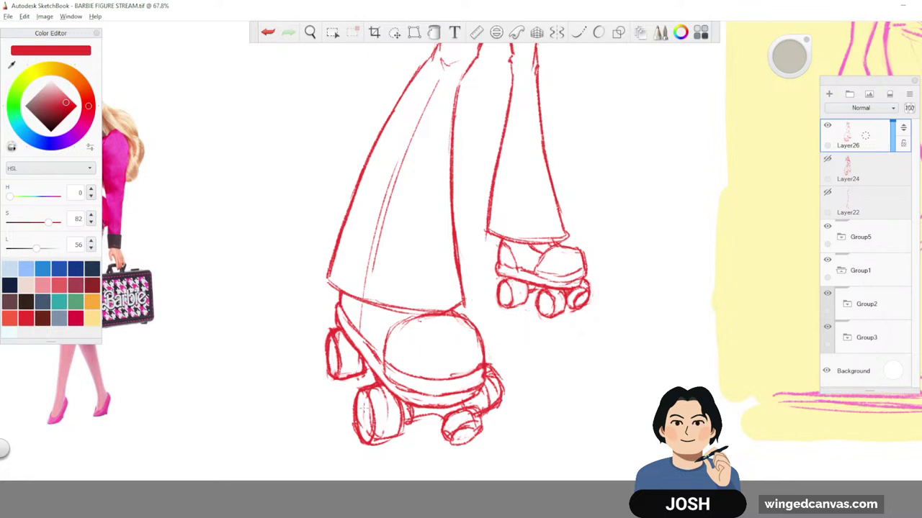
- Tidy the outlines of the near skate's rear and front wheels and draw a hub in the front wheel
{"action": "left_click_drag", "start_coordinate": [365, 404], "coordinate": [362, 420]}
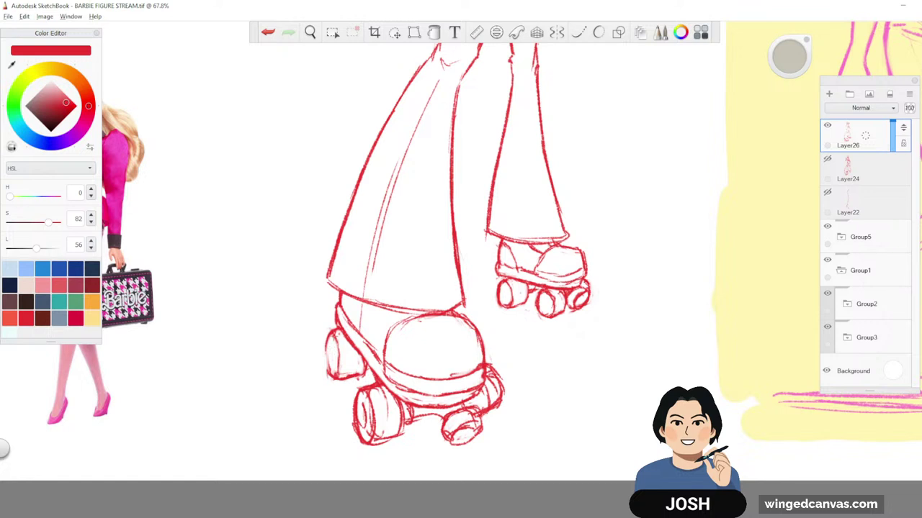
{"action": "left_click_drag", "start_coordinate": [336, 343], "coordinate": [333, 371]}
{"action": "left_click_drag", "start_coordinate": [327, 380], "coordinate": [364, 376]}
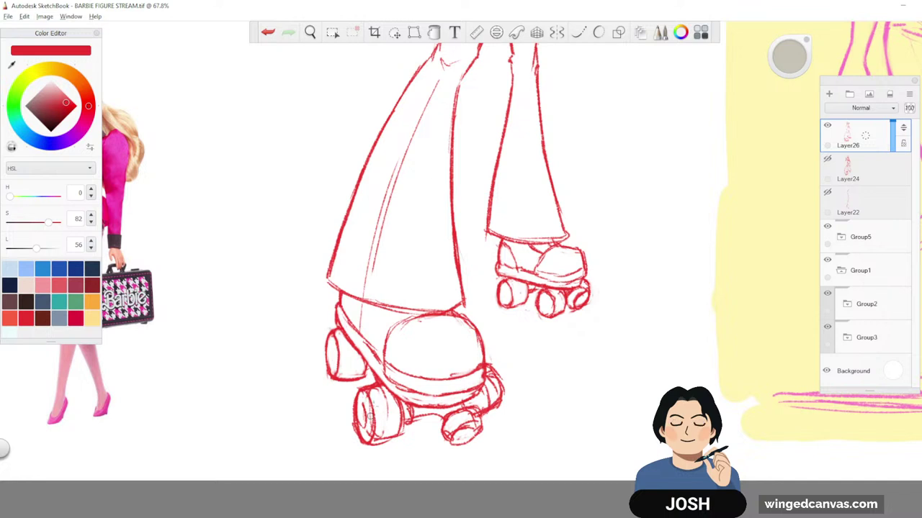
{"action": "left_click_drag", "start_coordinate": [394, 434], "coordinate": [376, 439]}
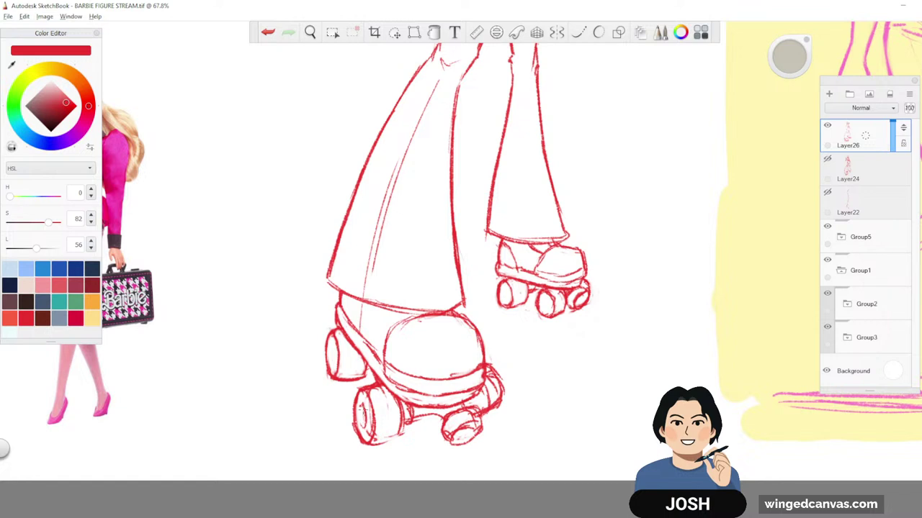
{"action": "mouse_move", "coordinate": [364, 410]}
{"action": "left_mouse_down"}
{"action": "mouse_move", "coordinate": [363, 421]}
{"action": "mouse_move", "coordinate": [404, 440]}
{"action": "left_mouse_up"}
- Reshape the near skate's outer wheel beside the toe into a cleaner rounded form
{"action": "mouse_move", "coordinate": [487, 364]}
{"action": "left_mouse_down"}
{"action": "mouse_move", "coordinate": [501, 407]}
{"action": "mouse_move", "coordinate": [495, 419]}
{"action": "mouse_move", "coordinate": [488, 373]}
{"action": "left_mouse_up"}
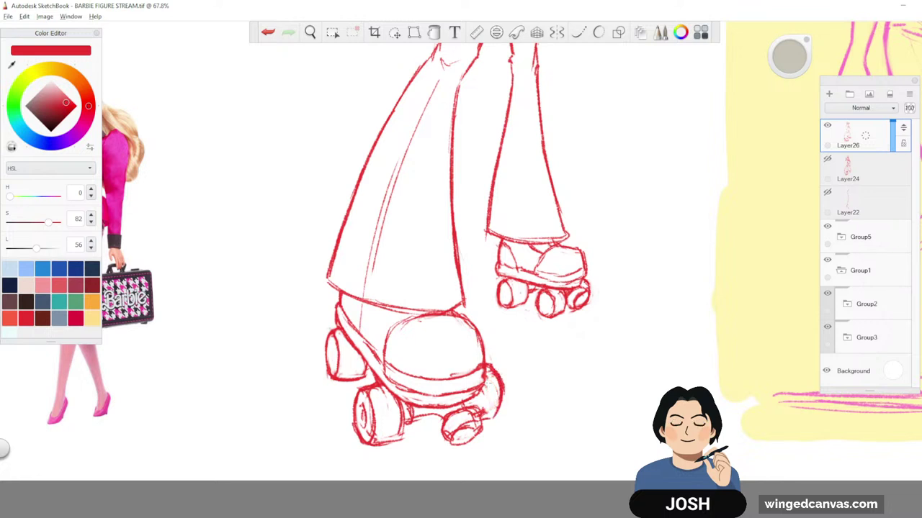
{"action": "left_click_drag", "start_coordinate": [484, 408], "coordinate": [473, 418]}
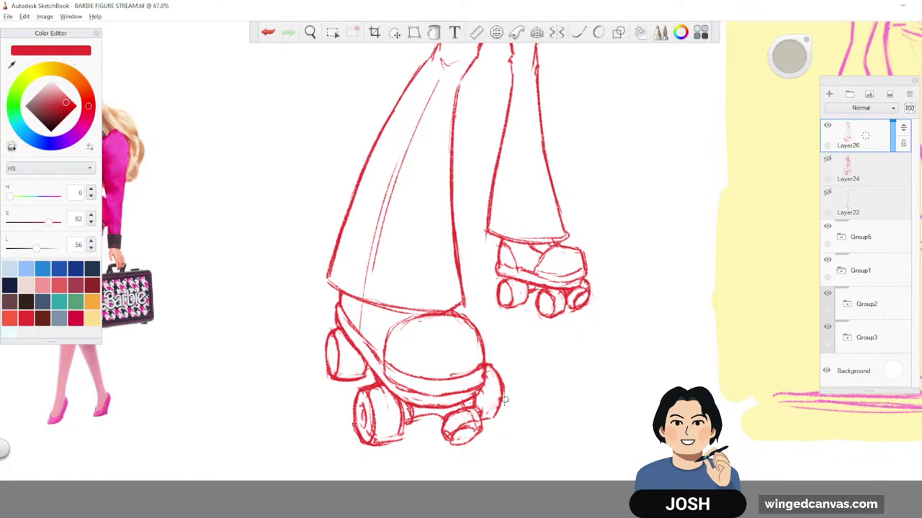
{"action": "left_click_drag", "start_coordinate": [502, 414], "coordinate": [483, 423]}
{"action": "left_click_drag", "start_coordinate": [502, 391], "coordinate": [497, 414]}
- Add small hubs to the near skate's rear wheel and the far skate's wheels
{"action": "left_click_drag", "start_coordinate": [332, 341], "coordinate": [332, 362]}
{"action": "key", "text": "space"}
{"action": "left_click_drag", "start_coordinate": [665, 350], "coordinate": [609, 365]}
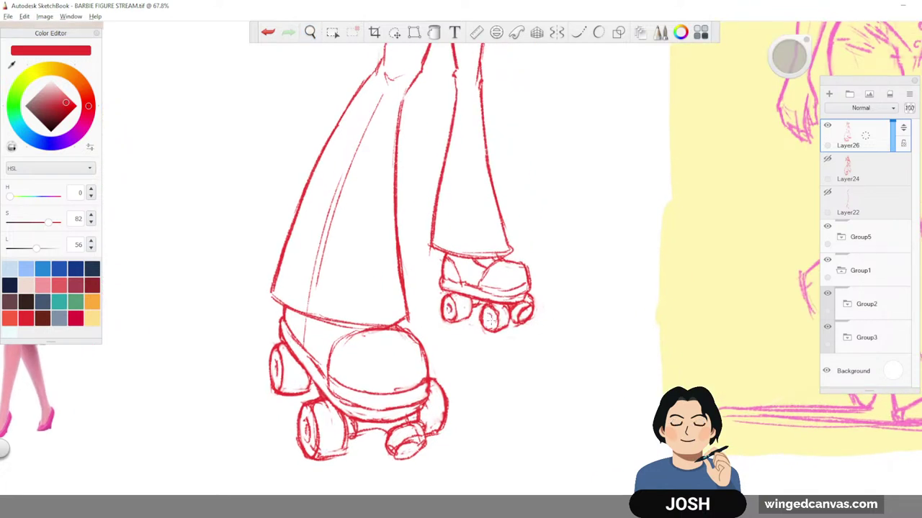
{"action": "left_click_drag", "start_coordinate": [489, 313], "coordinate": [491, 324]}
- Undo the last two strokes and redraw the trousers' waistband line beneath the hand
{"action": "key", "text": "space"}
{"action": "left_click_drag", "start_coordinate": [576, 261], "coordinate": [511, 325]}
{"action": "left_click_drag", "start_coordinate": [784, 206], "coordinate": [701, 303]}
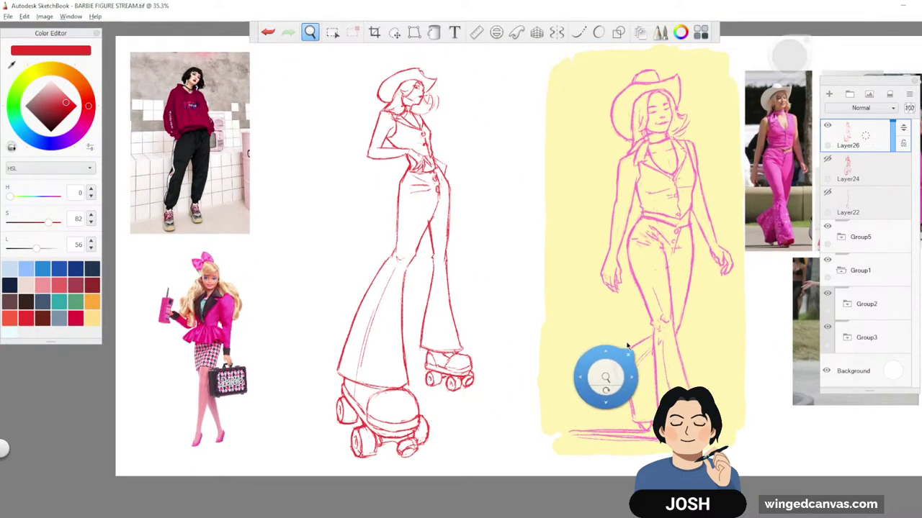
{"action": "left_click_drag", "start_coordinate": [557, 213], "coordinate": [763, 336]}
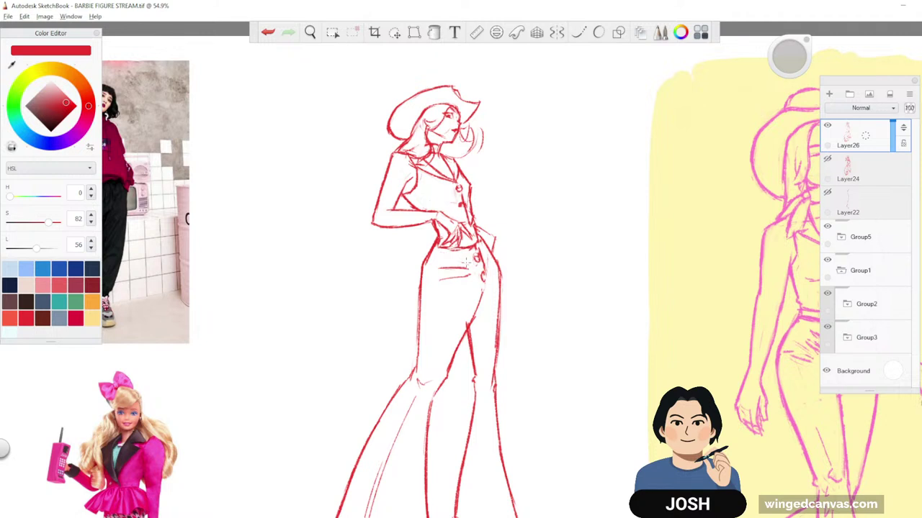
{"action": "key", "text": "ctrl+z"}
{"action": "key", "text": "ctrl+z"}
{"action": "mouse_move", "coordinate": [456, 247]}
{"action": "left_mouse_down"}
{"action": "mouse_move", "coordinate": [477, 249]}
{"action": "mouse_move", "coordinate": [438, 249]}
{"action": "left_mouse_up"}
- Examine the pink cowgirl reference photos and compare their trousers with the red sketch
{"action": "key", "text": "space"}
{"action": "left_click_drag", "start_coordinate": [573, 251], "coordinate": [525, 274]}
{"action": "left_click_drag", "start_coordinate": [383, 373], "coordinate": [241, 312]}
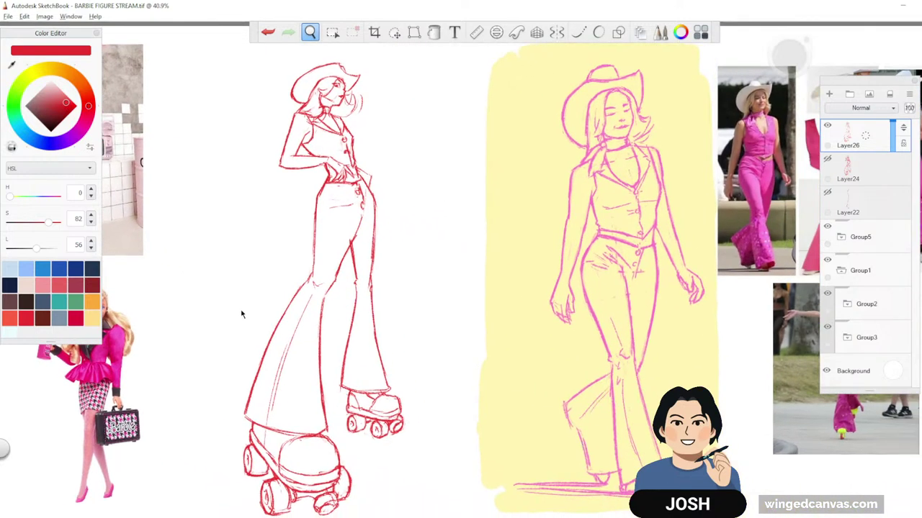
{"action": "key", "text": "space"}
{"action": "left_click_drag", "start_coordinate": [439, 259], "coordinate": [307, 260]}
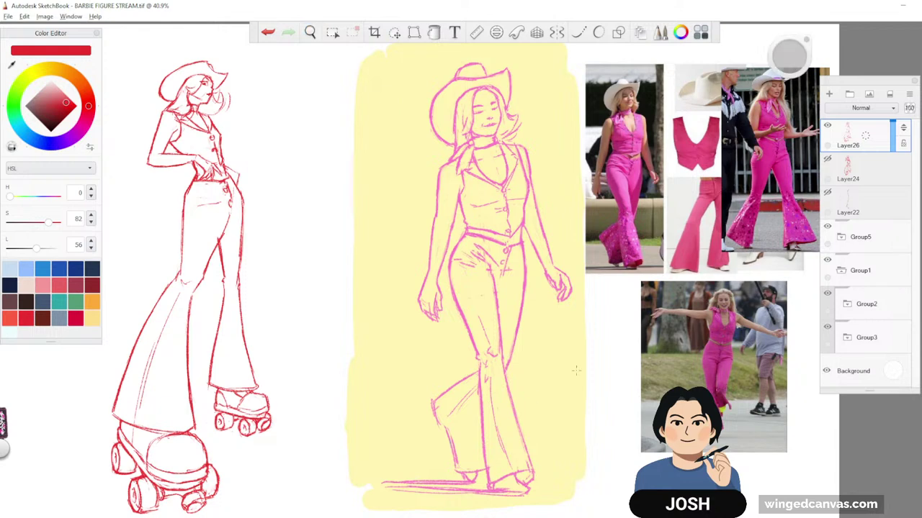
{"action": "mouse_move", "coordinate": [747, 31]}
{"action": "left_mouse_down"}
{"action": "mouse_move", "coordinate": [751, 60]}
{"action": "mouse_move", "coordinate": [752, 52]}
{"action": "left_mouse_up"}
{"action": "key", "text": "space"}
{"action": "left_click_drag", "start_coordinate": [710, 143], "coordinate": [446, 228]}
{"action": "mouse_move", "coordinate": [510, 117]}
{"action": "left_mouse_down"}
{"action": "mouse_move", "coordinate": [510, 146]}
{"action": "mouse_move", "coordinate": [517, 136]}
{"action": "left_mouse_up"}
- Undo the most recent strokes, including the crease lines at the trousers' hip
{"action": "key", "text": "ctrl+z"}
{"action": "key", "text": "ctrl+z"}
{"action": "key", "text": "ctrl+z"}
{"action": "key", "text": "ctrl+z"}
{"action": "key", "text": "space"}
{"action": "mouse_move", "coordinate": [455, 417]}
{"action": "left_mouse_down"}
{"action": "mouse_move", "coordinate": [499, 385]}
{"action": "mouse_move", "coordinate": [688, 304]}
{"action": "mouse_move", "coordinate": [696, 310]}
{"action": "left_mouse_up"}
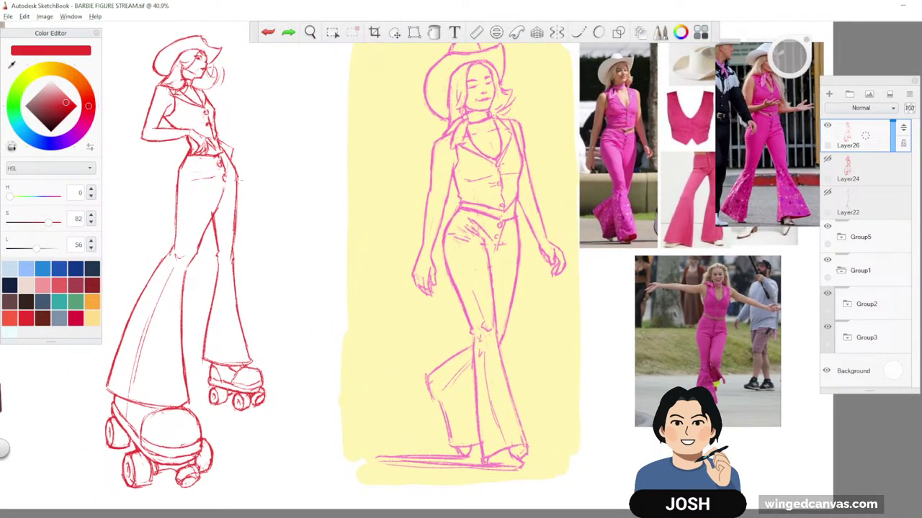
- Draw short crease lines across the front of the hips and at the far side of the trousers' fly
{"action": "left_click_drag", "start_coordinate": [224, 189], "coordinate": [236, 184]}
{"action": "mouse_move", "coordinate": [599, 325]}
{"action": "left_mouse_down"}
{"action": "mouse_move", "coordinate": [602, 244]}
{"action": "mouse_move", "coordinate": [615, 212]}
{"action": "left_mouse_up"}
{"action": "key", "text": "ctrl+z"}
{"action": "left_click_drag", "start_coordinate": [228, 162], "coordinate": [231, 174]}
{"action": "left_click_drag", "start_coordinate": [196, 159], "coordinate": [219, 169]}
{"action": "key", "text": "ctrl+z"}
{"action": "left_click_drag", "start_coordinate": [198, 167], "coordinate": [226, 163]}
{"action": "left_click_drag", "start_coordinate": [203, 180], "coordinate": [224, 175]}
{"action": "left_click_drag", "start_coordinate": [436, 331], "coordinate": [514, 326]}
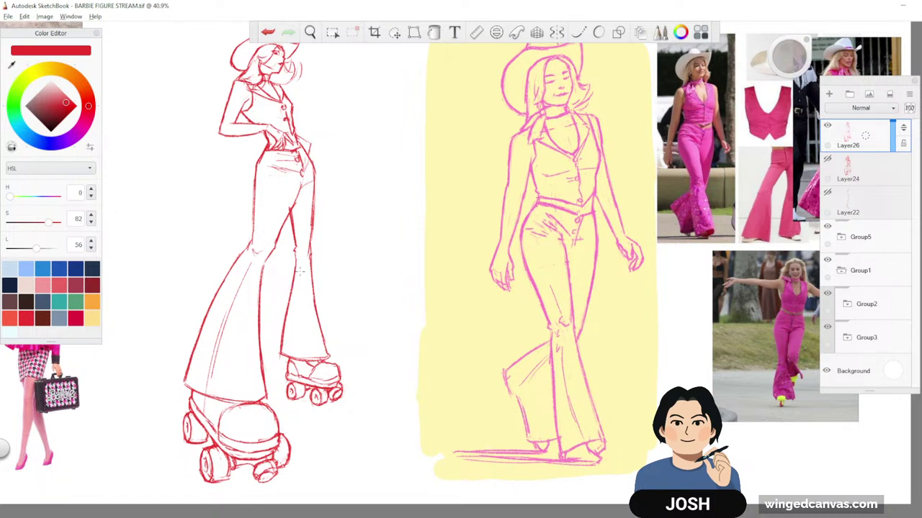
{"action": "left_click_drag", "start_coordinate": [299, 271], "coordinate": [294, 325]}
{"action": "key", "text": "ctrl+z"}
{"action": "left_click_drag", "start_coordinate": [309, 257], "coordinate": [300, 306]}
{"action": "key", "text": "ctrl+z"}
{"action": "left_click_drag", "start_coordinate": [297, 252], "coordinate": [299, 327]}
{"action": "key", "text": "ctrl+z"}
- Draw one long fold line down the far flared trouser leg from the knee to the hem
{"action": "key", "text": "space"}
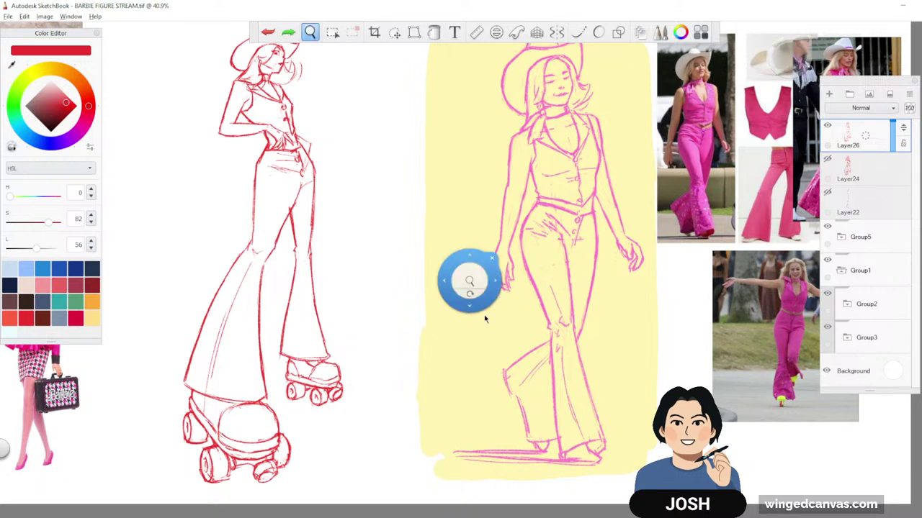
{"action": "left_click_drag", "start_coordinate": [485, 318], "coordinate": [538, 334]}
{"action": "left_click_drag", "start_coordinate": [349, 270], "coordinate": [354, 380]}
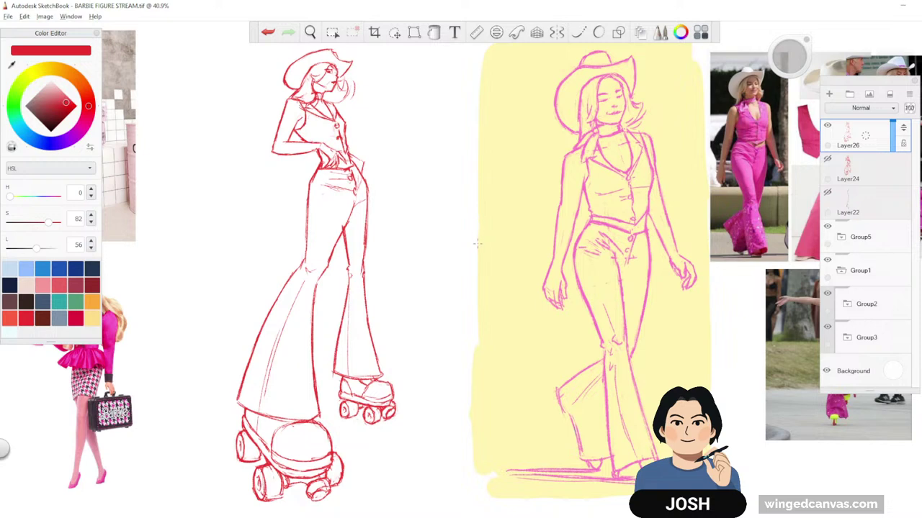
- Round off the near shoulder's contour and clean up the waist line under the wrist
{"action": "key", "text": "space"}
{"action": "left_click_drag", "start_coordinate": [535, 288], "coordinate": [574, 328]}
{"action": "left_click_drag", "start_coordinate": [381, 158], "coordinate": [439, 117]}
{"action": "left_click_drag", "start_coordinate": [439, 118], "coordinate": [503, 210]}
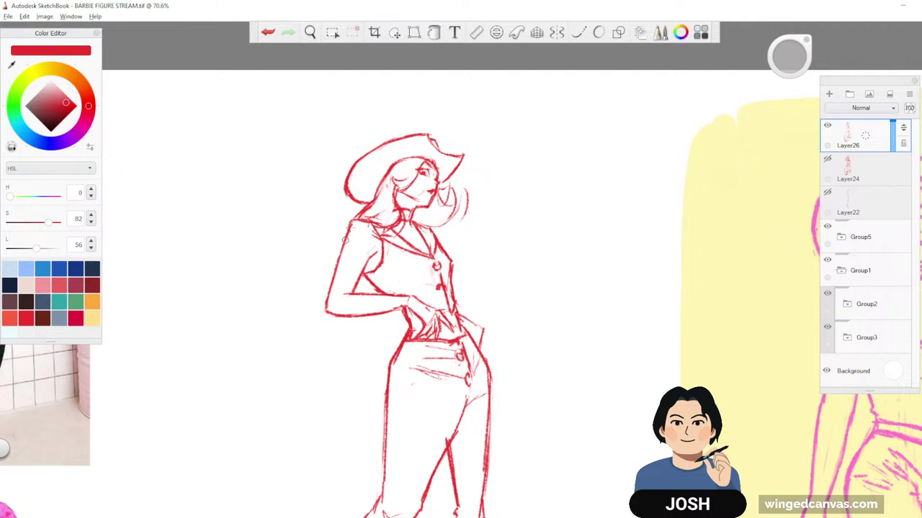
{"action": "left_click_drag", "start_coordinate": [349, 232], "coordinate": [354, 221]}
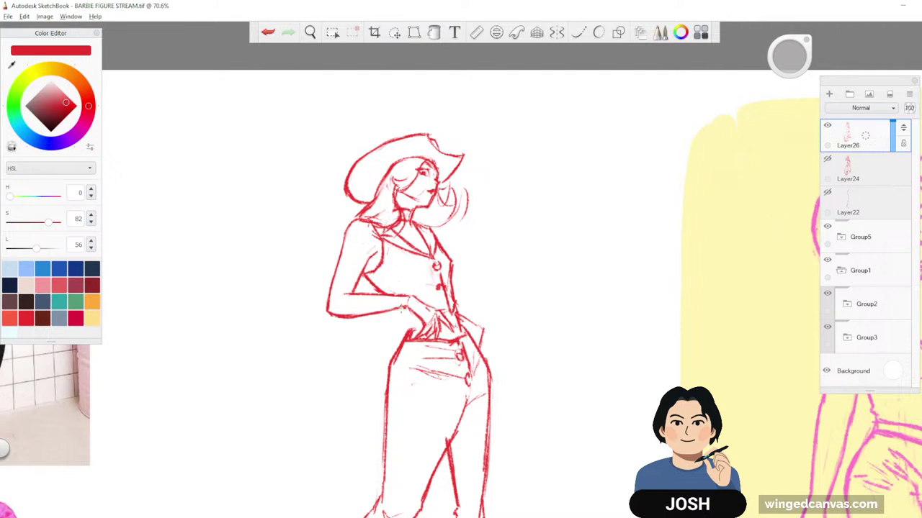
{"action": "left_click_drag", "start_coordinate": [401, 307], "coordinate": [408, 327]}
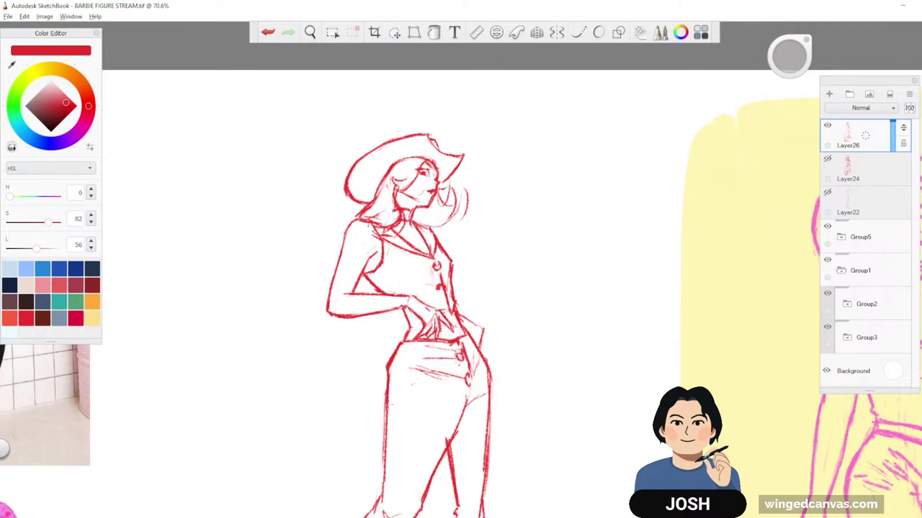
{"action": "key", "text": "space"}
{"action": "left_click_drag", "start_coordinate": [510, 265], "coordinate": [436, 382]}
{"action": "left_click_drag", "start_coordinate": [437, 381], "coordinate": [396, 242]}
{"action": "left_click_drag", "start_coordinate": [476, 245], "coordinate": [529, 289]}
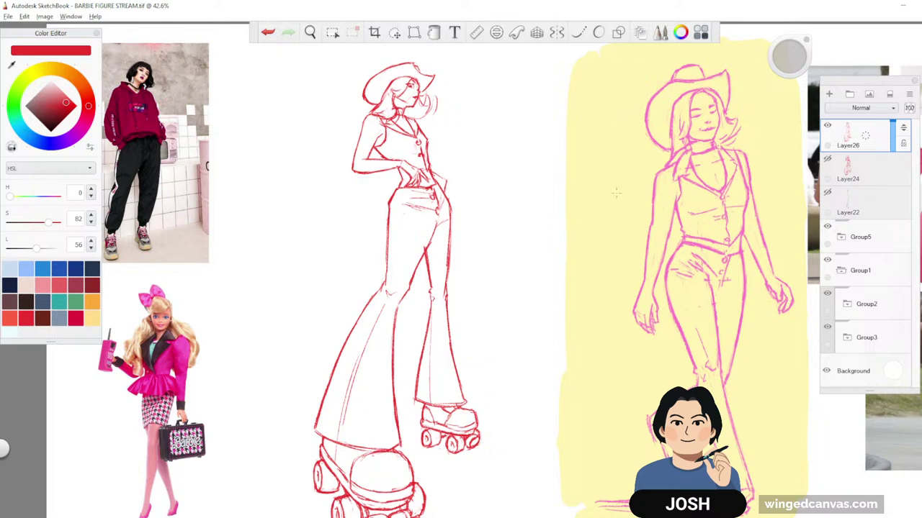
- Refine the hat brim's front tip and inner edge above the forehead, and define the hair beside the face
{"action": "key", "text": "space"}
{"action": "left_click_drag", "start_coordinate": [589, 219], "coordinate": [575, 232]}
{"action": "mouse_move", "coordinate": [497, 91]}
{"action": "left_mouse_down"}
{"action": "mouse_move", "coordinate": [557, 185]}
{"action": "mouse_move", "coordinate": [447, 203]}
{"action": "left_mouse_up"}
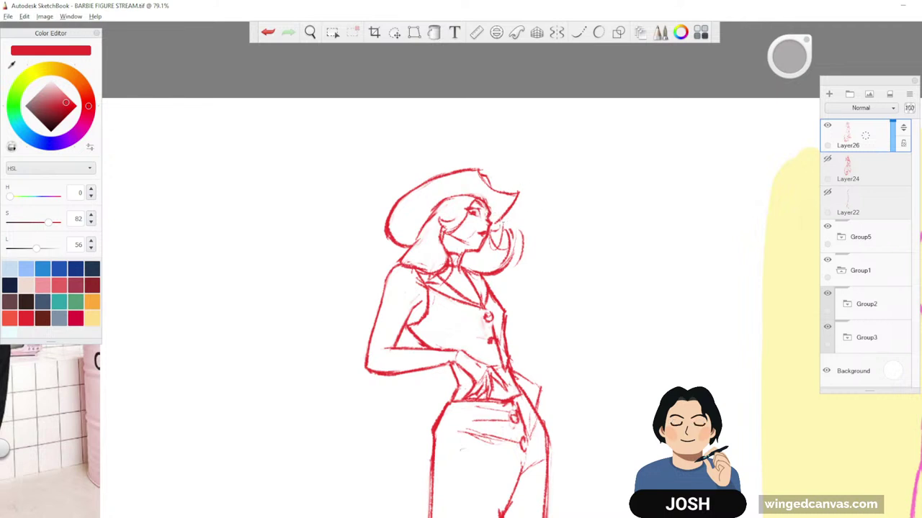
{"action": "left_click_drag", "start_coordinate": [519, 193], "coordinate": [508, 206]}
{"action": "left_click_drag", "start_coordinate": [625, 231], "coordinate": [633, 202]}
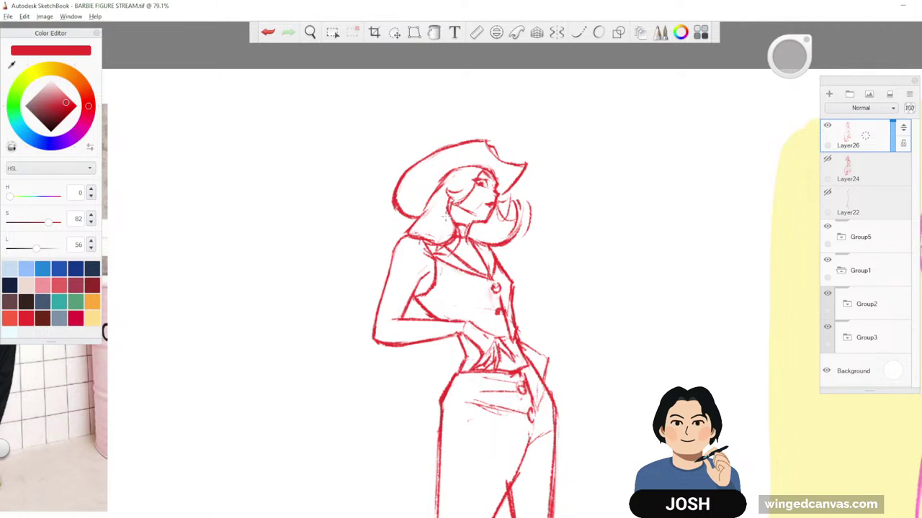
{"action": "left_click_drag", "start_coordinate": [449, 213], "coordinate": [439, 241]}
{"action": "left_click_drag", "start_coordinate": [443, 199], "coordinate": [447, 216]}
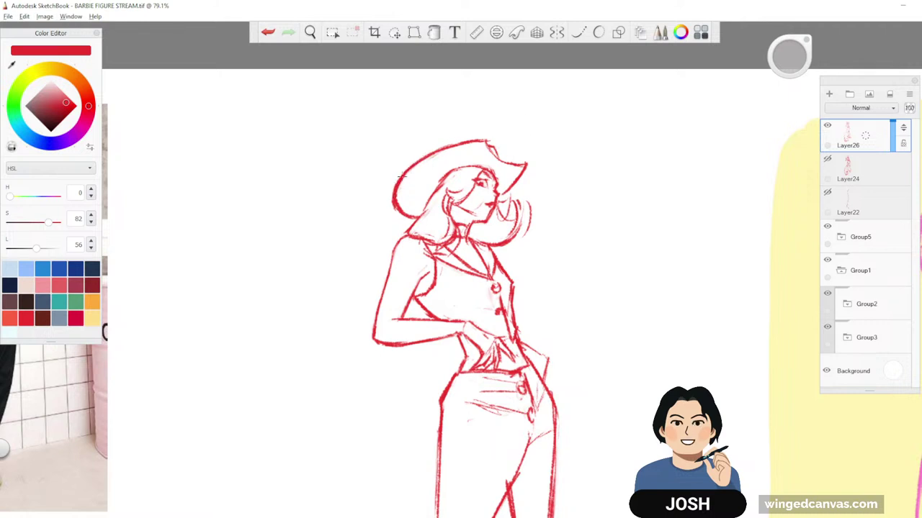
{"action": "key", "text": "space"}
{"action": "left_click_drag", "start_coordinate": [437, 176], "coordinate": [501, 164]}
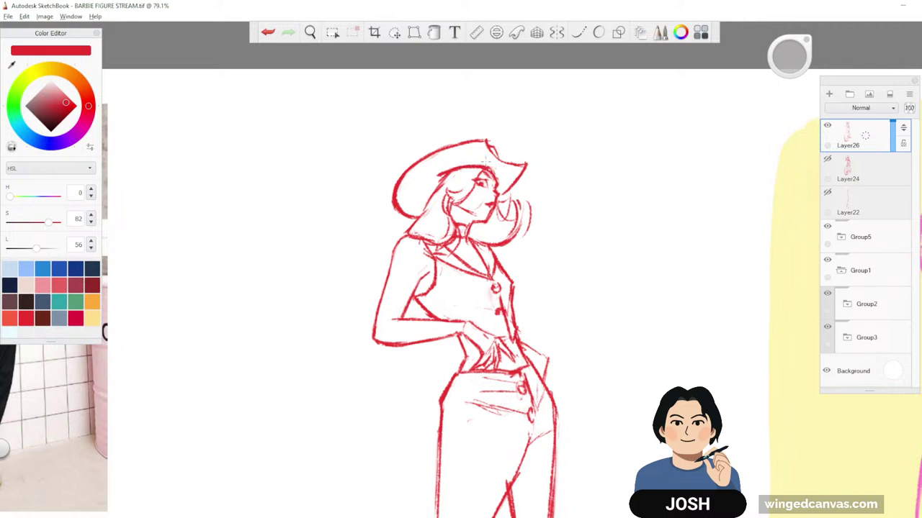
- Strengthen the outer line of the near upper arm and define the far arm's elbow behind the waist
{"action": "mouse_move", "coordinate": [633, 358]}
{"action": "left_mouse_down"}
{"action": "mouse_move", "coordinate": [652, 296]}
{"action": "mouse_move", "coordinate": [644, 316]}
{"action": "left_mouse_up"}
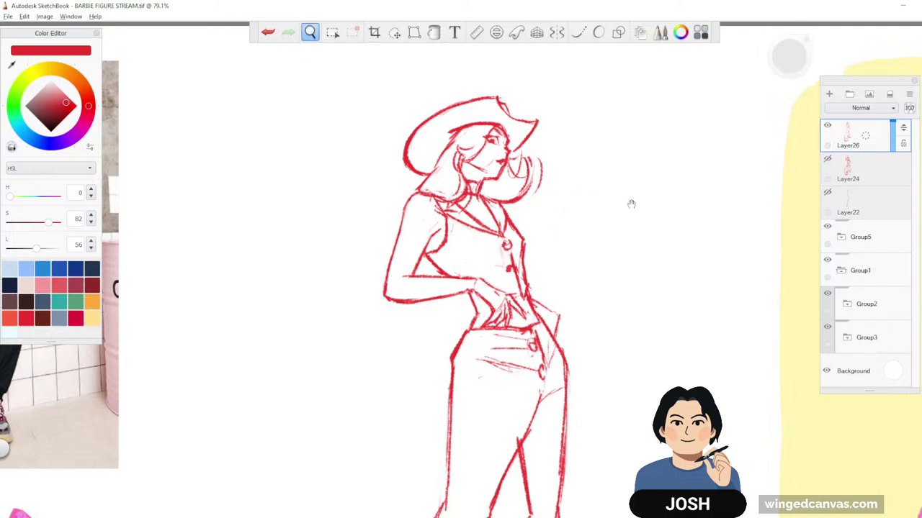
{"action": "left_click_drag", "start_coordinate": [631, 203], "coordinate": [646, 190]}
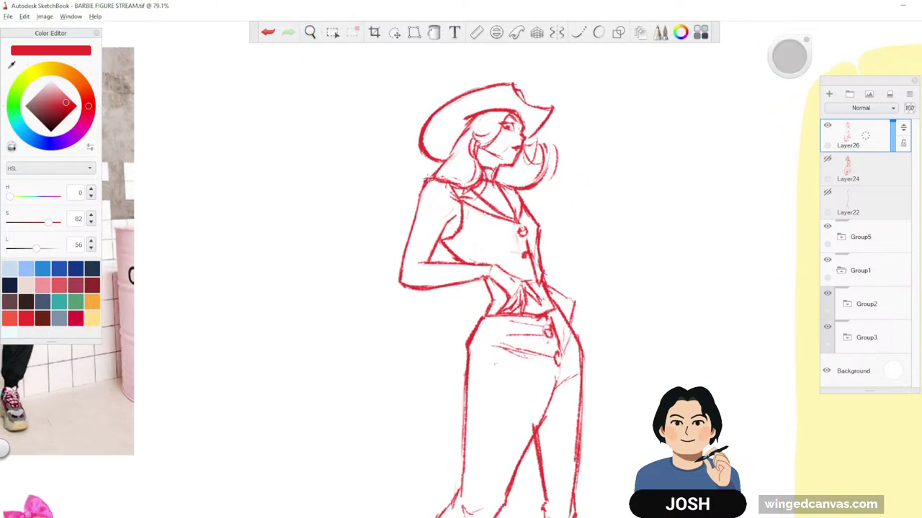
{"action": "left_click_drag", "start_coordinate": [424, 180], "coordinate": [400, 271]}
{"action": "key", "text": "space"}
{"action": "left_click_drag", "start_coordinate": [722, 337], "coordinate": [667, 264]}
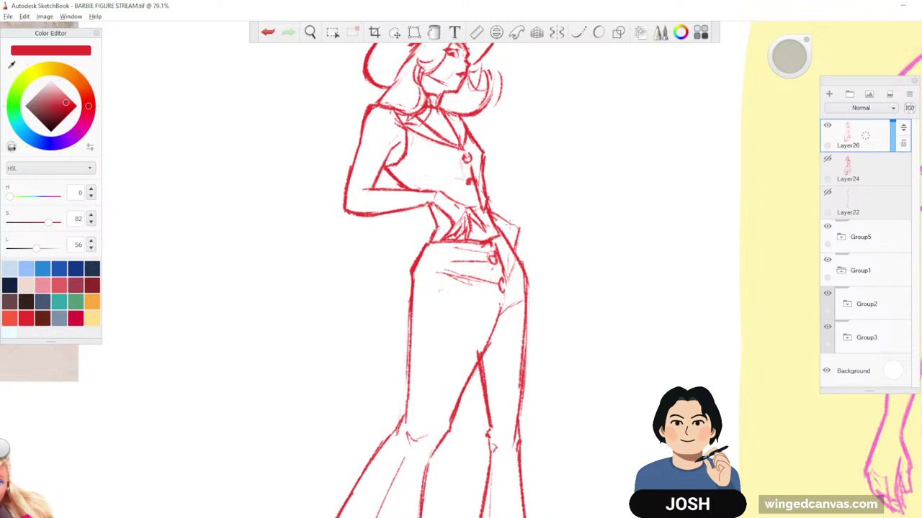
{"action": "left_click_drag", "start_coordinate": [517, 231], "coordinate": [516, 243]}
{"action": "left_click_drag", "start_coordinate": [489, 204], "coordinate": [521, 232]}
{"action": "key", "text": "space"}
{"action": "left_click_drag", "start_coordinate": [615, 201], "coordinate": [586, 306]}
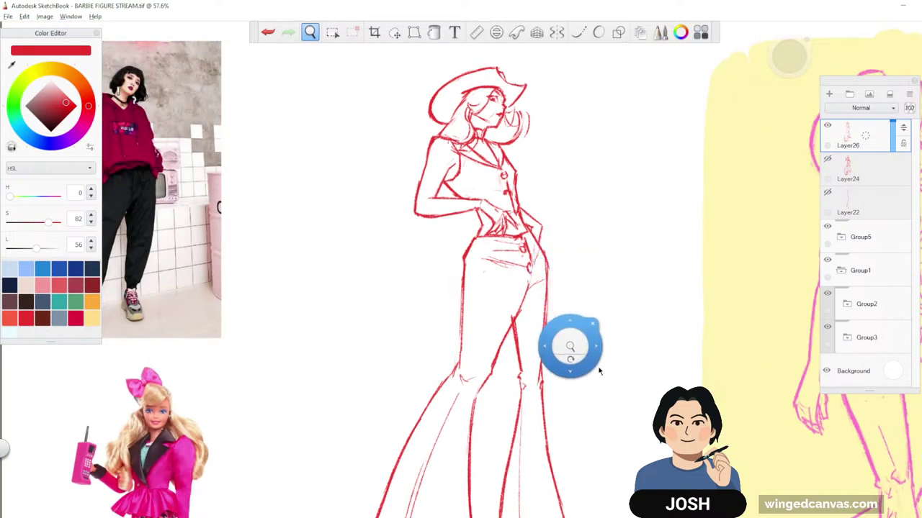
{"action": "left_click_drag", "start_coordinate": [684, 396], "coordinate": [687, 357]}
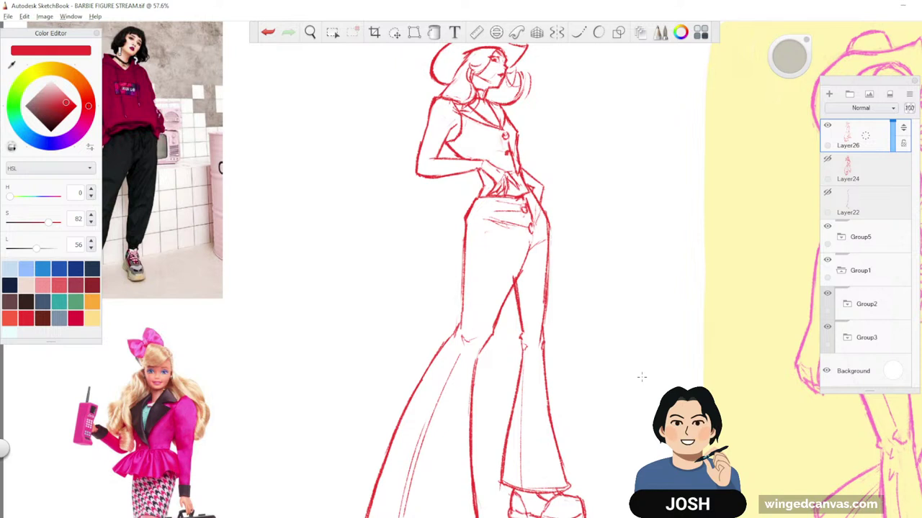
{"action": "key", "text": "space"}
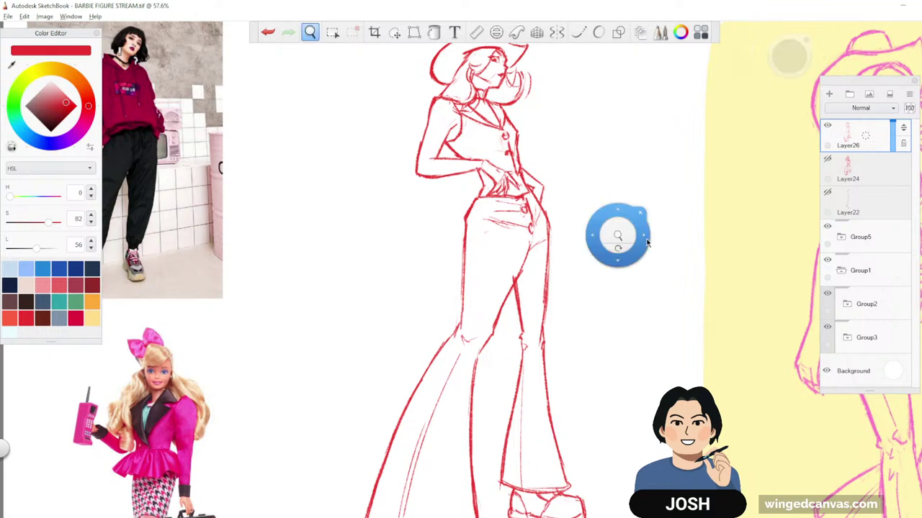
{"action": "left_click_drag", "start_coordinate": [618, 235], "coordinate": [605, 243]}
{"action": "left_click_drag", "start_coordinate": [625, 279], "coordinate": [588, 252]}
{"action": "left_click_drag", "start_coordinate": [582, 183], "coordinate": [594, 177]}
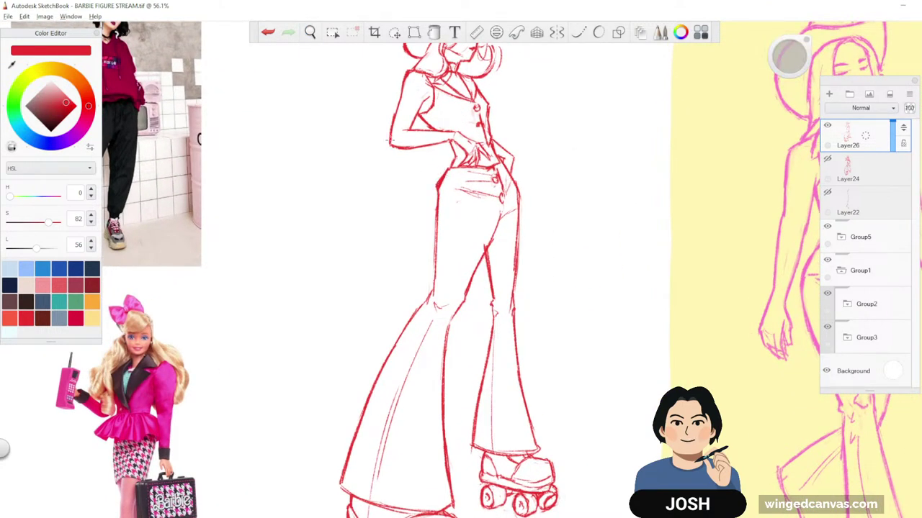
- Rework the near elbow's corner and redraw the underside of the forearm
{"action": "mouse_move", "coordinate": [387, 140]}
{"action": "left_mouse_down"}
{"action": "mouse_move", "coordinate": [392, 147]}
{"action": "mouse_move", "coordinate": [383, 144]}
{"action": "left_mouse_up"}
{"action": "key", "text": "ctrl+z"}
{"action": "key", "text": "ctrl+z"}
{"action": "key", "text": "ctrl+z"}
{"action": "mouse_move", "coordinate": [388, 135]}
{"action": "left_mouse_down"}
{"action": "mouse_move", "coordinate": [421, 146]}
{"action": "mouse_move", "coordinate": [392, 131]}
{"action": "left_mouse_up"}
{"action": "left_click_drag", "start_coordinate": [401, 149], "coordinate": [452, 141]}
{"action": "left_click_drag", "start_coordinate": [623, 206], "coordinate": [593, 201]}
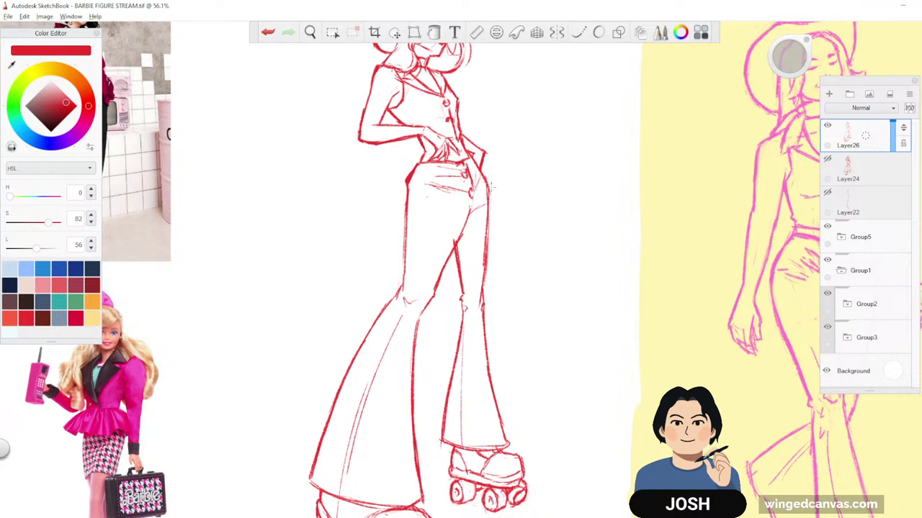
- Strengthen the trousers' outer contours from both hips down towards the knees
{"action": "mouse_move", "coordinate": [491, 191]}
{"action": "left_mouse_down"}
{"action": "mouse_move", "coordinate": [477, 311]}
{"action": "mouse_move", "coordinate": [483, 306]}
{"action": "mouse_move", "coordinate": [485, 317]}
{"action": "left_mouse_up"}
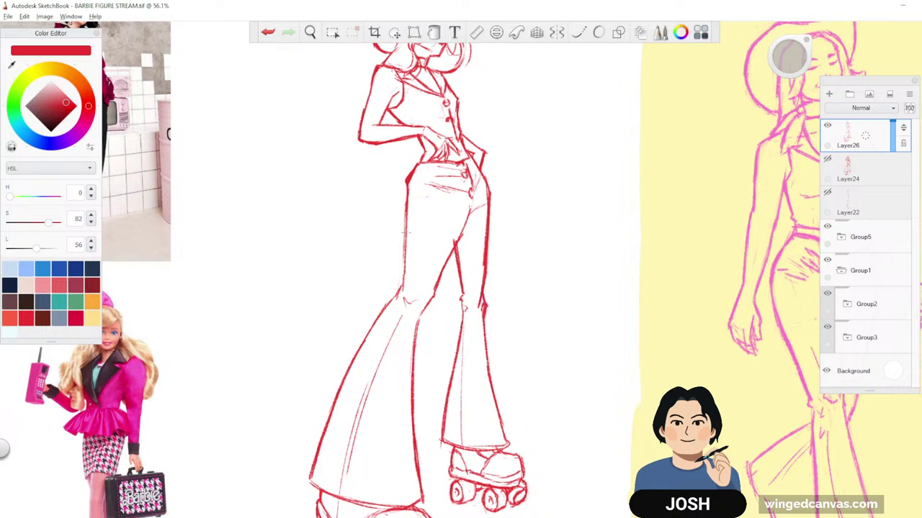
{"action": "left_click_drag", "start_coordinate": [408, 191], "coordinate": [405, 252]}
{"action": "left_click_drag", "start_coordinate": [406, 214], "coordinate": [404, 279]}
{"action": "key", "text": "ctrl+z"}
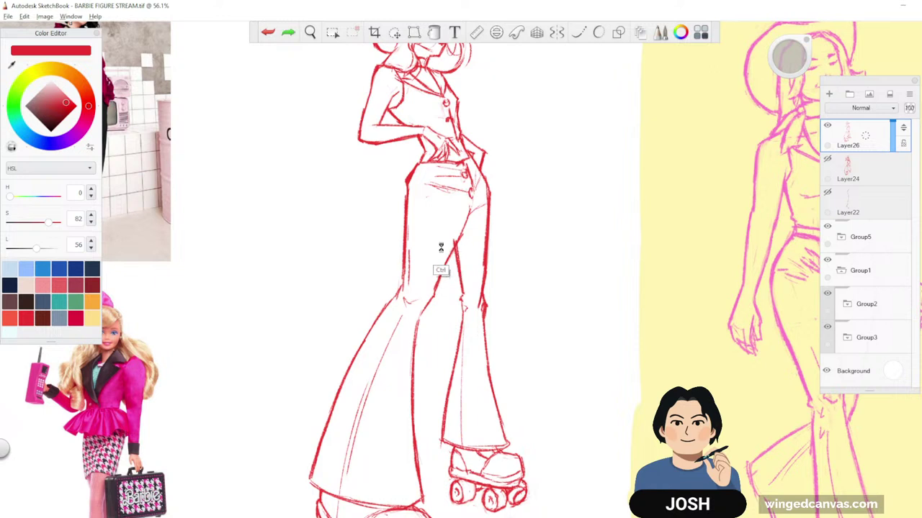
- Add fold lines across the vest, running from the near armhole towards the buttons
{"action": "left_click_drag", "start_coordinate": [369, 99], "coordinate": [364, 125]}
{"action": "mouse_move", "coordinate": [581, 254]}
{"action": "left_mouse_down"}
{"action": "mouse_move", "coordinate": [584, 271]}
{"action": "mouse_move", "coordinate": [554, 329]}
{"action": "left_mouse_up"}
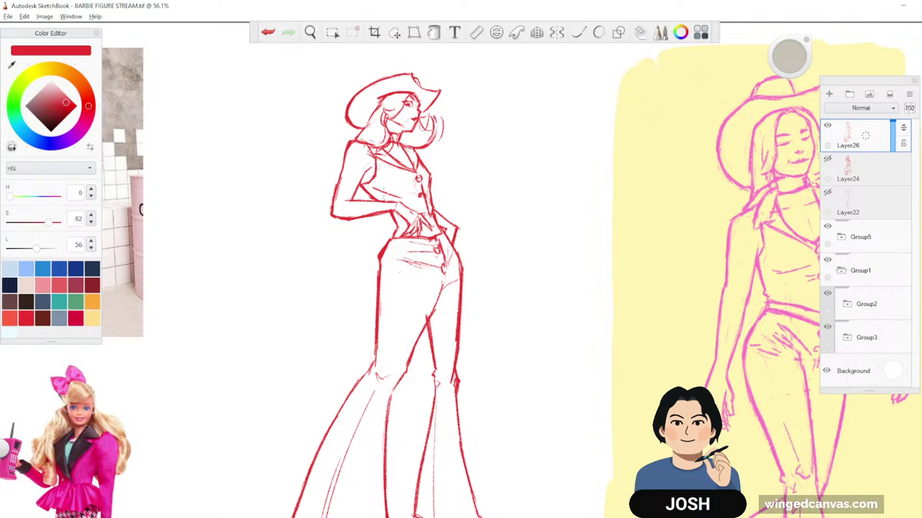
{"action": "key", "text": "ctrl+z"}
{"action": "left_click_drag", "start_coordinate": [388, 193], "coordinate": [423, 185]}
{"action": "left_click_drag", "start_coordinate": [598, 304], "coordinate": [657, 268]}
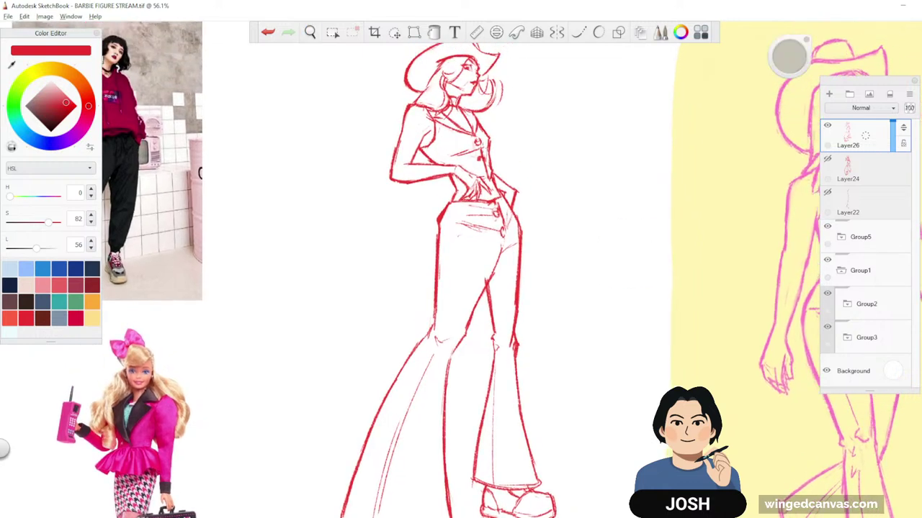
{"action": "left_click_drag", "start_coordinate": [426, 150], "coordinate": [450, 153]}
{"action": "scroll", "coordinate": [633, 329], "scroll_direction": "down", "scroll_amount": 2}
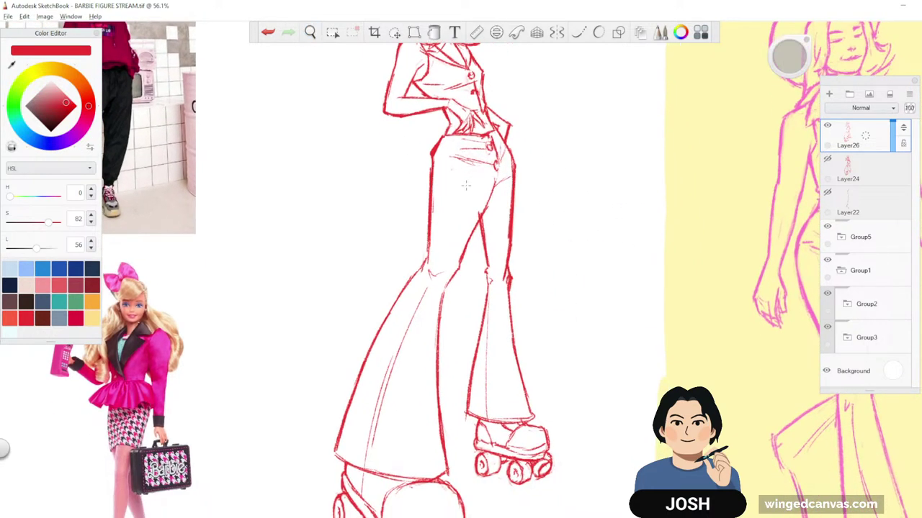
- Add a diagonal fold across the upper near thigh and thicken the inner thigh line down to the knee
{"action": "mouse_move", "coordinate": [450, 193]}
{"action": "left_mouse_down"}
{"action": "mouse_move", "coordinate": [486, 179]}
{"action": "mouse_move", "coordinate": [480, 182]}
{"action": "left_mouse_up"}
{"action": "key", "text": "ctrl+z"}
{"action": "mouse_move", "coordinate": [455, 266]}
{"action": "left_mouse_down"}
{"action": "mouse_move", "coordinate": [491, 226]}
{"action": "mouse_move", "coordinate": [476, 248]}
{"action": "left_mouse_up"}
{"action": "left_click_drag", "start_coordinate": [477, 245], "coordinate": [499, 199]}
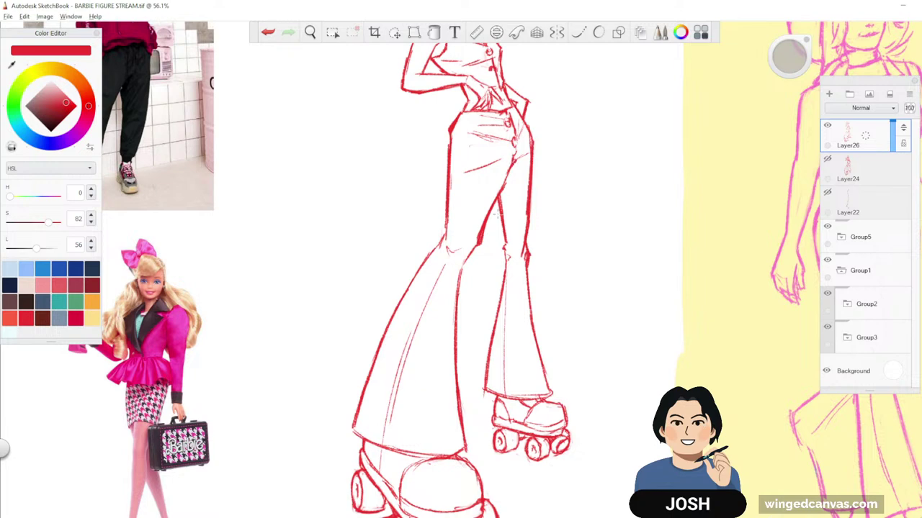
- Reinforce the near trouser flare's side edges and hem, and add small marks on the near skate's toe
{"action": "key", "text": "space"}
{"action": "left_click_drag", "start_coordinate": [602, 243], "coordinate": [582, 292]}
{"action": "left_click_drag", "start_coordinate": [663, 315], "coordinate": [644, 338]}
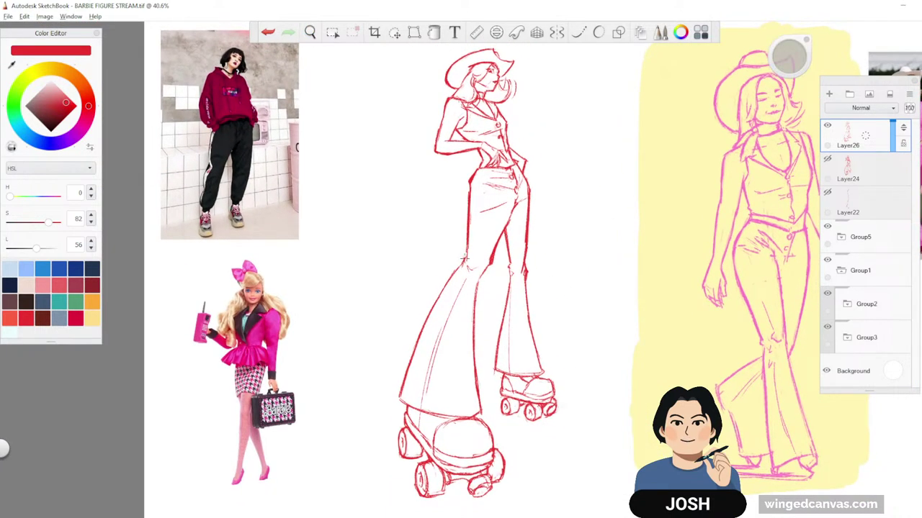
{"action": "left_click_drag", "start_coordinate": [463, 263], "coordinate": [424, 322]}
{"action": "left_click_drag", "start_coordinate": [400, 392], "coordinate": [414, 347]}
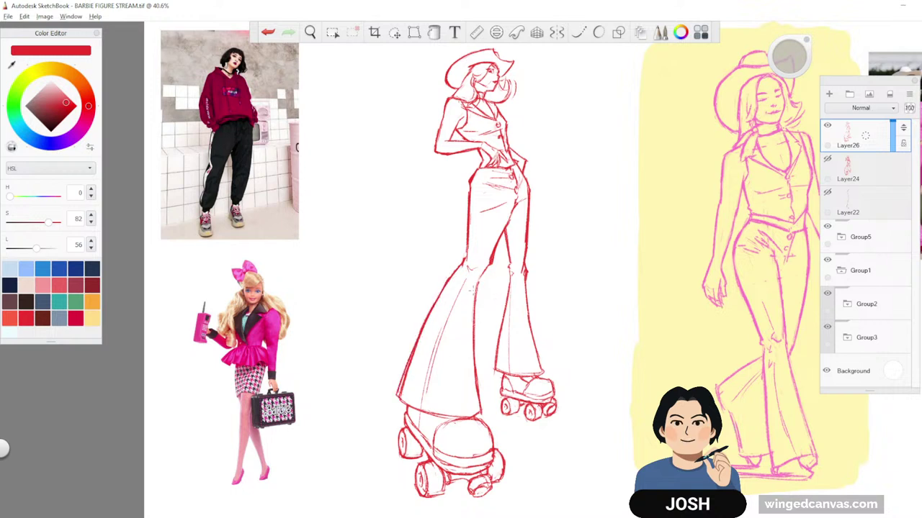
{"action": "left_click_drag", "start_coordinate": [473, 289], "coordinate": [482, 411]}
{"action": "mouse_move", "coordinate": [394, 399]}
{"action": "left_mouse_down"}
{"action": "mouse_move", "coordinate": [436, 416]}
{"action": "mouse_move", "coordinate": [483, 415]}
{"action": "mouse_move", "coordinate": [494, 454]}
{"action": "mouse_move", "coordinate": [482, 436]}
{"action": "left_mouse_up"}
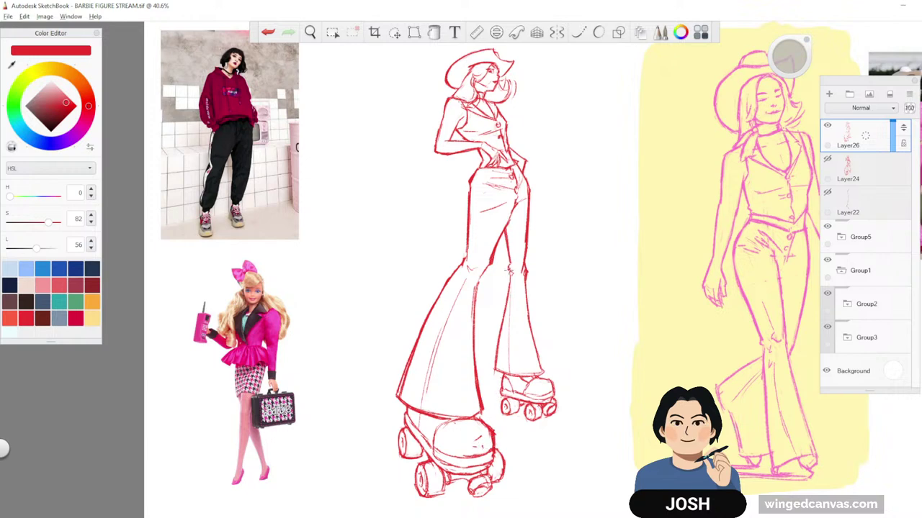
- Strengthen the inner edge of the far trouser leg from the knee to the hem
{"action": "key", "text": "space"}
{"action": "left_click_drag", "start_coordinate": [536, 248], "coordinate": [495, 349]}
{"action": "left_click_drag", "start_coordinate": [507, 311], "coordinate": [486, 398]}
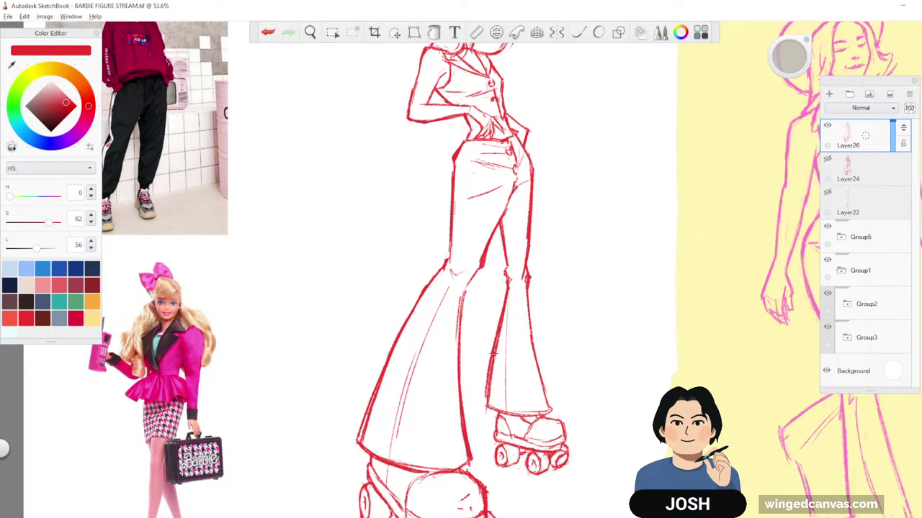
{"action": "left_click_drag", "start_coordinate": [497, 350], "coordinate": [483, 405]}
- Recolour the lines of the hat, upper body, thighs and far leg in dark magenta (H 331, S 81, L 33)
{"action": "key", "text": "space"}
{"action": "mouse_move", "coordinate": [594, 304]}
{"action": "left_mouse_down"}
{"action": "mouse_move", "coordinate": [538, 368]}
{"action": "mouse_move", "coordinate": [483, 350]}
{"action": "mouse_move", "coordinate": [556, 366]}
{"action": "mouse_move", "coordinate": [535, 395]}
{"action": "left_mouse_up"}
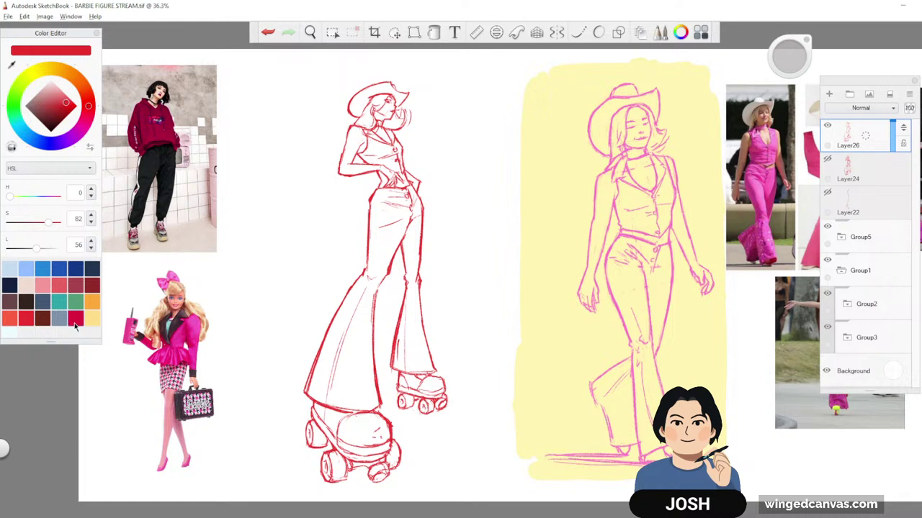
{"action": "left_click", "coordinate": [86, 121]}
{"action": "left_click_drag", "start_coordinate": [54, 109], "coordinate": [61, 113]}
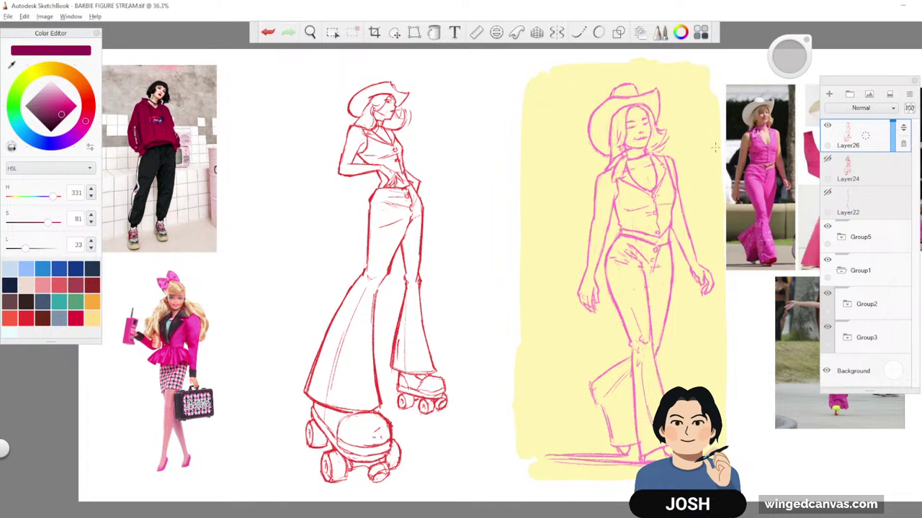
{"action": "mouse_move", "coordinate": [390, 136]}
{"action": "left_mouse_down"}
{"action": "mouse_move", "coordinate": [389, 182]}
{"action": "mouse_move", "coordinate": [373, 208]}
{"action": "mouse_move", "coordinate": [349, 144]}
{"action": "left_mouse_up"}
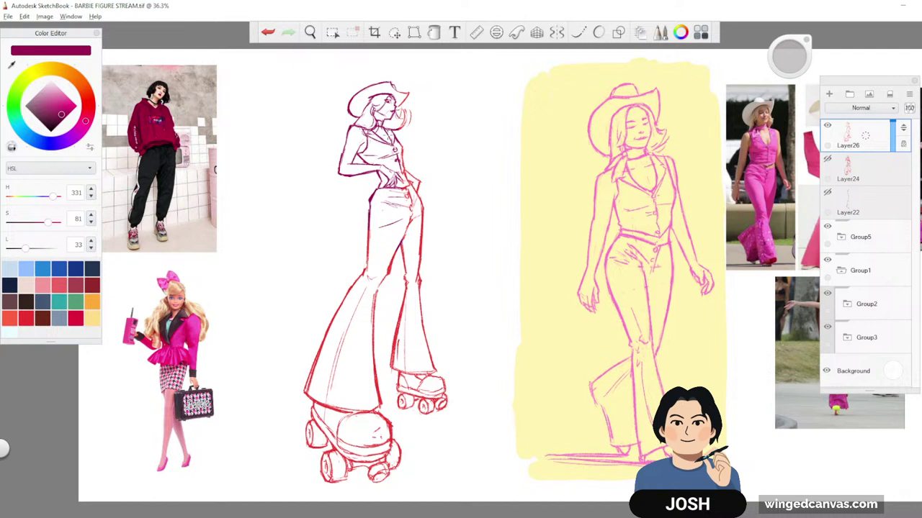
{"action": "left_click_drag", "start_coordinate": [404, 92], "coordinate": [406, 105]}
{"action": "left_click_drag", "start_coordinate": [404, 144], "coordinate": [418, 199]}
{"action": "left_click_drag", "start_coordinate": [418, 198], "coordinate": [422, 275]}
{"action": "left_click_drag", "start_coordinate": [403, 245], "coordinate": [404, 305]}
{"action": "left_click_drag", "start_coordinate": [416, 274], "coordinate": [423, 330]}
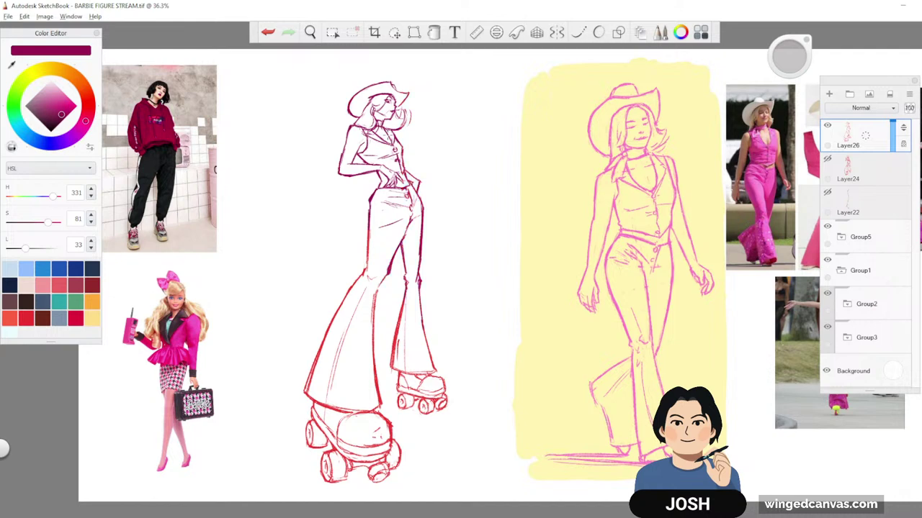
- Recolour the remaining red lines of the near trouser flare and both roller skates in the same dark magenta
{"action": "left_click_drag", "start_coordinate": [374, 291], "coordinate": [375, 367]}
{"action": "left_click_drag", "start_coordinate": [363, 273], "coordinate": [346, 298]}
{"action": "left_click_drag", "start_coordinate": [317, 401], "coordinate": [336, 411]}
{"action": "left_click_drag", "start_coordinate": [318, 418], "coordinate": [333, 435]}
{"action": "left_click_drag", "start_coordinate": [329, 326], "coordinate": [304, 396]}
{"action": "left_click_drag", "start_coordinate": [308, 422], "coordinate": [308, 439]}
{"action": "mouse_move", "coordinate": [339, 410]}
{"action": "left_mouse_down"}
{"action": "mouse_move", "coordinate": [329, 468]}
{"action": "mouse_move", "coordinate": [360, 465]}
{"action": "mouse_move", "coordinate": [394, 352]}
{"action": "mouse_move", "coordinate": [419, 396]}
{"action": "mouse_move", "coordinate": [447, 409]}
{"action": "left_mouse_up"}
{"action": "left_click_drag", "start_coordinate": [420, 401], "coordinate": [441, 412]}
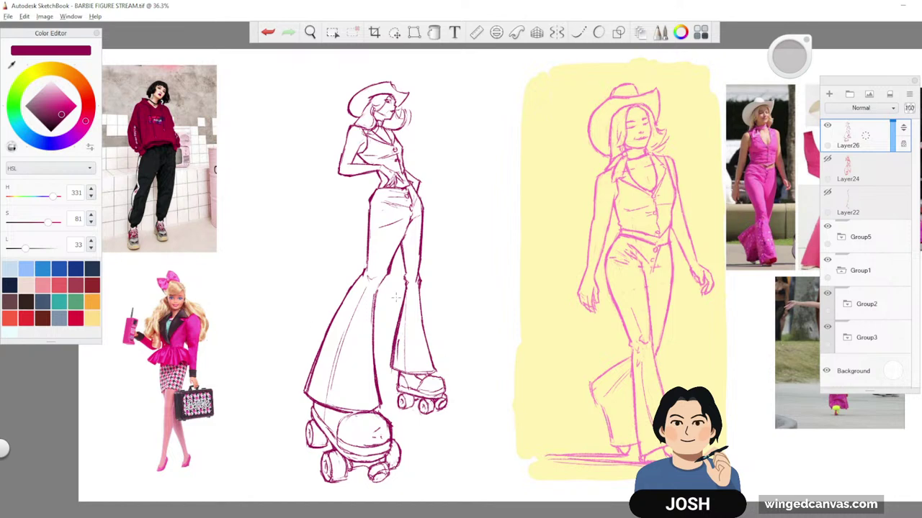
- Add a new layer directly beneath the line art and save the file
{"action": "left_click", "coordinate": [866, 171]}
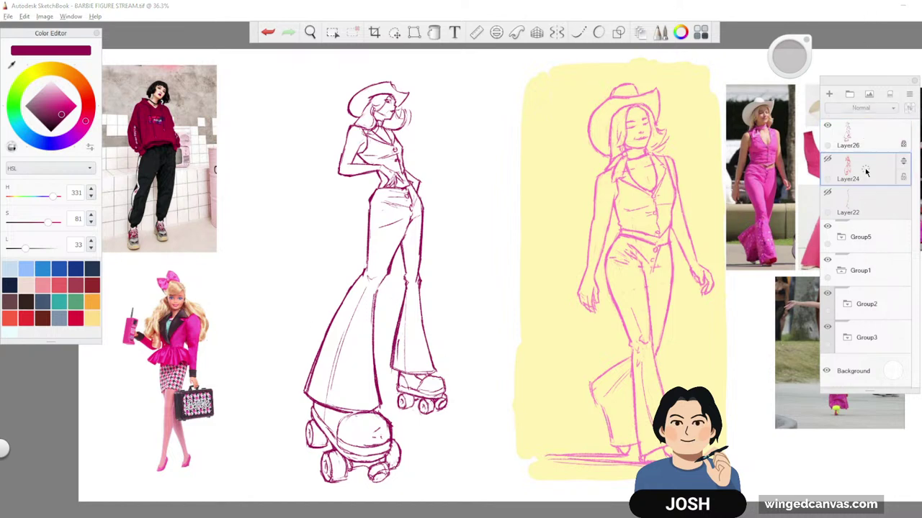
{"action": "left_click", "coordinate": [829, 94]}
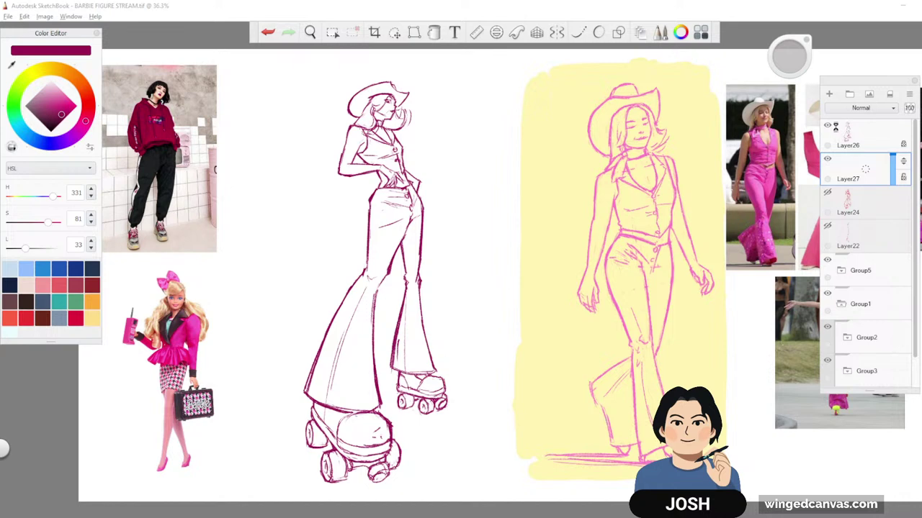
{"action": "key", "text": "ctrl+s"}
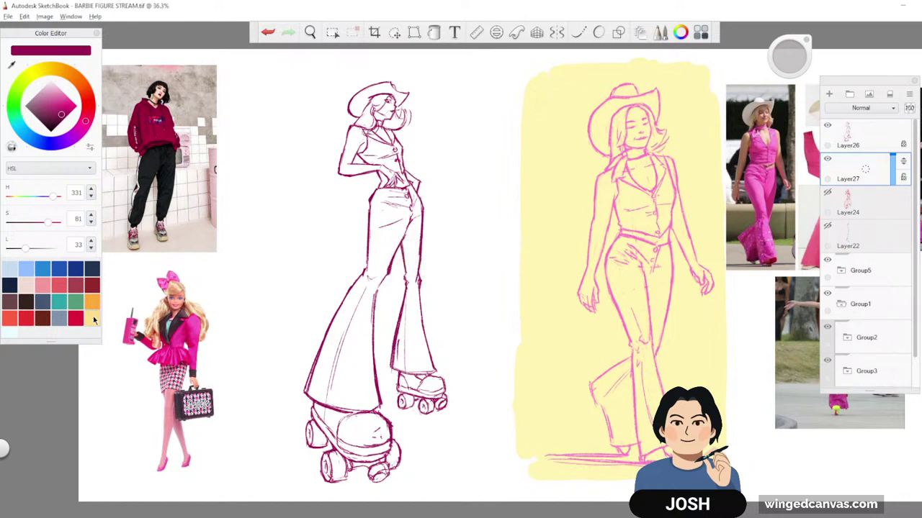
- Try a golden yellow (H 51, S 100, L 66) backdrop behind the figure's torso and thighs
{"action": "left_click", "coordinate": [92, 318]}
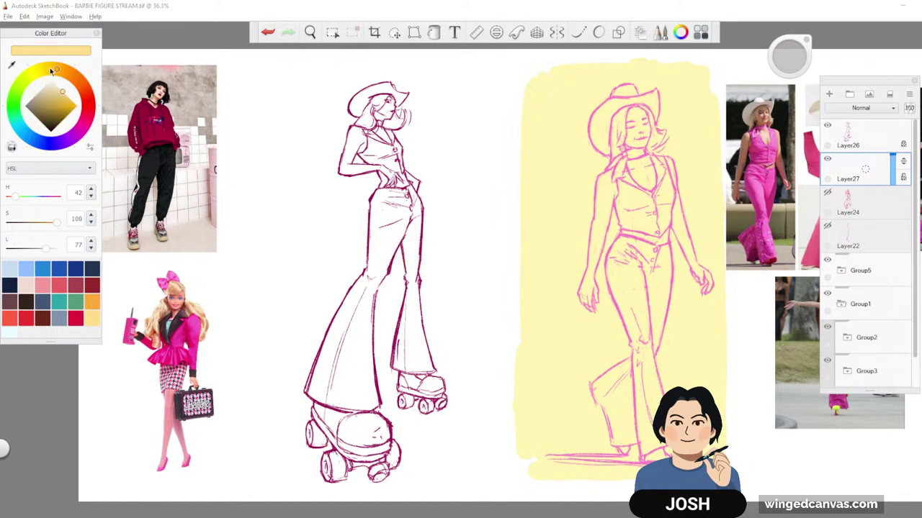
{"action": "mouse_move", "coordinate": [51, 70]}
{"action": "left_mouse_down"}
{"action": "mouse_move", "coordinate": [34, 77]}
{"action": "mouse_move", "coordinate": [46, 70]}
{"action": "mouse_move", "coordinate": [70, 101]}
{"action": "left_mouse_up"}
{"action": "left_click_drag", "start_coordinate": [394, 177], "coordinate": [394, 281]}
{"action": "left_click_drag", "start_coordinate": [399, 135], "coordinate": [396, 289]}
{"action": "mouse_move", "coordinate": [376, 130]}
{"action": "left_mouse_down"}
{"action": "mouse_move", "coordinate": [369, 281]}
{"action": "mouse_move", "coordinate": [363, 244]}
{"action": "left_mouse_up"}
{"action": "left_click_drag", "start_coordinate": [367, 218], "coordinate": [367, 285]}
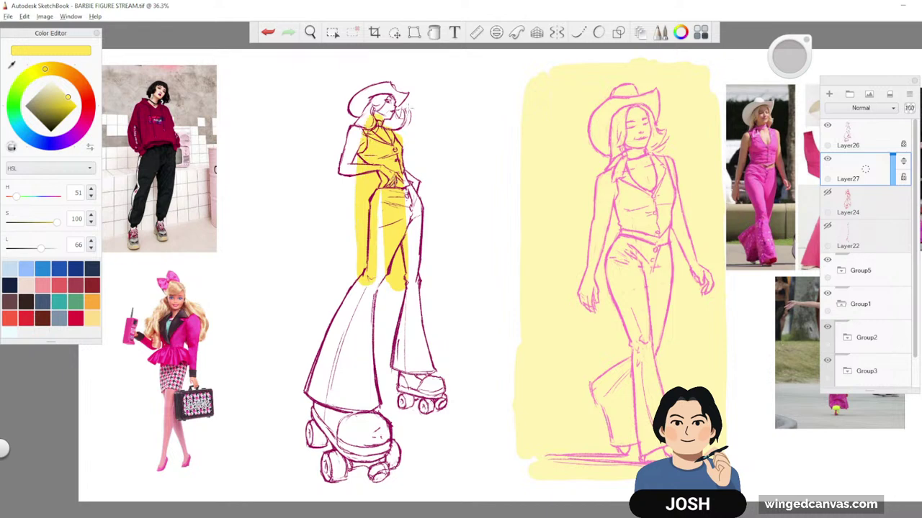
{"action": "mouse_move", "coordinate": [410, 82]}
{"action": "left_mouse_down"}
{"action": "mouse_move", "coordinate": [322, 92]}
{"action": "mouse_move", "coordinate": [340, 91]}
{"action": "left_mouse_up"}
- Paint a lighter yellow (H 53, S 100, L 75) backdrop behind the figure from the hat down to the flares
{"action": "mouse_move", "coordinate": [60, 96]}
{"action": "left_mouse_down"}
{"action": "mouse_move", "coordinate": [43, 70]}
{"action": "mouse_move", "coordinate": [65, 96]}
{"action": "left_mouse_up"}
{"action": "mouse_move", "coordinate": [397, 128]}
{"action": "left_mouse_down"}
{"action": "mouse_move", "coordinate": [388, 104]}
{"action": "mouse_move", "coordinate": [358, 222]}
{"action": "mouse_move", "coordinate": [345, 107]}
{"action": "mouse_move", "coordinate": [436, 80]}
{"action": "mouse_move", "coordinate": [400, 95]}
{"action": "mouse_move", "coordinate": [432, 317]}
{"action": "mouse_move", "coordinate": [428, 93]}
{"action": "mouse_move", "coordinate": [398, 313]}
{"action": "left_mouse_up"}
{"action": "mouse_move", "coordinate": [333, 108]}
{"action": "left_mouse_down"}
{"action": "mouse_move", "coordinate": [310, 90]}
{"action": "mouse_move", "coordinate": [319, 202]}
{"action": "mouse_move", "coordinate": [325, 93]}
{"action": "mouse_move", "coordinate": [312, 232]}
{"action": "mouse_move", "coordinate": [299, 89]}
{"action": "mouse_move", "coordinate": [295, 299]}
{"action": "left_mouse_up"}
{"action": "mouse_move", "coordinate": [317, 191]}
{"action": "left_mouse_down"}
{"action": "mouse_move", "coordinate": [324, 429]}
{"action": "mouse_move", "coordinate": [347, 259]}
{"action": "left_mouse_up"}
{"action": "mouse_move", "coordinate": [348, 259]}
{"action": "left_mouse_down"}
{"action": "mouse_move", "coordinate": [360, 421]}
{"action": "mouse_move", "coordinate": [410, 382]}
{"action": "left_mouse_up"}
{"action": "mouse_move", "coordinate": [445, 72]}
{"action": "left_mouse_down"}
{"action": "mouse_move", "coordinate": [442, 395]}
{"action": "mouse_move", "coordinate": [433, 80]}
{"action": "mouse_move", "coordinate": [450, 460]}
{"action": "left_mouse_up"}
{"action": "left_click_drag", "start_coordinate": [461, 382], "coordinate": [460, 453]}
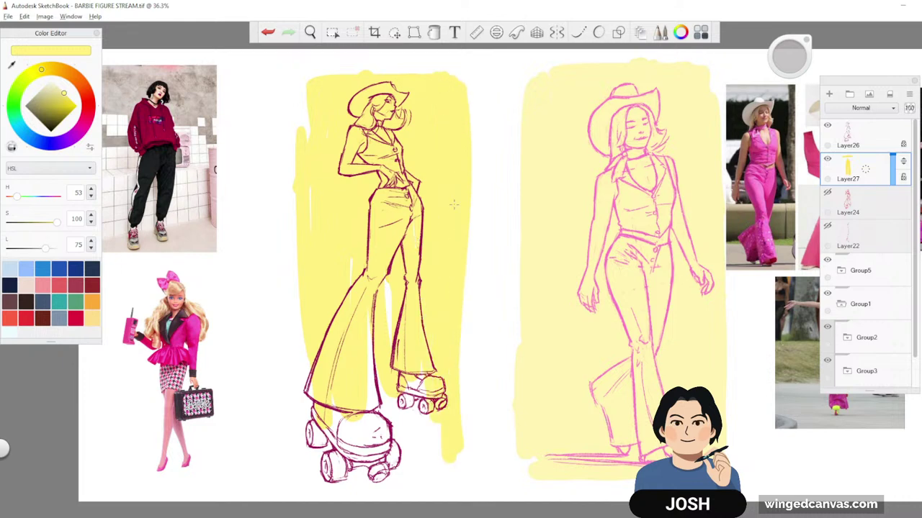
- Extend the yellow between the legs and down both sides of the figure, widening the backdrop's left edge
{"action": "left_click_drag", "start_coordinate": [432, 297], "coordinate": [436, 439]}
{"action": "left_click_drag", "start_coordinate": [424, 374], "coordinate": [414, 468]}
{"action": "left_click_drag", "start_coordinate": [389, 277], "coordinate": [392, 410]}
{"action": "mouse_move", "coordinate": [315, 109]}
{"action": "left_mouse_down"}
{"action": "mouse_move", "coordinate": [285, 78]}
{"action": "mouse_move", "coordinate": [291, 353]}
{"action": "left_mouse_up"}
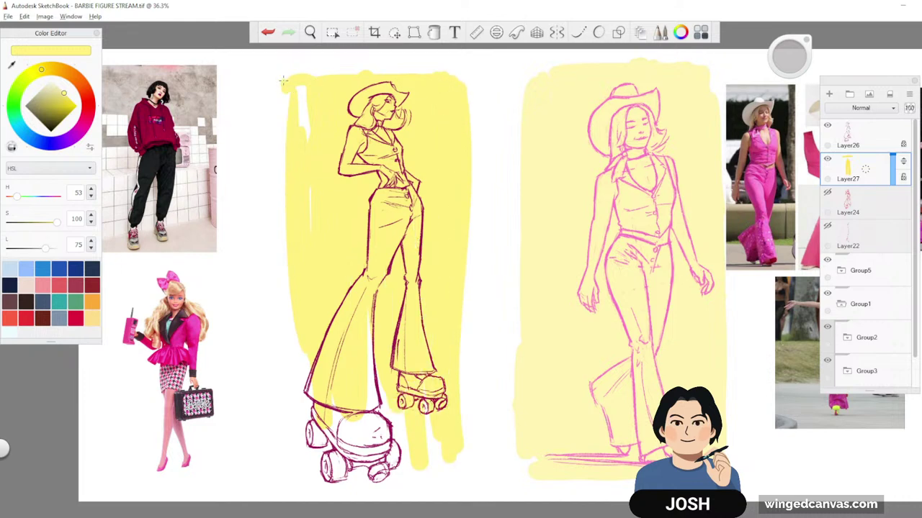
{"action": "mouse_move", "coordinate": [282, 92]}
{"action": "left_mouse_down"}
{"action": "mouse_move", "coordinate": [280, 443]}
{"action": "mouse_move", "coordinate": [306, 140]}
{"action": "left_mouse_up"}
{"action": "left_click_drag", "start_coordinate": [294, 317], "coordinate": [298, 468]}
{"action": "left_click_drag", "start_coordinate": [310, 360], "coordinate": [332, 454]}
{"action": "left_click_drag", "start_coordinate": [371, 353], "coordinate": [371, 388]}
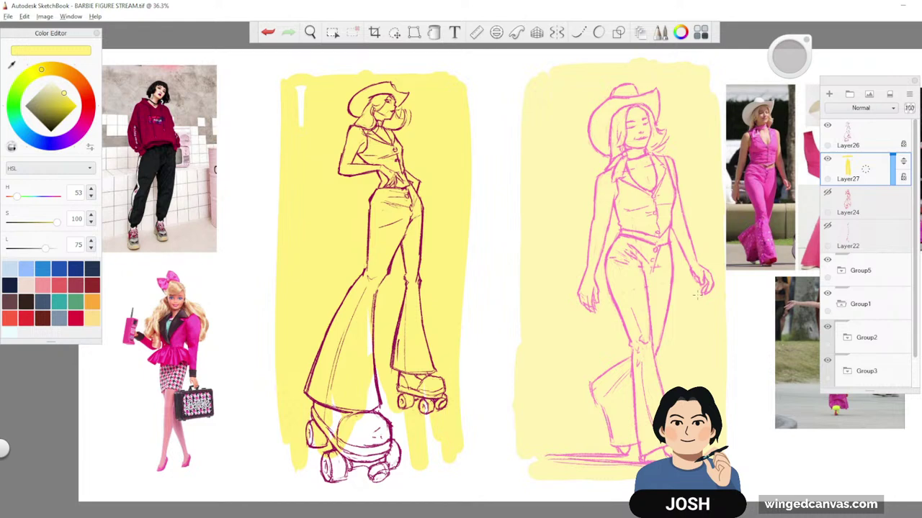
- Fill the white gaps around and beneath both roller skates with yellow, closing the backdrop's lower part
{"action": "mouse_move", "coordinate": [360, 419]}
{"action": "left_mouse_down"}
{"action": "mouse_move", "coordinate": [361, 461]}
{"action": "mouse_move", "coordinate": [371, 415]}
{"action": "left_mouse_up"}
{"action": "left_click_drag", "start_coordinate": [383, 415], "coordinate": [383, 389]}
{"action": "left_click_drag", "start_coordinate": [380, 444], "coordinate": [380, 420]}
{"action": "mouse_move", "coordinate": [389, 420]}
{"action": "left_mouse_down"}
{"action": "mouse_move", "coordinate": [389, 407]}
{"action": "mouse_move", "coordinate": [392, 464]}
{"action": "left_mouse_up"}
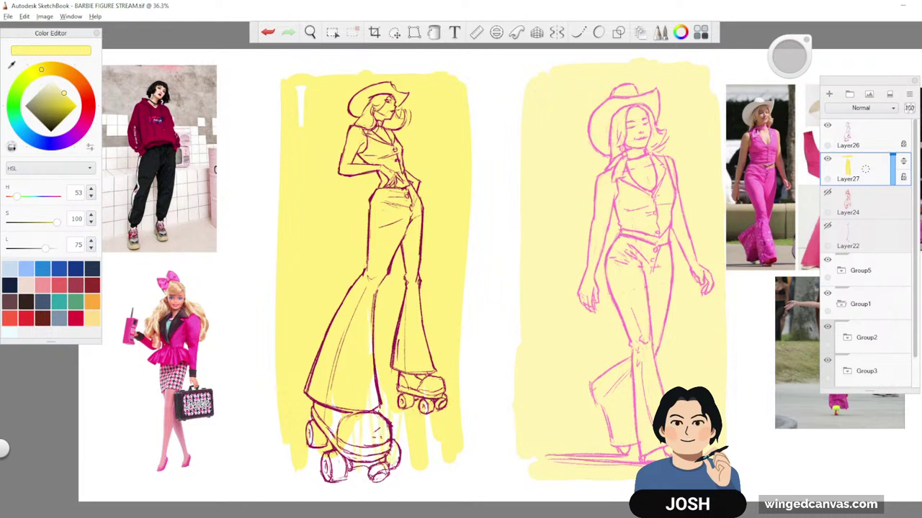
{"action": "mouse_move", "coordinate": [340, 413]}
{"action": "left_mouse_down"}
{"action": "mouse_move", "coordinate": [350, 461]}
{"action": "mouse_move", "coordinate": [367, 461]}
{"action": "left_mouse_up"}
{"action": "left_click_drag", "start_coordinate": [378, 392], "coordinate": [380, 452]}
{"action": "left_click_drag", "start_coordinate": [400, 413], "coordinate": [402, 468]}
{"action": "left_click_drag", "start_coordinate": [435, 416], "coordinate": [437, 466]}
{"action": "left_click_drag", "start_coordinate": [278, 360], "coordinate": [281, 487]}
{"action": "left_click_drag", "start_coordinate": [314, 456], "coordinate": [290, 467]}
{"action": "mouse_move", "coordinate": [415, 470]}
{"action": "left_mouse_down"}
{"action": "mouse_move", "coordinate": [281, 467]}
{"action": "mouse_move", "coordinate": [440, 475]}
{"action": "mouse_move", "coordinate": [460, 455]}
{"action": "left_mouse_up"}
{"action": "left_click_drag", "start_coordinate": [324, 463], "coordinate": [344, 458]}
{"action": "left_click_drag", "start_coordinate": [334, 411], "coordinate": [311, 441]}
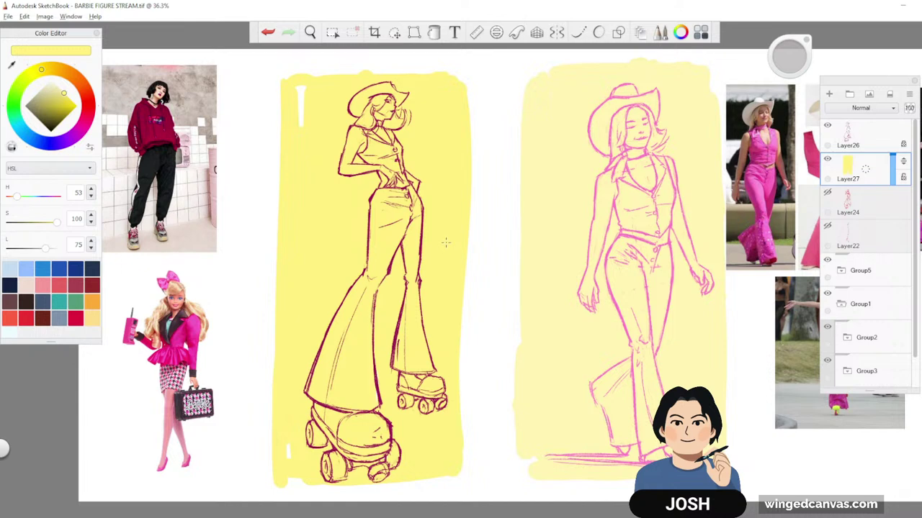
- Widen the yellow backdrop along its right side and even out its lower edge below the skates
{"action": "left_click_drag", "start_coordinate": [475, 85], "coordinate": [467, 447]}
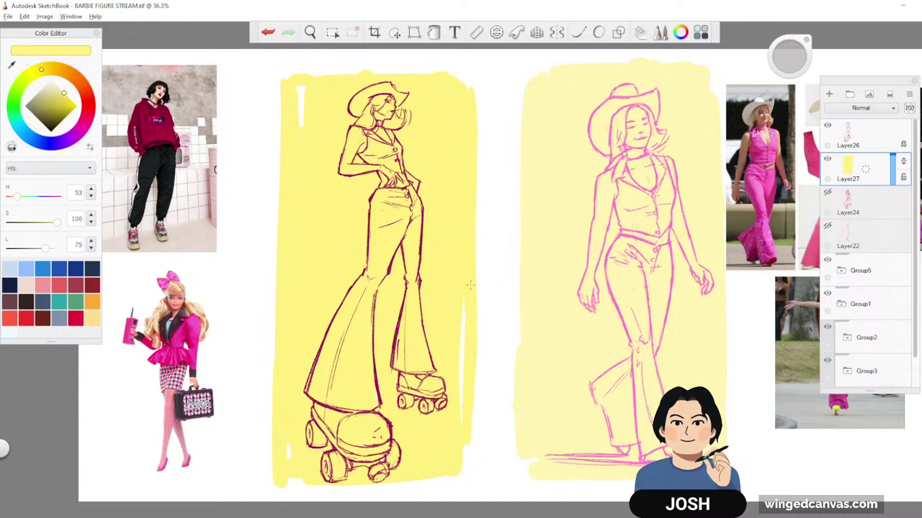
{"action": "left_click_drag", "start_coordinate": [462, 347], "coordinate": [462, 395]}
{"action": "left_click_drag", "start_coordinate": [462, 459], "coordinate": [468, 474]}
{"action": "left_click_drag", "start_coordinate": [471, 389], "coordinate": [476, 455]}
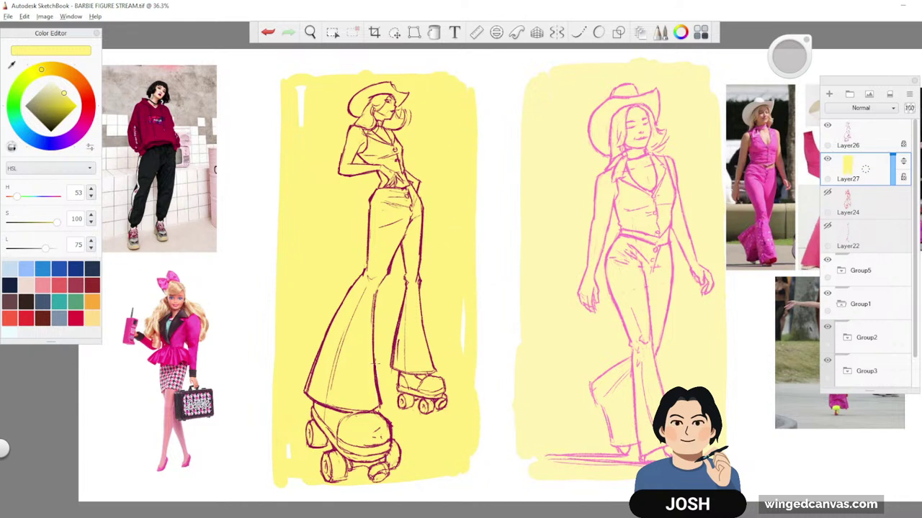
{"action": "mouse_move", "coordinate": [321, 491]}
{"action": "left_mouse_down"}
{"action": "mouse_move", "coordinate": [432, 487]}
{"action": "mouse_move", "coordinate": [468, 478]}
{"action": "mouse_move", "coordinate": [480, 458]}
{"action": "left_mouse_up"}
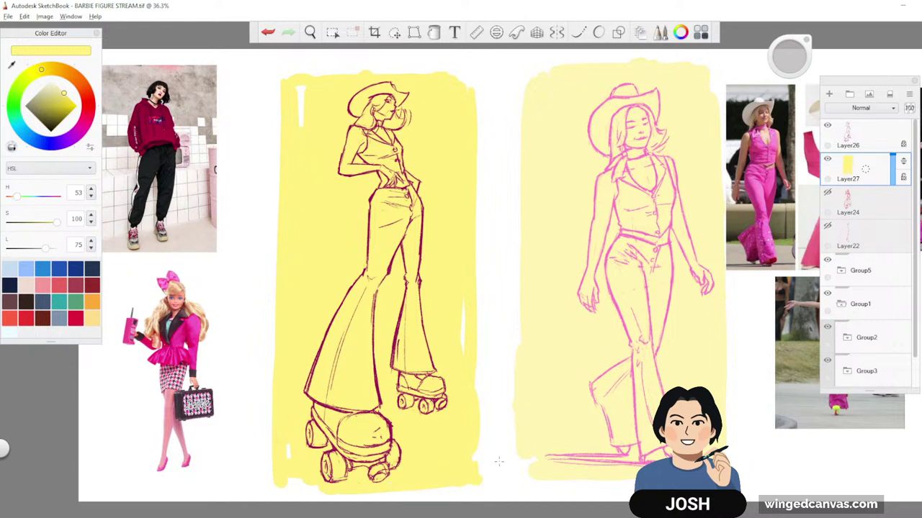
- Extend the backdrop's upper right corner and brush loose yellow strokes along its left and right edges
{"action": "mouse_move", "coordinate": [441, 77]}
{"action": "left_mouse_down"}
{"action": "mouse_move", "coordinate": [462, 75]}
{"action": "mouse_move", "coordinate": [481, 118]}
{"action": "left_mouse_up"}
{"action": "left_click_drag", "start_coordinate": [275, 81], "coordinate": [277, 467]}
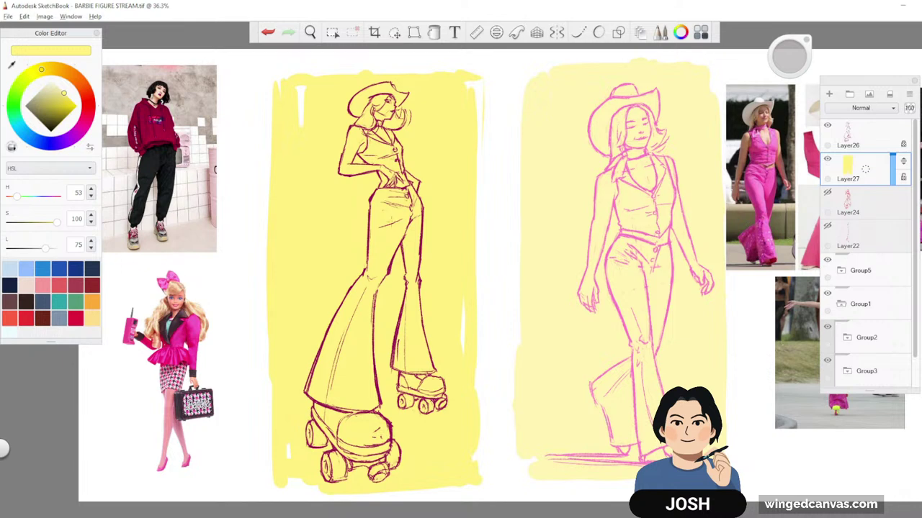
{"action": "left_click_drag", "start_coordinate": [270, 217], "coordinate": [264, 83]}
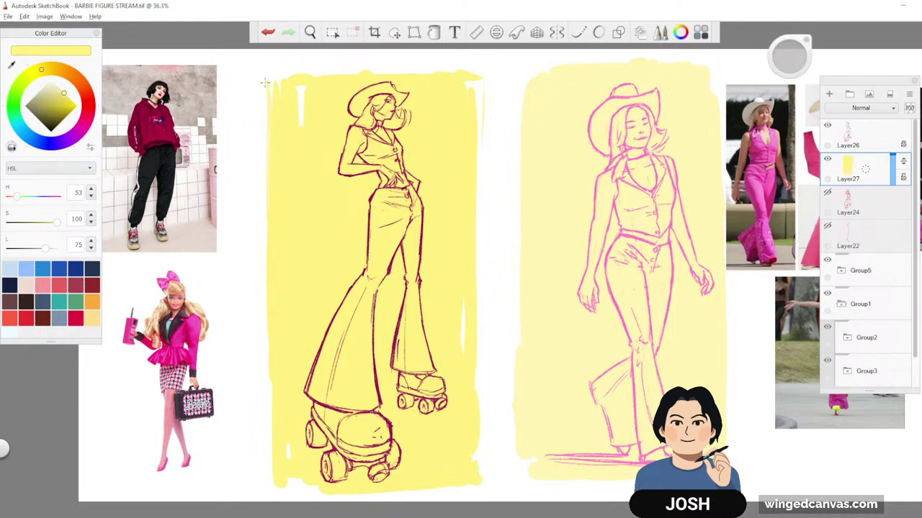
{"action": "left_click_drag", "start_coordinate": [260, 350], "coordinate": [261, 476]}
{"action": "left_click_drag", "start_coordinate": [268, 391], "coordinate": [268, 473]}
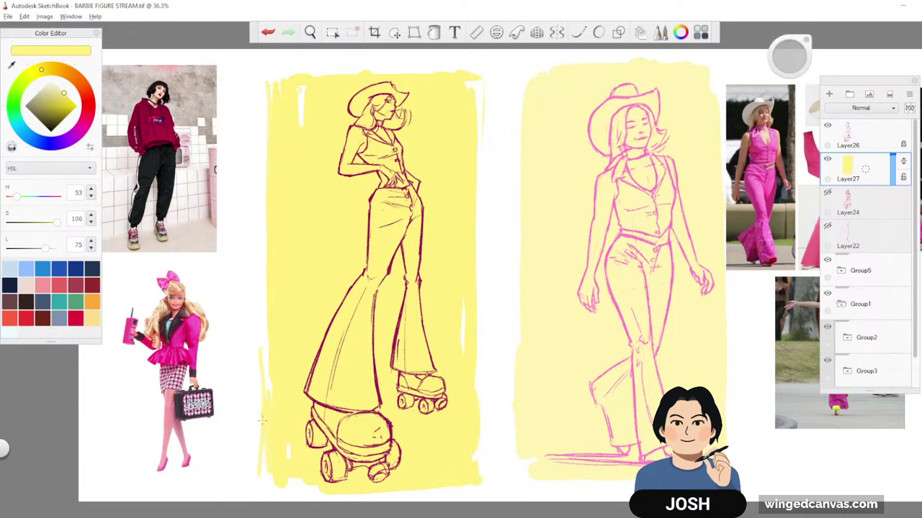
{"action": "left_click_drag", "start_coordinate": [477, 138], "coordinate": [481, 443]}
{"action": "left_click_drag", "start_coordinate": [480, 212], "coordinate": [482, 474]}
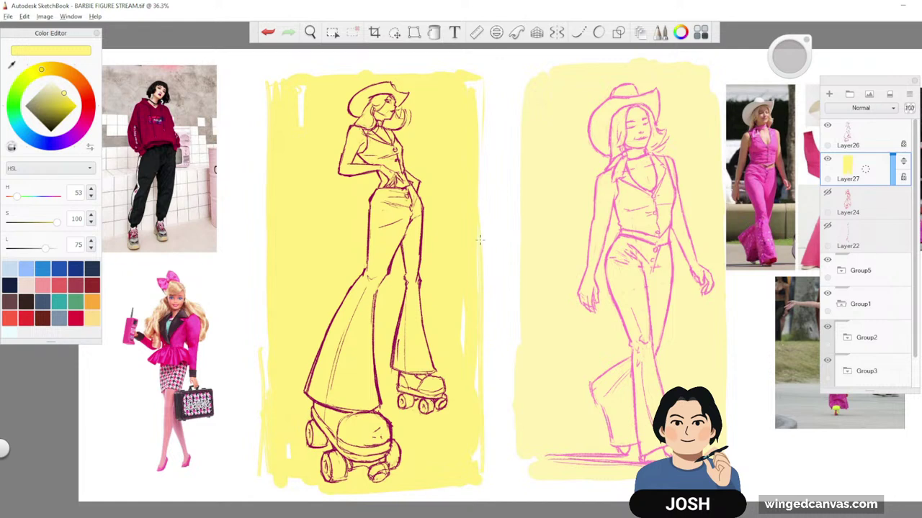
{"action": "left_click_drag", "start_coordinate": [488, 162], "coordinate": [489, 261]}
- Add a new layer above the yellow backdrop and sample the pink line colour from the neighbouring figure
{"action": "key", "text": "ctrl+l"}
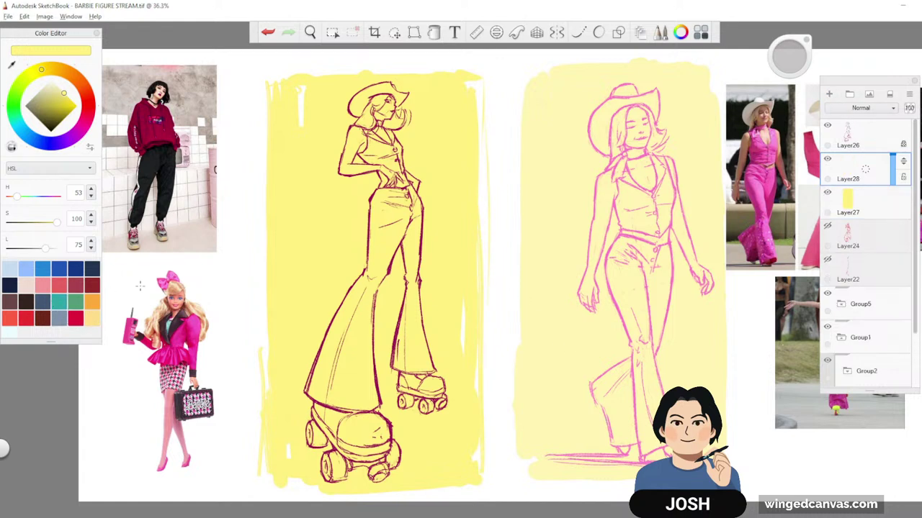
{"action": "left_click_drag", "start_coordinate": [566, 352], "coordinate": [484, 366]}
{"action": "left_click", "coordinate": [676, 227], "text": "alt"}
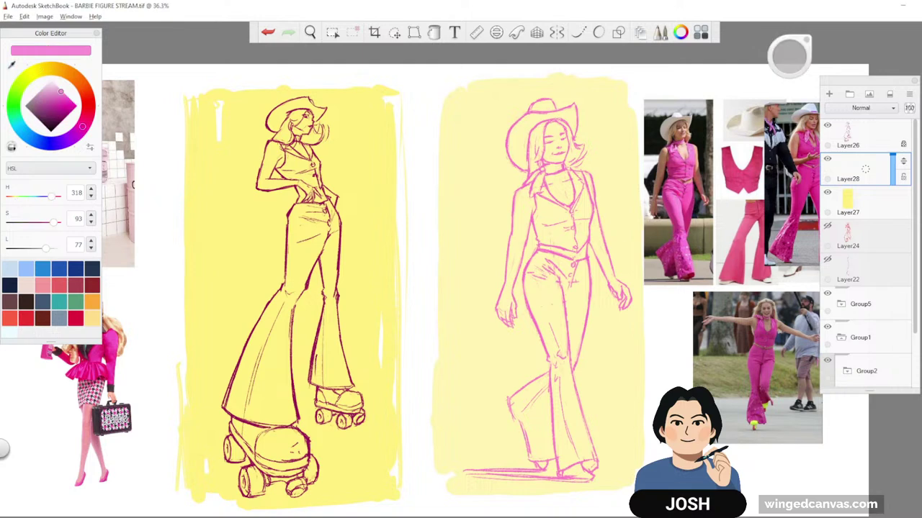
- Block in pink with long strokes down the near trouser flare from the knee towards the hem
{"action": "left_click_drag", "start_coordinate": [489, 283], "coordinate": [625, 244]}
{"action": "mouse_move", "coordinate": [420, 270]}
{"action": "left_mouse_down"}
{"action": "mouse_move", "coordinate": [399, 360]}
{"action": "mouse_move", "coordinate": [422, 269]}
{"action": "mouse_move", "coordinate": [383, 348]}
{"action": "left_mouse_up"}
{"action": "left_click_drag", "start_coordinate": [469, 256], "coordinate": [524, 267]}
{"action": "left_click_drag", "start_coordinate": [524, 267], "coordinate": [554, 234]}
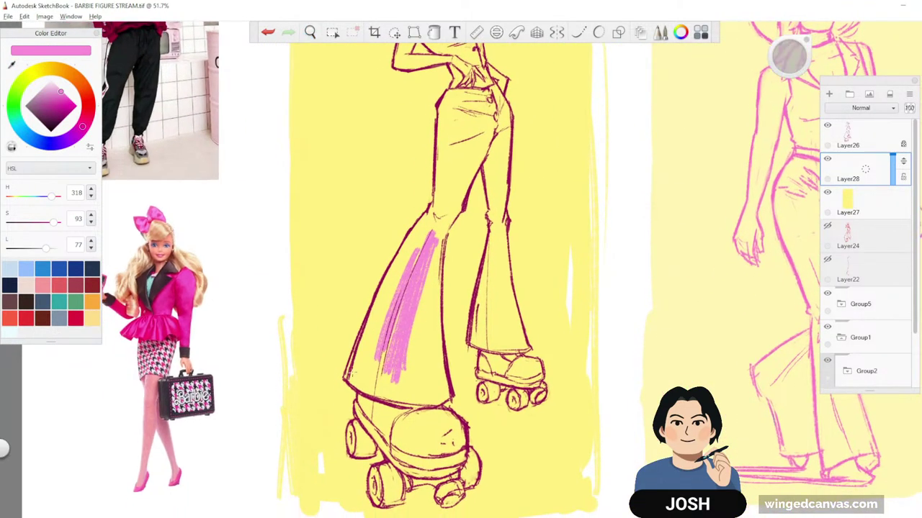
{"action": "mouse_move", "coordinate": [410, 252]}
{"action": "left_mouse_down"}
{"action": "mouse_move", "coordinate": [348, 385]}
{"action": "mouse_move", "coordinate": [360, 371]}
{"action": "left_mouse_up"}
{"action": "mouse_move", "coordinate": [429, 224]}
{"action": "left_mouse_down"}
{"action": "mouse_move", "coordinate": [370, 324]}
{"action": "mouse_move", "coordinate": [405, 242]}
{"action": "mouse_move", "coordinate": [374, 369]}
{"action": "mouse_move", "coordinate": [425, 393]}
{"action": "left_mouse_up"}
{"action": "left_click_drag", "start_coordinate": [432, 258], "coordinate": [426, 393]}
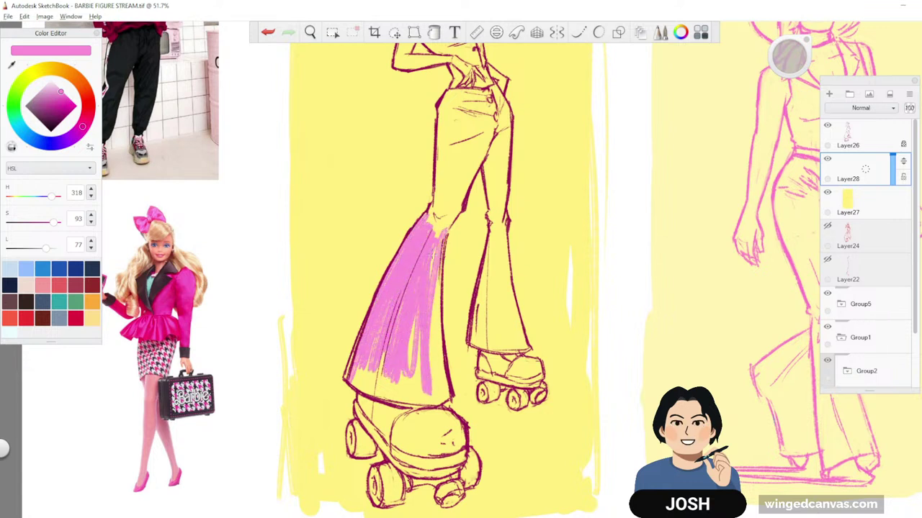
- Fill the remaining yellow gaps in the near flare with pink down to the hem
{"action": "left_click_drag", "start_coordinate": [436, 241], "coordinate": [437, 368]}
{"action": "left_click_drag", "start_coordinate": [441, 272], "coordinate": [442, 394]}
{"action": "mouse_move", "coordinate": [433, 318]}
{"action": "left_mouse_down"}
{"action": "mouse_move", "coordinate": [430, 391]}
{"action": "mouse_move", "coordinate": [405, 399]}
{"action": "left_mouse_up"}
{"action": "mouse_move", "coordinate": [360, 373]}
{"action": "left_mouse_down"}
{"action": "mouse_move", "coordinate": [348, 384]}
{"action": "mouse_move", "coordinate": [388, 400]}
{"action": "left_mouse_up"}
{"action": "left_click_drag", "start_coordinate": [375, 359], "coordinate": [403, 395]}
{"action": "left_click_drag", "start_coordinate": [415, 355], "coordinate": [432, 404]}
- Brush pink over the near skate's ankle and most of its boot, and close the flare's hem corner
{"action": "mouse_move", "coordinate": [437, 334]}
{"action": "left_mouse_down"}
{"action": "mouse_move", "coordinate": [439, 394]}
{"action": "mouse_move", "coordinate": [433, 354]}
{"action": "mouse_move", "coordinate": [376, 385]}
{"action": "mouse_move", "coordinate": [407, 435]}
{"action": "left_mouse_up"}
{"action": "left_click_drag", "start_coordinate": [416, 398], "coordinate": [431, 444]}
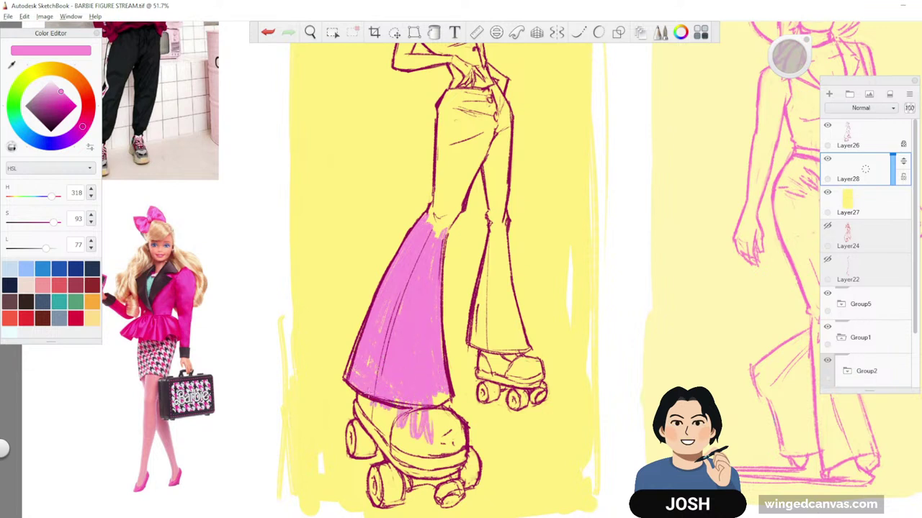
{"action": "left_click_drag", "start_coordinate": [358, 395], "coordinate": [389, 464]}
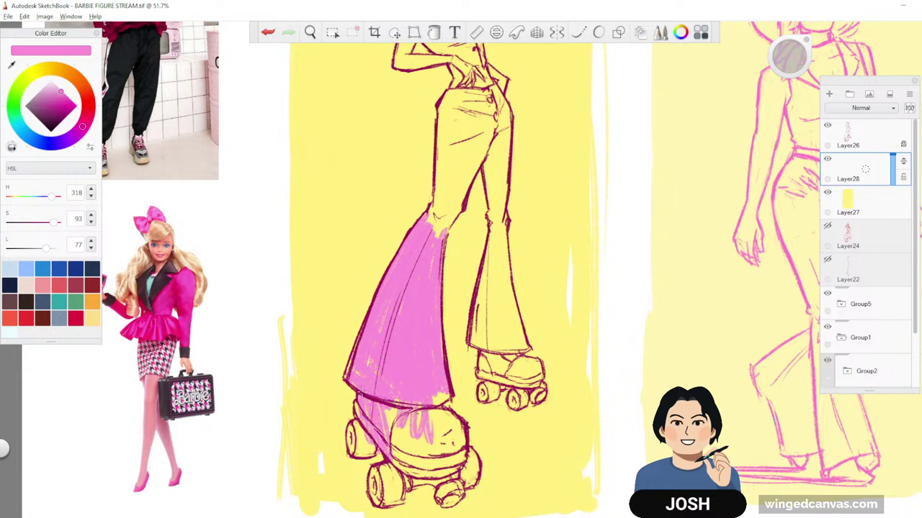
{"action": "left_click_drag", "start_coordinate": [395, 398], "coordinate": [417, 475]}
{"action": "mouse_move", "coordinate": [423, 401]}
{"action": "left_mouse_down"}
{"action": "mouse_move", "coordinate": [434, 468]}
{"action": "mouse_move", "coordinate": [445, 468]}
{"action": "left_mouse_up"}
{"action": "mouse_move", "coordinate": [435, 396]}
{"action": "left_mouse_down"}
{"action": "mouse_move", "coordinate": [439, 425]}
{"action": "mouse_move", "coordinate": [447, 403]}
{"action": "left_mouse_up"}
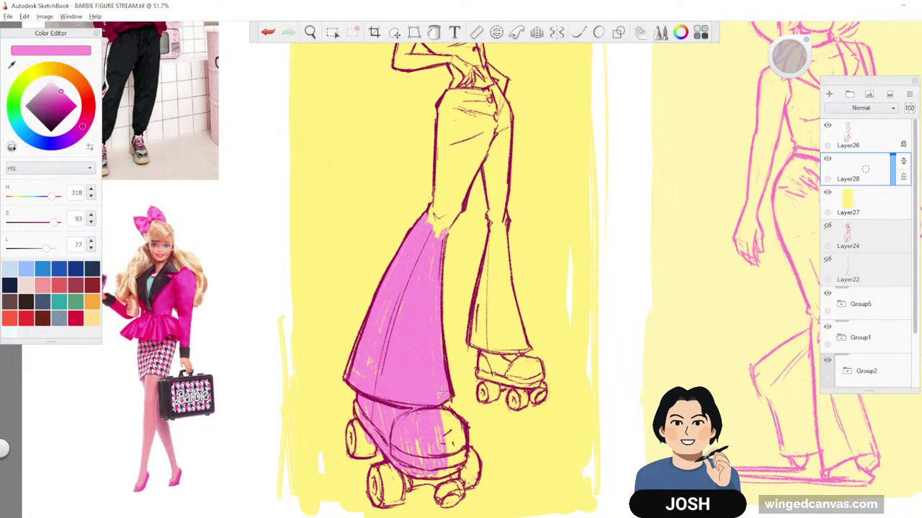
- Paint the near leg's knee, thigh and outer hip pink up to the waistband
{"action": "left_click_drag", "start_coordinate": [495, 250], "coordinate": [434, 386]}
{"action": "left_click_drag", "start_coordinate": [411, 313], "coordinate": [377, 373]}
{"action": "left_click_drag", "start_coordinate": [409, 292], "coordinate": [373, 363]}
{"action": "mouse_move", "coordinate": [382, 330]}
{"action": "left_mouse_down"}
{"action": "mouse_move", "coordinate": [369, 357]}
{"action": "mouse_move", "coordinate": [386, 226]}
{"action": "left_mouse_up"}
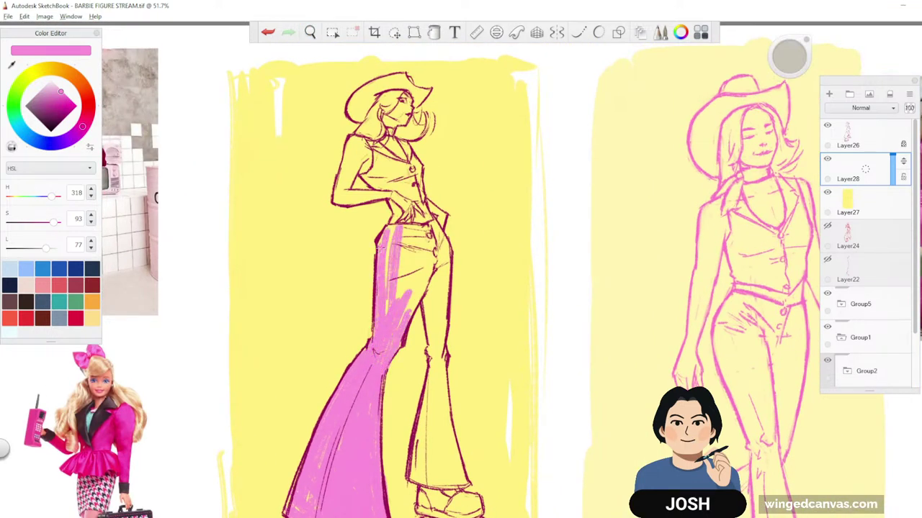
{"action": "left_click_drag", "start_coordinate": [415, 310], "coordinate": [401, 238]}
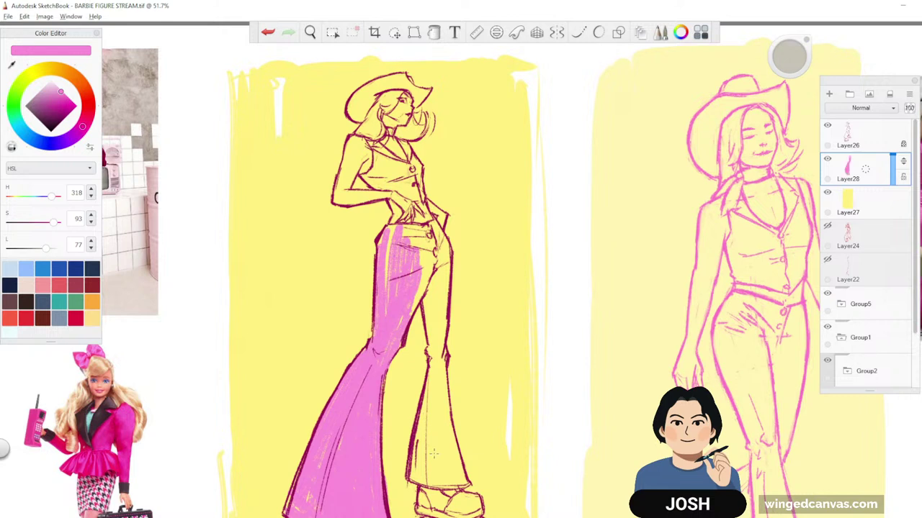
{"action": "left_click_drag", "start_coordinate": [396, 221], "coordinate": [386, 286]}
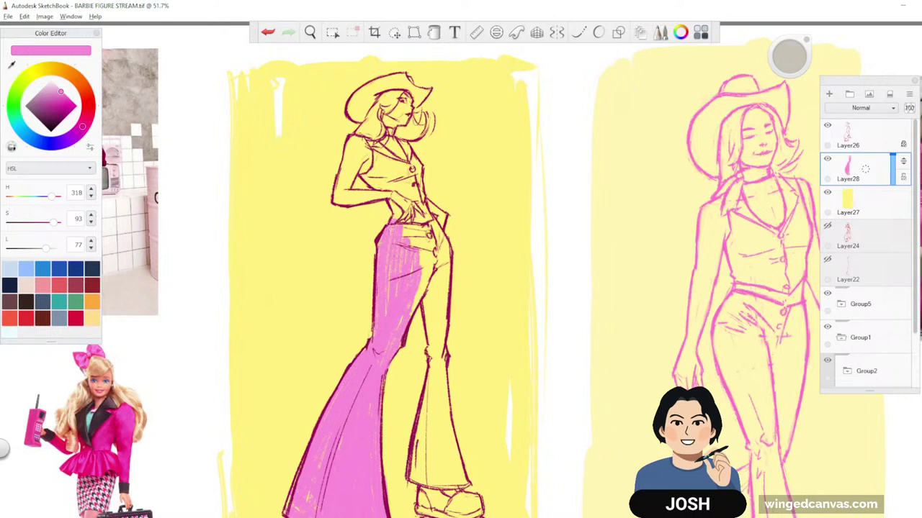
- Extend the pink across the front of the trousers and over the waist and lower vest
{"action": "left_click_drag", "start_coordinate": [400, 238], "coordinate": [390, 192]}
{"action": "left_click_drag", "start_coordinate": [414, 256], "coordinate": [401, 177]}
{"action": "left_click_drag", "start_coordinate": [432, 272], "coordinate": [422, 216]}
{"action": "mouse_move", "coordinate": [425, 314]}
{"action": "left_mouse_down"}
{"action": "mouse_move", "coordinate": [435, 249]}
{"action": "mouse_move", "coordinate": [393, 276]}
{"action": "left_mouse_up"}
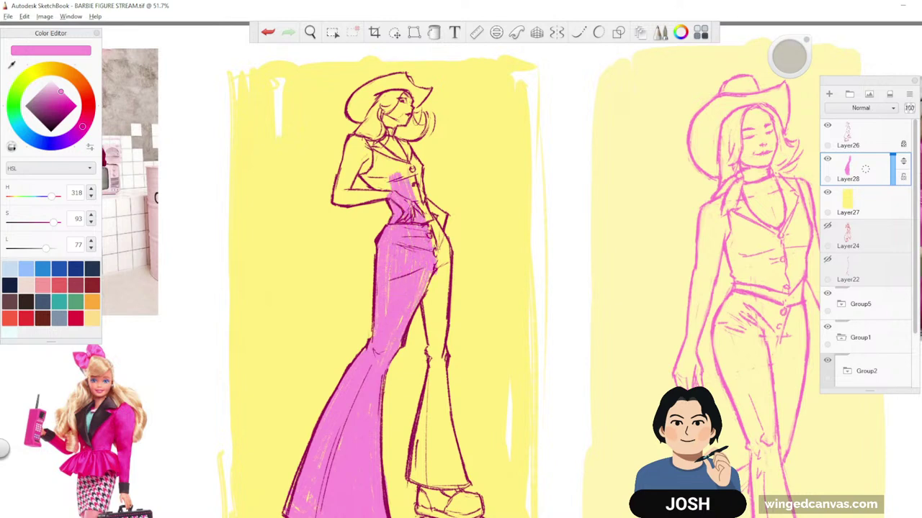
- Fill the far leg's thigh with pink from the crotch down to the knee
{"action": "left_click_drag", "start_coordinate": [531, 357], "coordinate": [506, 277]}
{"action": "left_click_drag", "start_coordinate": [415, 168], "coordinate": [410, 235]}
{"action": "mouse_move", "coordinate": [412, 271]}
{"action": "left_mouse_down"}
{"action": "mouse_move", "coordinate": [407, 192]}
{"action": "mouse_move", "coordinate": [400, 218]}
{"action": "left_mouse_up"}
{"action": "left_click_drag", "start_coordinate": [403, 259], "coordinate": [398, 196]}
{"action": "left_click_drag", "start_coordinate": [415, 244], "coordinate": [409, 191]}
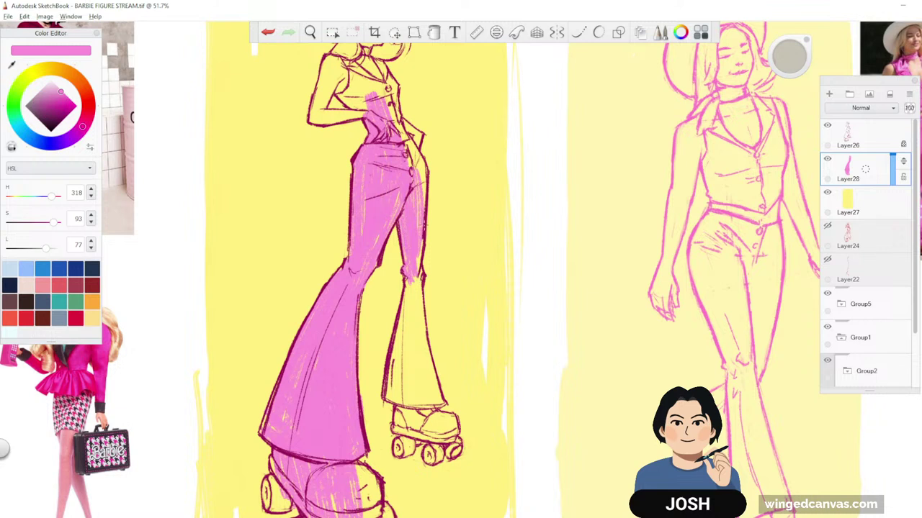
- Paint the far leg's flare pink from the knee down to the hem
{"action": "left_click_drag", "start_coordinate": [420, 332], "coordinate": [419, 242]}
{"action": "left_click_drag", "start_coordinate": [412, 378], "coordinate": [415, 279]}
{"action": "mouse_move", "coordinate": [402, 402]}
{"action": "left_mouse_down"}
{"action": "mouse_move", "coordinate": [407, 291]}
{"action": "mouse_move", "coordinate": [401, 329]}
{"action": "left_mouse_up"}
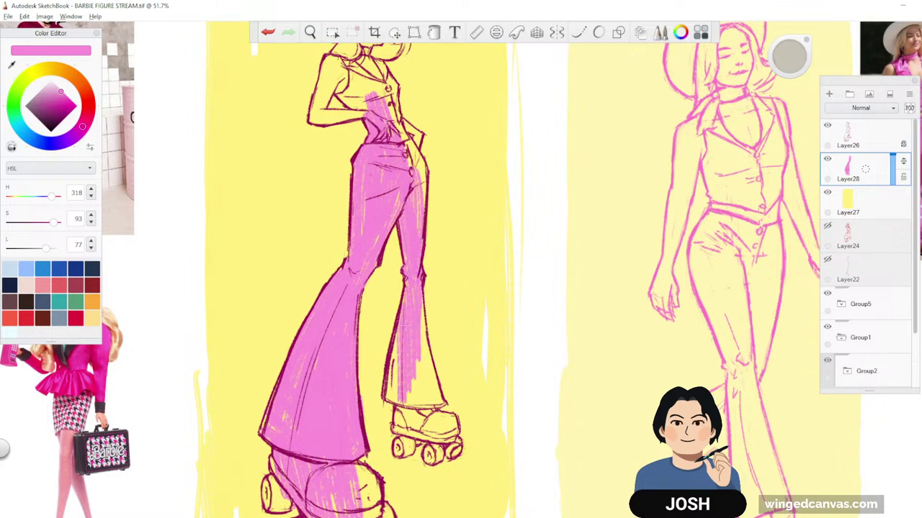
{"action": "left_click_drag", "start_coordinate": [397, 384], "coordinate": [401, 325]}
{"action": "mouse_move", "coordinate": [392, 392]}
{"action": "left_mouse_down"}
{"action": "mouse_move", "coordinate": [394, 344]}
{"action": "mouse_move", "coordinate": [393, 383]}
{"action": "left_mouse_up"}
{"action": "mouse_move", "coordinate": [411, 404]}
{"action": "left_mouse_down"}
{"action": "mouse_move", "coordinate": [432, 295]}
{"action": "mouse_move", "coordinate": [430, 365]}
{"action": "left_mouse_up"}
- Close the far flare's hem in pink and colour the back of the far skate's boot and its rear wheel
{"action": "left_click_drag", "start_coordinate": [417, 431], "coordinate": [420, 381]}
{"action": "mouse_move", "coordinate": [405, 427]}
{"action": "left_mouse_down"}
{"action": "mouse_move", "coordinate": [412, 392]}
{"action": "mouse_move", "coordinate": [406, 401]}
{"action": "left_mouse_up"}
{"action": "left_click_drag", "start_coordinate": [388, 401], "coordinate": [393, 396]}
{"action": "mouse_move", "coordinate": [434, 407]}
{"action": "left_mouse_down"}
{"action": "mouse_move", "coordinate": [426, 365]}
{"action": "mouse_move", "coordinate": [434, 373]}
{"action": "mouse_move", "coordinate": [419, 393]}
{"action": "left_mouse_up"}
{"action": "left_click_drag", "start_coordinate": [409, 428], "coordinate": [416, 412]}
{"action": "left_click_drag", "start_coordinate": [518, 334], "coordinate": [496, 300]}
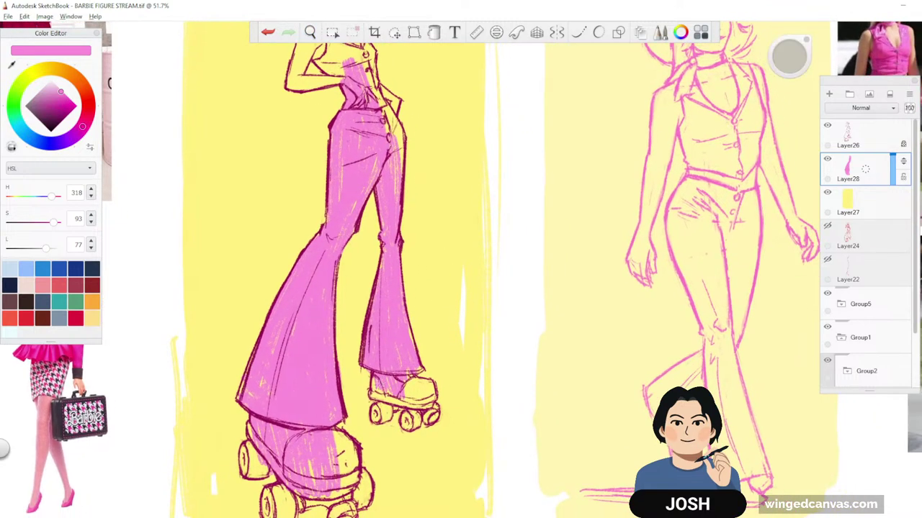
{"action": "mouse_move", "coordinate": [373, 400]}
{"action": "left_mouse_down"}
{"action": "mouse_move", "coordinate": [370, 378]}
{"action": "mouse_move", "coordinate": [375, 389]}
{"action": "left_mouse_up"}
{"action": "mouse_move", "coordinate": [389, 423]}
{"action": "left_mouse_down"}
{"action": "mouse_move", "coordinate": [383, 399]}
{"action": "mouse_move", "coordinate": [370, 408]}
{"action": "left_mouse_up"}
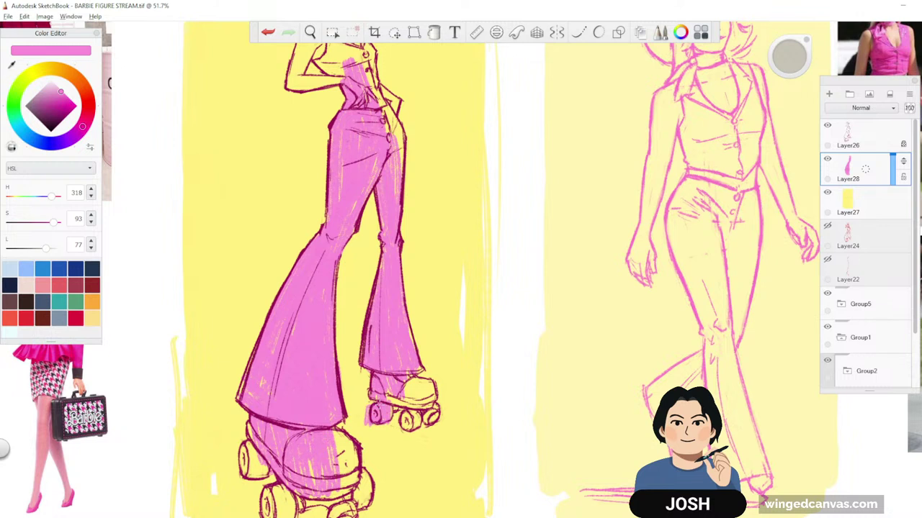
{"action": "left_click_drag", "start_coordinate": [370, 371], "coordinate": [366, 406]}
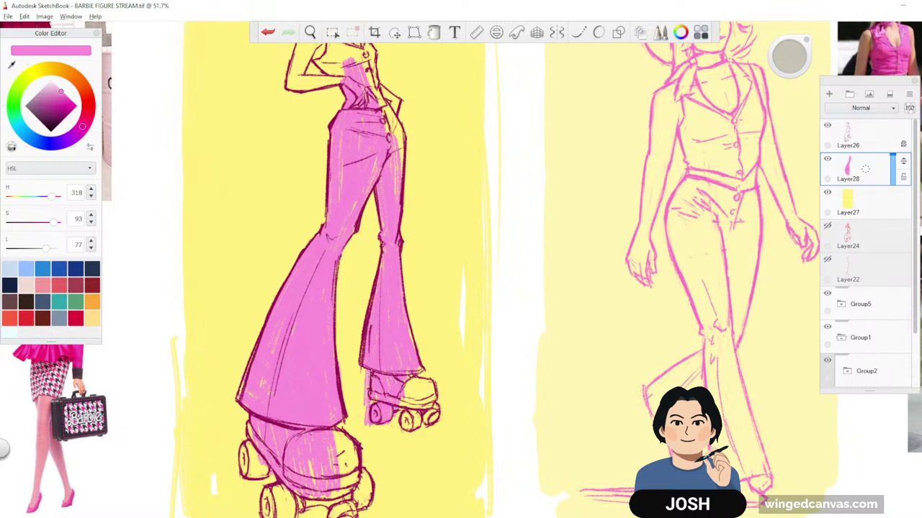
- Extend the pink slightly past the outline along the far flare, the inner thigh and the near hip and thigh
{"action": "left_click_drag", "start_coordinate": [379, 252], "coordinate": [357, 342]}
{"action": "left_click_drag", "start_coordinate": [373, 278], "coordinate": [362, 312]}
{"action": "left_click_drag", "start_coordinate": [362, 321], "coordinate": [351, 365]}
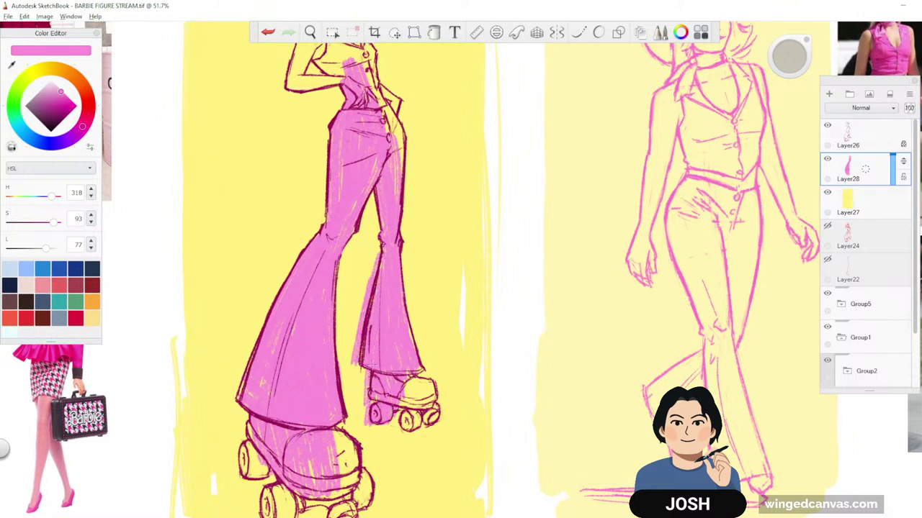
{"action": "left_click_drag", "start_coordinate": [382, 186], "coordinate": [369, 232]}
{"action": "left_click_drag", "start_coordinate": [329, 127], "coordinate": [321, 224]}
{"action": "left_click_drag", "start_coordinate": [342, 106], "coordinate": [324, 140]}
- Extend the pink past the near flare's outer edge and over the near skate's rear wheel
{"action": "key", "text": "space"}
{"action": "mouse_move", "coordinate": [324, 223]}
{"action": "left_mouse_down"}
{"action": "mouse_move", "coordinate": [383, 192]}
{"action": "mouse_move", "coordinate": [345, 243]}
{"action": "mouse_move", "coordinate": [297, 347]}
{"action": "left_mouse_up"}
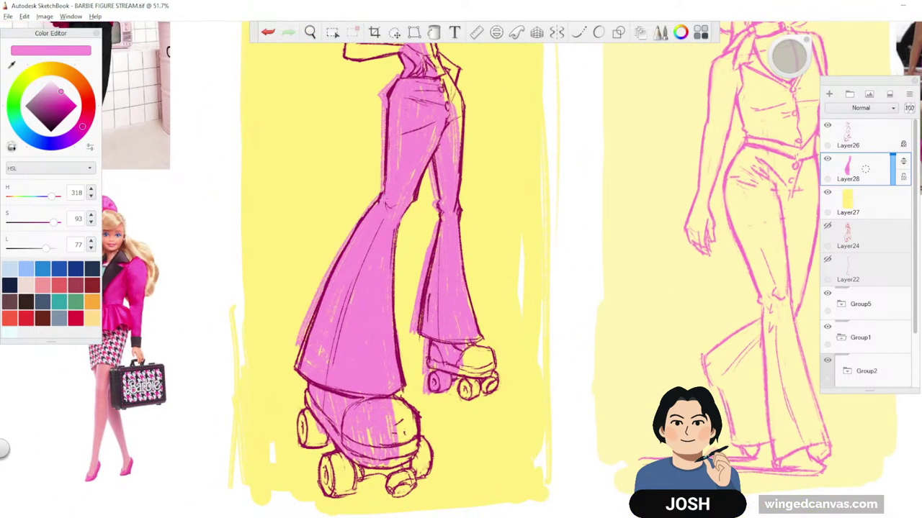
{"action": "left_click_drag", "start_coordinate": [377, 195], "coordinate": [289, 358]}
{"action": "mouse_move", "coordinate": [315, 297]}
{"action": "left_mouse_down"}
{"action": "mouse_move", "coordinate": [287, 367]}
{"action": "mouse_move", "coordinate": [303, 416]}
{"action": "mouse_move", "coordinate": [294, 416]}
{"action": "mouse_move", "coordinate": [298, 451]}
{"action": "left_mouse_up"}
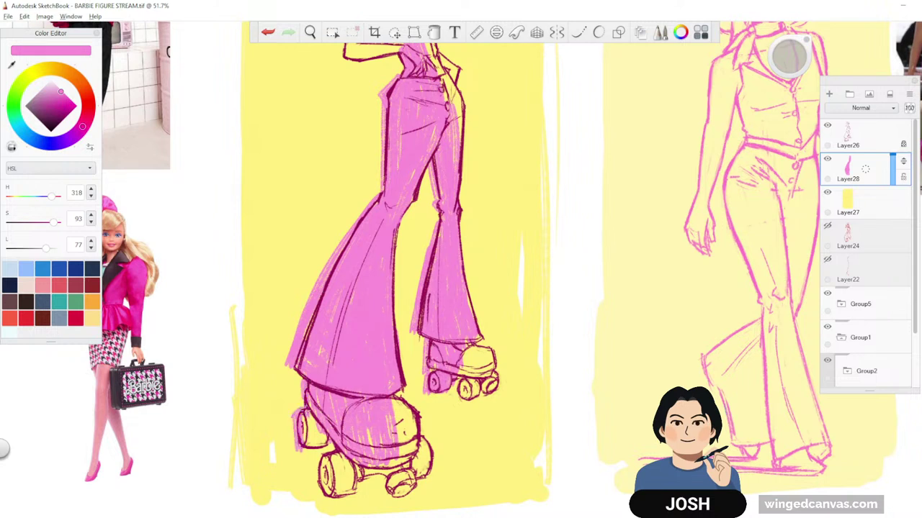
- Paint the near skate's large front wheel and undercarriage pink and fill gaps in the boot
{"action": "mouse_move", "coordinate": [316, 415]}
{"action": "left_mouse_down"}
{"action": "mouse_move", "coordinate": [308, 445]}
{"action": "mouse_move", "coordinate": [329, 448]}
{"action": "mouse_move", "coordinate": [304, 452]}
{"action": "mouse_move", "coordinate": [317, 458]}
{"action": "mouse_move", "coordinate": [313, 496]}
{"action": "left_mouse_up"}
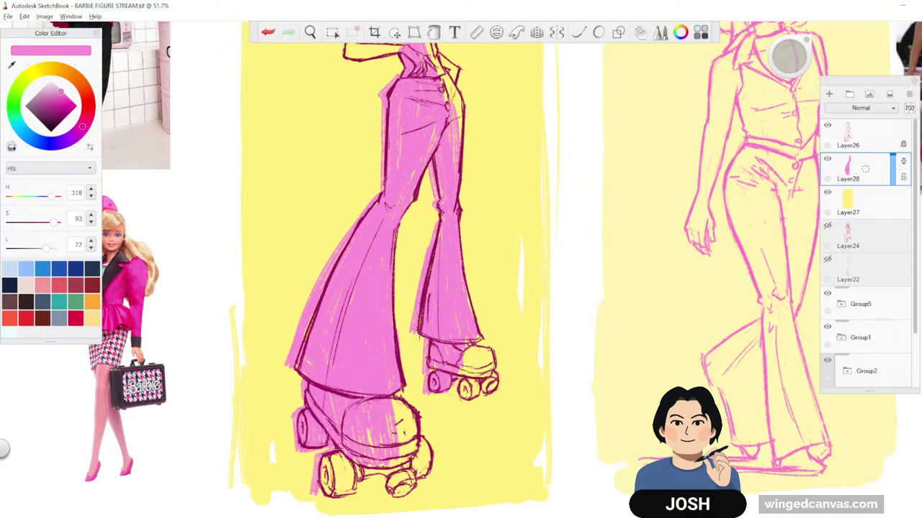
{"action": "mouse_move", "coordinate": [337, 456]}
{"action": "left_mouse_down"}
{"action": "mouse_move", "coordinate": [323, 501]}
{"action": "mouse_move", "coordinate": [337, 501]}
{"action": "left_mouse_up"}
{"action": "left_click_drag", "start_coordinate": [358, 468], "coordinate": [364, 478]}
{"action": "mouse_move", "coordinate": [314, 498]}
{"action": "left_mouse_down"}
{"action": "mouse_move", "coordinate": [351, 497]}
{"action": "mouse_move", "coordinate": [397, 467]}
{"action": "left_mouse_up"}
{"action": "left_click_drag", "start_coordinate": [370, 429], "coordinate": [367, 448]}
{"action": "left_click_drag", "start_coordinate": [389, 414], "coordinate": [401, 465]}
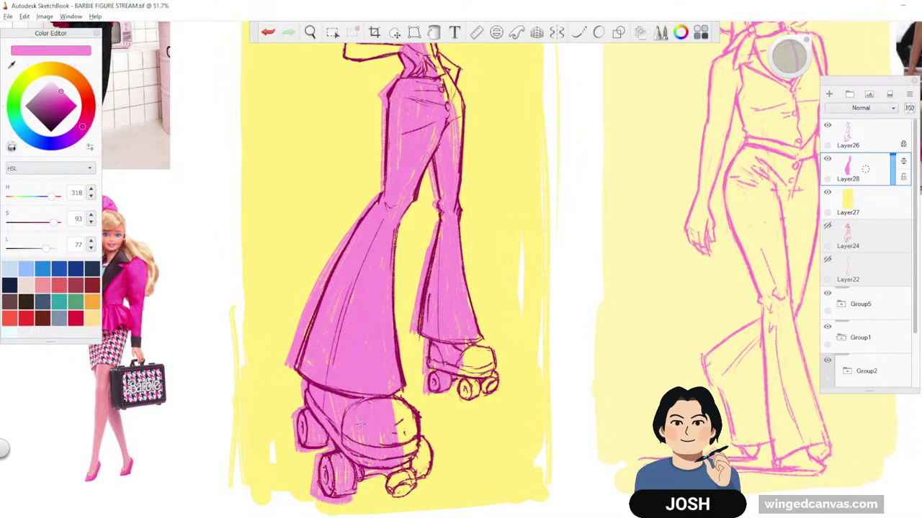
- Fill the near skate's toe, toe stop and remaining front wheel with pink
{"action": "mouse_move", "coordinate": [396, 398]}
{"action": "left_mouse_down"}
{"action": "mouse_move", "coordinate": [406, 461]}
{"action": "mouse_move", "coordinate": [413, 435]}
{"action": "mouse_move", "coordinate": [418, 459]}
{"action": "mouse_move", "coordinate": [388, 495]}
{"action": "left_mouse_up"}
{"action": "left_click_drag", "start_coordinate": [405, 465], "coordinate": [395, 497]}
{"action": "left_click_drag", "start_coordinate": [412, 446], "coordinate": [403, 495]}
{"action": "mouse_move", "coordinate": [415, 433]}
{"action": "left_mouse_down"}
{"action": "mouse_move", "coordinate": [413, 493]}
{"action": "mouse_move", "coordinate": [424, 482]}
{"action": "left_mouse_up"}
{"action": "mouse_move", "coordinate": [416, 433]}
{"action": "left_mouse_down"}
{"action": "mouse_move", "coordinate": [424, 474]}
{"action": "mouse_move", "coordinate": [432, 448]}
{"action": "left_mouse_up"}
{"action": "left_click_drag", "start_coordinate": [424, 448], "coordinate": [423, 482]}
- Colour the rest of the far skate pink, covering its boot toe, sole and remaining wheels
{"action": "left_click_drag", "start_coordinate": [456, 377], "coordinate": [451, 383]}
{"action": "mouse_move", "coordinate": [463, 375]}
{"action": "left_mouse_down"}
{"action": "mouse_move", "coordinate": [452, 386]}
{"action": "mouse_move", "coordinate": [430, 375]}
{"action": "left_mouse_up"}
{"action": "mouse_move", "coordinate": [425, 370]}
{"action": "left_mouse_down"}
{"action": "mouse_move", "coordinate": [421, 386]}
{"action": "mouse_move", "coordinate": [459, 384]}
{"action": "left_mouse_up"}
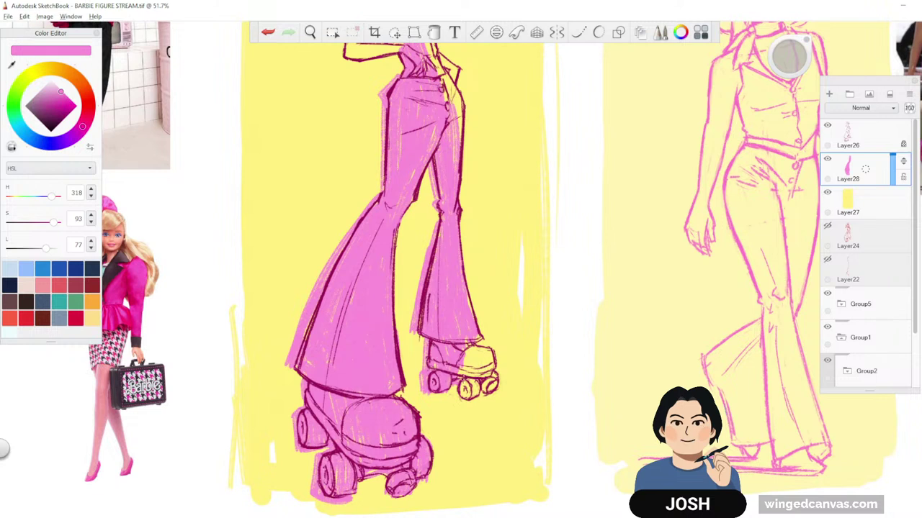
{"action": "left_click_drag", "start_coordinate": [468, 345], "coordinate": [466, 398]}
{"action": "left_click_drag", "start_coordinate": [463, 364], "coordinate": [464, 390]}
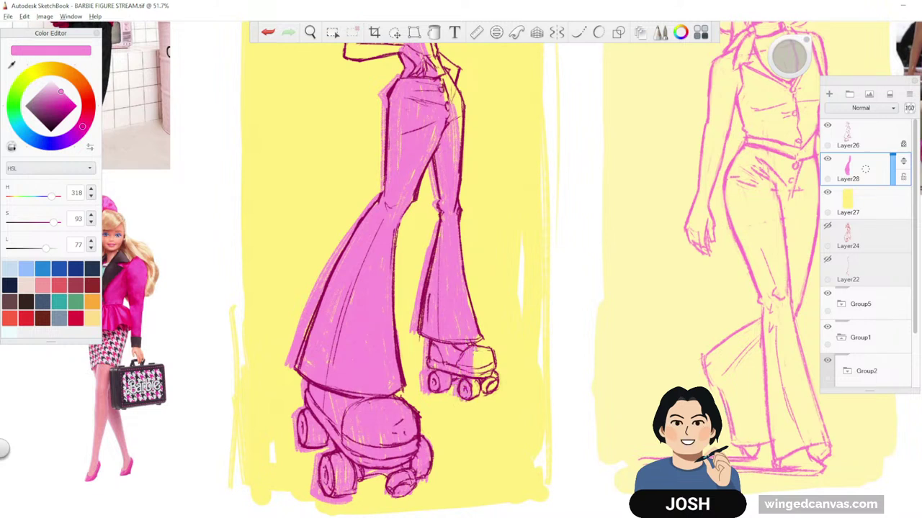
{"action": "mouse_move", "coordinate": [478, 347]}
{"action": "left_mouse_down"}
{"action": "mouse_move", "coordinate": [494, 355]}
{"action": "mouse_move", "coordinate": [473, 398]}
{"action": "mouse_move", "coordinate": [494, 390]}
{"action": "left_mouse_up"}
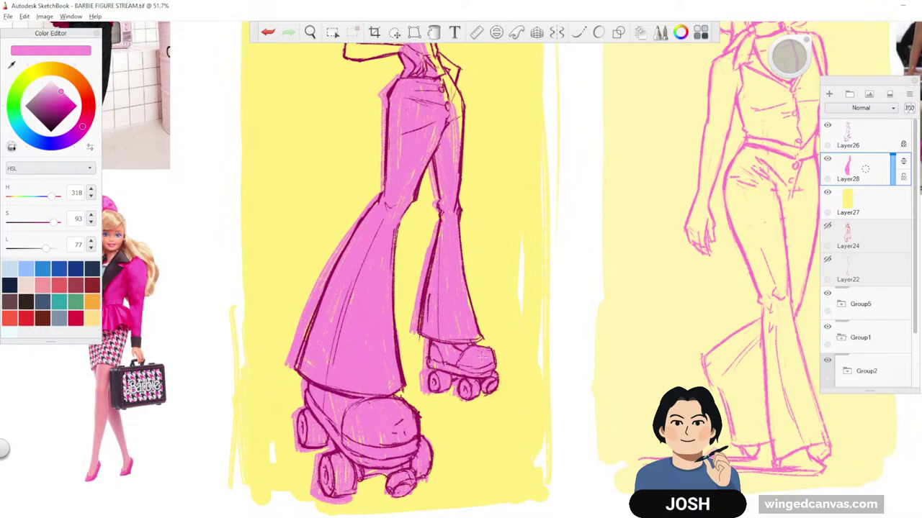
- Paint the far hip, the far forearm at the pocket and the vest's buttoned front pink
{"action": "left_click_drag", "start_coordinate": [511, 213], "coordinate": [545, 357]}
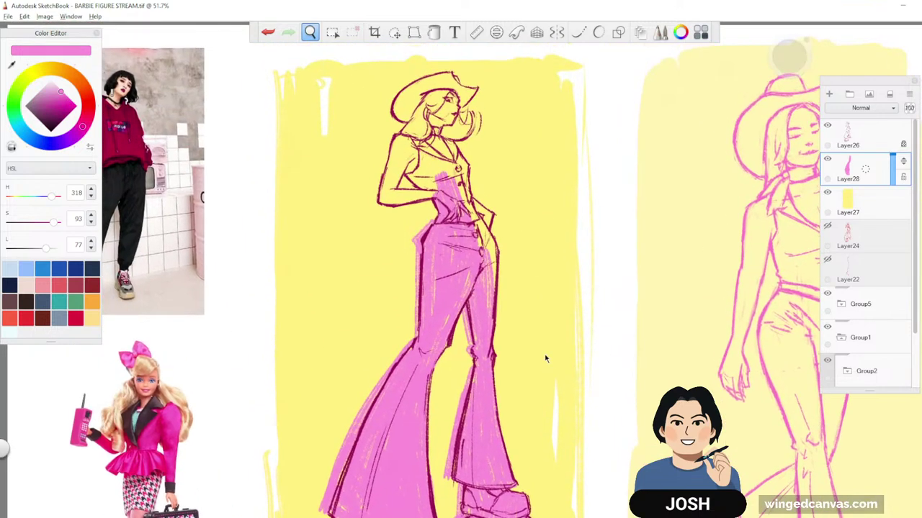
{"action": "left_click_drag", "start_coordinate": [488, 246], "coordinate": [495, 304]}
{"action": "left_click_drag", "start_coordinate": [480, 232], "coordinate": [490, 268]}
{"action": "mouse_move", "coordinate": [466, 204]}
{"action": "left_mouse_down"}
{"action": "mouse_move", "coordinate": [480, 244]}
{"action": "mouse_move", "coordinate": [493, 252]}
{"action": "mouse_move", "coordinate": [486, 217]}
{"action": "mouse_move", "coordinate": [492, 227]}
{"action": "left_mouse_up"}
{"action": "mouse_move", "coordinate": [459, 175]}
{"action": "left_mouse_down"}
{"action": "mouse_move", "coordinate": [469, 194]}
{"action": "mouse_move", "coordinate": [454, 182]}
{"action": "left_mouse_up"}
{"action": "mouse_move", "coordinate": [471, 172]}
{"action": "left_mouse_down"}
{"action": "mouse_move", "coordinate": [463, 192]}
{"action": "mouse_move", "coordinate": [446, 183]}
{"action": "left_mouse_up"}
{"action": "left_click_drag", "start_coordinate": [451, 161], "coordinate": [443, 178]}
- Fill the near shoulder, upper arm and bent forearm with pink
{"action": "key", "text": "space"}
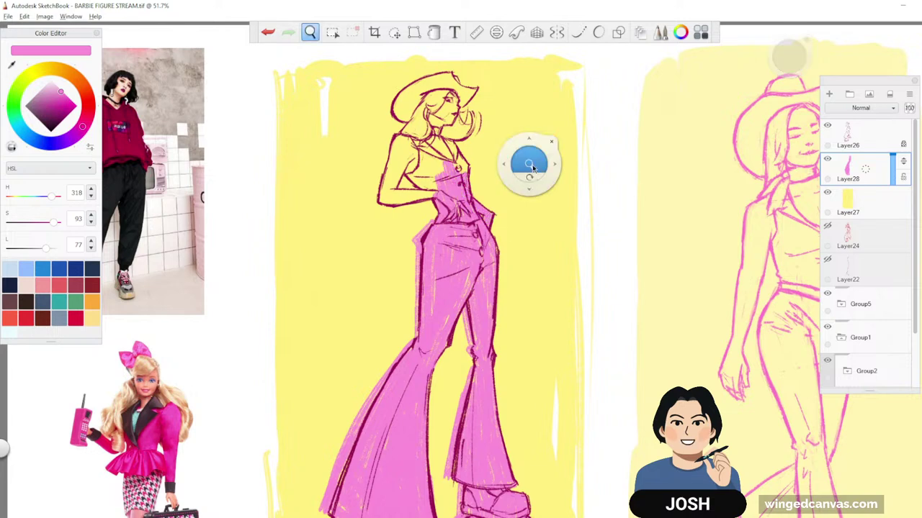
{"action": "left_click_drag", "start_coordinate": [531, 166], "coordinate": [498, 203]}
{"action": "key", "text": "space"}
{"action": "left_click_drag", "start_coordinate": [482, 117], "coordinate": [504, 108]}
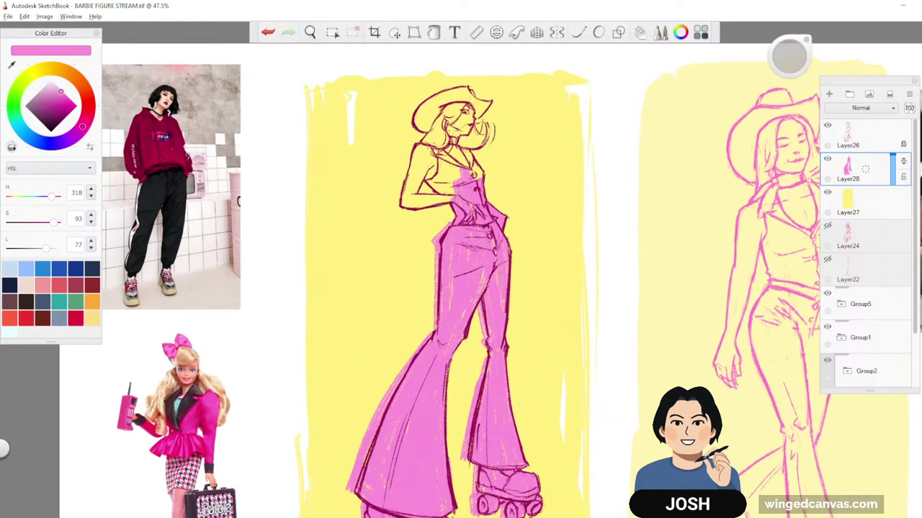
{"action": "key", "text": "space"}
{"action": "left_click_drag", "start_coordinate": [460, 157], "coordinate": [497, 140]}
{"action": "left_click_drag", "start_coordinate": [401, 140], "coordinate": [390, 203]}
{"action": "mouse_move", "coordinate": [414, 143]}
{"action": "left_mouse_down"}
{"action": "mouse_move", "coordinate": [387, 218]}
{"action": "mouse_move", "coordinate": [396, 203]}
{"action": "left_mouse_up"}
{"action": "left_click_drag", "start_coordinate": [421, 157], "coordinate": [392, 220]}
{"action": "left_click_drag", "start_coordinate": [400, 147], "coordinate": [376, 226]}
{"action": "mouse_move", "coordinate": [445, 220]}
{"action": "left_mouse_down"}
{"action": "mouse_move", "coordinate": [383, 219]}
{"action": "mouse_move", "coordinate": [445, 222]}
{"action": "mouse_move", "coordinate": [417, 215]}
{"action": "left_mouse_up"}
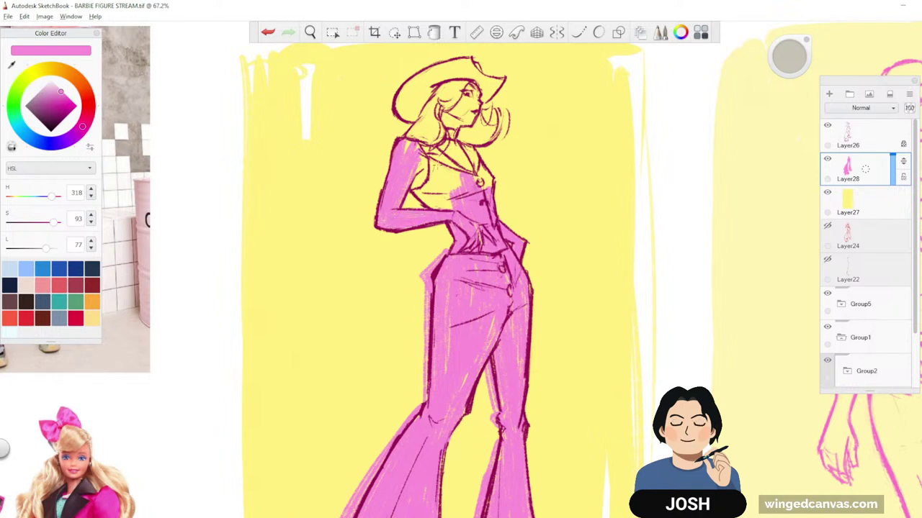
- Cover the vest's chest, collar and neck with pink, filling the remaining gaps in the torso
{"action": "left_click_drag", "start_coordinate": [418, 179], "coordinate": [431, 206]}
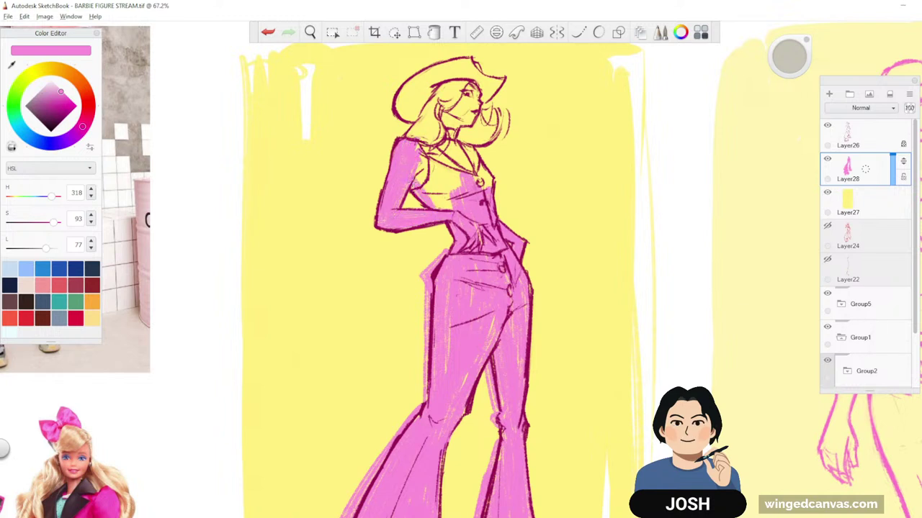
{"action": "left_click_drag", "start_coordinate": [425, 157], "coordinate": [441, 205]}
{"action": "mouse_move", "coordinate": [420, 128]}
{"action": "left_mouse_down"}
{"action": "mouse_move", "coordinate": [448, 206]}
{"action": "mouse_move", "coordinate": [453, 190]}
{"action": "left_mouse_up"}
{"action": "left_click_drag", "start_coordinate": [445, 120], "coordinate": [468, 177]}
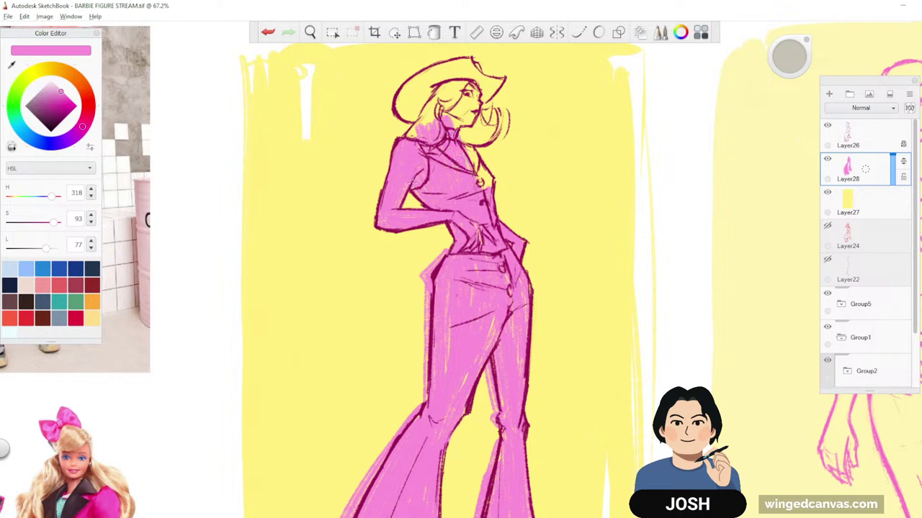
{"action": "mouse_move", "coordinate": [465, 137]}
{"action": "left_mouse_down"}
{"action": "mouse_move", "coordinate": [481, 185]}
{"action": "mouse_move", "coordinate": [495, 181]}
{"action": "left_mouse_up"}
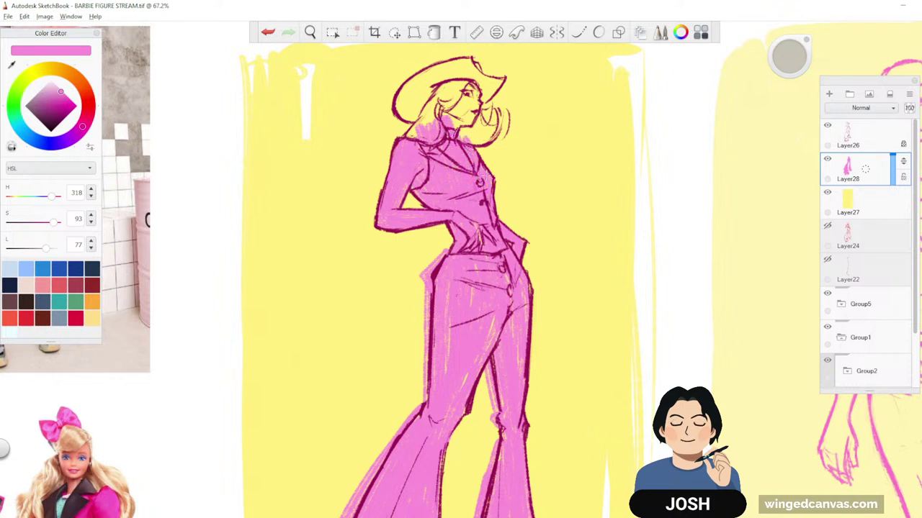
{"action": "left_click_drag", "start_coordinate": [479, 225], "coordinate": [477, 243]}
- Paint the hair beside the face pink and start colouring the underside of the cowboy hat's brim
{"action": "left_click_drag", "start_coordinate": [586, 162], "coordinate": [594, 285]}
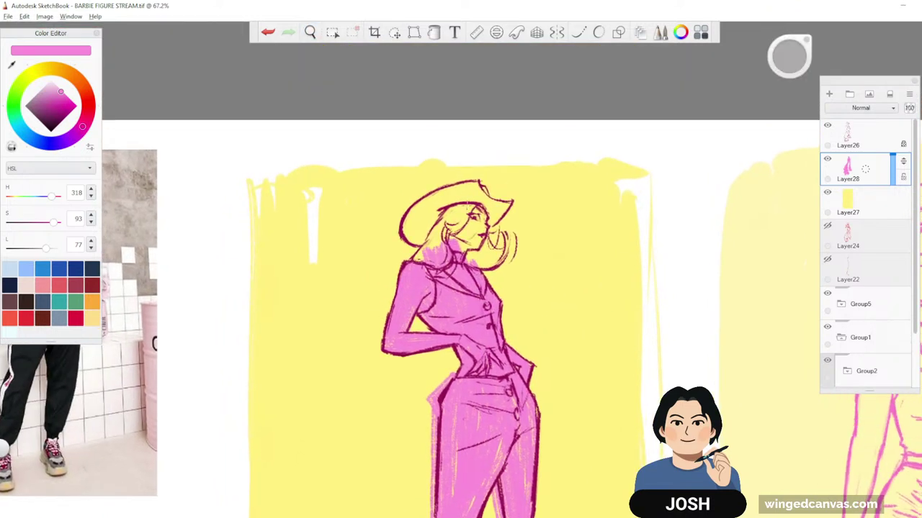
{"action": "mouse_move", "coordinate": [461, 247]}
{"action": "left_mouse_down"}
{"action": "mouse_move", "coordinate": [455, 205]}
{"action": "mouse_move", "coordinate": [435, 249]}
{"action": "mouse_move", "coordinate": [434, 232]}
{"action": "mouse_move", "coordinate": [415, 264]}
{"action": "left_mouse_up"}
{"action": "mouse_move", "coordinate": [440, 204]}
{"action": "left_mouse_down"}
{"action": "mouse_move", "coordinate": [434, 237]}
{"action": "mouse_move", "coordinate": [429, 223]}
{"action": "left_mouse_up"}
{"action": "left_click_drag", "start_coordinate": [416, 256], "coordinate": [409, 263]}
{"action": "left_click_drag", "start_coordinate": [409, 211], "coordinate": [404, 237]}
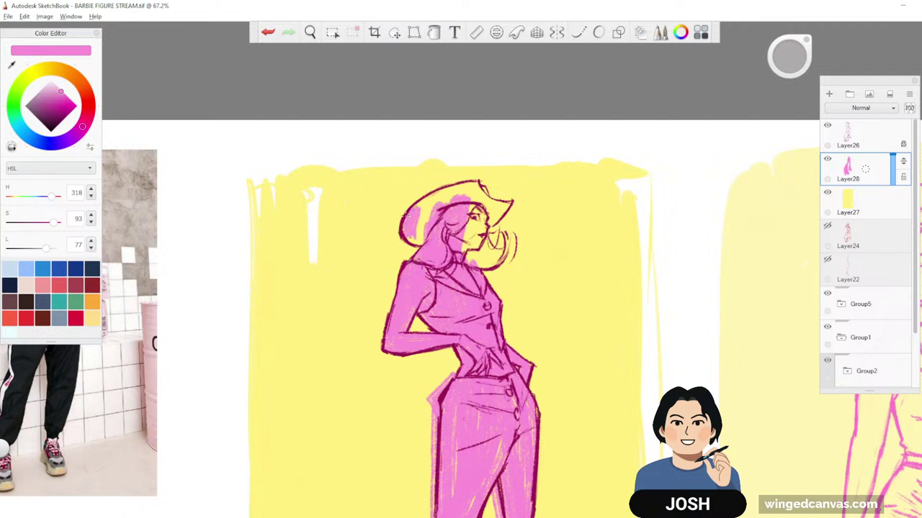
- Fill the back part of the cowboy hat with pink and extend it slightly past the outer outline
{"action": "left_click_drag", "start_coordinate": [429, 197], "coordinate": [416, 241]}
{"action": "mouse_move", "coordinate": [468, 184]}
{"action": "left_mouse_down"}
{"action": "mouse_move", "coordinate": [429, 199]}
{"action": "mouse_move", "coordinate": [447, 203]}
{"action": "mouse_move", "coordinate": [417, 206]}
{"action": "mouse_move", "coordinate": [406, 244]}
{"action": "left_mouse_up"}
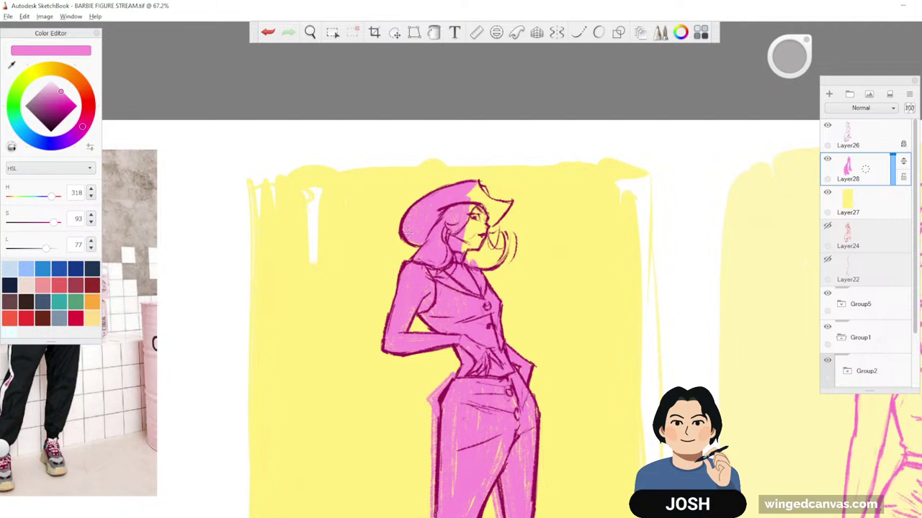
{"action": "mouse_move", "coordinate": [468, 180]}
{"action": "left_mouse_down"}
{"action": "mouse_move", "coordinate": [405, 206]}
{"action": "mouse_move", "coordinate": [394, 245]}
{"action": "left_mouse_up"}
{"action": "left_click_drag", "start_coordinate": [424, 192], "coordinate": [458, 181]}
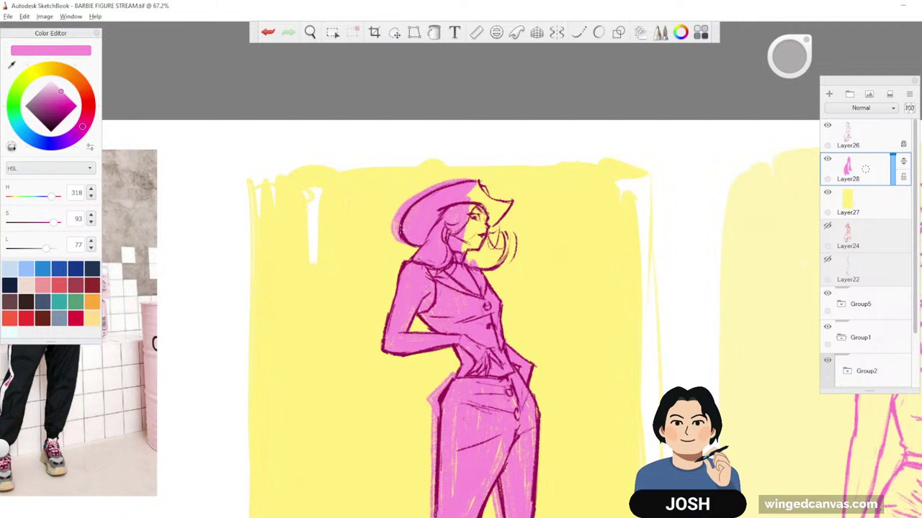
- Extend the pink slightly past the outer outline of the shoulder, bent arm and elbow, and along the back of the waist
{"action": "left_click_drag", "start_coordinate": [418, 248], "coordinate": [390, 298]}
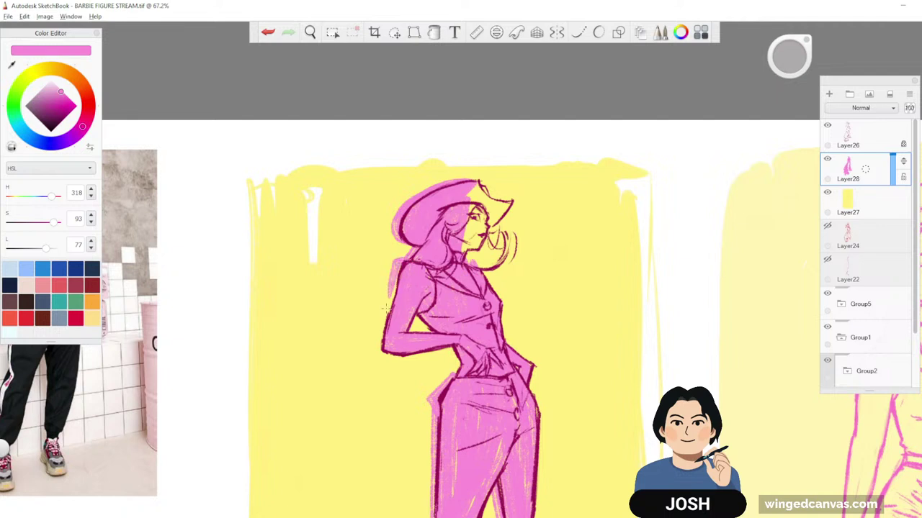
{"action": "left_click_drag", "start_coordinate": [396, 265], "coordinate": [377, 350]}
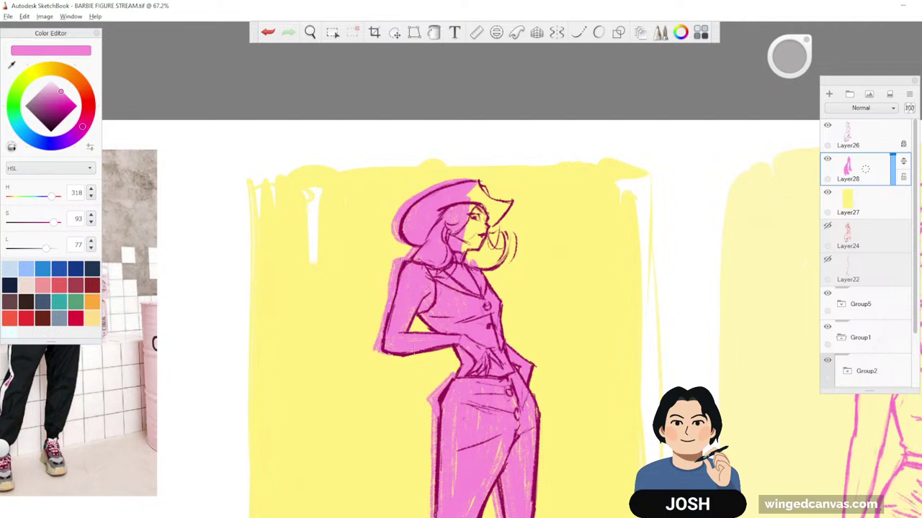
{"action": "left_click_drag", "start_coordinate": [413, 317], "coordinate": [458, 373]}
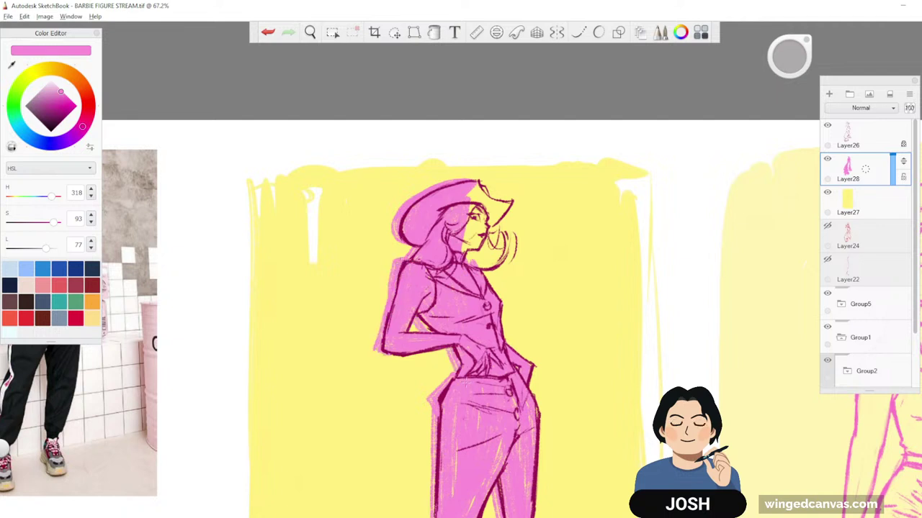
- Cover the face, the front of the hat brim and the flipped hair in front of the face with pink
{"action": "left_click_drag", "start_coordinate": [481, 209], "coordinate": [468, 261]}
{"action": "left_click_drag", "start_coordinate": [485, 228], "coordinate": [478, 259]}
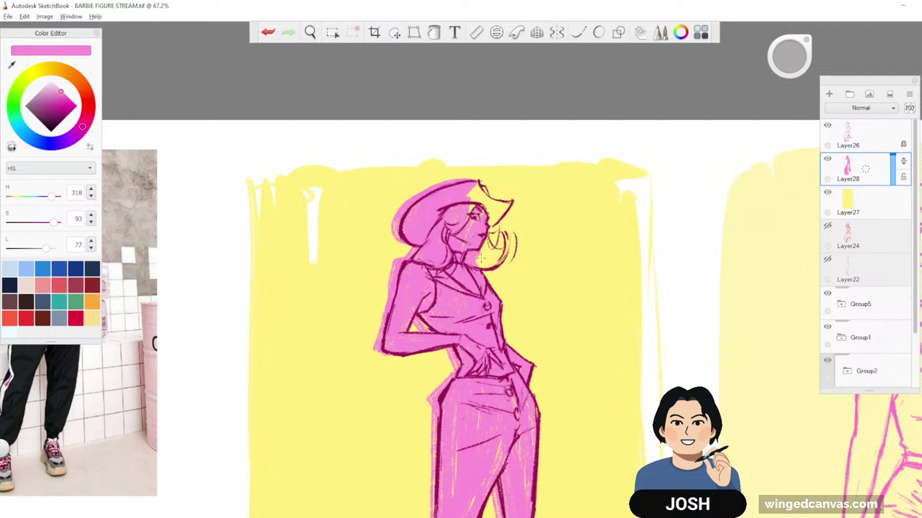
{"action": "mouse_move", "coordinate": [478, 183]}
{"action": "left_mouse_down"}
{"action": "mouse_move", "coordinate": [469, 231]}
{"action": "mouse_move", "coordinate": [475, 216]}
{"action": "mouse_move", "coordinate": [494, 225]}
{"action": "mouse_move", "coordinate": [506, 199]}
{"action": "mouse_move", "coordinate": [494, 246]}
{"action": "mouse_move", "coordinate": [503, 235]}
{"action": "mouse_move", "coordinate": [481, 265]}
{"action": "left_mouse_up"}
{"action": "left_click_drag", "start_coordinate": [504, 230], "coordinate": [498, 262]}
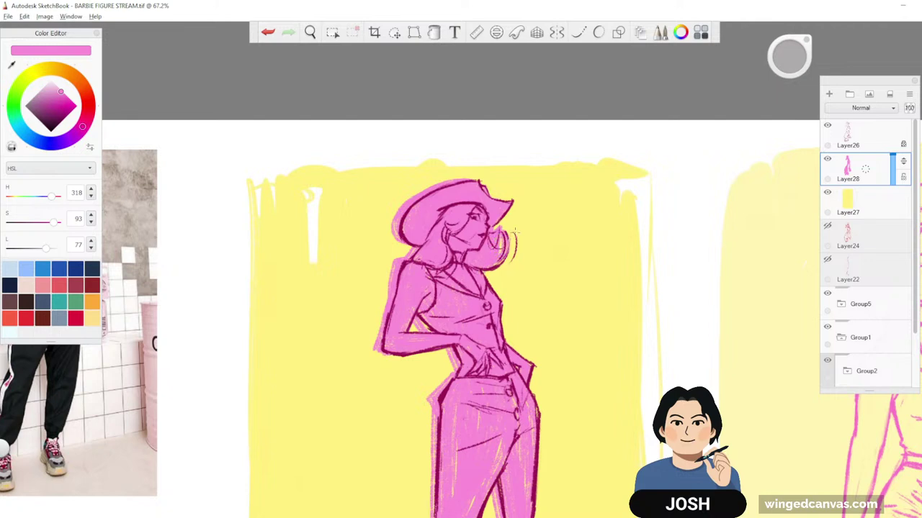
{"action": "left_click_drag", "start_coordinate": [516, 232], "coordinate": [511, 260]}
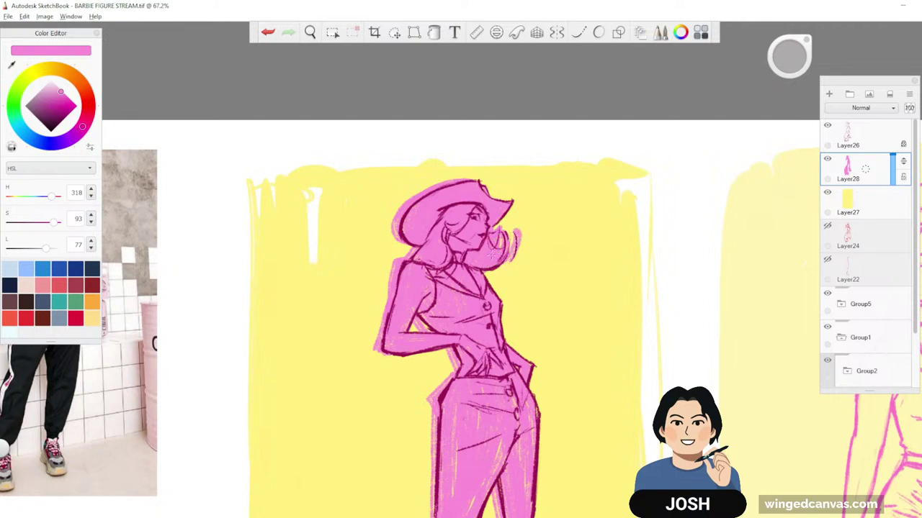
- Sample the lime green of the skates from the reference photo of the woman in pink with outstretched arms
{"action": "key", "text": "space"}
{"action": "left_click_drag", "start_coordinate": [578, 269], "coordinate": [487, 394]}
{"action": "left_click_drag", "start_coordinate": [465, 428], "coordinate": [443, 289]}
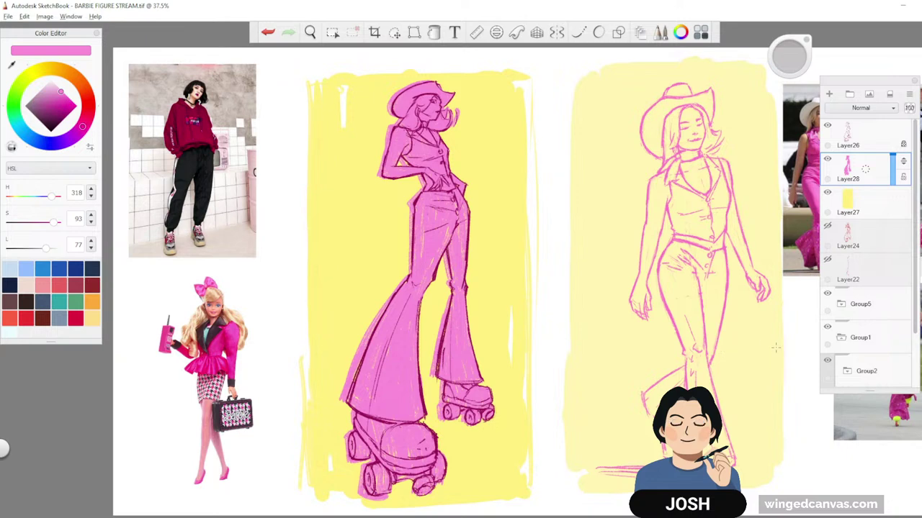
{"action": "key", "text": "space"}
{"action": "left_click_drag", "start_coordinate": [816, 412], "coordinate": [653, 379]}
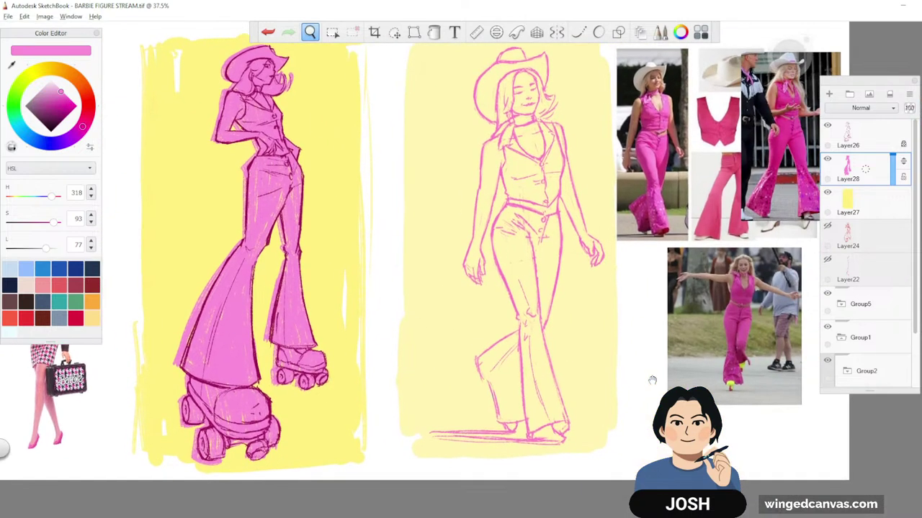
{"action": "left_click", "coordinate": [730, 380], "text": "alt"}
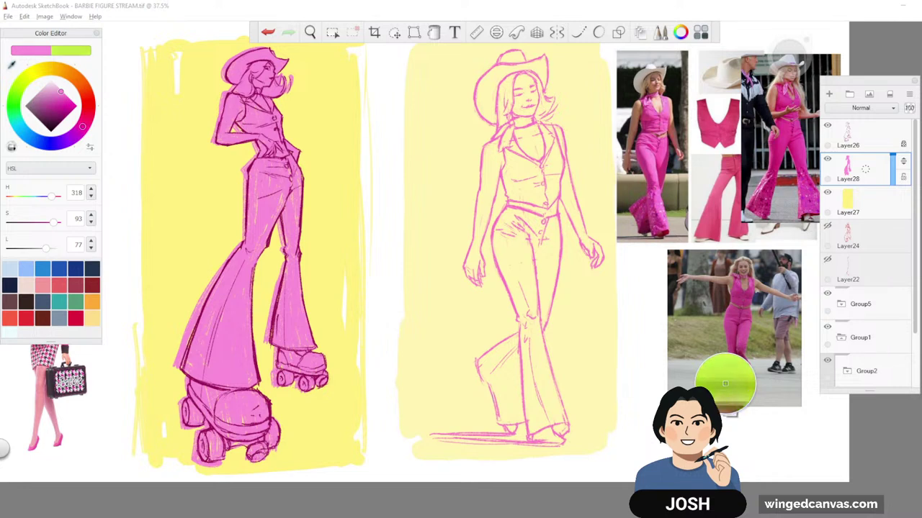
- Begin painting the near roller skate's boot lime green below the trouser hem
{"action": "key", "text": "space"}
{"action": "left_click_drag", "start_coordinate": [488, 319], "coordinate": [653, 321]}
{"action": "key", "text": "space"}
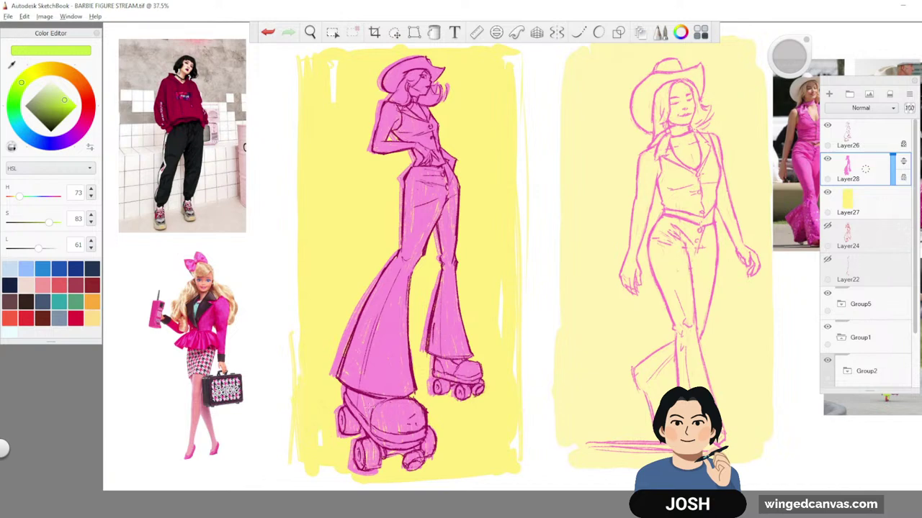
{"action": "left_click_drag", "start_coordinate": [363, 403], "coordinate": [371, 426]}
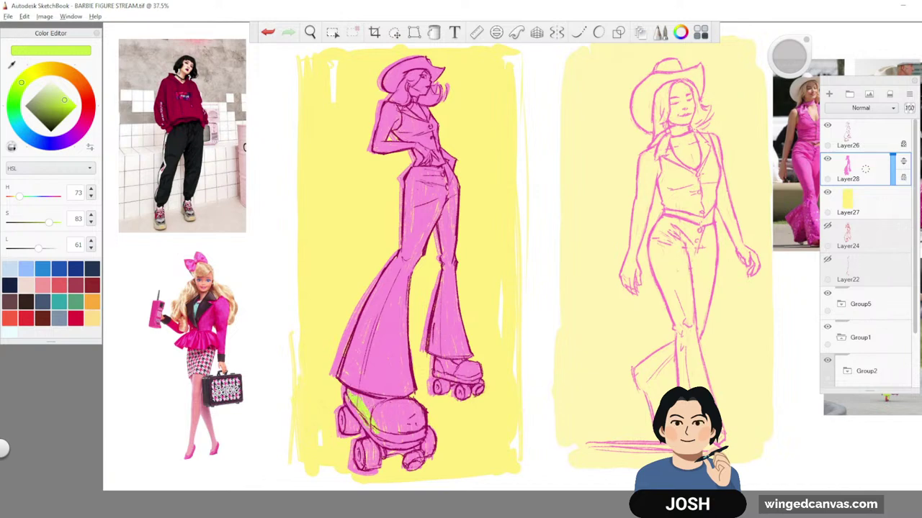
{"action": "mouse_move", "coordinate": [347, 397]}
{"action": "left_mouse_down"}
{"action": "mouse_move", "coordinate": [367, 430]}
{"action": "mouse_move", "coordinate": [416, 431]}
{"action": "mouse_move", "coordinate": [395, 411]}
{"action": "left_mouse_up"}
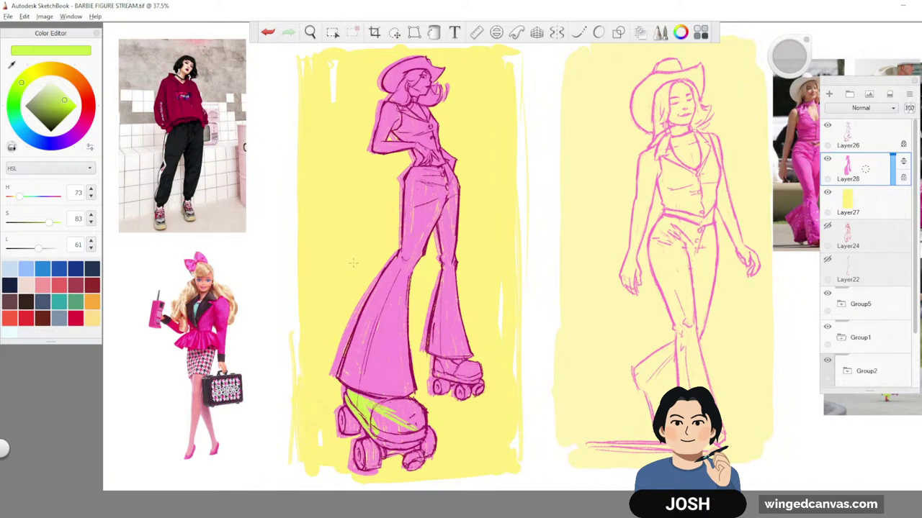
- Lighten the green to HSL 73, 85, 71 and fill the boots of both roller skates with it
{"action": "left_click_drag", "start_coordinate": [63, 101], "coordinate": [61, 96]}
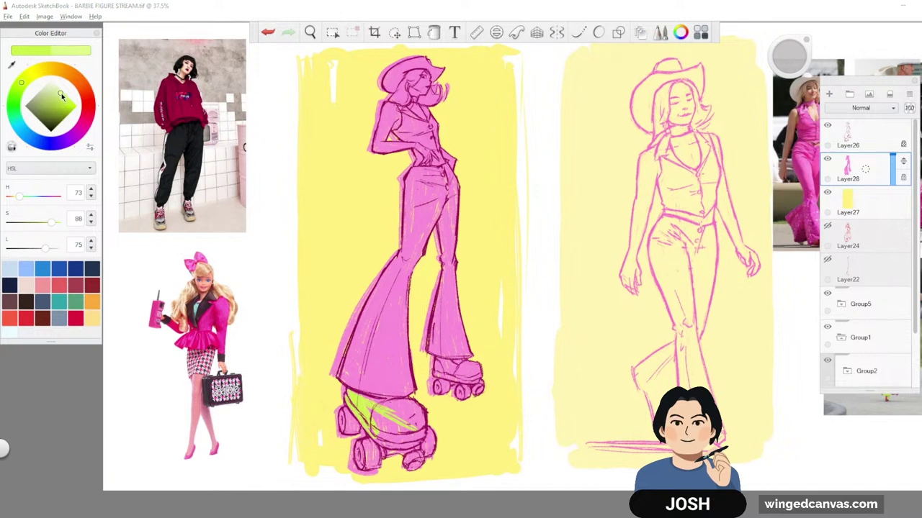
{"action": "left_click", "coordinate": [61, 95]}
{"action": "mouse_move", "coordinate": [382, 410]}
{"action": "left_mouse_down"}
{"action": "mouse_move", "coordinate": [408, 433]}
{"action": "mouse_move", "coordinate": [382, 440]}
{"action": "left_mouse_up"}
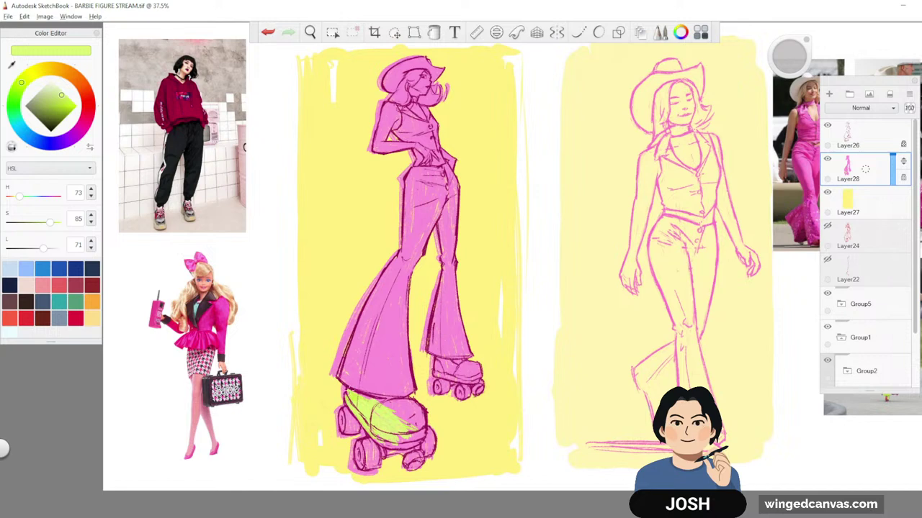
{"action": "mouse_move", "coordinate": [381, 405]}
{"action": "left_mouse_down"}
{"action": "mouse_move", "coordinate": [415, 416]}
{"action": "mouse_move", "coordinate": [396, 441]}
{"action": "left_mouse_up"}
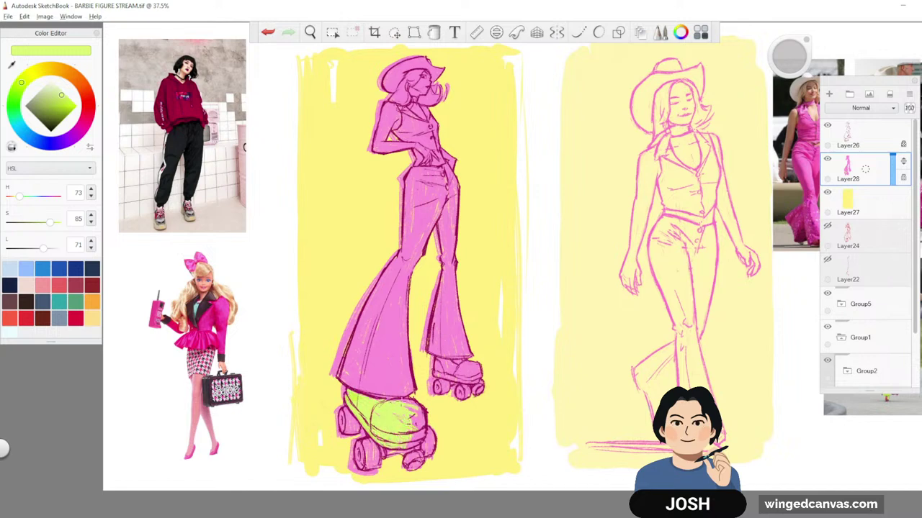
{"action": "mouse_move", "coordinate": [417, 401]}
{"action": "left_mouse_down"}
{"action": "mouse_move", "coordinate": [410, 429]}
{"action": "mouse_move", "coordinate": [422, 425]}
{"action": "mouse_move", "coordinate": [414, 435]}
{"action": "mouse_move", "coordinate": [423, 437]}
{"action": "left_mouse_up"}
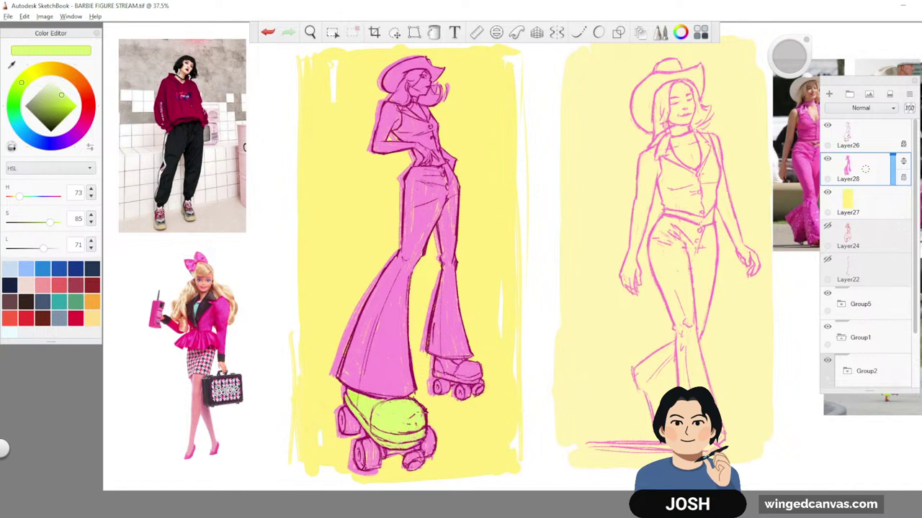
{"action": "left_click_drag", "start_coordinate": [496, 360], "coordinate": [514, 331]}
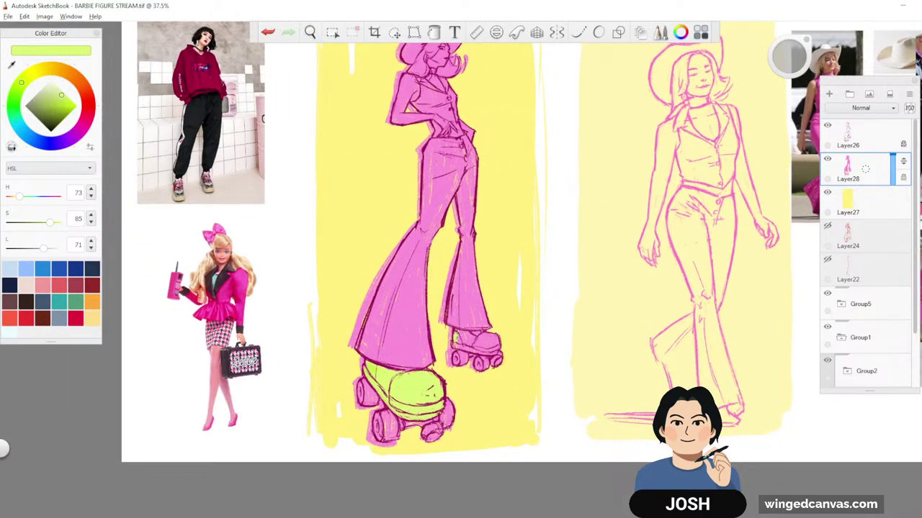
{"action": "mouse_move", "coordinate": [455, 333]}
{"action": "left_mouse_down"}
{"action": "mouse_move", "coordinate": [488, 352]}
{"action": "mouse_move", "coordinate": [497, 335]}
{"action": "left_mouse_up"}
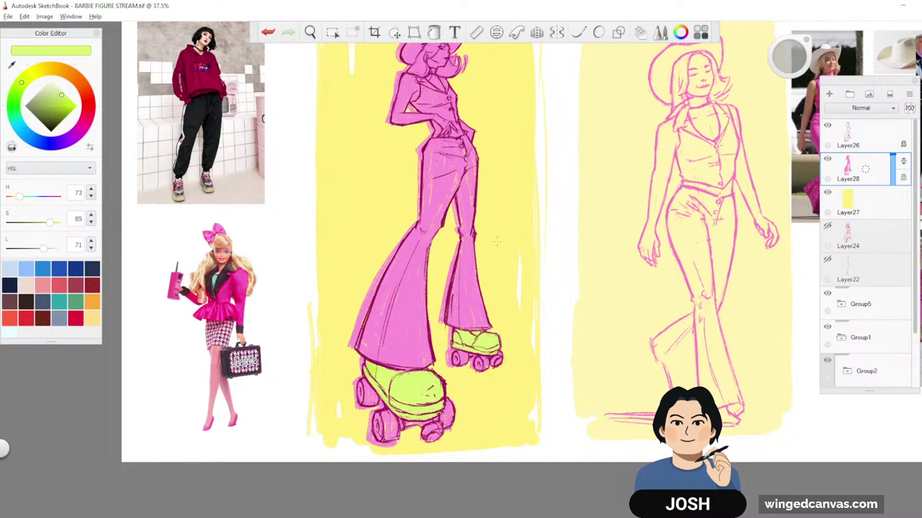
- Switch to a pale blue with HSL 203, 39, 79 and tint the near skate's frame beneath the boot
{"action": "left_click", "coordinate": [16, 117]}
{"action": "left_click_drag", "start_coordinate": [44, 106], "coordinate": [48, 90]}
{"action": "left_click", "coordinate": [29, 139]}
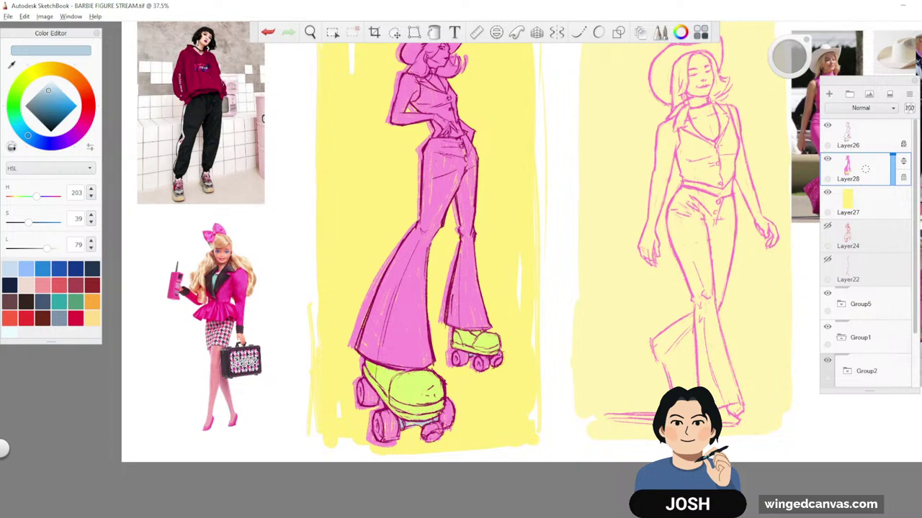
- Paint the whole cowboy hat off-white using a cream colour with HSL 44, 100, 97
{"action": "key", "text": "space"}
{"action": "left_click_drag", "start_coordinate": [566, 270], "coordinate": [391, 374]}
{"action": "left_click_drag", "start_coordinate": [471, 208], "coordinate": [578, 242]}
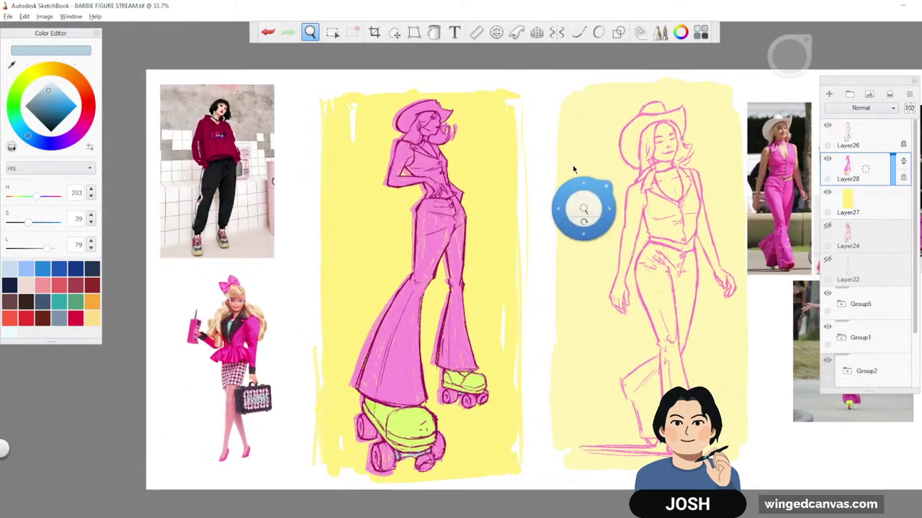
{"action": "left_click_drag", "start_coordinate": [573, 169], "coordinate": [639, 314]}
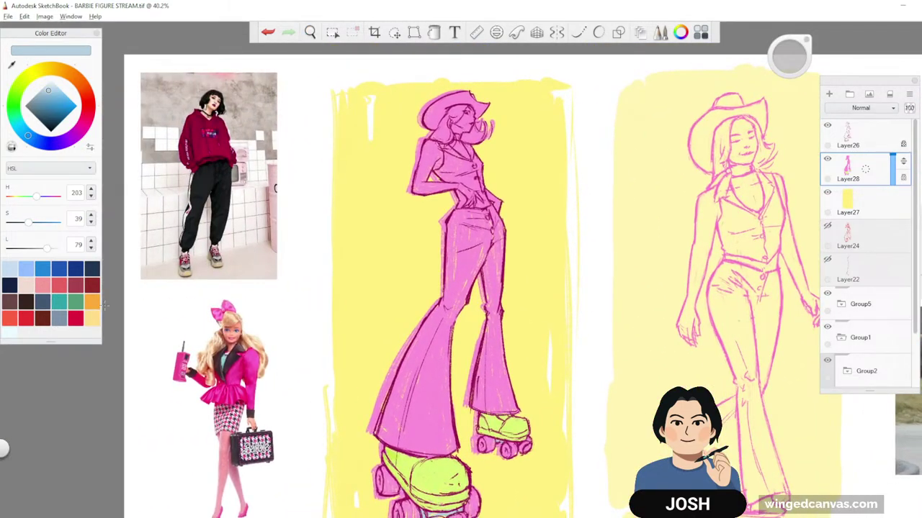
{"action": "left_click", "coordinate": [56, 72]}
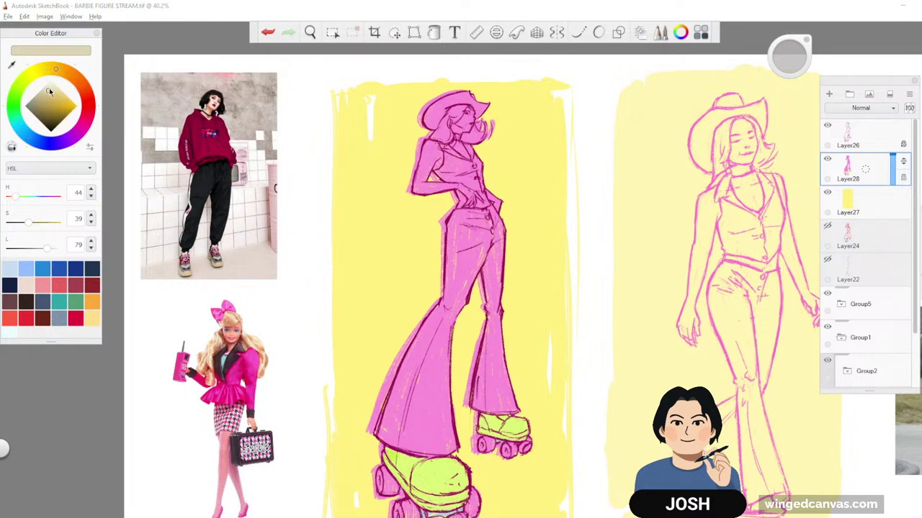
{"action": "left_click_drag", "start_coordinate": [49, 91], "coordinate": [55, 72]}
{"action": "key", "text": "space"}
{"action": "left_click_drag", "start_coordinate": [538, 164], "coordinate": [537, 230]}
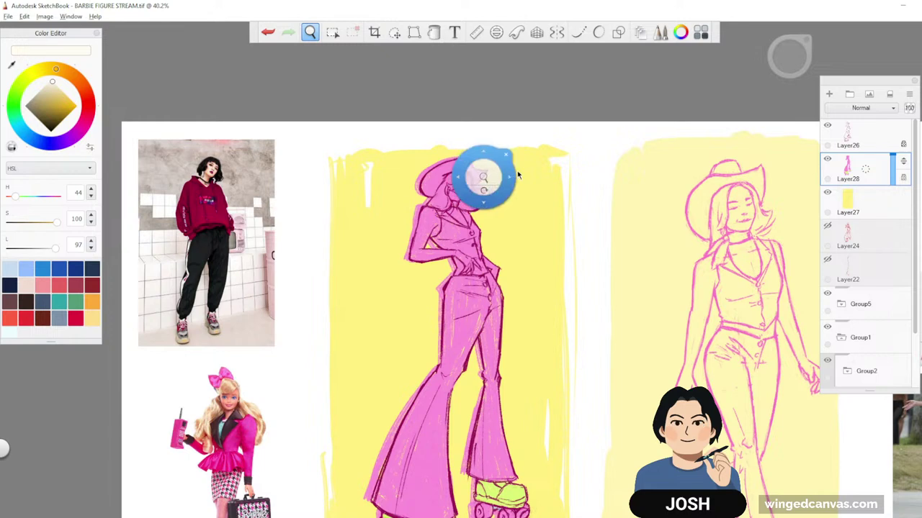
{"action": "left_click_drag", "start_coordinate": [553, 173], "coordinate": [614, 221]}
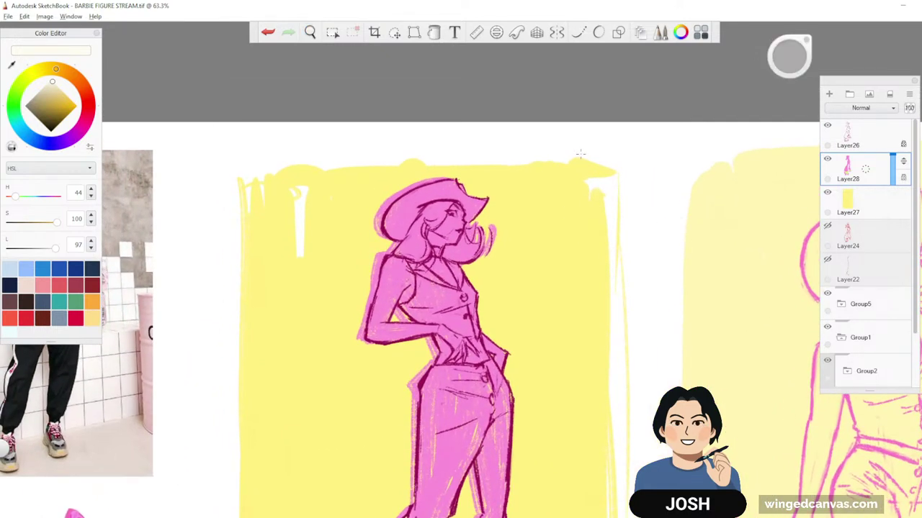
{"action": "left_click_drag", "start_coordinate": [386, 219], "coordinate": [442, 185]}
{"action": "mouse_move", "coordinate": [434, 180]}
{"action": "left_mouse_down"}
{"action": "mouse_move", "coordinate": [386, 206]}
{"action": "mouse_move", "coordinate": [380, 227]}
{"action": "mouse_move", "coordinate": [426, 202]}
{"action": "mouse_move", "coordinate": [390, 236]}
{"action": "mouse_move", "coordinate": [379, 234]}
{"action": "left_mouse_up"}
{"action": "mouse_move", "coordinate": [436, 193]}
{"action": "left_mouse_down"}
{"action": "mouse_move", "coordinate": [452, 185]}
{"action": "mouse_move", "coordinate": [465, 196]}
{"action": "mouse_move", "coordinate": [485, 194]}
{"action": "mouse_move", "coordinate": [460, 208]}
{"action": "mouse_move", "coordinate": [475, 216]}
{"action": "mouse_move", "coordinate": [470, 223]}
{"action": "left_mouse_up"}
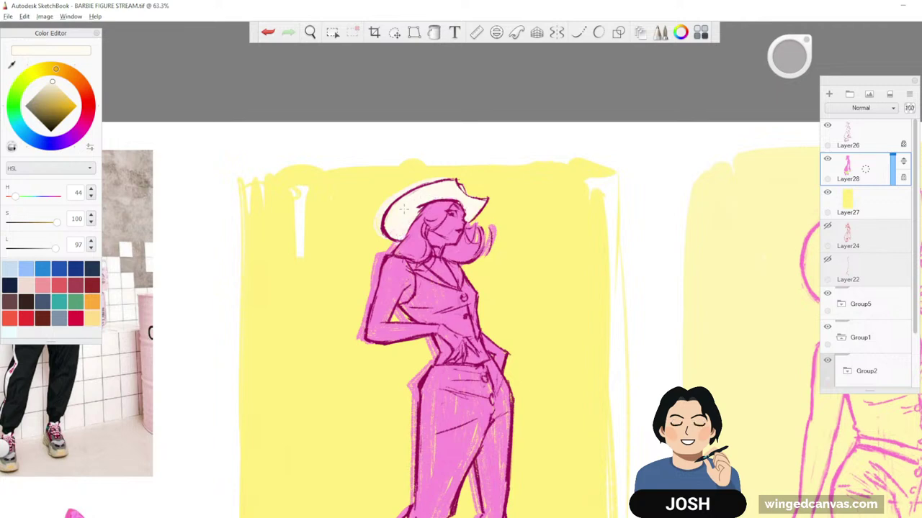
- Sample a warm hair tone from the blonde Barbie doll reference
{"action": "key", "text": "space"}
{"action": "left_click_drag", "start_coordinate": [611, 236], "coordinate": [559, 284]}
{"action": "left_click_drag", "start_coordinate": [663, 515], "coordinate": [651, 397]}
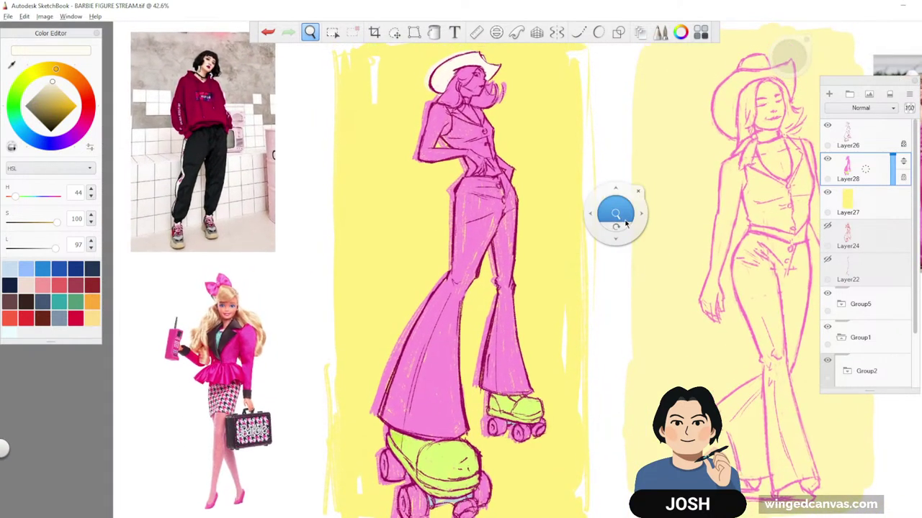
{"action": "left_click_drag", "start_coordinate": [623, 220], "coordinate": [617, 229]}
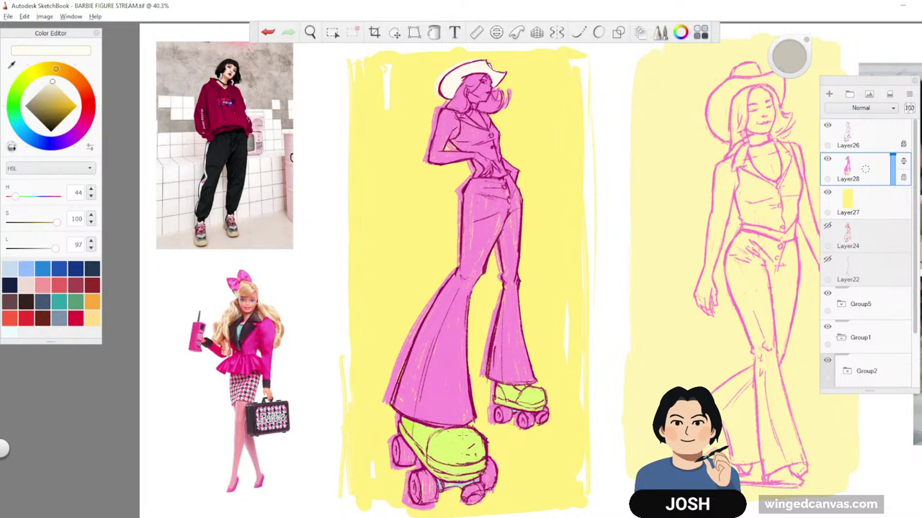
{"action": "key", "text": "space"}
{"action": "left_click_drag", "start_coordinate": [492, 117], "coordinate": [569, 143]}
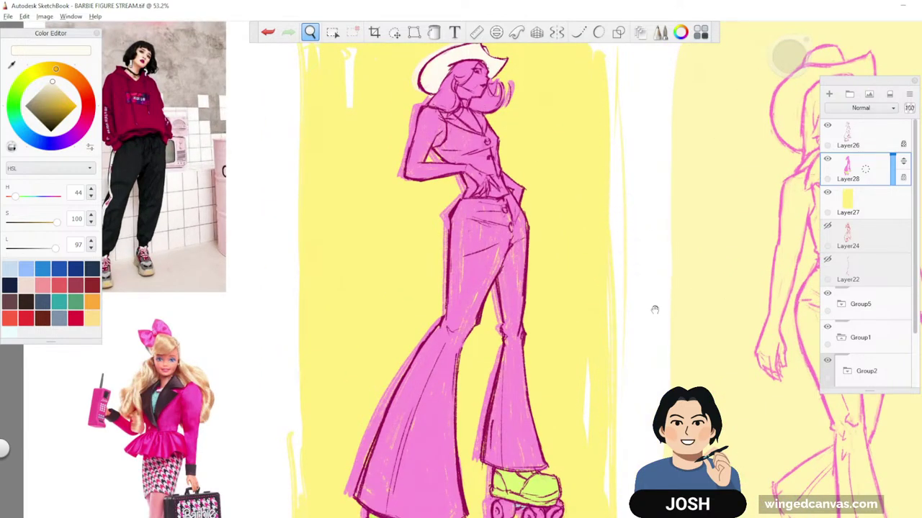
{"action": "left_click_drag", "start_coordinate": [655, 308], "coordinate": [763, 295]}
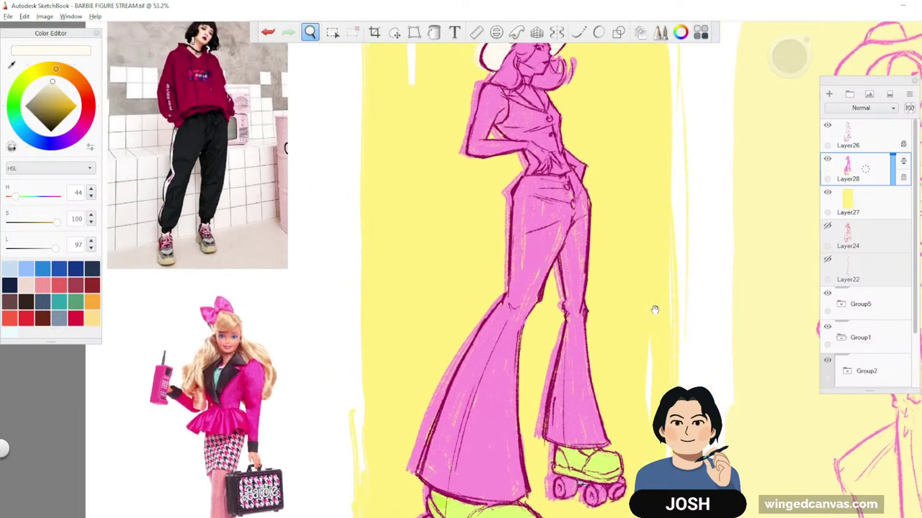
{"action": "left_click", "coordinate": [228, 350], "text": "alt"}
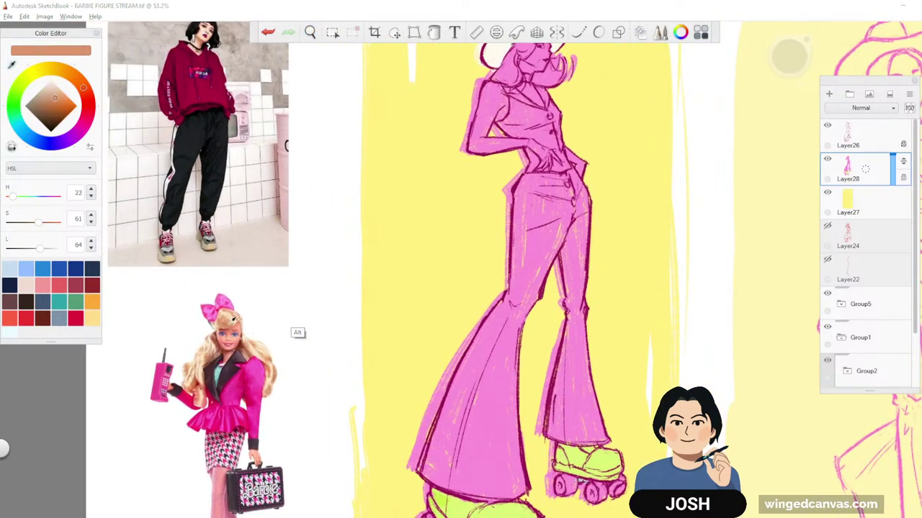
- Start painting the hair beside the face, shifting the colour to a light blonde with HSL 46, 88, 77
{"action": "key", "text": "space"}
{"action": "left_click_drag", "start_coordinate": [579, 195], "coordinate": [543, 329]}
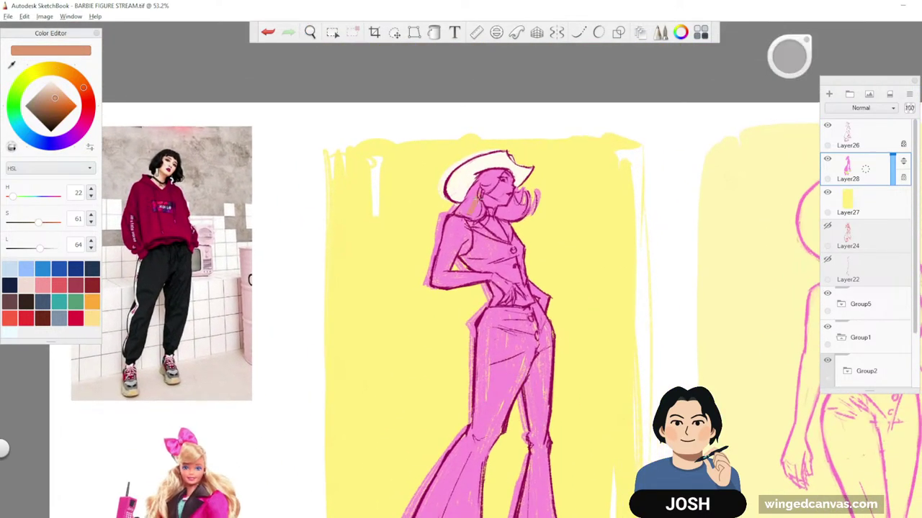
{"action": "left_click_drag", "start_coordinate": [55, 95], "coordinate": [59, 91]}
{"action": "left_click", "coordinate": [62, 70]}
{"action": "left_click_drag", "start_coordinate": [467, 217], "coordinate": [482, 183]}
{"action": "mouse_move", "coordinate": [60, 91]}
{"action": "left_mouse_down"}
{"action": "mouse_move", "coordinate": [55, 100]}
{"action": "mouse_move", "coordinate": [60, 91]}
{"action": "left_mouse_up"}
{"action": "left_click", "coordinate": [53, 69]}
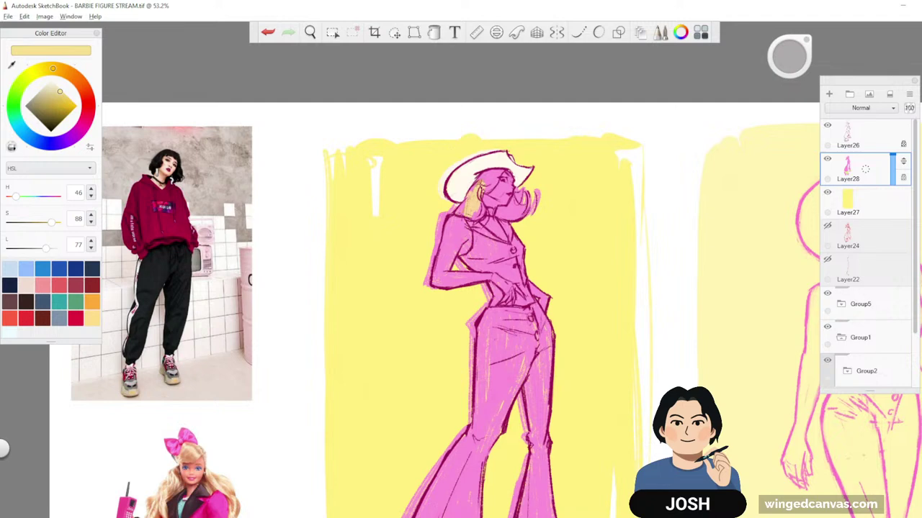
- Fill the hair under the hat and behind the face down to the shoulder with the light blonde
{"action": "left_click_drag", "start_coordinate": [480, 186], "coordinate": [538, 146]}
{"action": "key", "text": "space"}
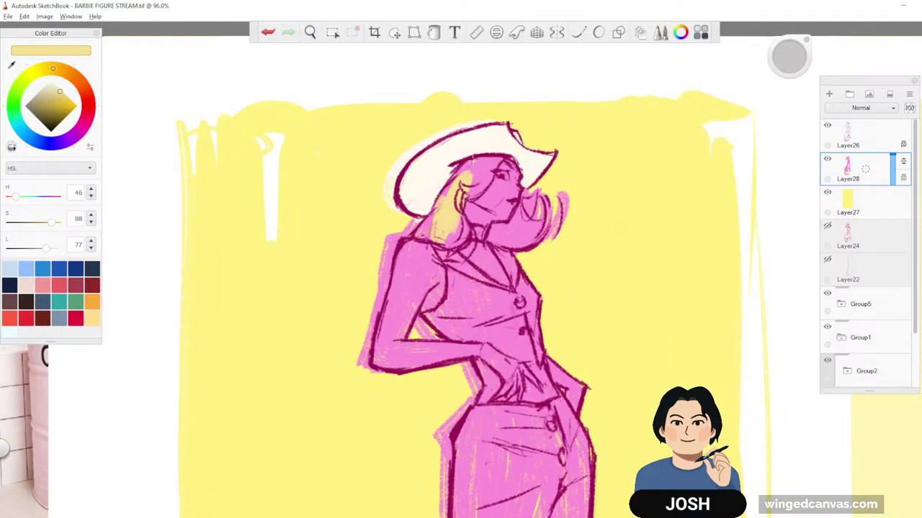
{"action": "mouse_move", "coordinate": [472, 160]}
{"action": "left_mouse_down"}
{"action": "mouse_move", "coordinate": [459, 174]}
{"action": "mouse_move", "coordinate": [482, 184]}
{"action": "mouse_move", "coordinate": [419, 227]}
{"action": "mouse_move", "coordinate": [418, 239]}
{"action": "mouse_move", "coordinate": [405, 236]}
{"action": "left_mouse_up"}
{"action": "left_click_drag", "start_coordinate": [464, 234], "coordinate": [430, 247]}
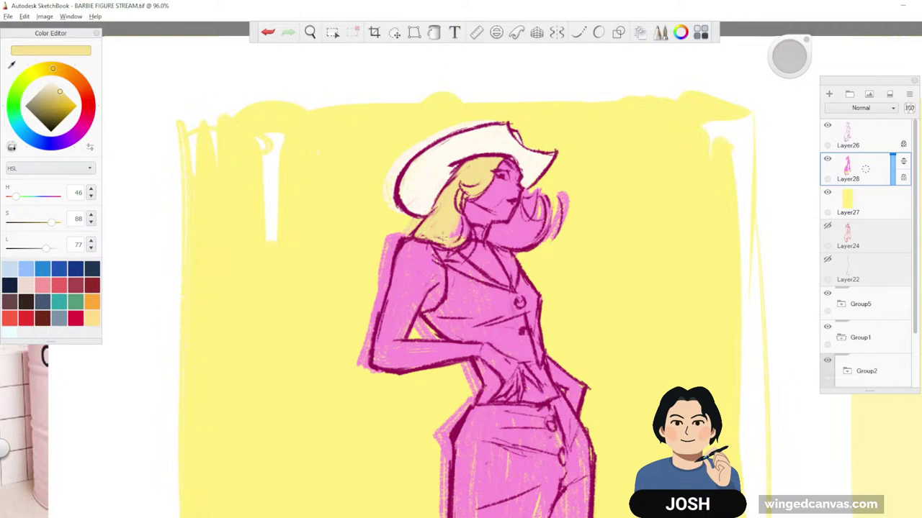
{"action": "left_click_drag", "start_coordinate": [470, 216], "coordinate": [452, 237]}
- Paint the flipped hair and loose strands in front of the face and neck light blonde
{"action": "mouse_move", "coordinate": [536, 198]}
{"action": "left_mouse_down"}
{"action": "mouse_move", "coordinate": [513, 245]}
{"action": "mouse_move", "coordinate": [547, 237]}
{"action": "left_mouse_up"}
{"action": "left_click_drag", "start_coordinate": [566, 198], "coordinate": [556, 235]}
{"action": "mouse_move", "coordinate": [540, 190]}
{"action": "left_mouse_down"}
{"action": "mouse_move", "coordinate": [503, 239]}
{"action": "mouse_move", "coordinate": [486, 243]}
{"action": "left_mouse_up"}
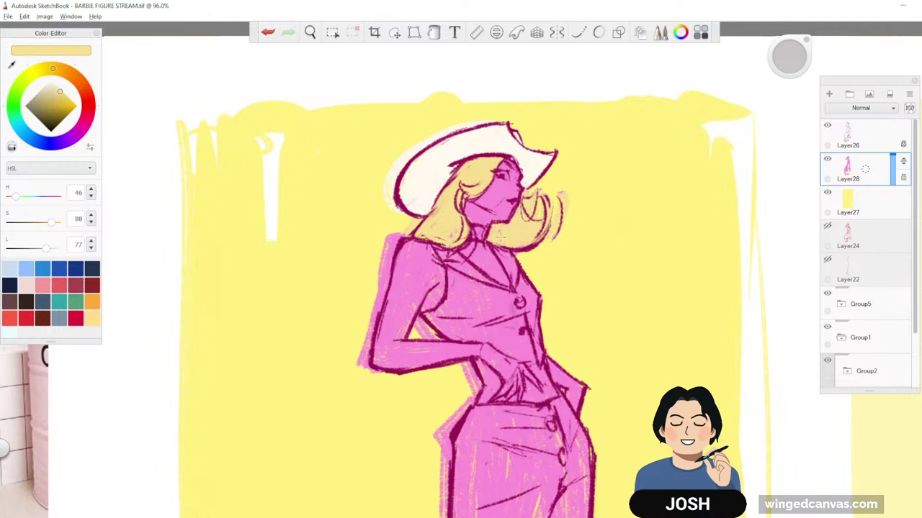
- Mix a soft pink skin tone for the figure at HSL 357, 84, 82
{"action": "key", "text": "space"}
{"action": "left_click_drag", "start_coordinate": [571, 206], "coordinate": [502, 262]}
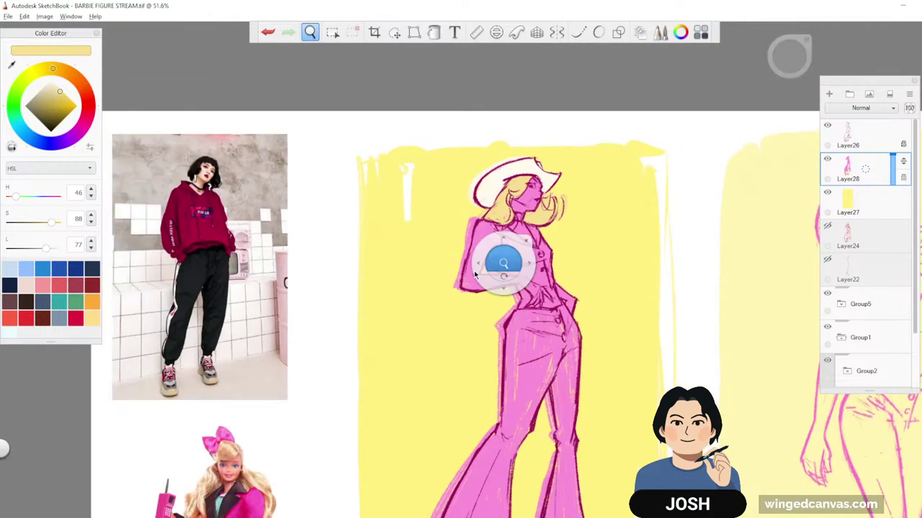
{"action": "left_click_drag", "start_coordinate": [640, 282], "coordinate": [559, 206]}
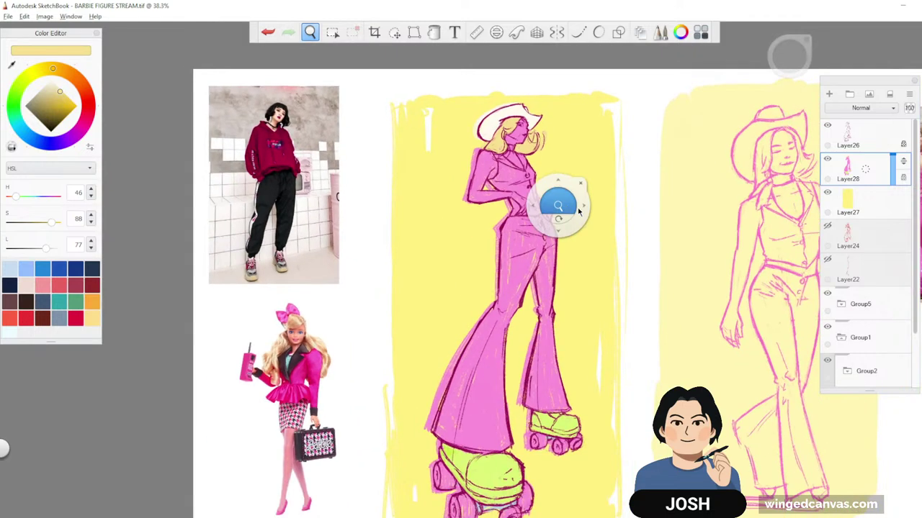
{"action": "left_click_drag", "start_coordinate": [651, 306], "coordinate": [632, 277]}
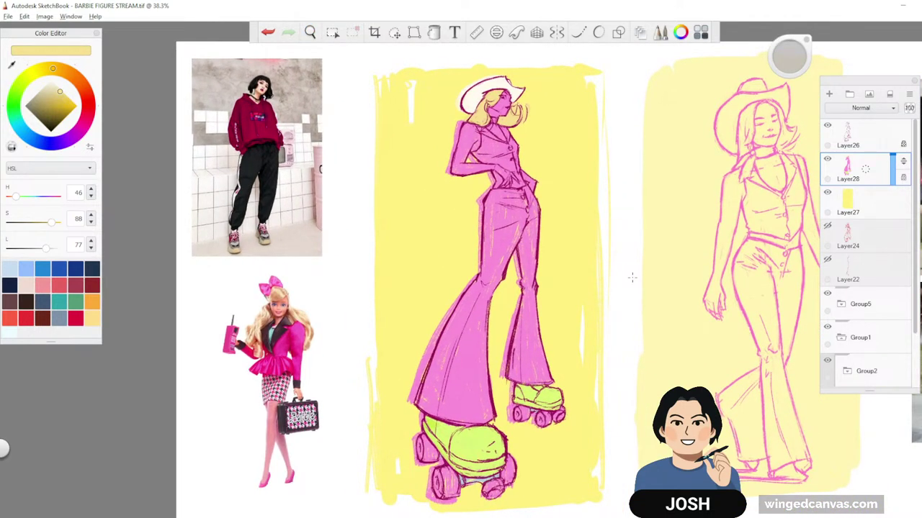
{"action": "key", "text": "space"}
{"action": "left_click", "coordinate": [85, 89]}
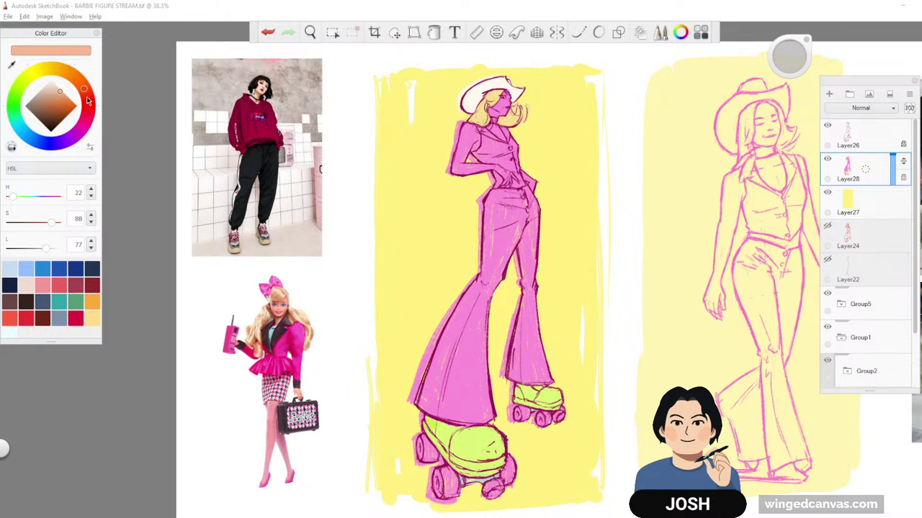
{"action": "left_click", "coordinate": [86, 96]}
{"action": "left_click", "coordinate": [79, 84]}
{"action": "left_click", "coordinate": [88, 104]}
{"action": "left_click", "coordinate": [88, 101]}
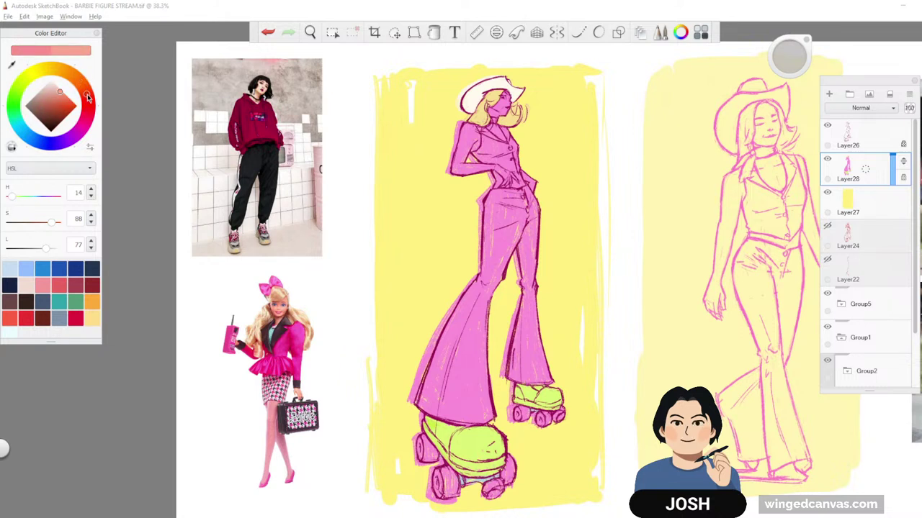
{"action": "left_click", "coordinate": [89, 107]}
{"action": "left_click_drag", "start_coordinate": [59, 92], "coordinate": [59, 92]}
- Paint a first patch of soft pink skin on the upper arm, then lighten the brush colour to HSL 357, 100, 91
{"action": "key", "text": "space"}
{"action": "left_click_drag", "start_coordinate": [499, 63], "coordinate": [650, 211]}
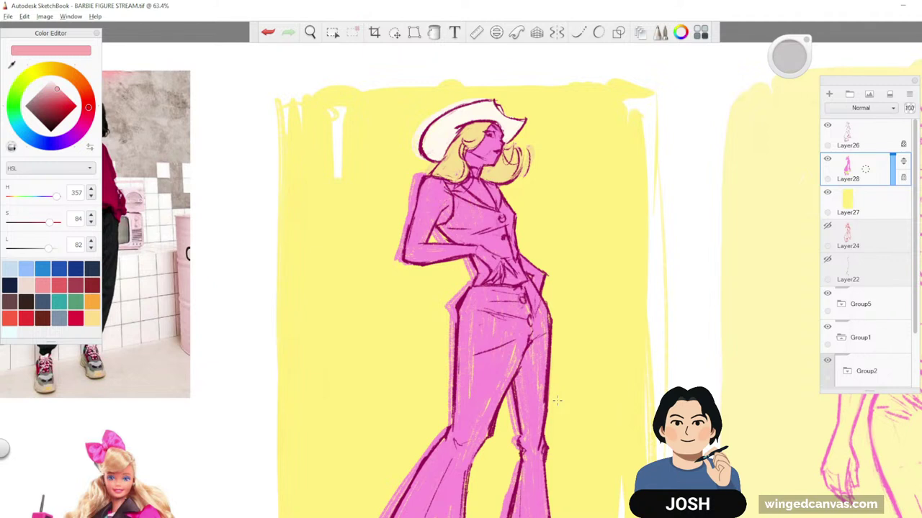
{"action": "key", "text": "space"}
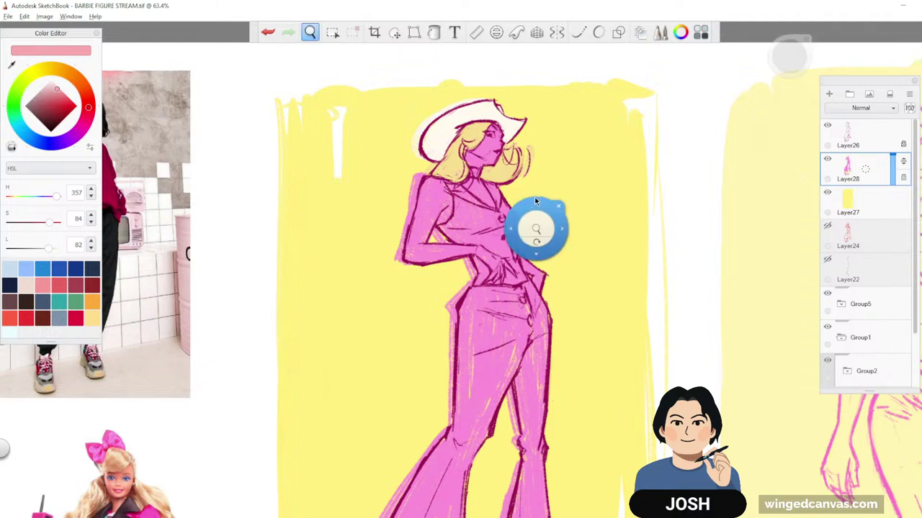
{"action": "left_click_drag", "start_coordinate": [538, 231], "coordinate": [564, 213]}
{"action": "mouse_move", "coordinate": [401, 181]}
{"action": "left_mouse_down"}
{"action": "mouse_move", "coordinate": [396, 202]}
{"action": "mouse_move", "coordinate": [400, 186]}
{"action": "left_mouse_up"}
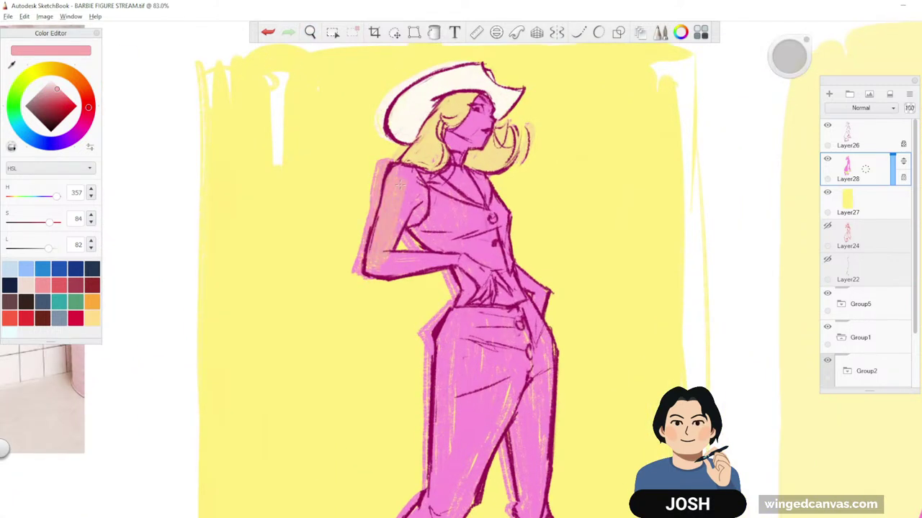
{"action": "left_click", "coordinate": [54, 85]}
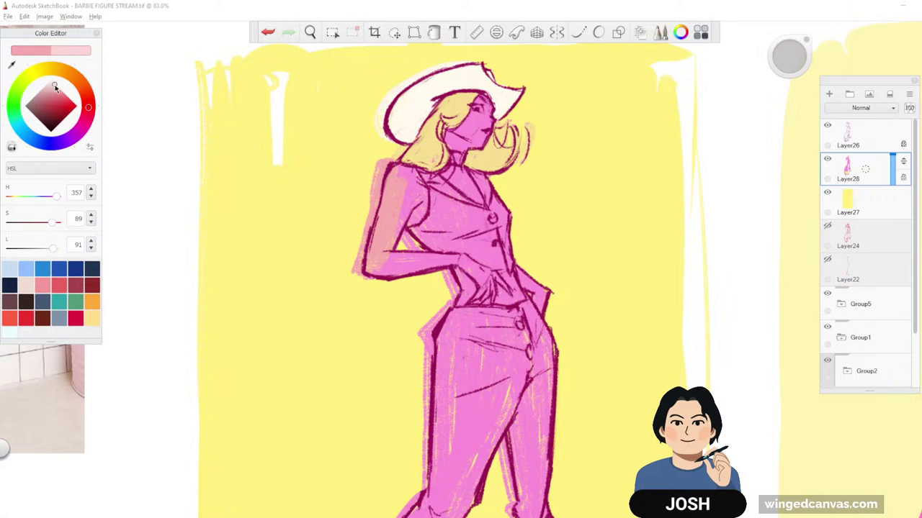
- Fill the yellow backdrop shape on Layer27 with orange, HSL 25, 100, 68
{"action": "scroll", "coordinate": [517, 191], "scroll_direction": "down", "scroll_amount": 6}
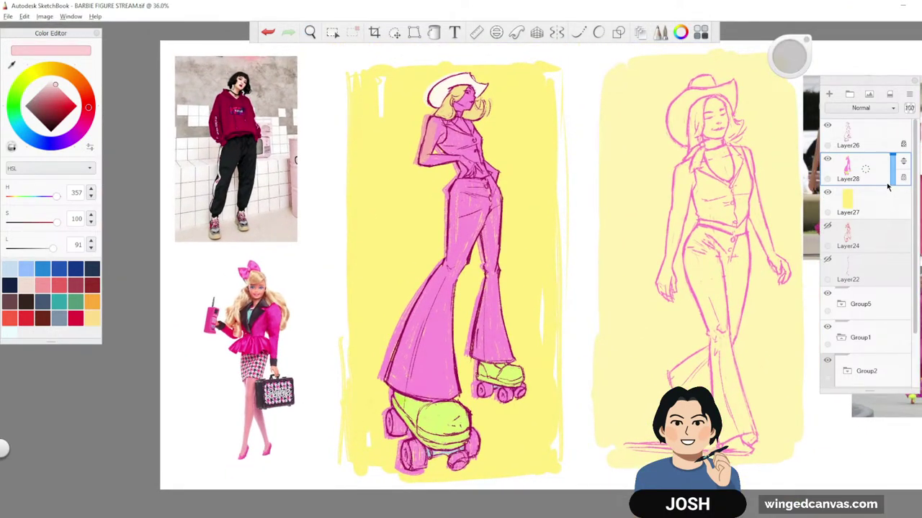
{"action": "left_click", "coordinate": [879, 207]}
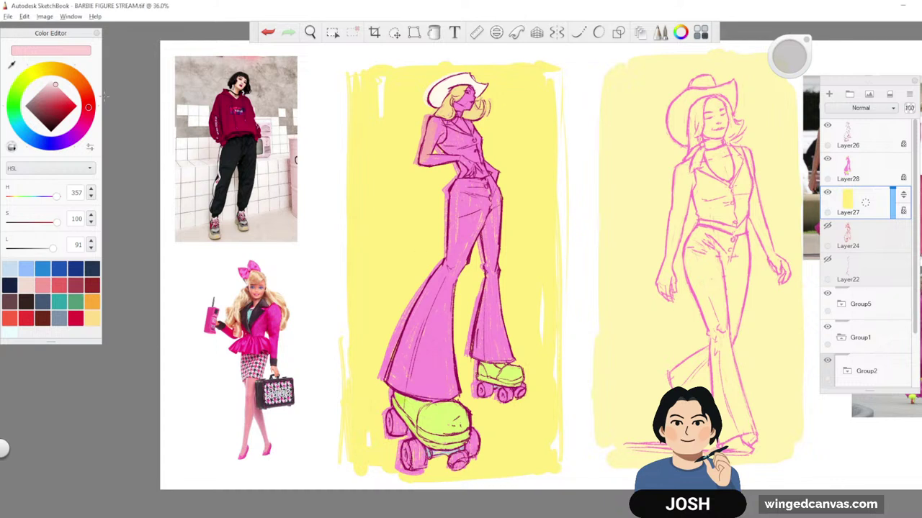
{"action": "left_click", "coordinate": [84, 83]}
{"action": "left_click_drag", "start_coordinate": [63, 105], "coordinate": [68, 99]}
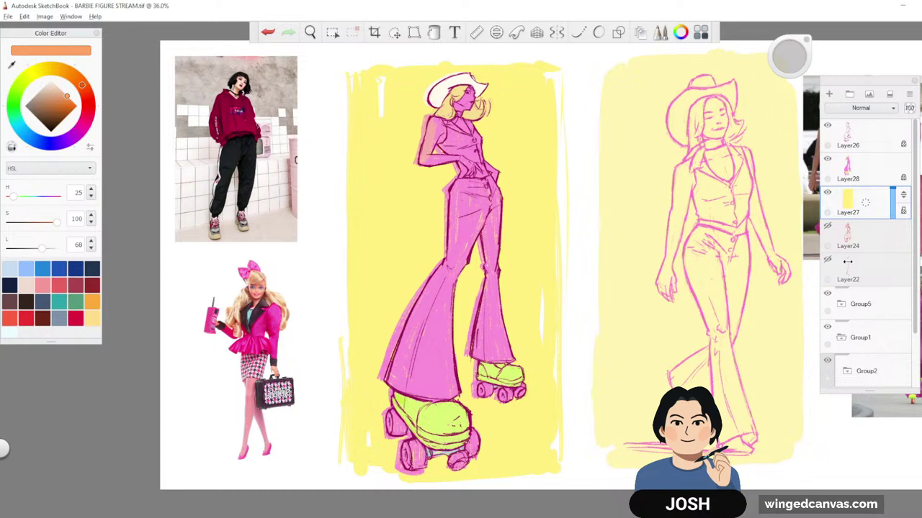
{"action": "left_click", "coordinate": [434, 33]}
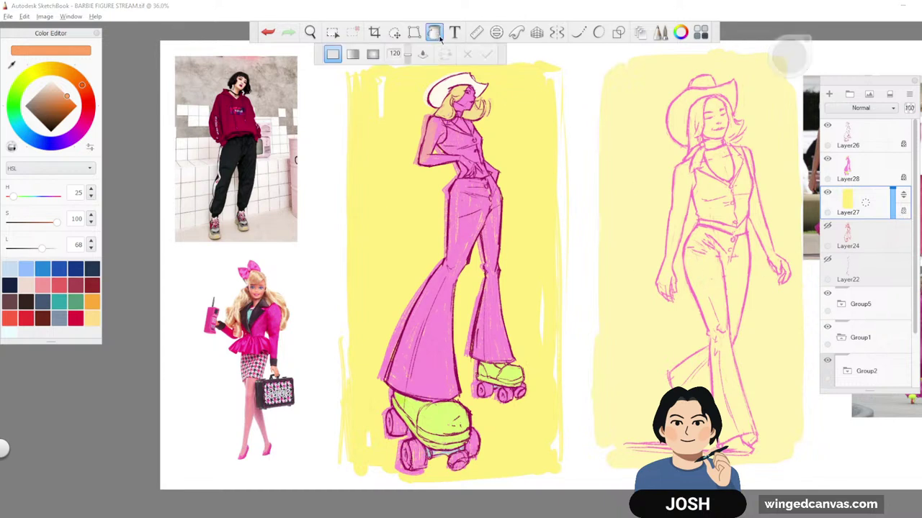
{"action": "left_click", "coordinate": [432, 202]}
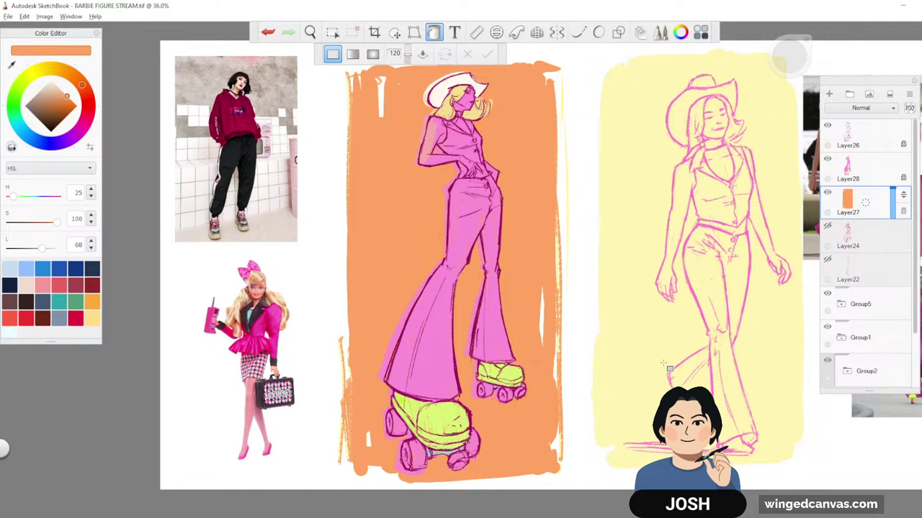
- Fill the backdrop behind the roller-skating cowgirl with light purple, HSL 257, 100, 84
{"action": "left_click", "coordinate": [85, 124]}
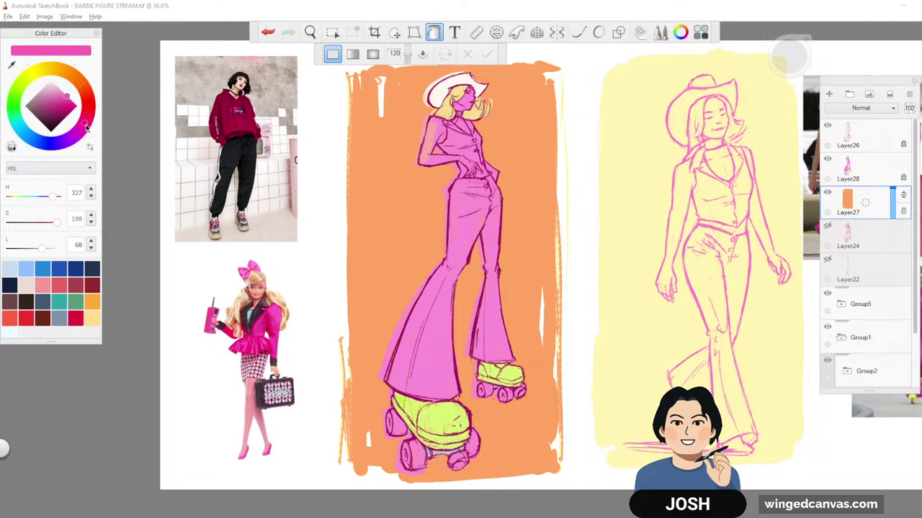
{"action": "left_click", "coordinate": [36, 141]}
{"action": "left_click", "coordinate": [68, 146]}
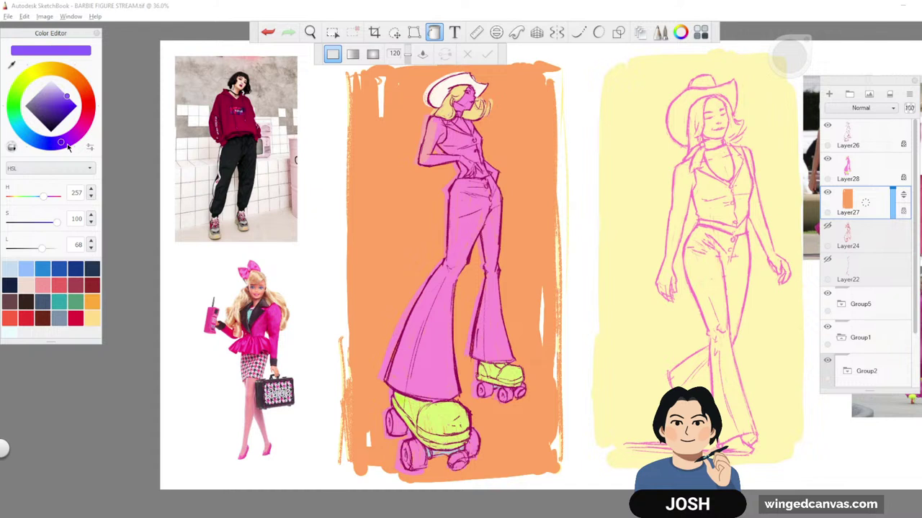
{"action": "left_click_drag", "start_coordinate": [66, 112], "coordinate": [58, 88]}
{"action": "left_click", "coordinate": [409, 351]}
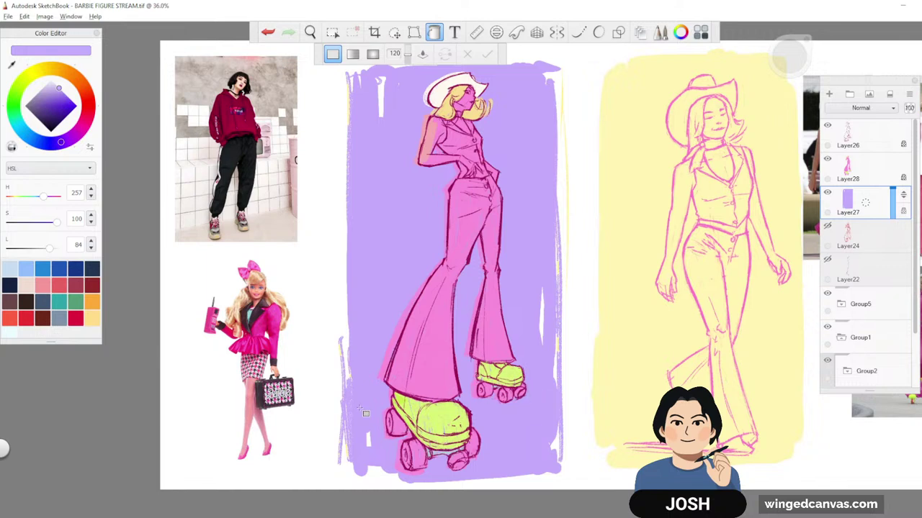
- On Layer28, sample the pink skin tone from the arm and brush it across the rest of the upper arm
{"action": "left_click", "coordinate": [851, 174]}
{"action": "key", "text": "space"}
{"action": "left_click_drag", "start_coordinate": [537, 152], "coordinate": [595, 199]}
{"action": "left_click_drag", "start_coordinate": [447, 177], "coordinate": [568, 332]}
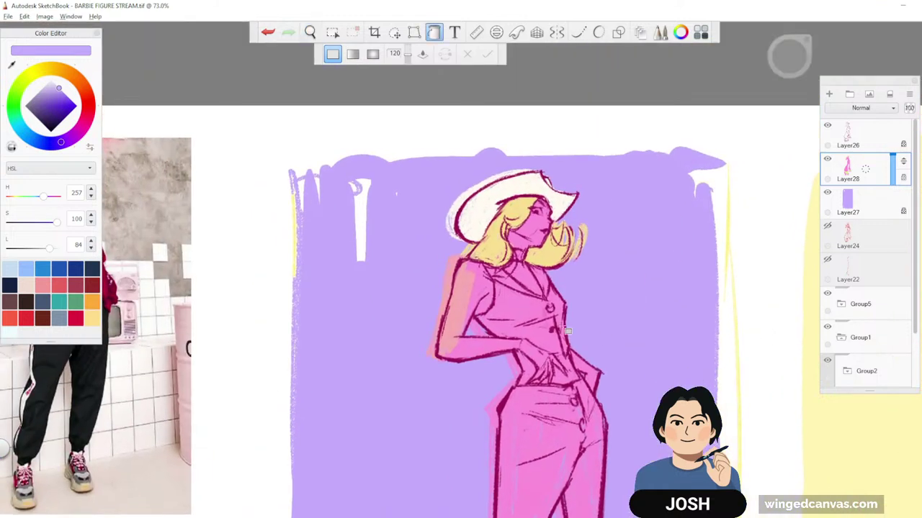
{"action": "left_click", "coordinate": [465, 312], "text": "alt"}
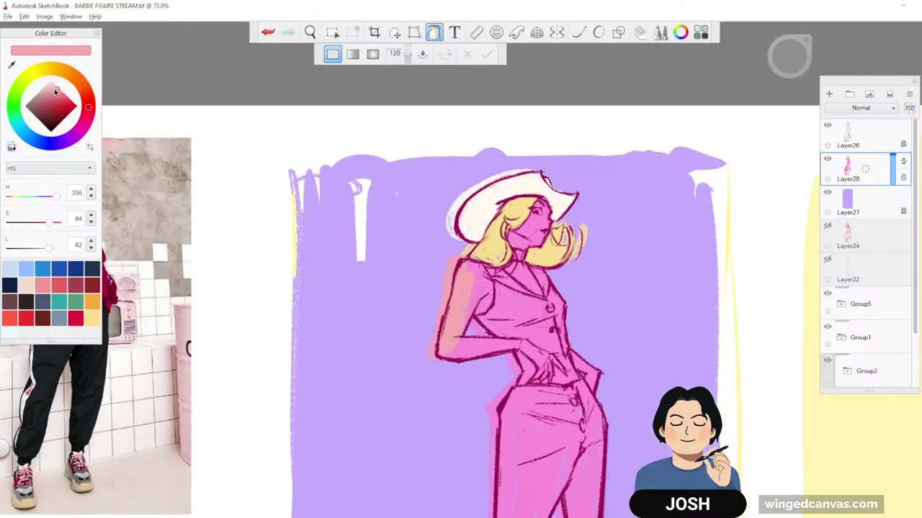
{"action": "left_click", "coordinate": [462, 279]}
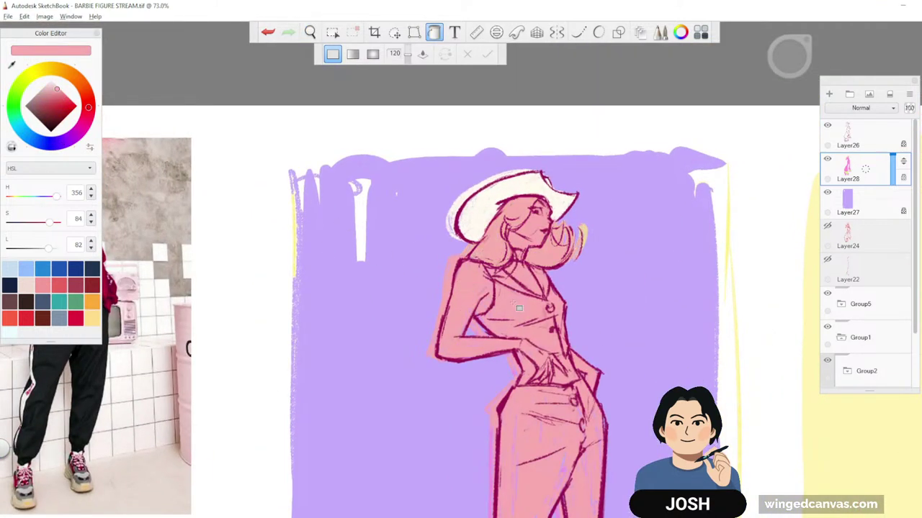
{"action": "key", "text": "ctrl+z"}
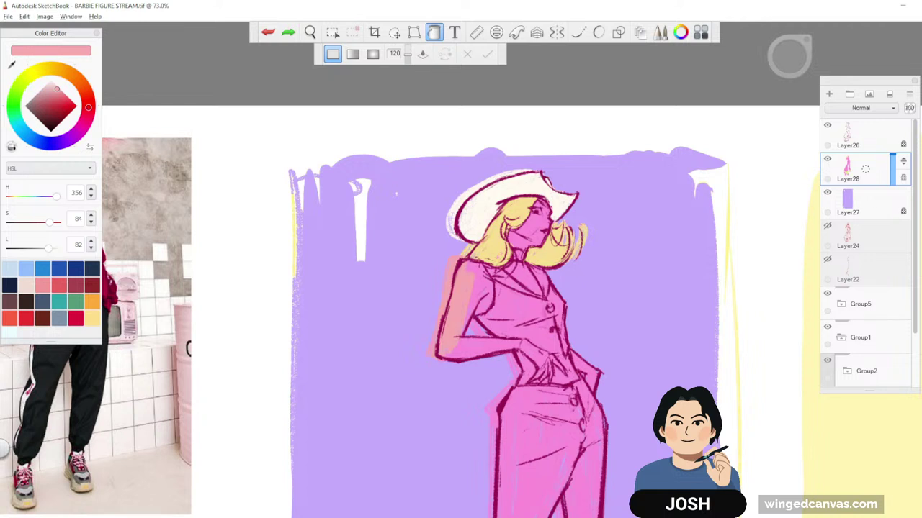
{"action": "key", "text": "b"}
{"action": "left_click_drag", "start_coordinate": [480, 274], "coordinate": [473, 310]}
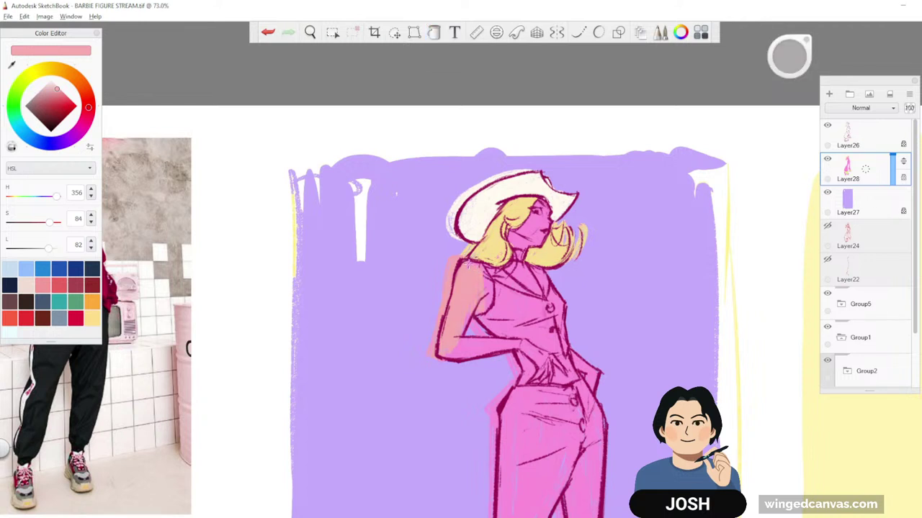
- Shift the skin tone to peach, HSL 20, 88, 84, and repaint the upper arm and forearm with it
{"action": "left_click_drag", "start_coordinate": [57, 91], "coordinate": [56, 85]}
{"action": "left_click", "coordinate": [85, 90]}
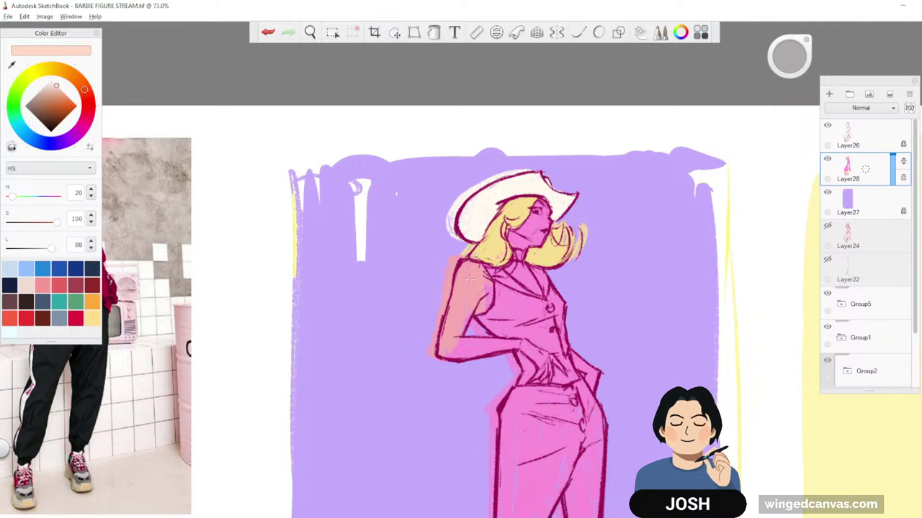
{"action": "left_click_drag", "start_coordinate": [470, 275], "coordinate": [450, 350]}
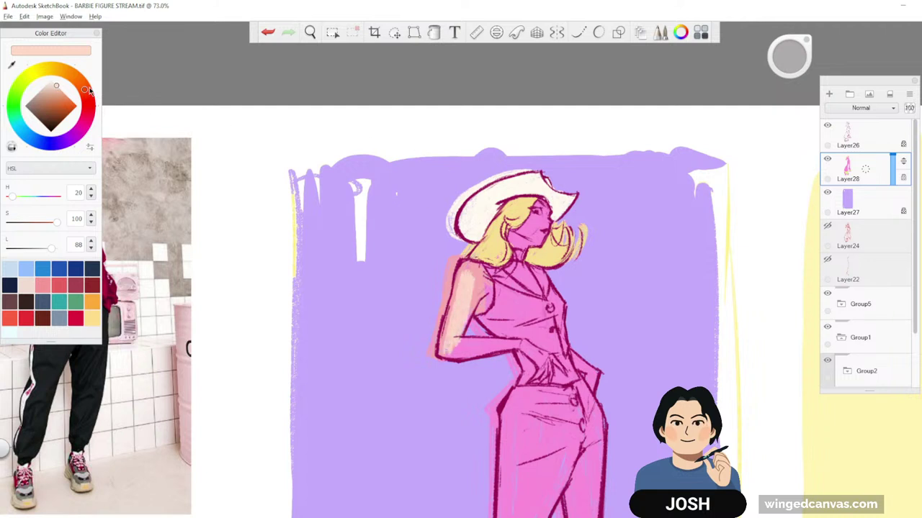
{"action": "left_click_drag", "start_coordinate": [57, 88], "coordinate": [57, 88]}
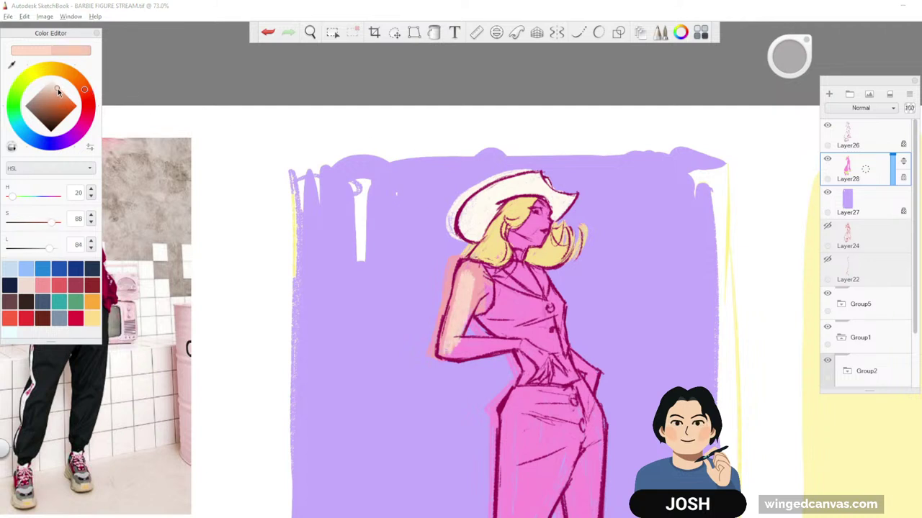
{"action": "mouse_move", "coordinate": [462, 269]}
{"action": "left_mouse_down"}
{"action": "mouse_move", "coordinate": [445, 335]}
{"action": "mouse_move", "coordinate": [442, 321]}
{"action": "mouse_move", "coordinate": [475, 291]}
{"action": "mouse_move", "coordinate": [485, 299]}
{"action": "mouse_move", "coordinate": [471, 320]}
{"action": "left_mouse_up"}
{"action": "mouse_move", "coordinate": [508, 350]}
{"action": "left_mouse_down"}
{"action": "mouse_move", "coordinate": [440, 353]}
{"action": "mouse_move", "coordinate": [445, 342]}
{"action": "left_mouse_up"}
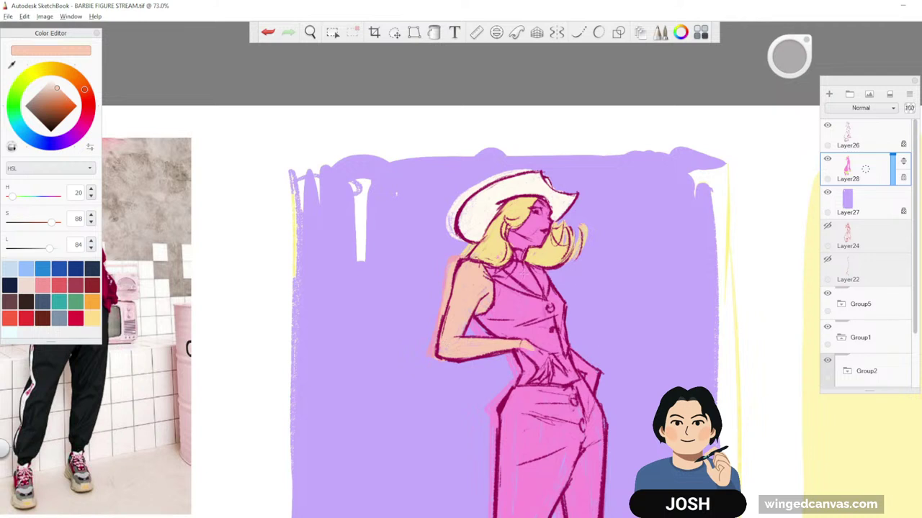
- Paint the hands, midriff and face in the peach skin tone, and sample the hat's off-white
{"action": "mouse_move", "coordinate": [514, 348]}
{"action": "left_mouse_down"}
{"action": "mouse_move", "coordinate": [548, 369]}
{"action": "mouse_move", "coordinate": [543, 384]}
{"action": "mouse_move", "coordinate": [596, 376]}
{"action": "left_mouse_up"}
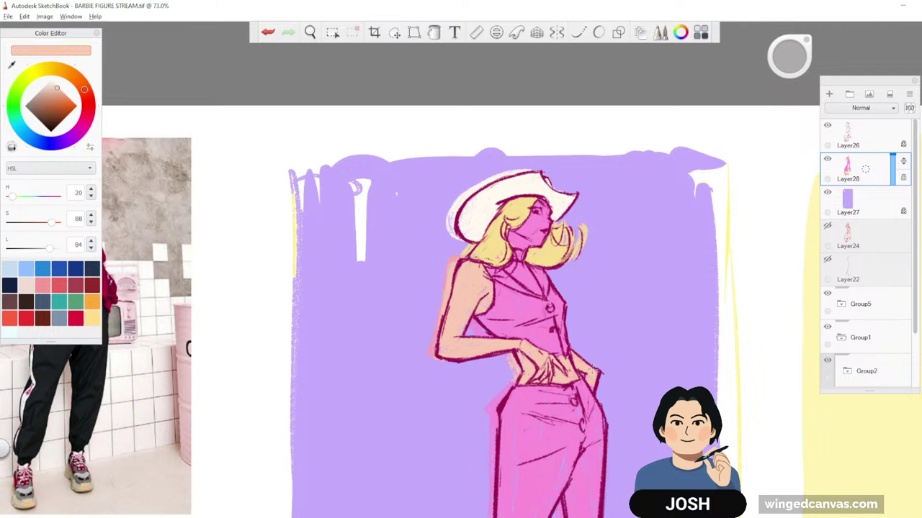
{"action": "mouse_move", "coordinate": [513, 232]}
{"action": "left_mouse_down"}
{"action": "mouse_move", "coordinate": [524, 244]}
{"action": "mouse_move", "coordinate": [538, 206]}
{"action": "mouse_move", "coordinate": [546, 229]}
{"action": "mouse_move", "coordinate": [528, 243]}
{"action": "left_mouse_up"}
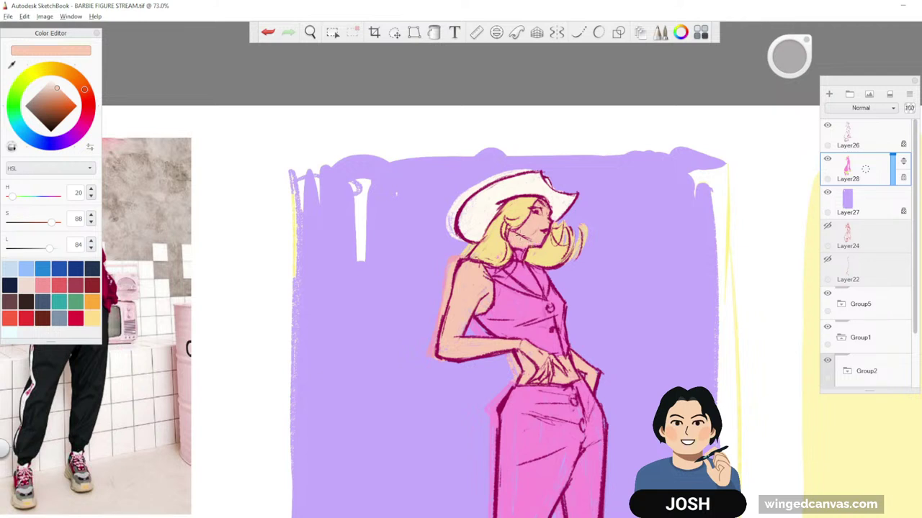
{"action": "left_click", "coordinate": [519, 185], "text": "alt"}
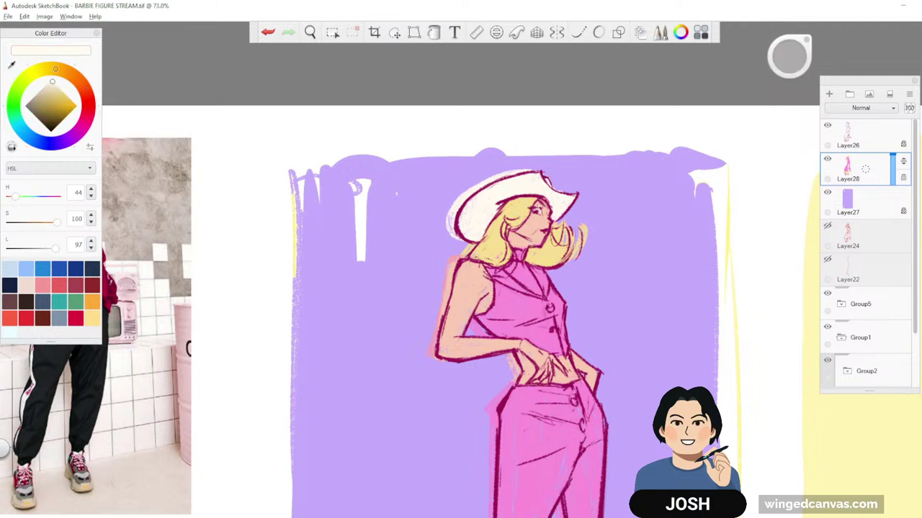
- Sample the peach skin tone back from the figure's arm
{"action": "key", "text": "space"}
{"action": "left_click_drag", "start_coordinate": [639, 242], "coordinate": [562, 331]}
{"action": "left_click_drag", "start_coordinate": [461, 438], "coordinate": [425, 368]}
{"action": "left_click_drag", "start_coordinate": [578, 220], "coordinate": [592, 215]}
{"action": "scroll", "coordinate": [679, 297], "scroll_direction": "up", "scroll_amount": 2}
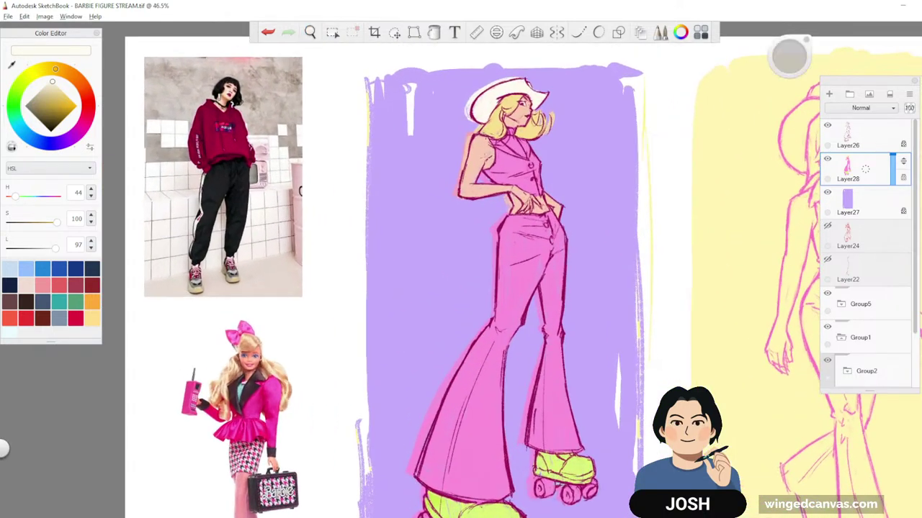
{"action": "left_click", "coordinate": [476, 187], "text": "alt"}
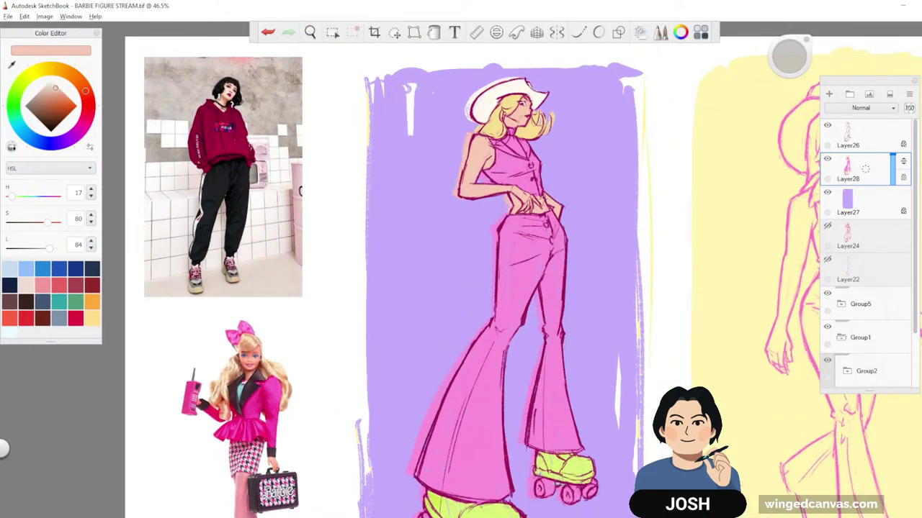
- Examine the coloured figure up close and as a whole against the purple backdrop and the reference pictures
{"action": "key", "text": "space"}
{"action": "left_click_drag", "start_coordinate": [592, 268], "coordinate": [590, 241]}
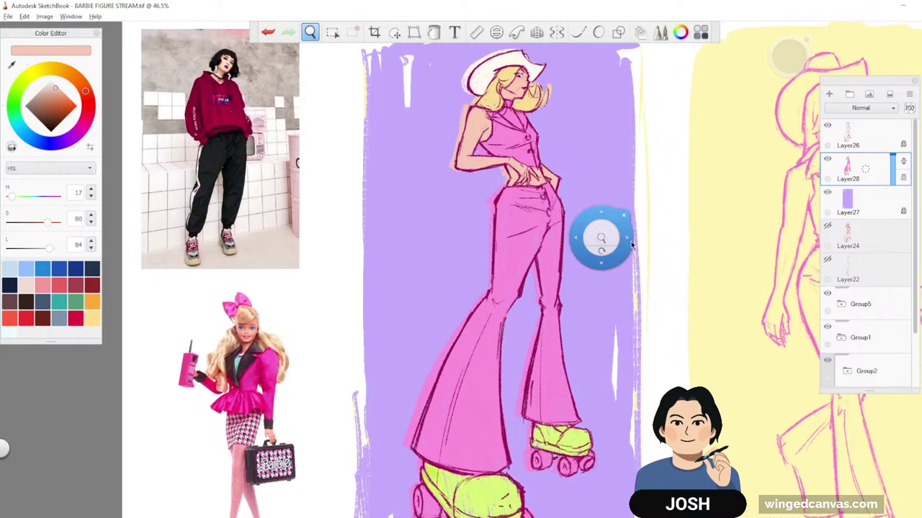
{"action": "key", "text": "space"}
{"action": "left_click_drag", "start_coordinate": [514, 93], "coordinate": [477, 239]}
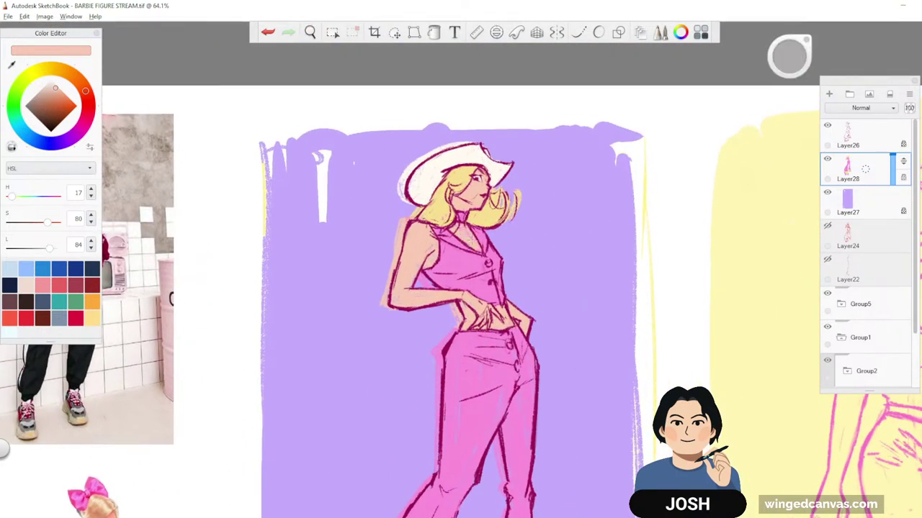
{"action": "key", "text": "space"}
{"action": "left_click_drag", "start_coordinate": [577, 249], "coordinate": [573, 352]}
{"action": "left_click_drag", "start_coordinate": [575, 363], "coordinate": [609, 253]}
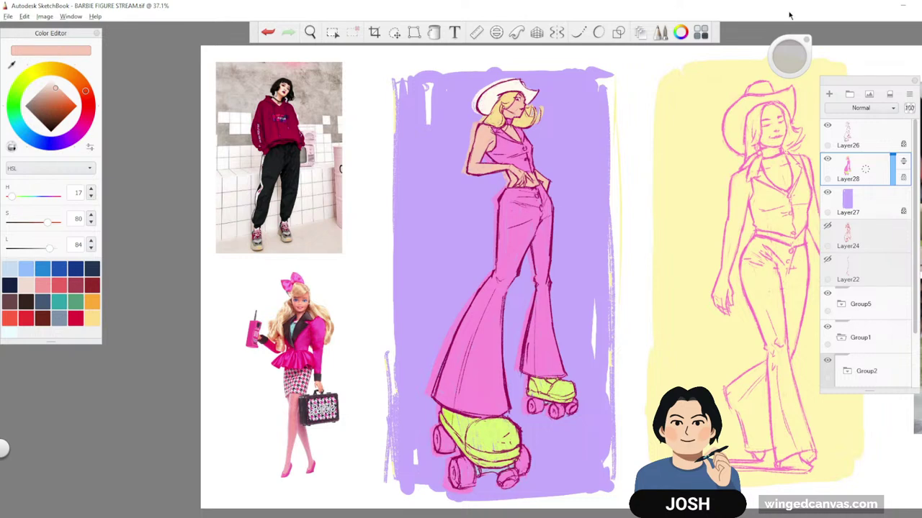
{"action": "left_click_drag", "start_coordinate": [686, 339], "coordinate": [666, 337]}
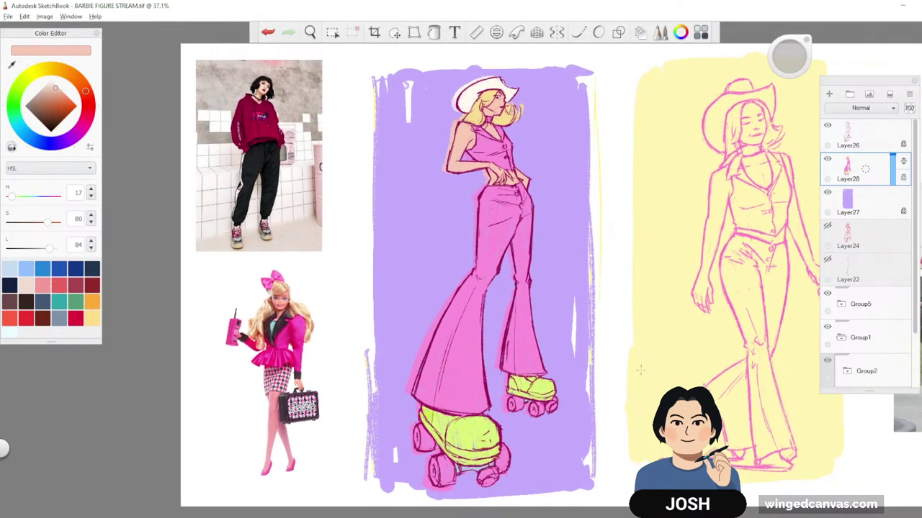
- Sample the pink from the figure's trousers and shift it to a more vivid pink, HSL 316, 95, 70
{"action": "key", "text": "space"}
{"action": "mouse_move", "coordinate": [659, 371]}
{"action": "left_mouse_down"}
{"action": "mouse_move", "coordinate": [454, 355]}
{"action": "mouse_move", "coordinate": [660, 393]}
{"action": "left_mouse_up"}
{"action": "left_click_drag", "start_coordinate": [598, 284], "coordinate": [649, 293]}
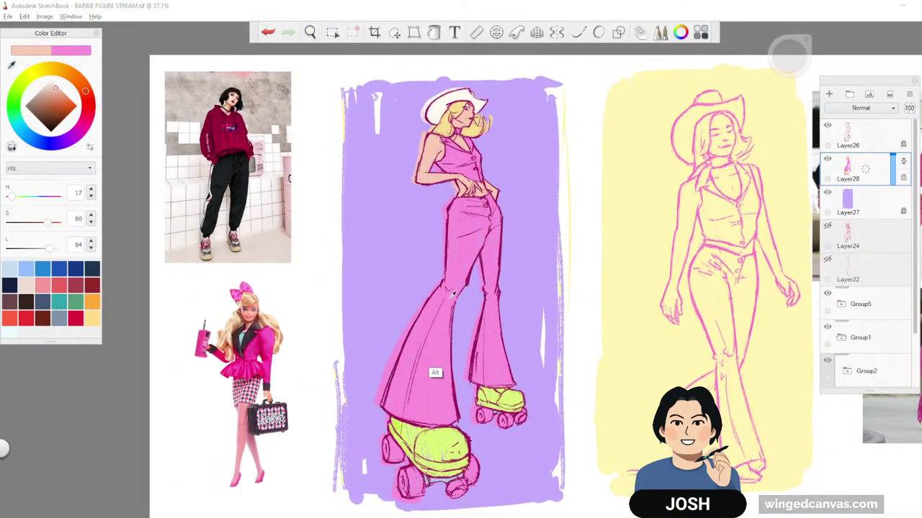
{"action": "left_click", "coordinate": [435, 372], "text": "alt"}
{"action": "left_click_drag", "start_coordinate": [61, 93], "coordinate": [65, 100]}
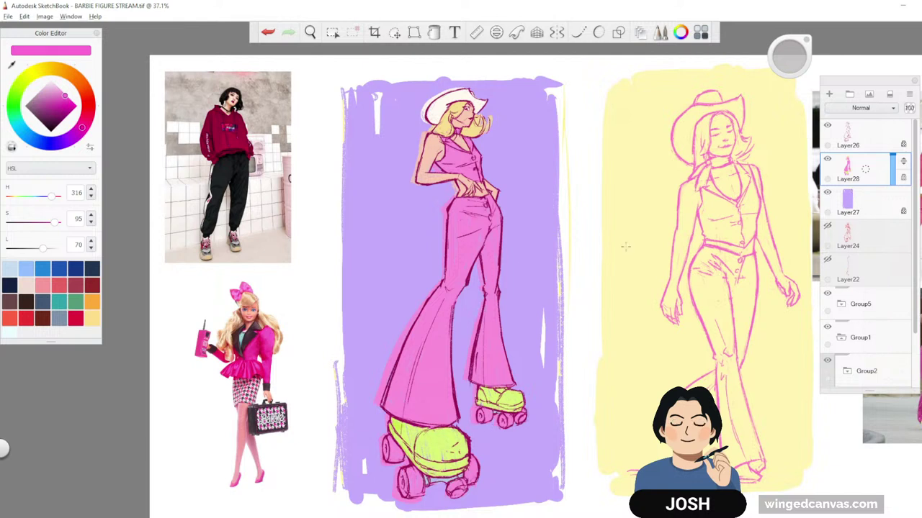
- Repaint both flared trouser legs, from the waist down to the hems, in the vivid pink
{"action": "mouse_move", "coordinate": [464, 244]}
{"action": "left_mouse_down"}
{"action": "mouse_move", "coordinate": [414, 399]}
{"action": "mouse_move", "coordinate": [463, 250]}
{"action": "mouse_move", "coordinate": [393, 395]}
{"action": "left_mouse_up"}
{"action": "left_click_drag", "start_coordinate": [395, 397], "coordinate": [448, 266]}
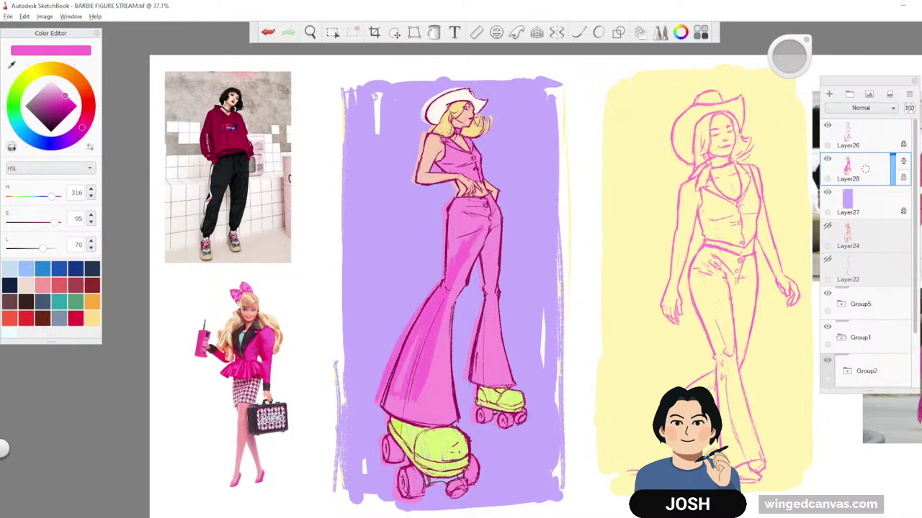
{"action": "left_click_drag", "start_coordinate": [490, 282], "coordinate": [481, 360]}
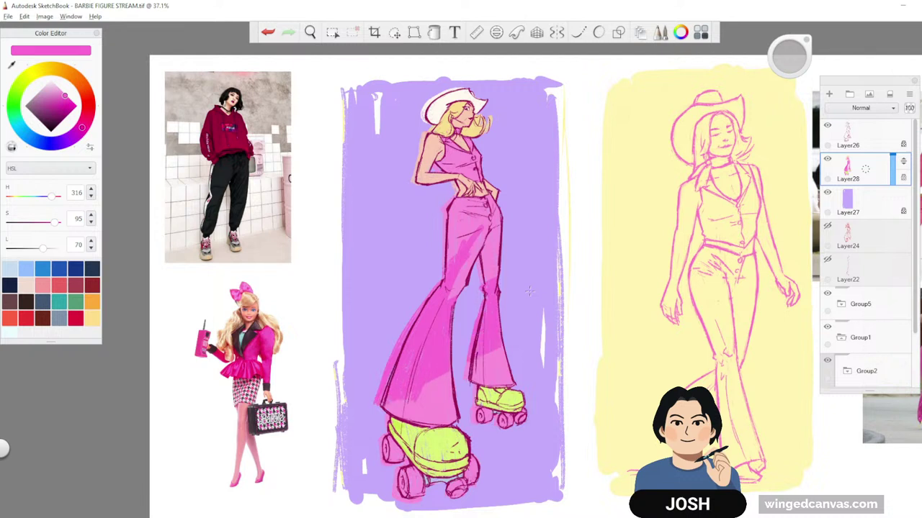
{"action": "mouse_move", "coordinate": [388, 403]}
{"action": "left_mouse_down"}
{"action": "mouse_move", "coordinate": [449, 406]}
{"action": "mouse_move", "coordinate": [448, 376]}
{"action": "mouse_move", "coordinate": [447, 390]}
{"action": "left_mouse_up"}
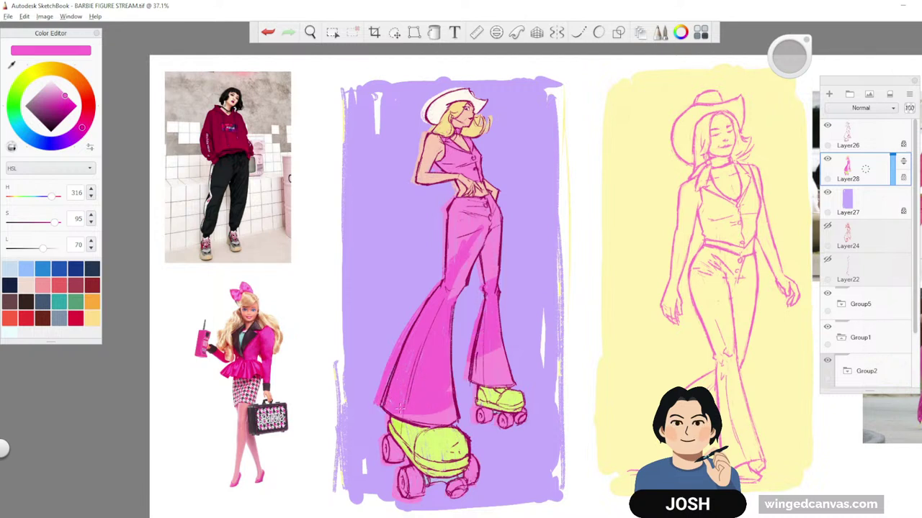
{"action": "mouse_move", "coordinate": [498, 215]}
{"action": "left_mouse_down"}
{"action": "mouse_move", "coordinate": [451, 297]}
{"action": "mouse_move", "coordinate": [448, 259]}
{"action": "left_mouse_up"}
{"action": "mouse_move", "coordinate": [474, 205]}
{"action": "left_mouse_down"}
{"action": "mouse_move", "coordinate": [447, 244]}
{"action": "mouse_move", "coordinate": [490, 279]}
{"action": "left_mouse_up"}
{"action": "mouse_move", "coordinate": [498, 348]}
{"action": "left_mouse_down"}
{"action": "mouse_move", "coordinate": [477, 369]}
{"action": "mouse_move", "coordinate": [505, 380]}
{"action": "mouse_move", "coordinate": [487, 362]}
{"action": "left_mouse_up"}
- Repaint the figure's vest in the same vivid pink, covering the chest, collar area and lower front edge
{"action": "key", "text": "space"}
{"action": "left_click_drag", "start_coordinate": [504, 177], "coordinate": [576, 180]}
{"action": "left_click_drag", "start_coordinate": [578, 182], "coordinate": [624, 217]}
{"action": "left_click_drag", "start_coordinate": [580, 281], "coordinate": [572, 284]}
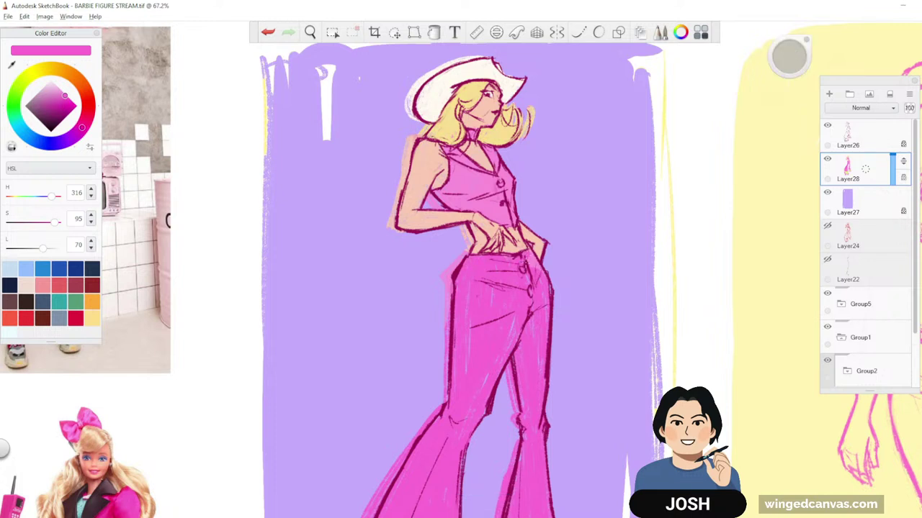
{"action": "mouse_move", "coordinate": [452, 153]}
{"action": "left_mouse_down"}
{"action": "mouse_move", "coordinate": [484, 198]}
{"action": "mouse_move", "coordinate": [499, 197]}
{"action": "mouse_move", "coordinate": [460, 170]}
{"action": "mouse_move", "coordinate": [445, 199]}
{"action": "mouse_move", "coordinate": [461, 206]}
{"action": "mouse_move", "coordinate": [478, 195]}
{"action": "mouse_move", "coordinate": [464, 177]}
{"action": "left_mouse_up"}
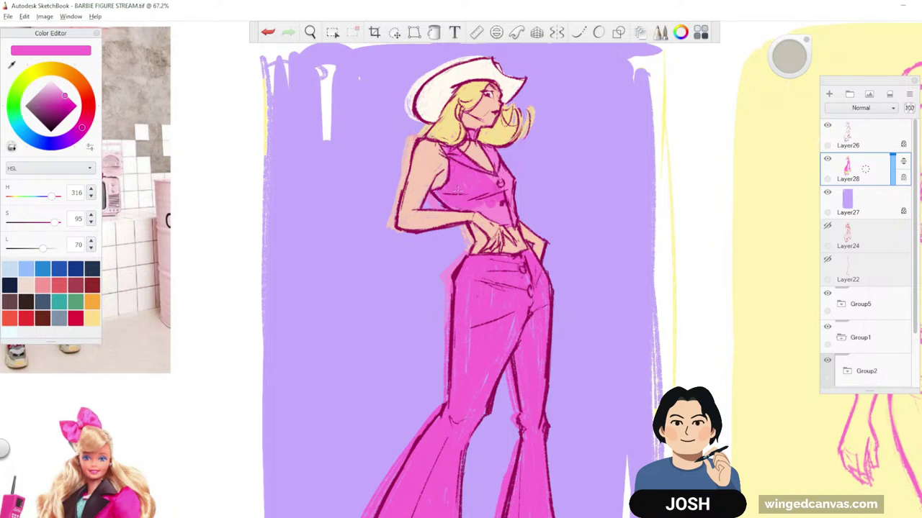
{"action": "mouse_move", "coordinate": [475, 216]}
{"action": "left_mouse_down"}
{"action": "mouse_move", "coordinate": [509, 203]}
{"action": "mouse_move", "coordinate": [513, 174]}
{"action": "mouse_move", "coordinate": [492, 180]}
{"action": "left_mouse_up"}
{"action": "mouse_move", "coordinate": [495, 143]}
{"action": "left_mouse_down"}
{"action": "mouse_move", "coordinate": [486, 160]}
{"action": "mouse_move", "coordinate": [494, 166]}
{"action": "left_mouse_up"}
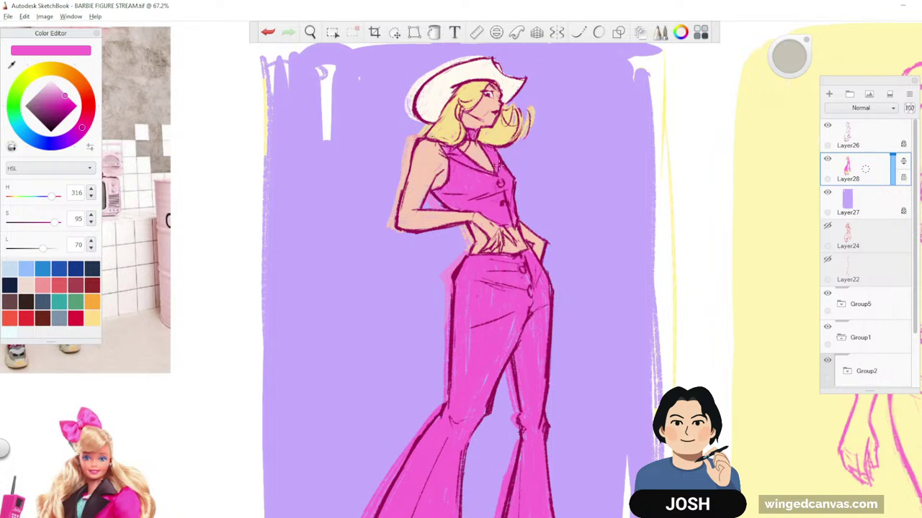
{"action": "left_click_drag", "start_coordinate": [512, 216], "coordinate": [514, 228]}
- Hide the reference pictures in Group1, and hide the interface panels so only the canvas shows
{"action": "key", "text": "space"}
{"action": "left_click_drag", "start_coordinate": [596, 212], "coordinate": [564, 268]}
{"action": "left_click_drag", "start_coordinate": [667, 360], "coordinate": [613, 304]}
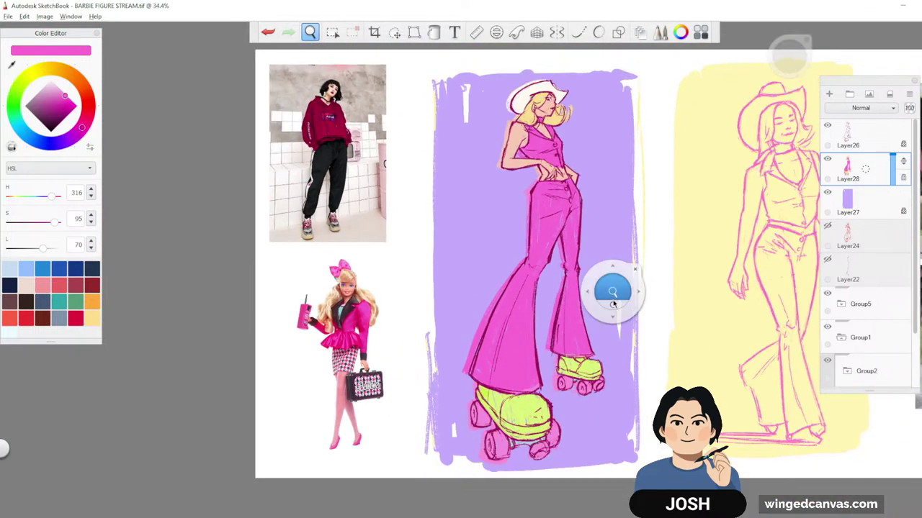
{"action": "left_click_drag", "start_coordinate": [626, 361], "coordinate": [563, 362]}
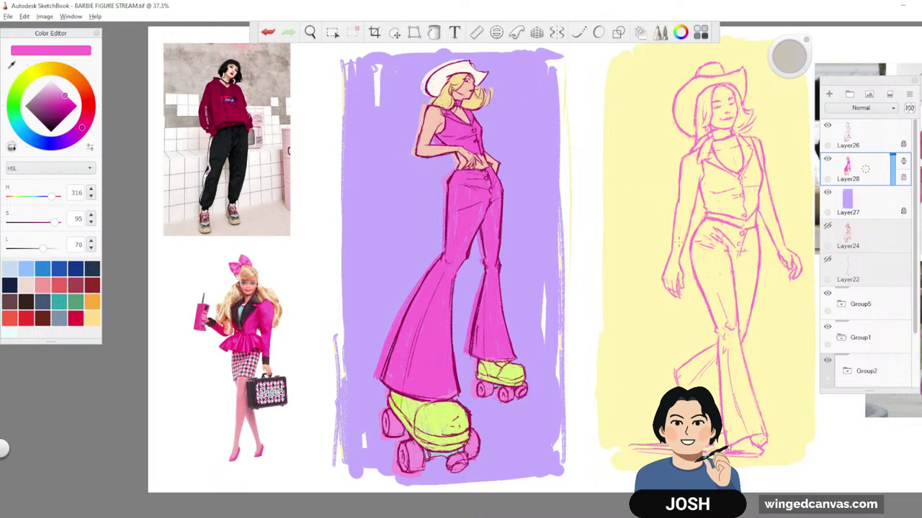
{"action": "left_click_drag", "start_coordinate": [681, 280], "coordinate": [568, 284]}
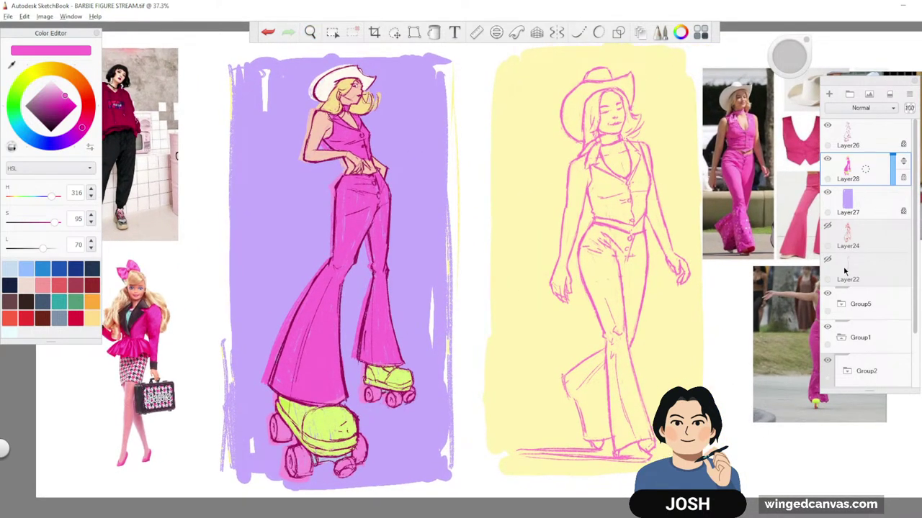
{"action": "left_click", "coordinate": [851, 340]}
{"action": "left_click", "coordinate": [828, 328]}
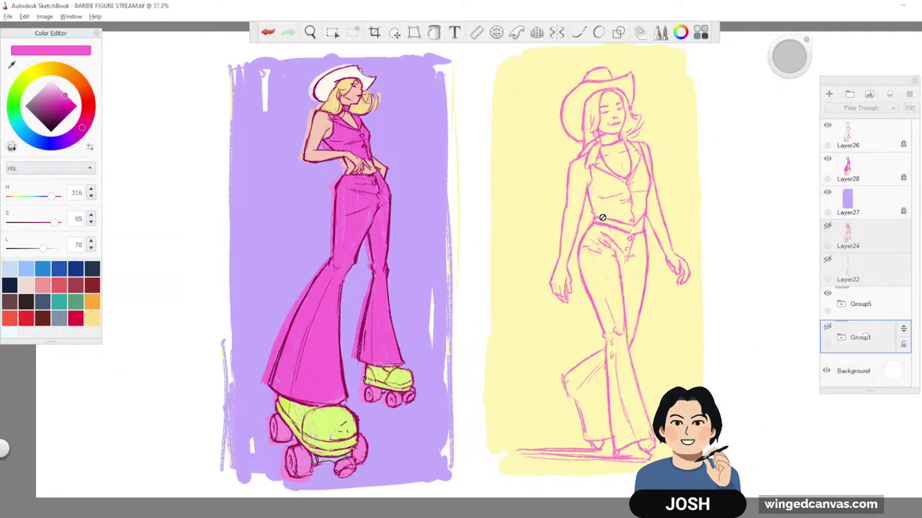
{"action": "key", "text": "Tab"}
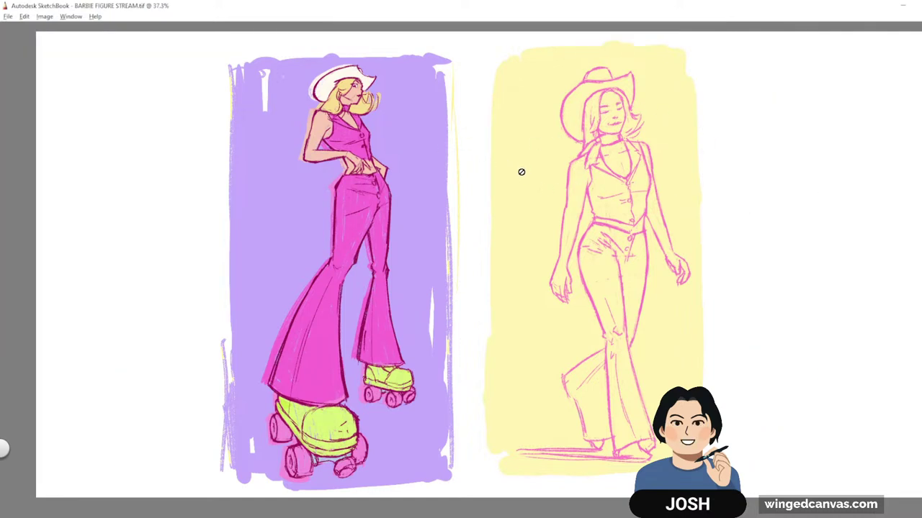
- Examine the coloured roller-skating figure and the line sketch on yellow side by side, as a whole and closer up
{"action": "scroll", "coordinate": [580, 173], "scroll_direction": "down", "scroll_amount": 1}
{"action": "key", "text": "space"}
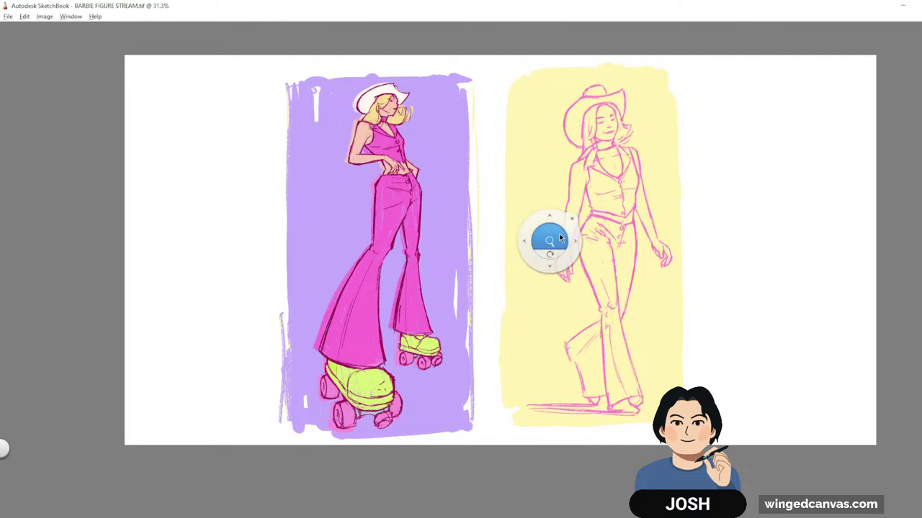
{"action": "left_click_drag", "start_coordinate": [556, 242], "coordinate": [574, 235]}
{"action": "key", "text": "space"}
{"action": "left_click_drag", "start_coordinate": [700, 255], "coordinate": [701, 270]}
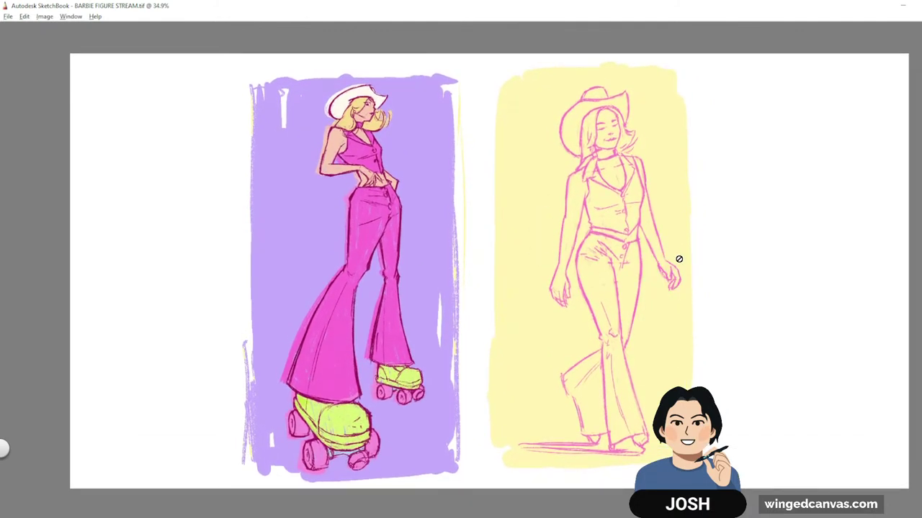
{"action": "key", "text": "space"}
{"action": "scroll", "coordinate": [646, 269], "scroll_direction": "up", "scroll_amount": 1}
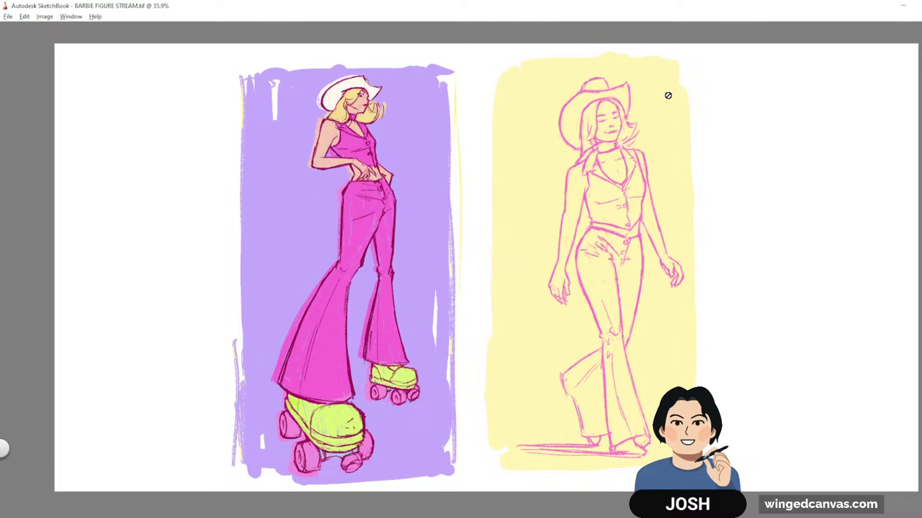
{"action": "key", "text": "space"}
{"action": "left_click_drag", "start_coordinate": [604, 173], "coordinate": [656, 186]}
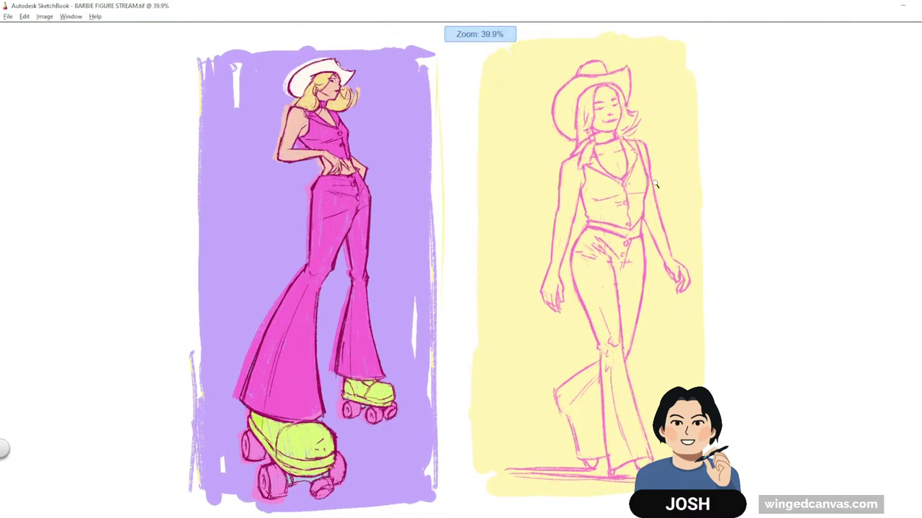